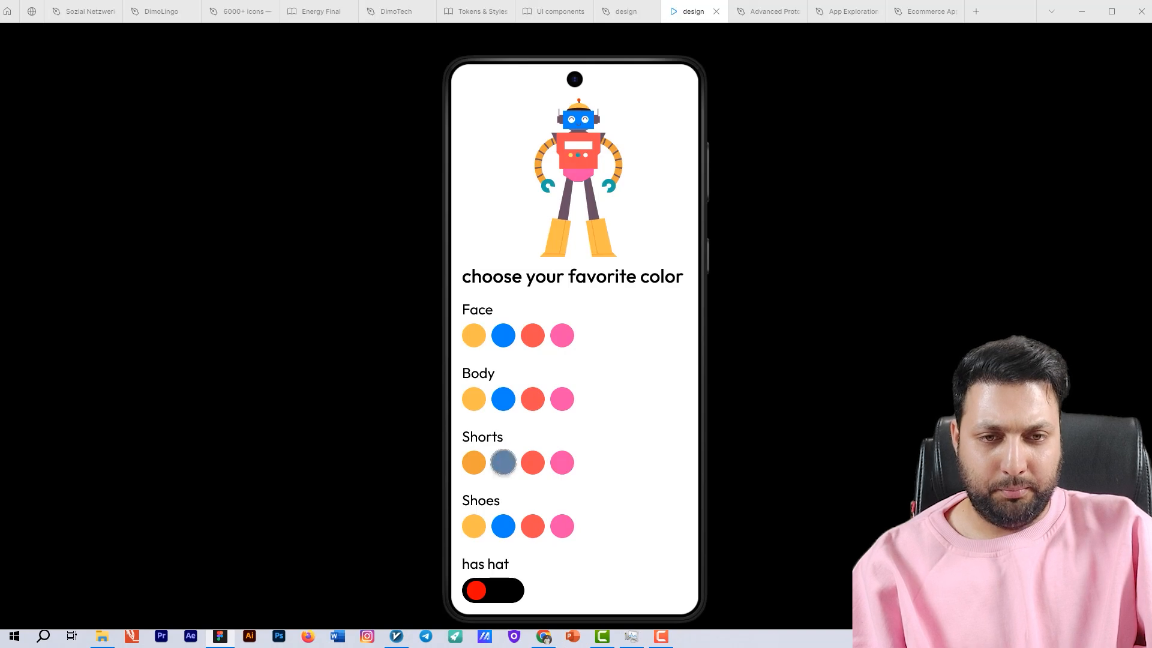
# In the prototype, change the robot's shorts to blue and try the shoe colours, finishing with blue shoes
pyautogui.click(503, 462)
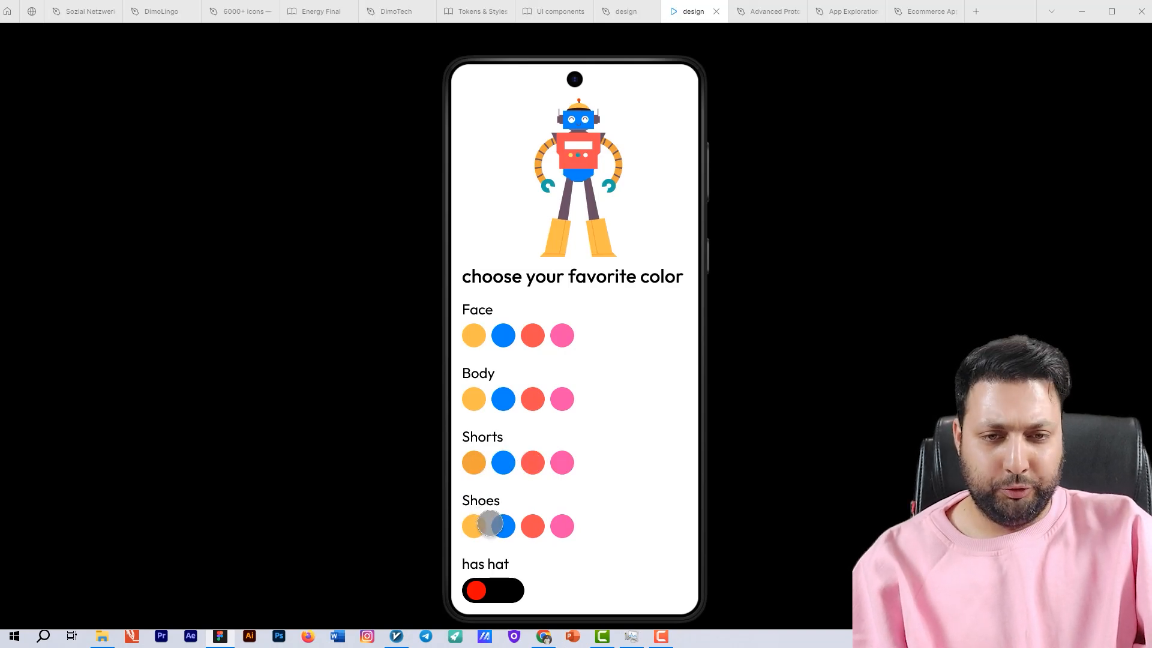
pyautogui.click(505, 525)
pyautogui.click(532, 525)
pyautogui.click(562, 526)
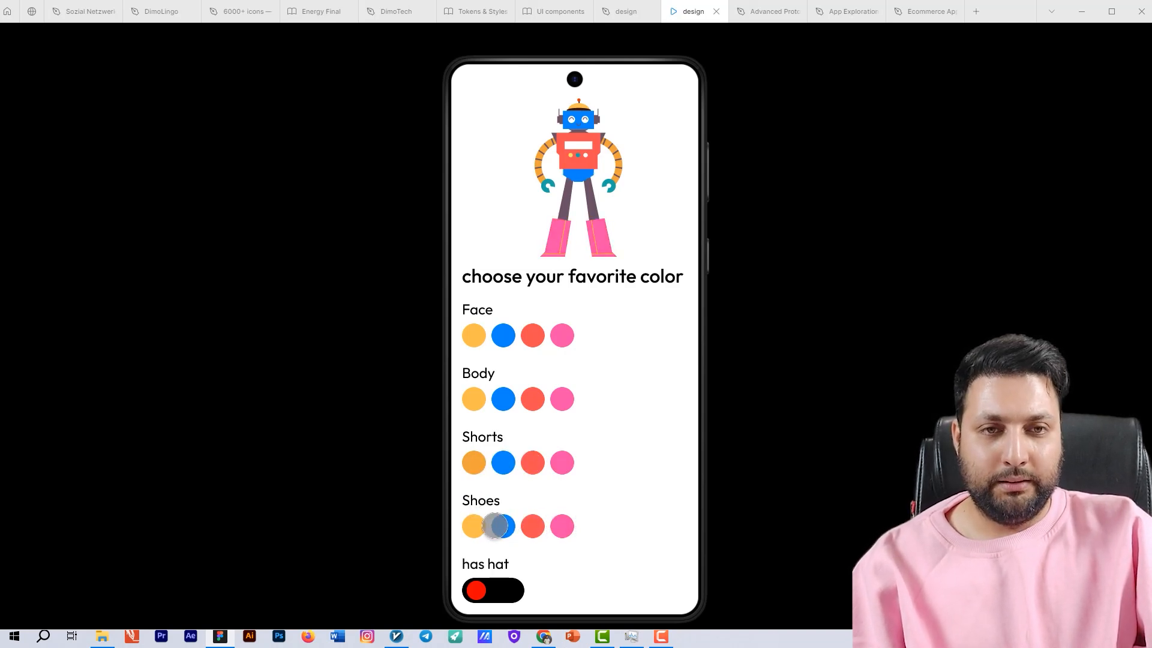
pyautogui.click(472, 525)
pyautogui.click(503, 526)
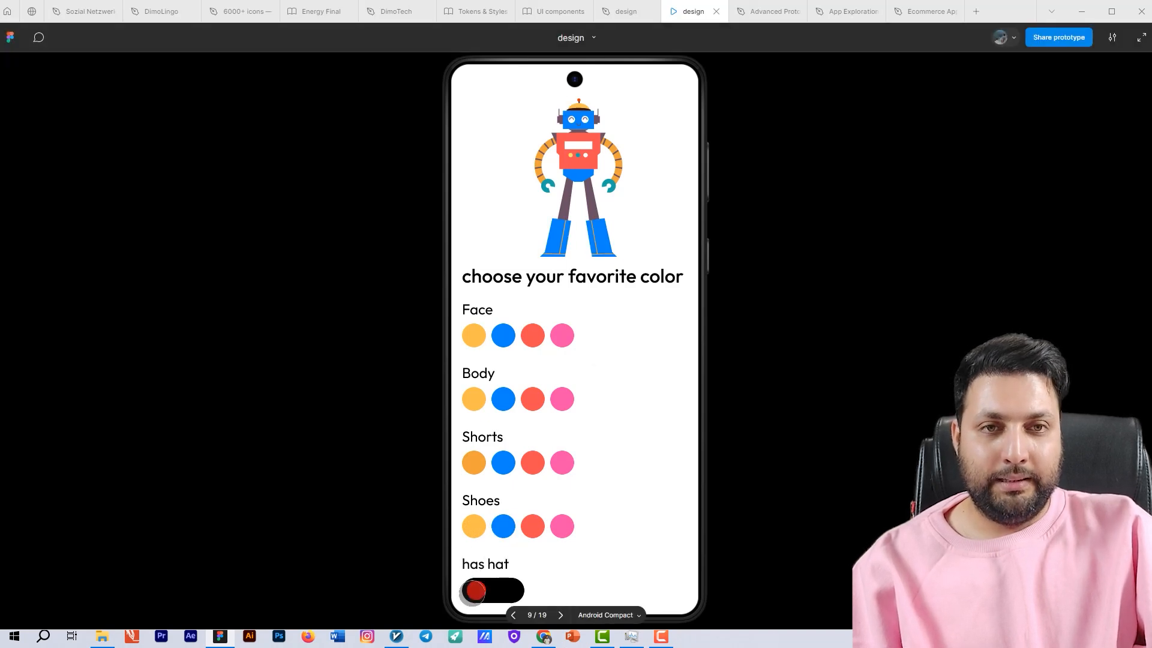
# Test the "has hat" switch in the prototype by toggling the robot's hat
pyautogui.click(513, 591)
pyautogui.click(513, 591)
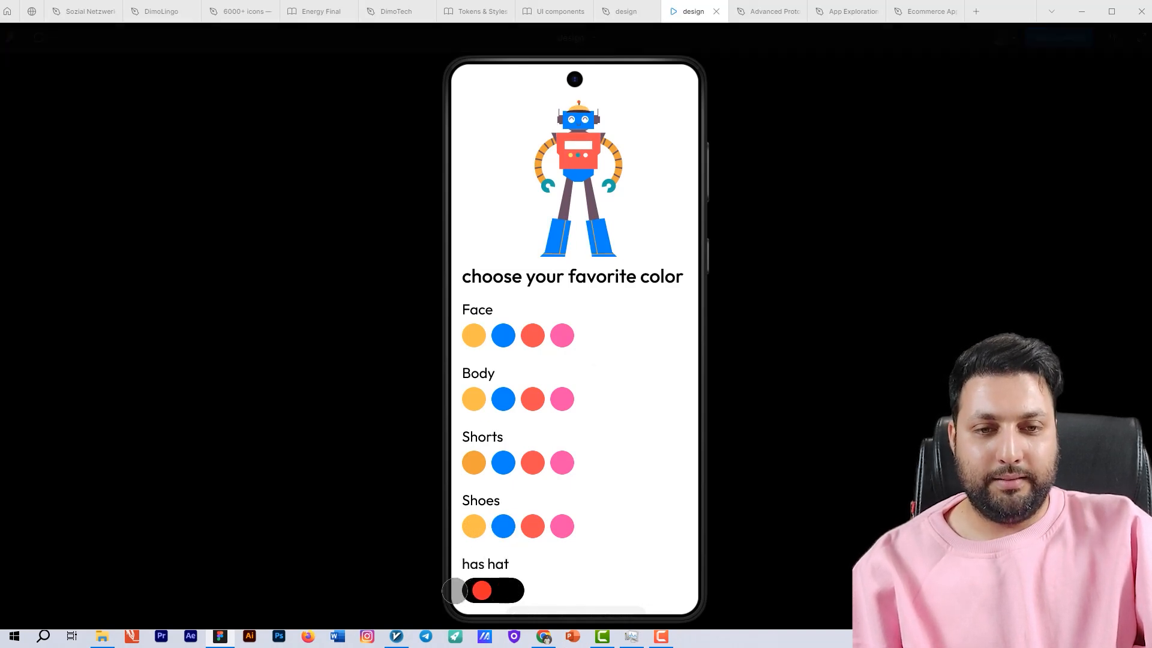
pyautogui.moveTo(502, 590); pyautogui.dragTo(537, 592)
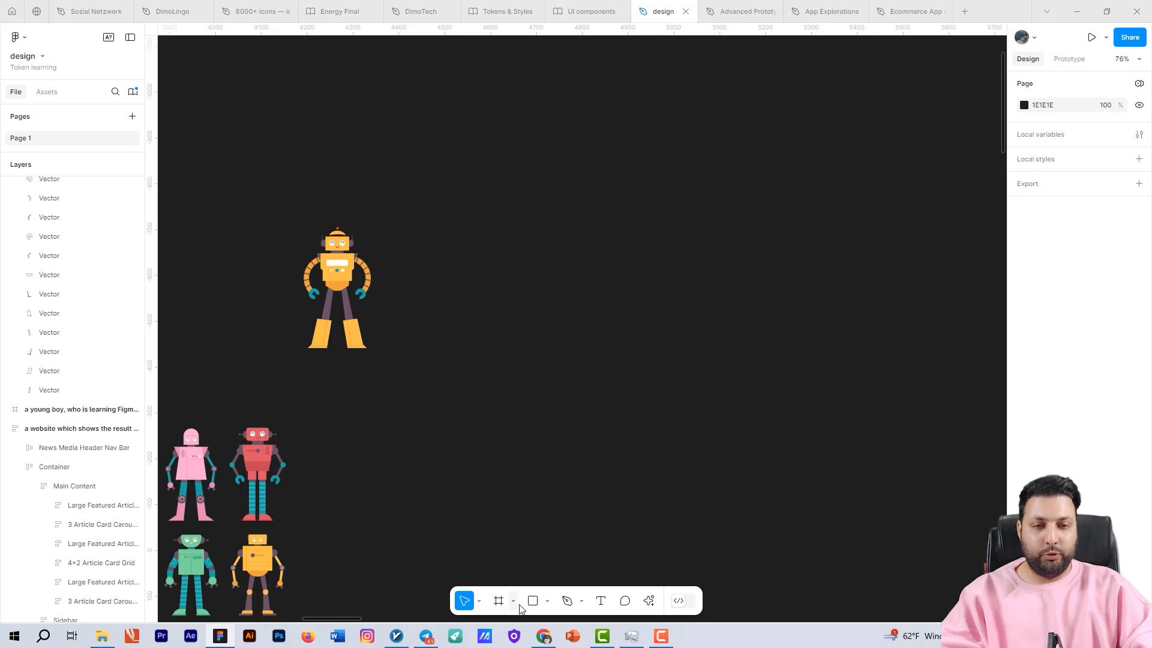
# Add an Android Compact frame (412 × 917) to the canvas beside the yellow robot
pyautogui.click(499, 607)
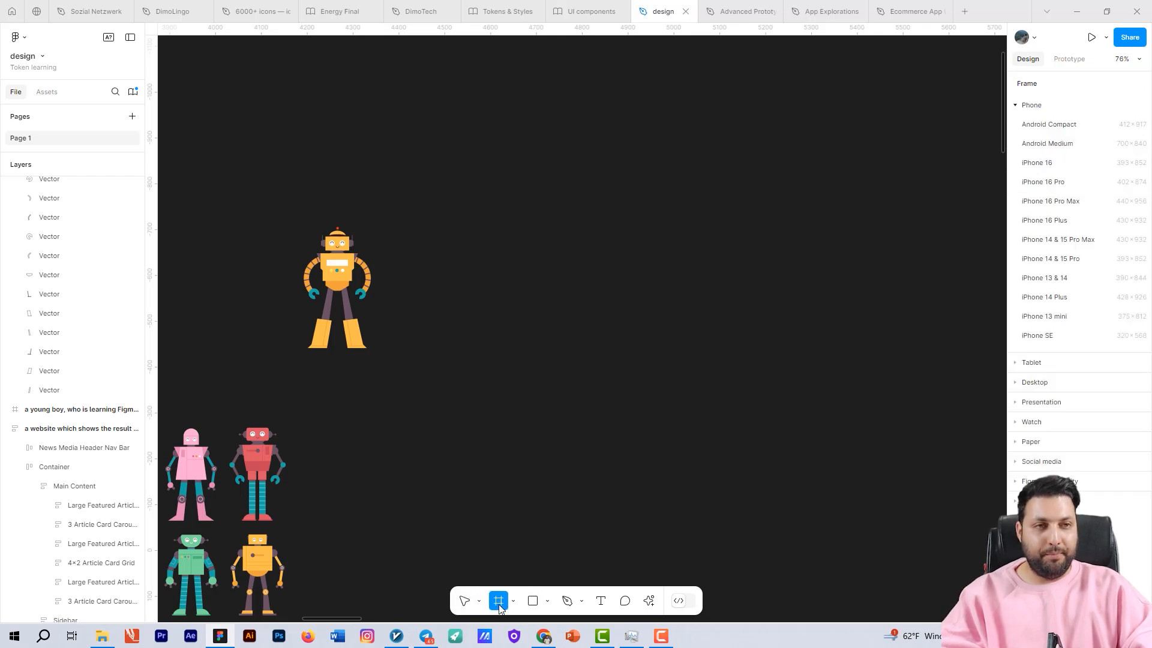
pyautogui.click(1048, 124)
pyautogui.click(390, 313)
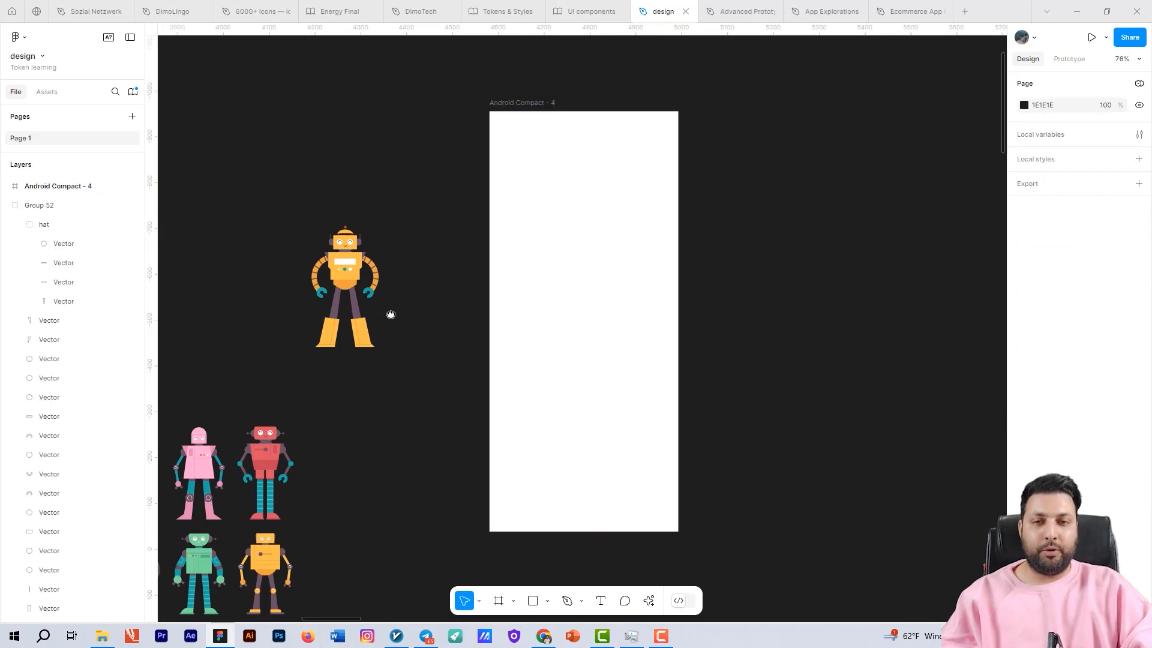
# Move the yellow robot group into the upper part of the new Android Compact frame, at X 133, Y 49
pyautogui.moveTo(390, 314); pyautogui.dragTo(620, 193)
pyautogui.moveTo(620, 194); pyautogui.dragTo(480, 247)
pyautogui.scroll(3, 481, 266)
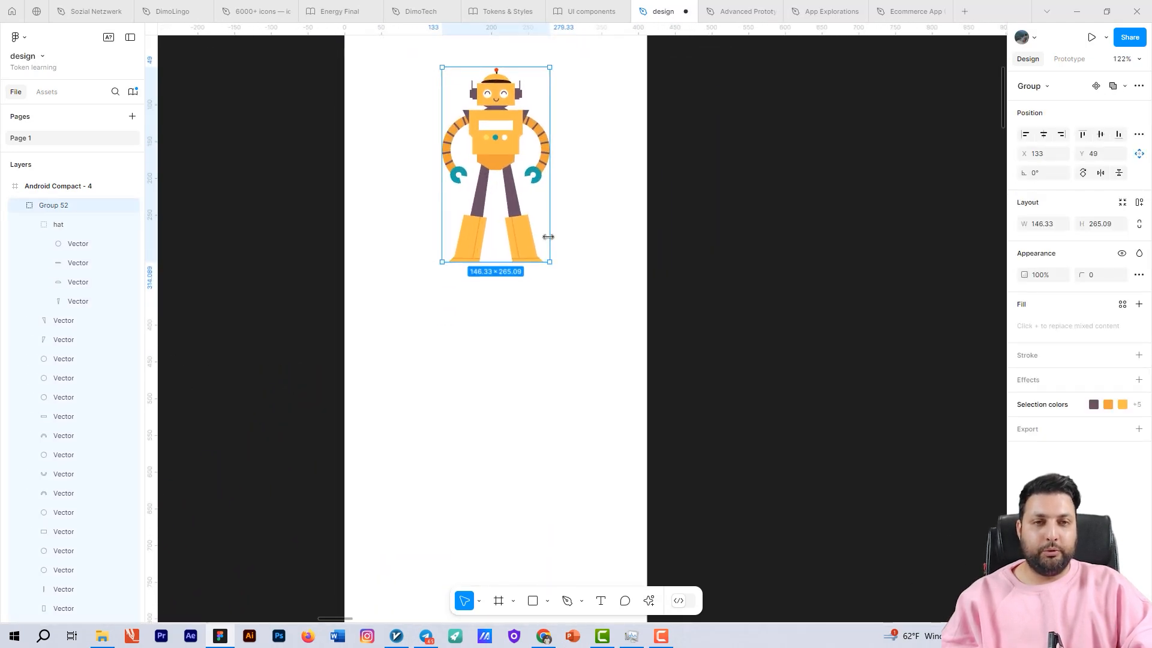
pyautogui.scroll(-5, 720, 306)
pyautogui.scroll(3, 525, 319)
pyautogui.moveTo(631, 341)
pyautogui.mouseDown()
pyautogui.moveTo(584, 378)
pyautogui.moveTo(627, 336)
pyautogui.mouseUp()
pyautogui.click(612, 341)
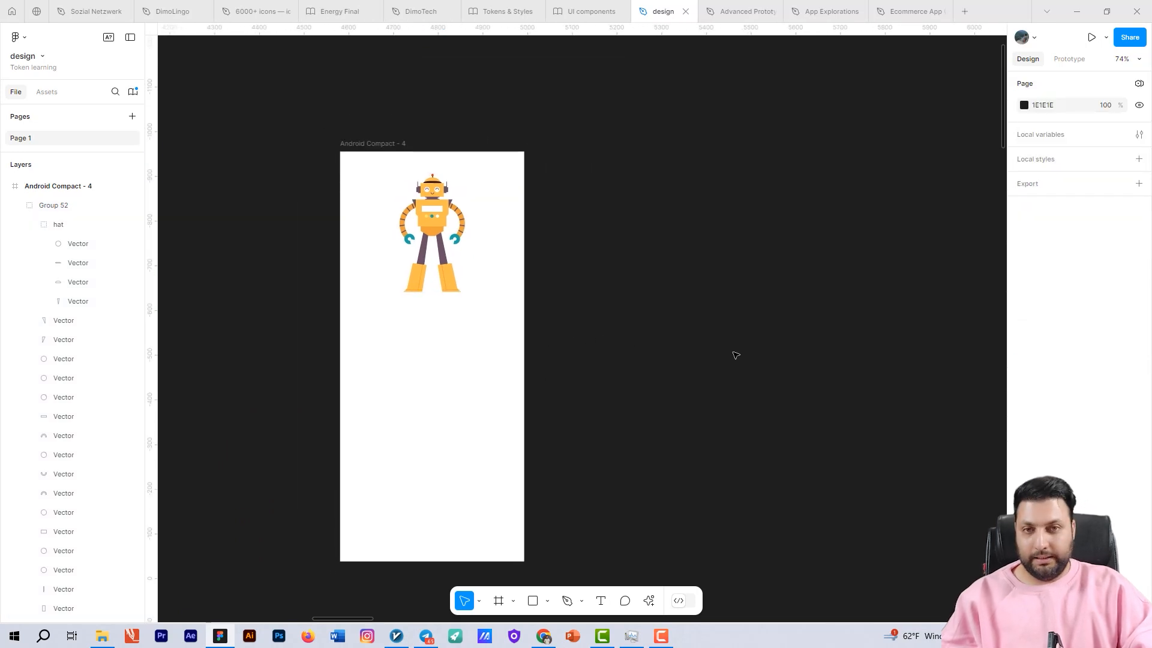
# Add the heading text "choose your favorite color" below the robot, correcting the spelling of "favorite"
pyautogui.moveTo(464, 334); pyautogui.dragTo(525, 318)
pyautogui.press('t')
pyautogui.scroll(-2, 470, 303)
pyautogui.scroll(3, 455, 293)
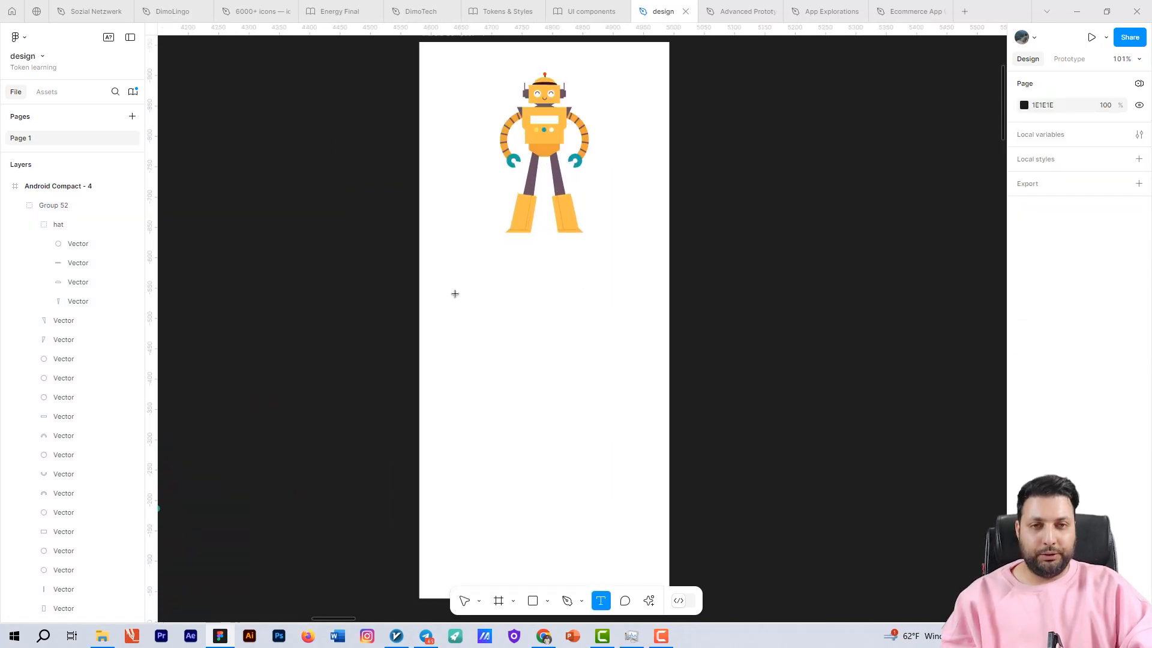
pyautogui.click(455, 292)
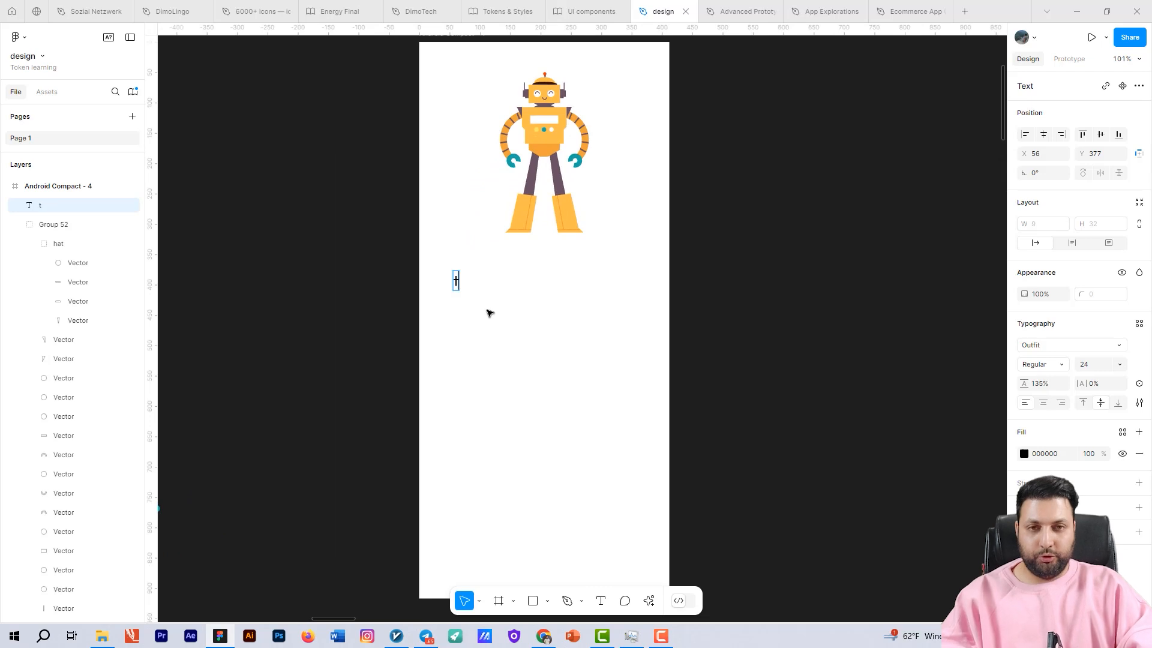
pyautogui.write('choose your')
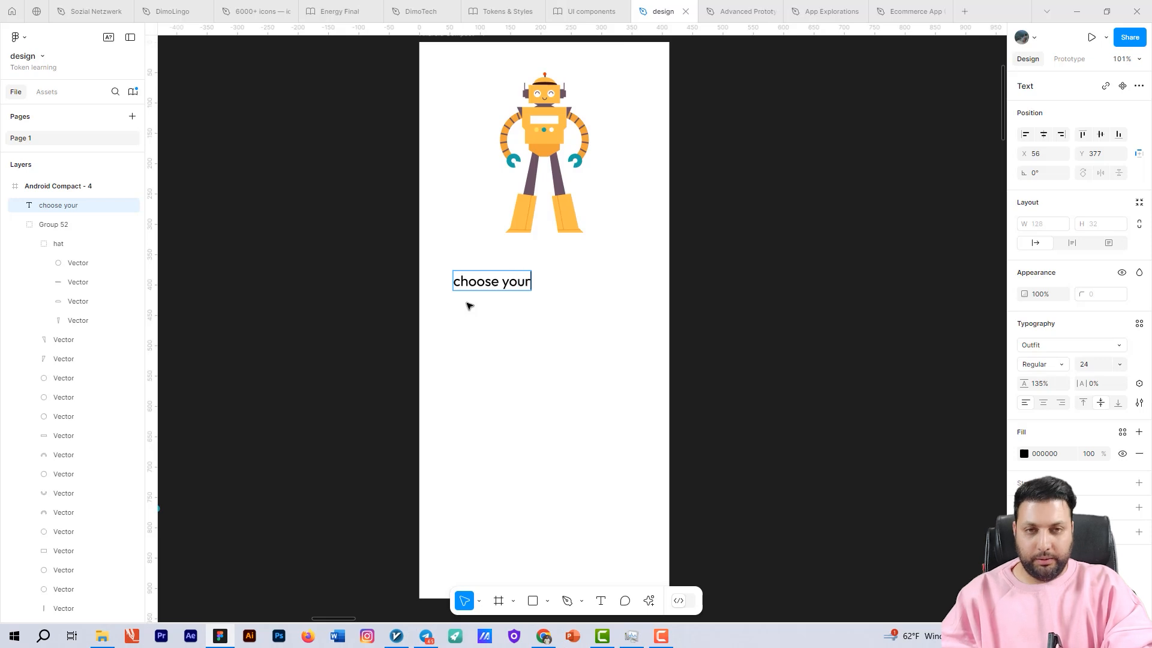
pyautogui.write('fa')
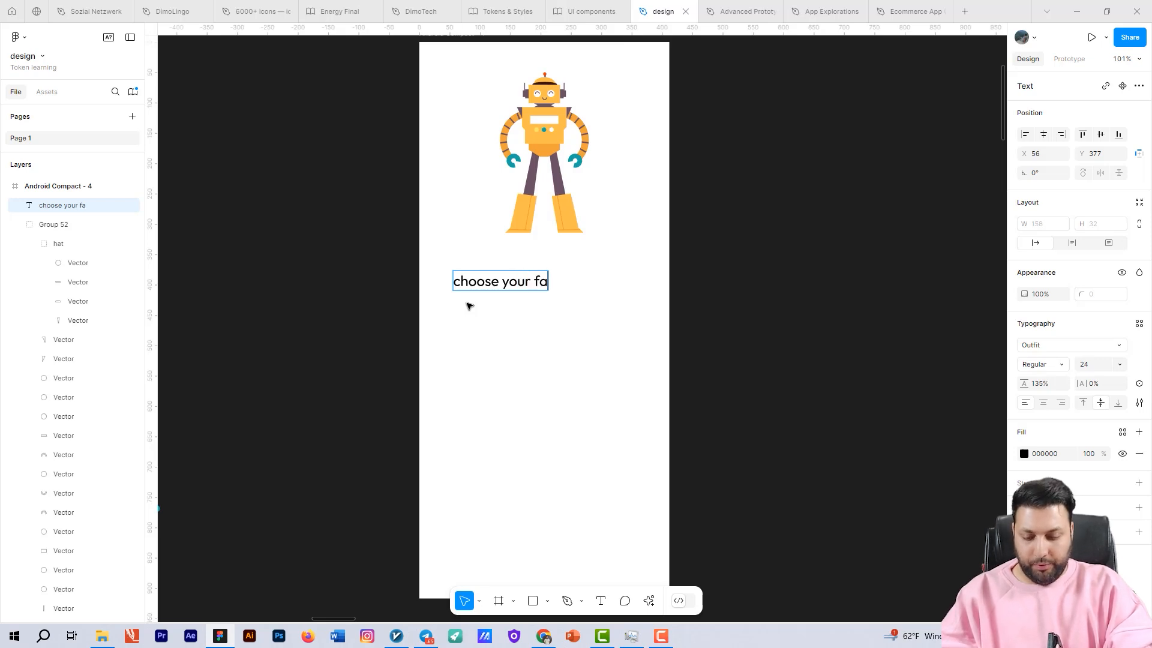
pyautogui.write('vourite color')
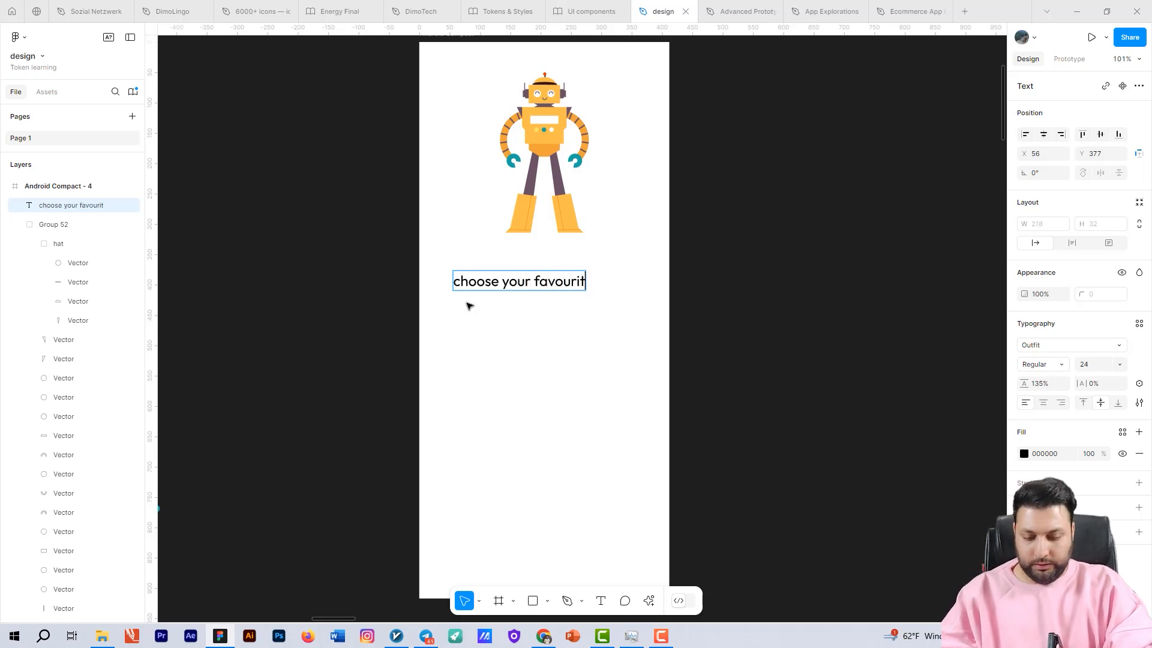
pyautogui.rightClick(557, 286)
pyautogui.click(591, 297)
# Place the heading near the frame's left edge at about X 26, Y 361 and set its font weight to Medium
pyautogui.moveTo(547, 280); pyautogui.dragTo(540, 279)
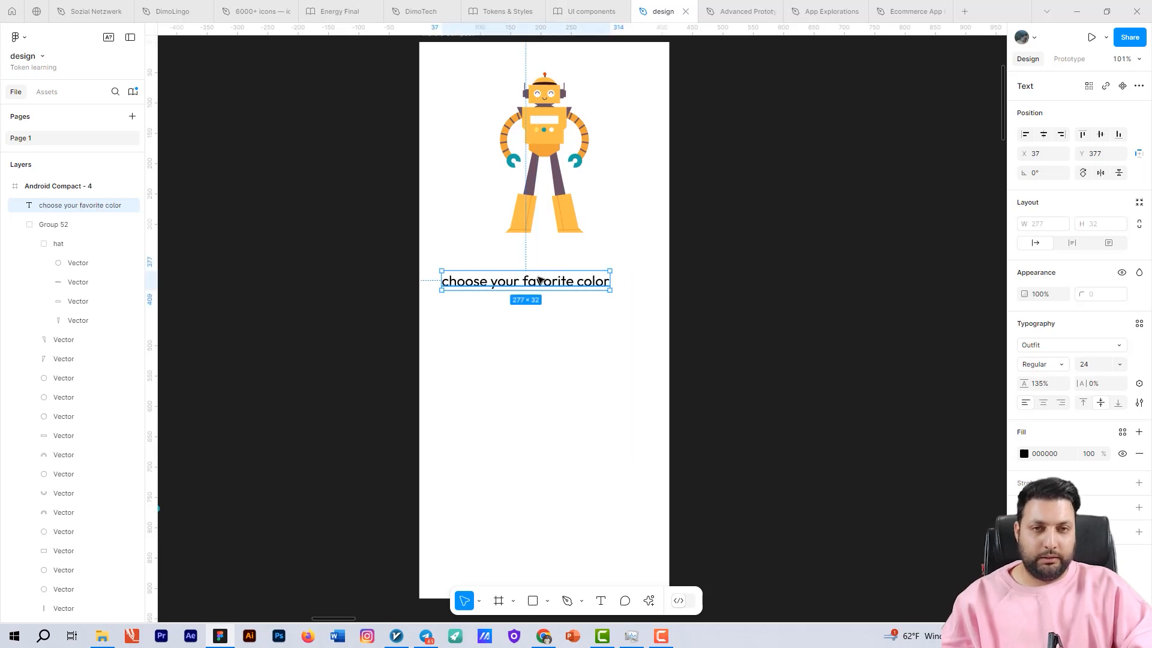
pyautogui.scroll(4, 531, 298)
pyautogui.moveTo(532, 322); pyautogui.dragTo(502, 331)
pyautogui.moveTo(494, 287); pyautogui.dragTo(478, 286)
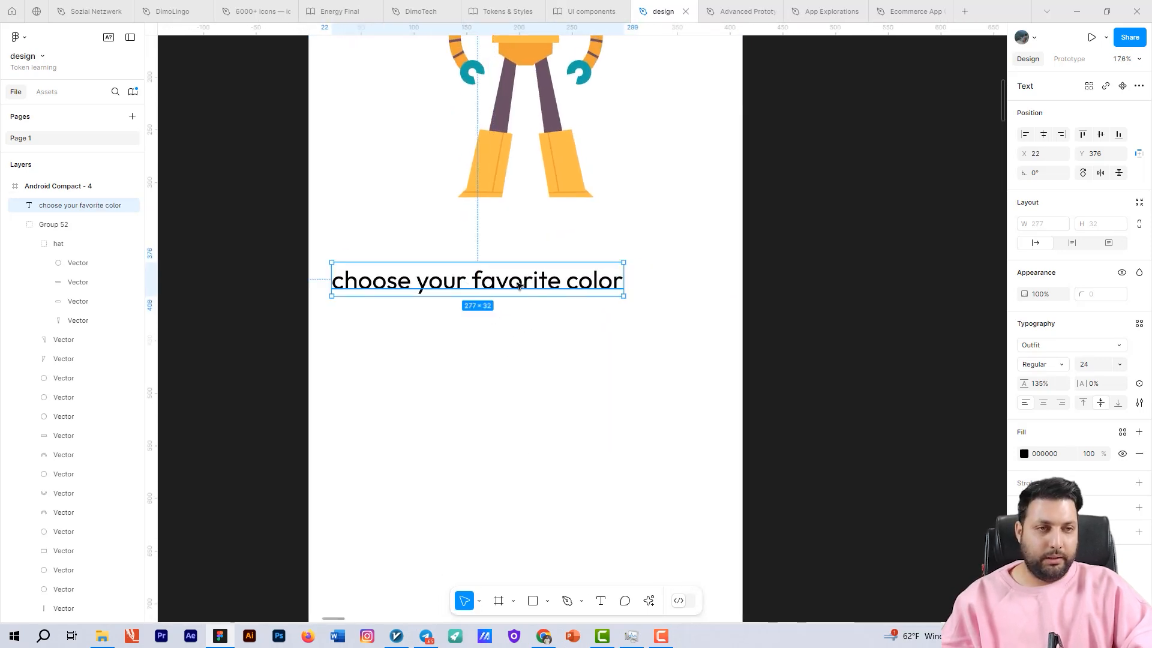
pyautogui.click(1044, 364)
pyautogui.click(1046, 378)
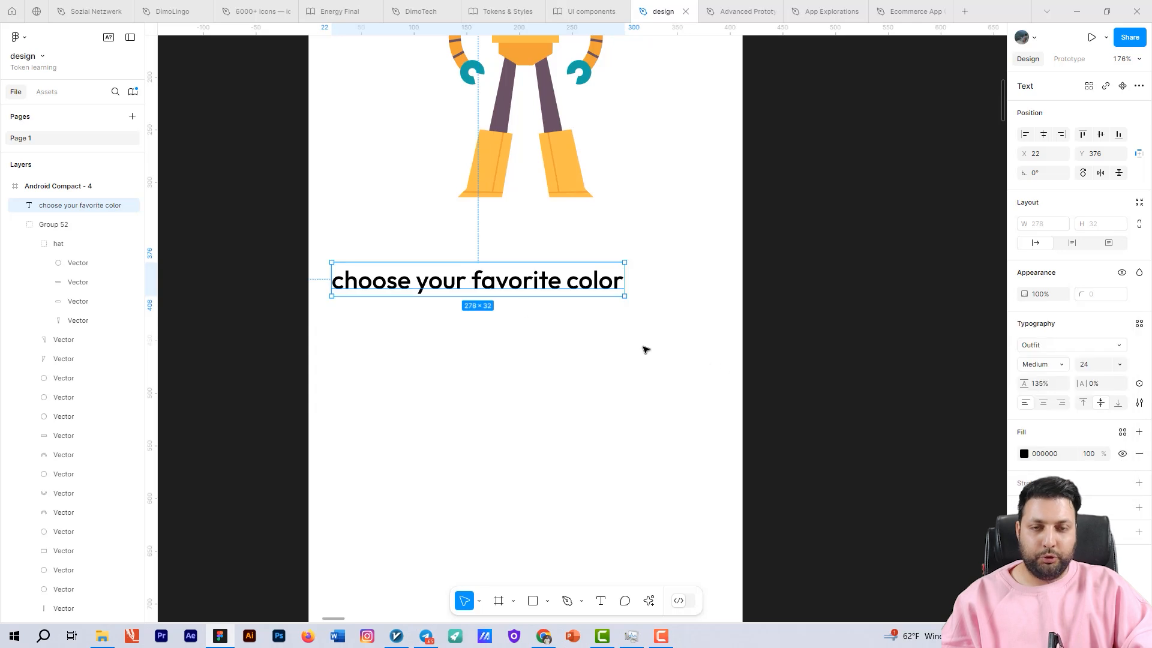
pyautogui.scroll(2, 561, 329)
pyautogui.hscroll(1, 561, 330)
pyautogui.scroll(-4, 551, 407)
pyautogui.scroll(3, 551, 407)
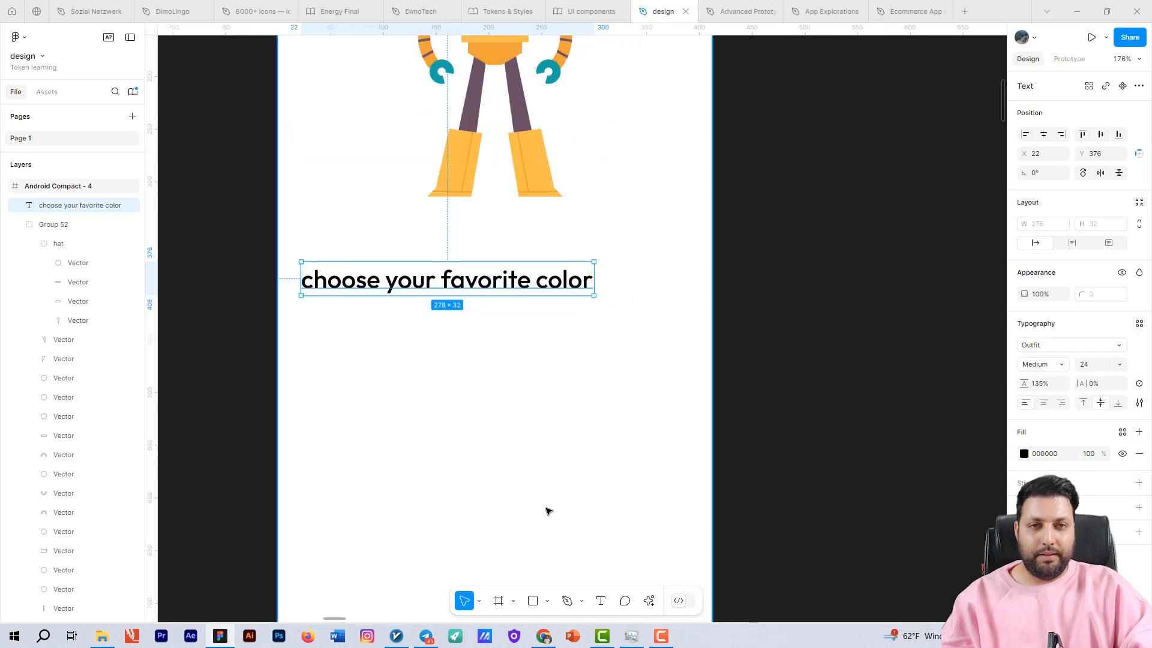
pyautogui.scroll(-3, 548, 510)
pyautogui.press('Escape')
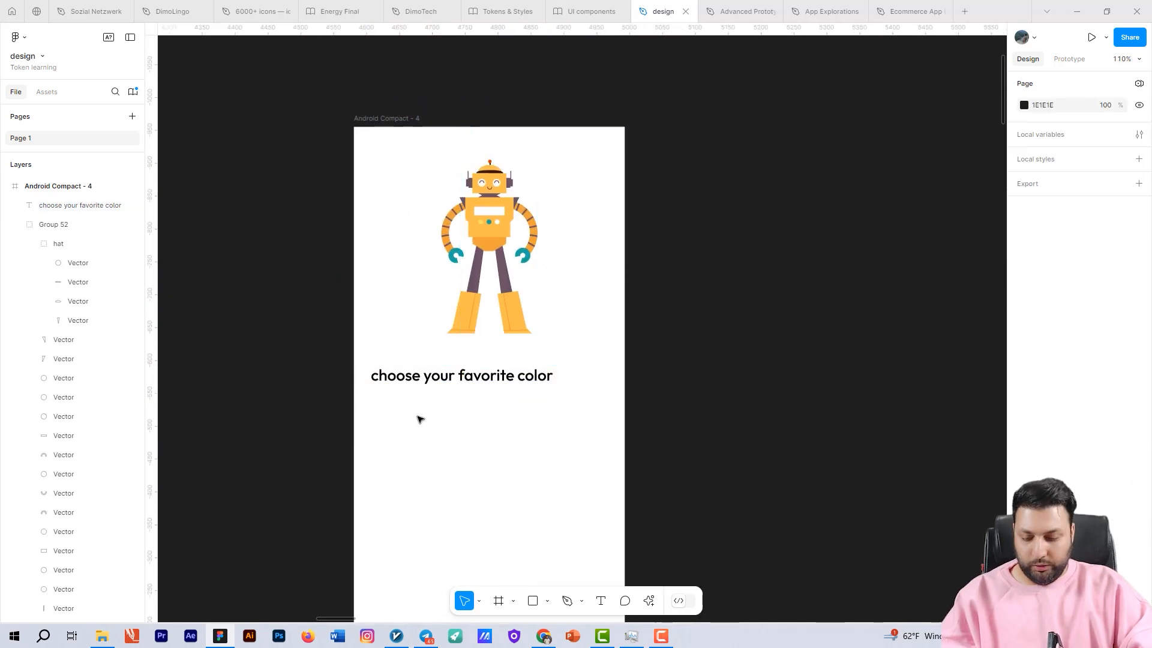
# Add a text label reading "head" below the heading
pyautogui.press('t')
pyautogui.scroll(5, 387, 414)
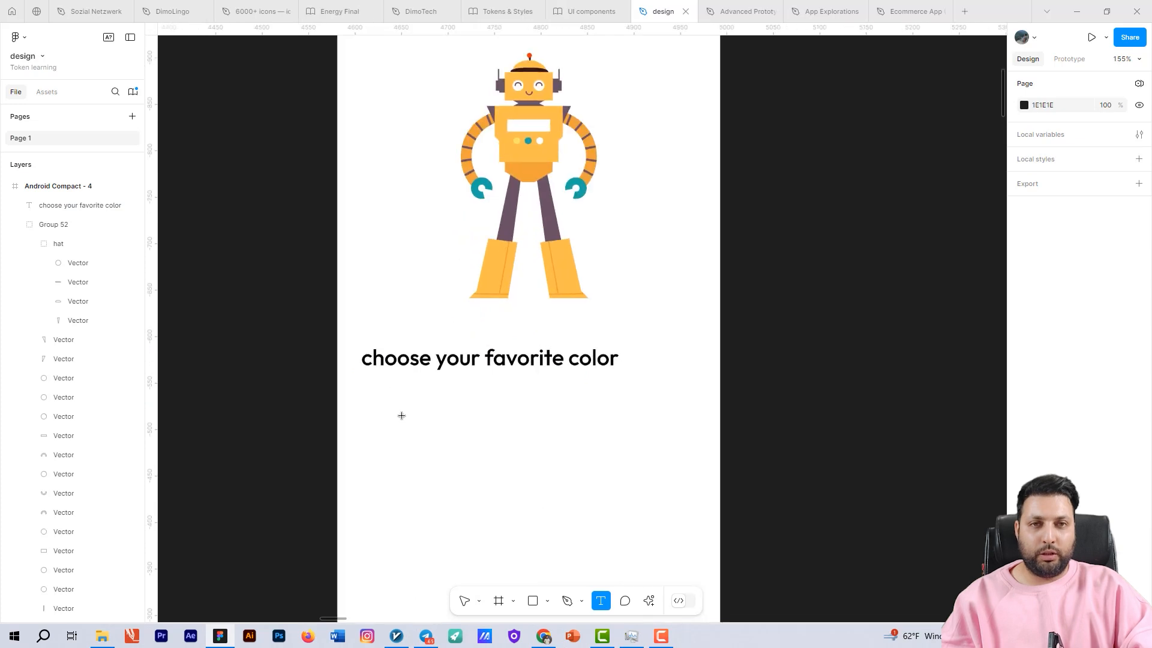
pyautogui.click(379, 402)
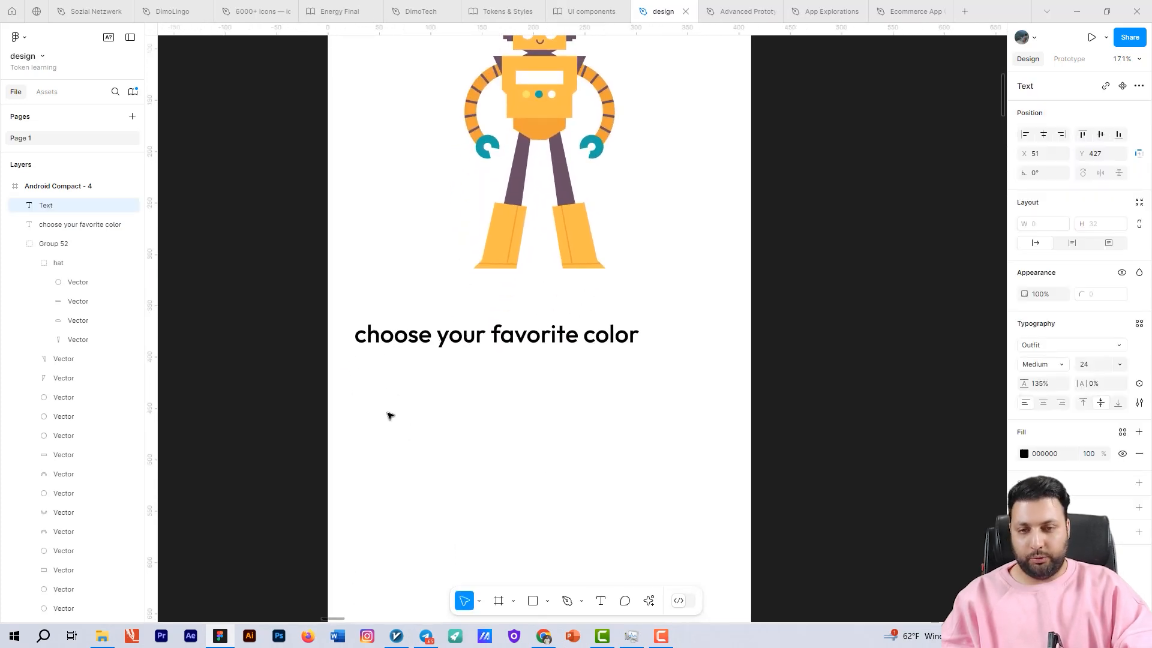
pyautogui.write('rt')
pyautogui.press('BackSpace')
pyautogui.press('BackSpace')
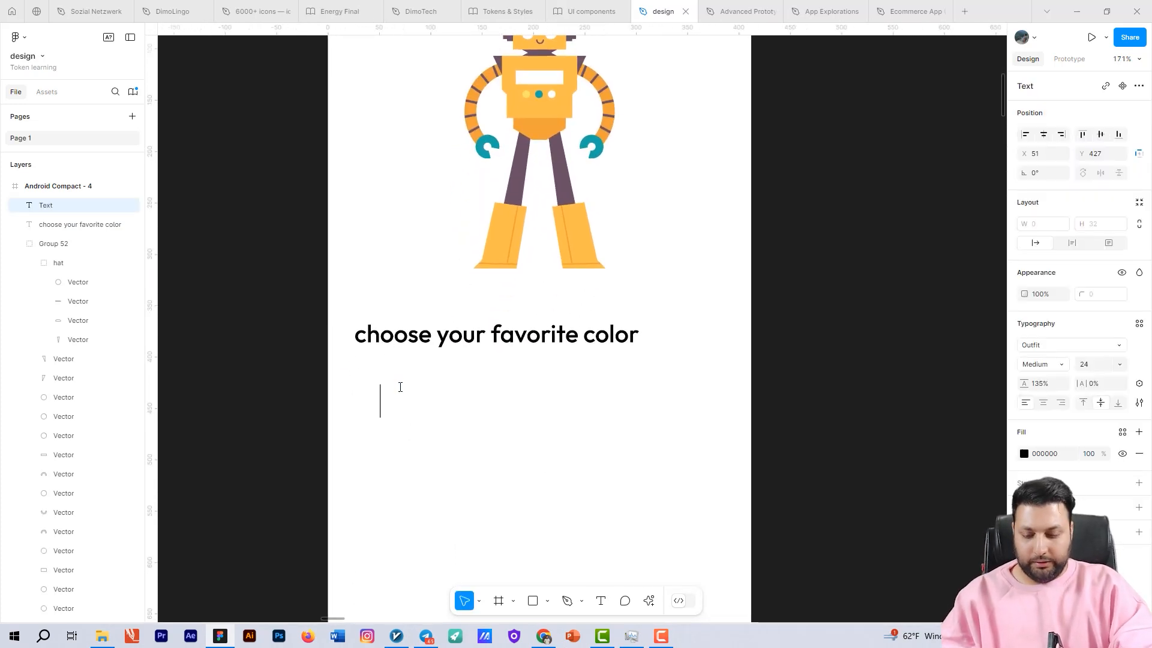
pyautogui.write('head')
pyautogui.press('Escape')
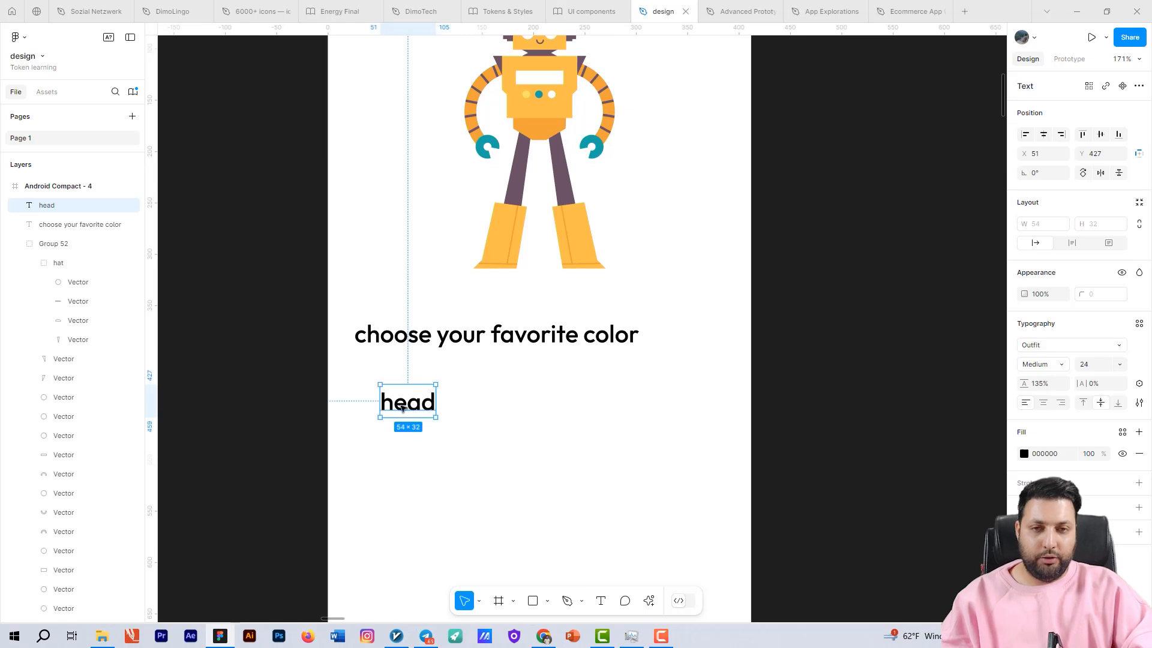
# Align the "head" label with the heading's left edge at X 26, Y 414 and set its font weight to Regular
pyautogui.moveTo(393, 402); pyautogui.dragTo(368, 388)
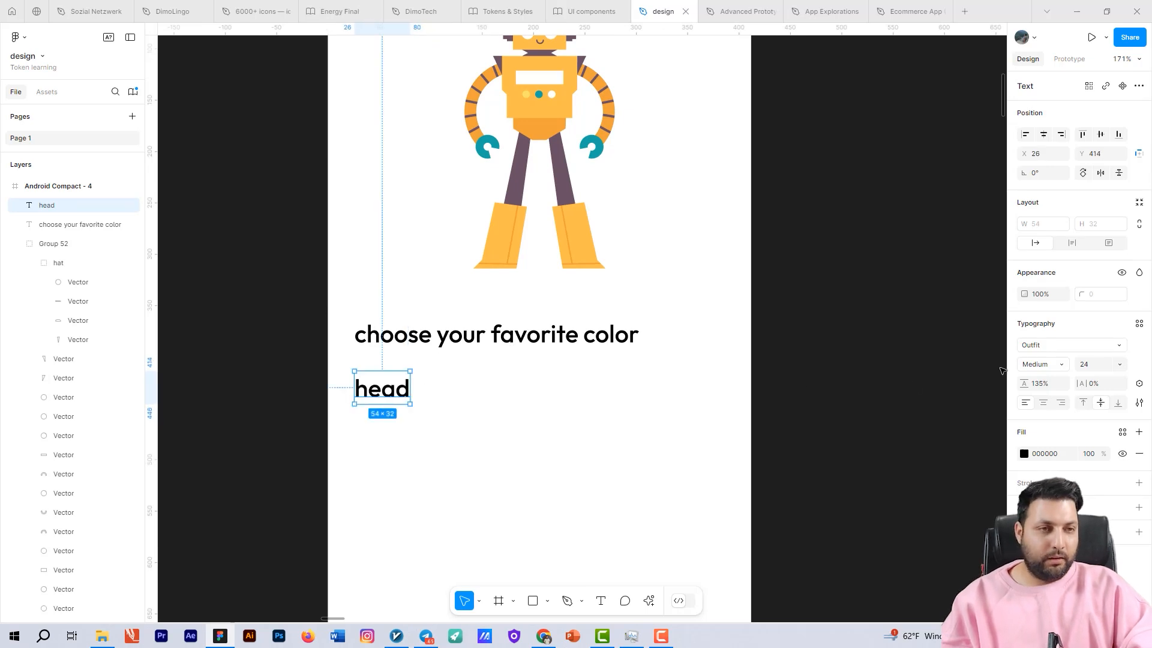
pyautogui.click(1053, 366)
pyautogui.click(1043, 348)
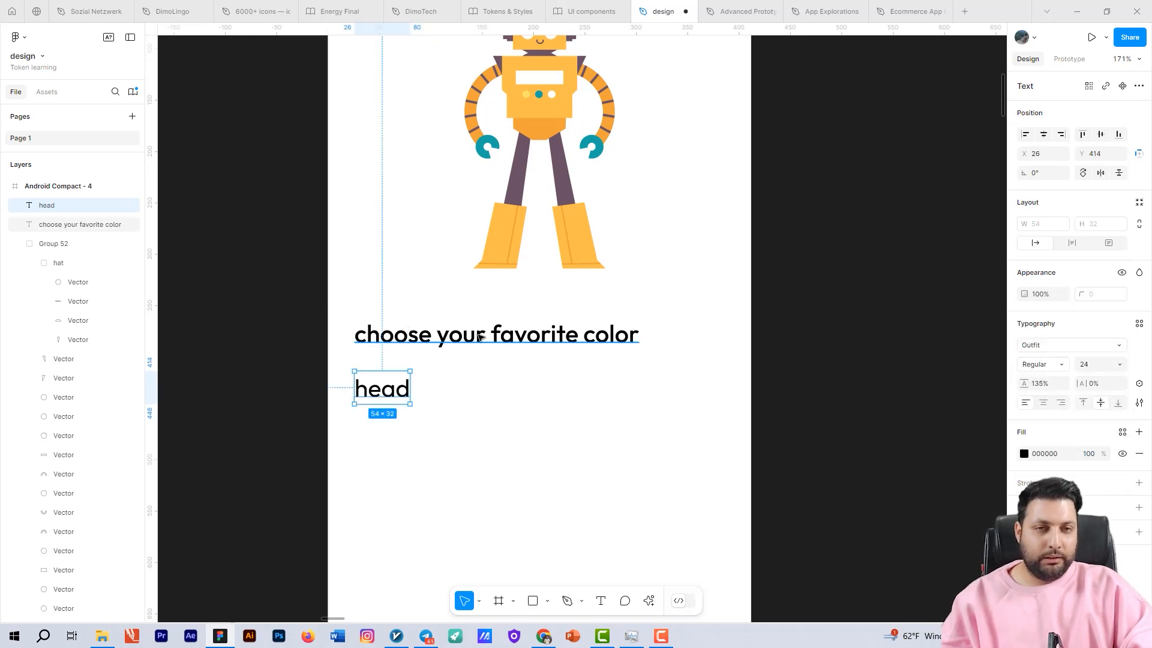
# Set the heading's font size to 32, move it to X 10, Y 355, and nudge the "head" label slightly left
pyautogui.click(374, 341)
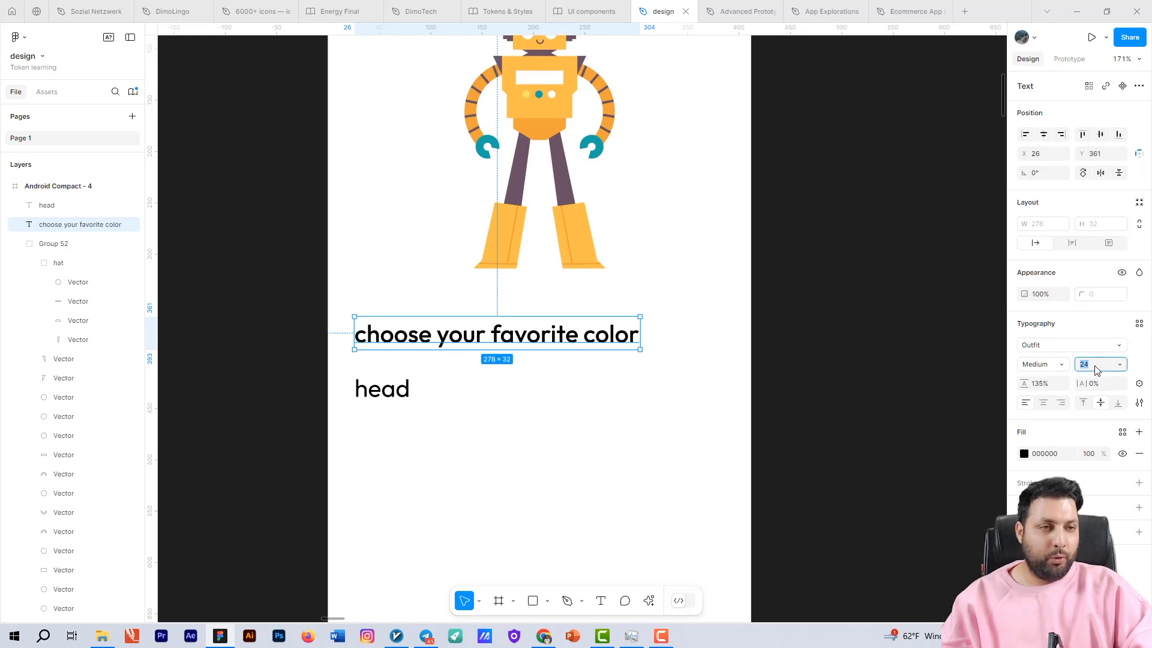
pyautogui.press('Return')
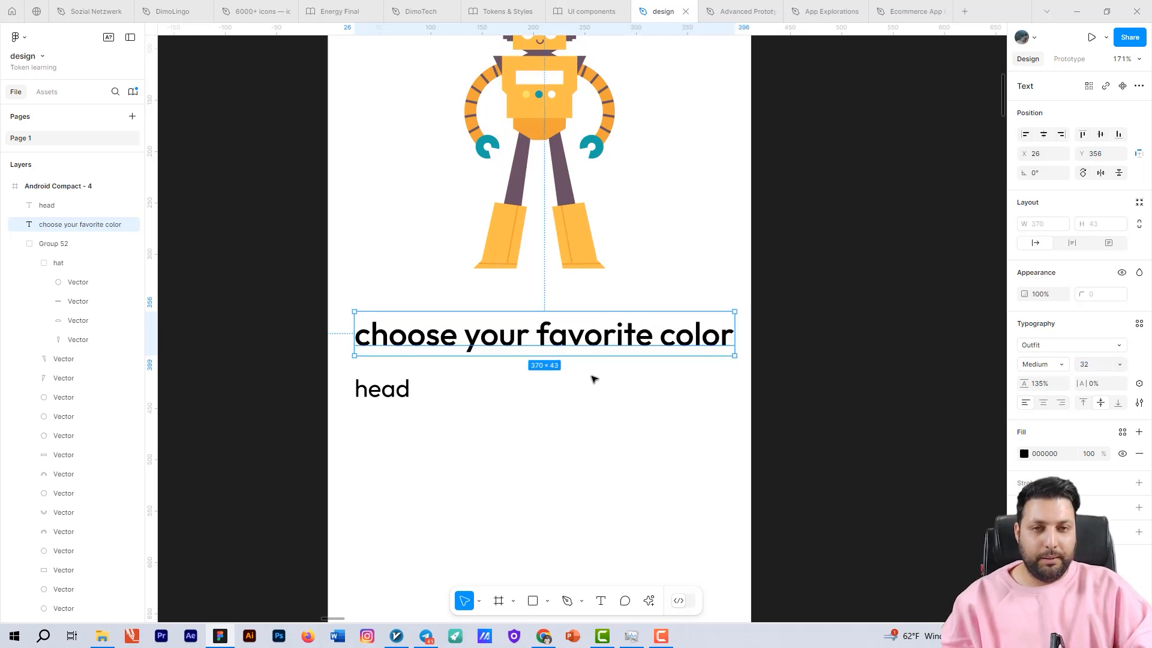
pyautogui.moveTo(590, 342); pyautogui.dragTo(575, 341)
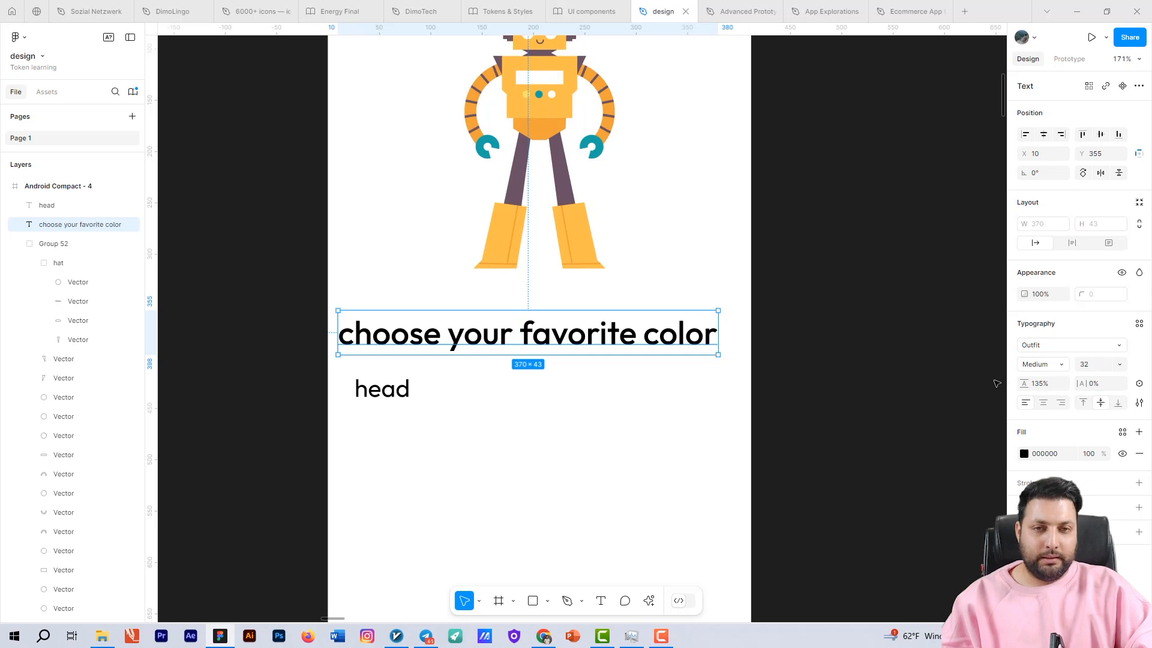
pyautogui.moveTo(390, 390); pyautogui.dragTo(385, 393)
pyautogui.click(391, 450)
# Draw a small frame below the "head" label and set its size to 40 × 40
pyautogui.scroll(-3, 422, 354)
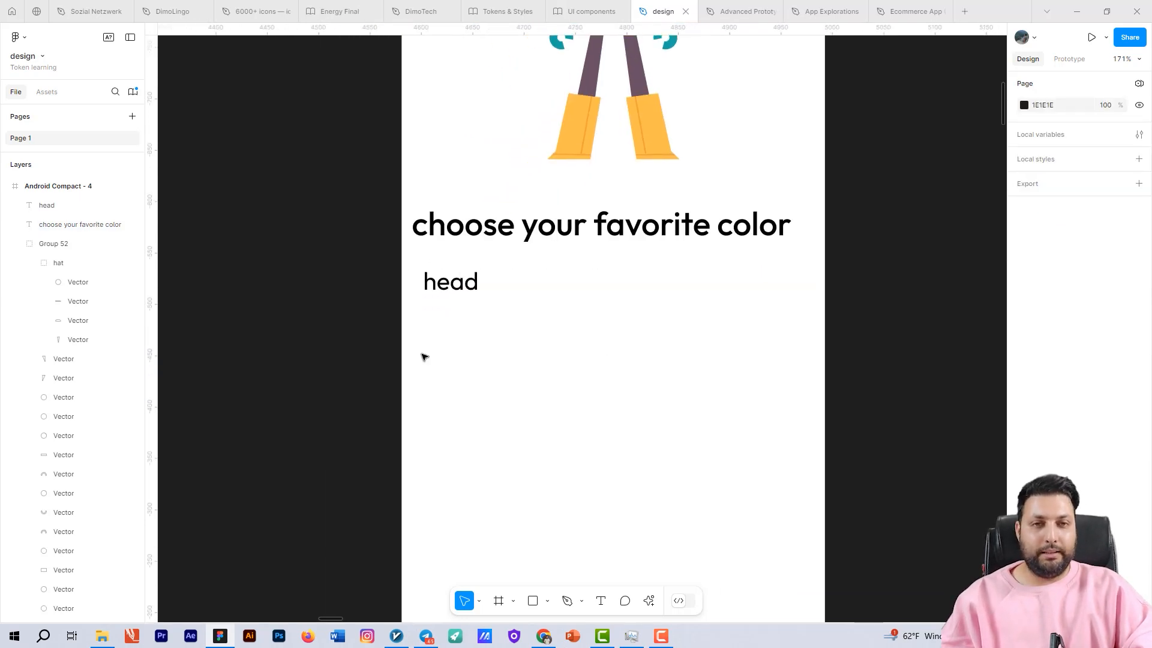
pyautogui.keyDown('ctrl'); pyautogui.scroll(3, 506, 342); pyautogui.keyUp('ctrl')
pyautogui.scroll(2, 416, 427)
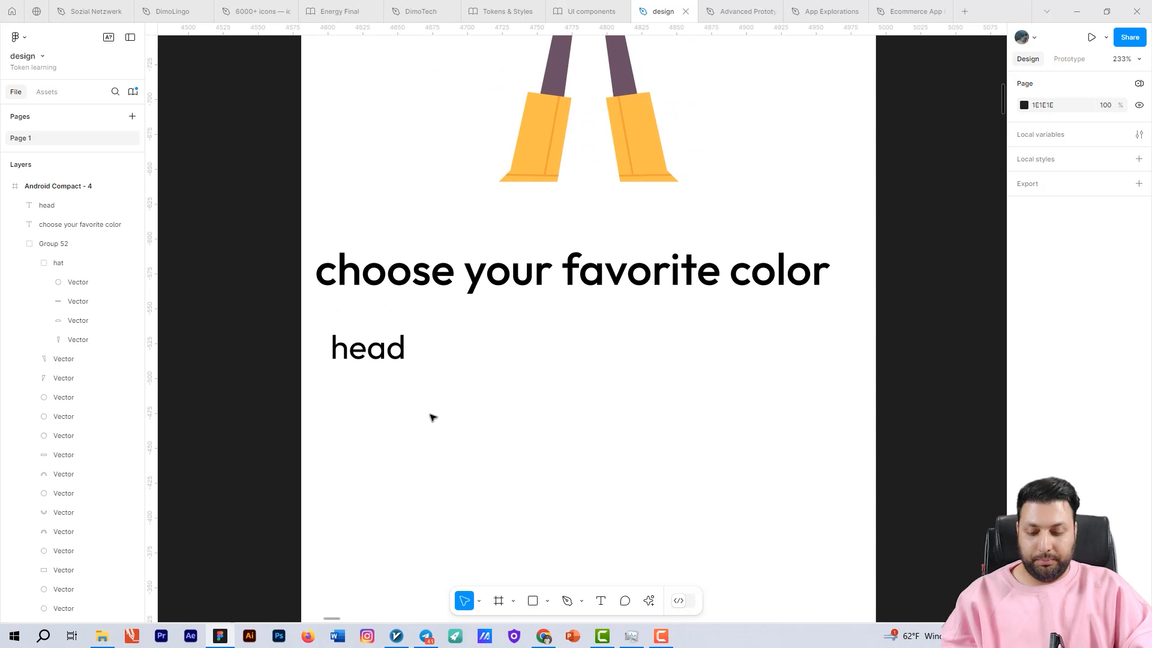
pyautogui.press('f')
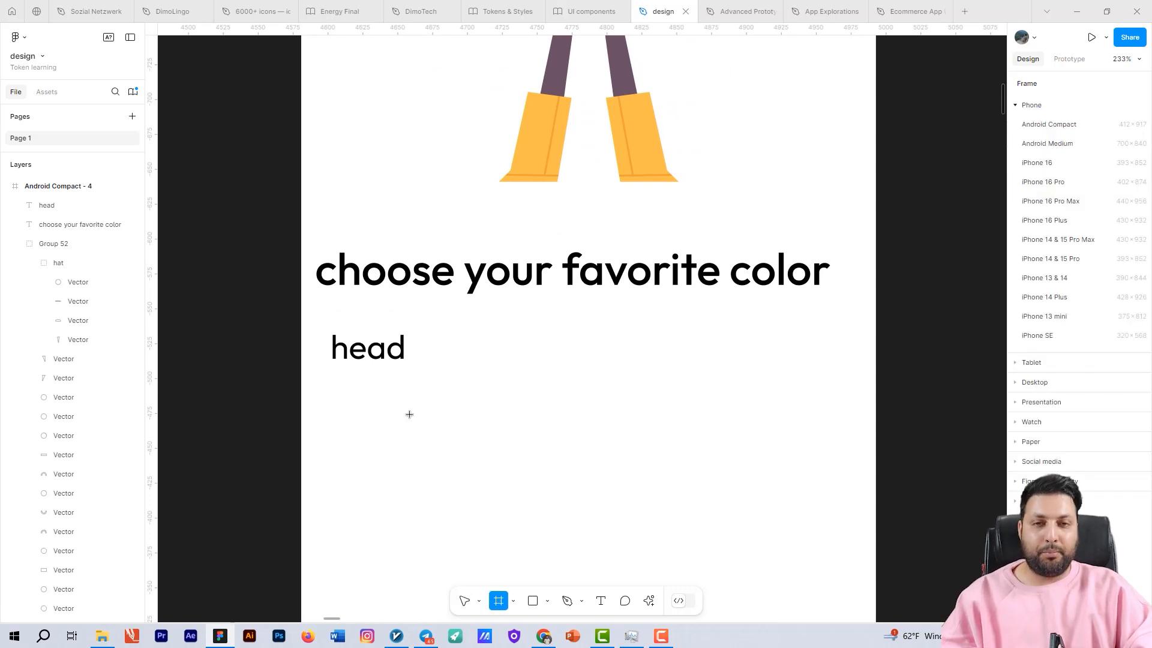
pyautogui.moveTo(338, 382); pyautogui.dragTo(401, 437)
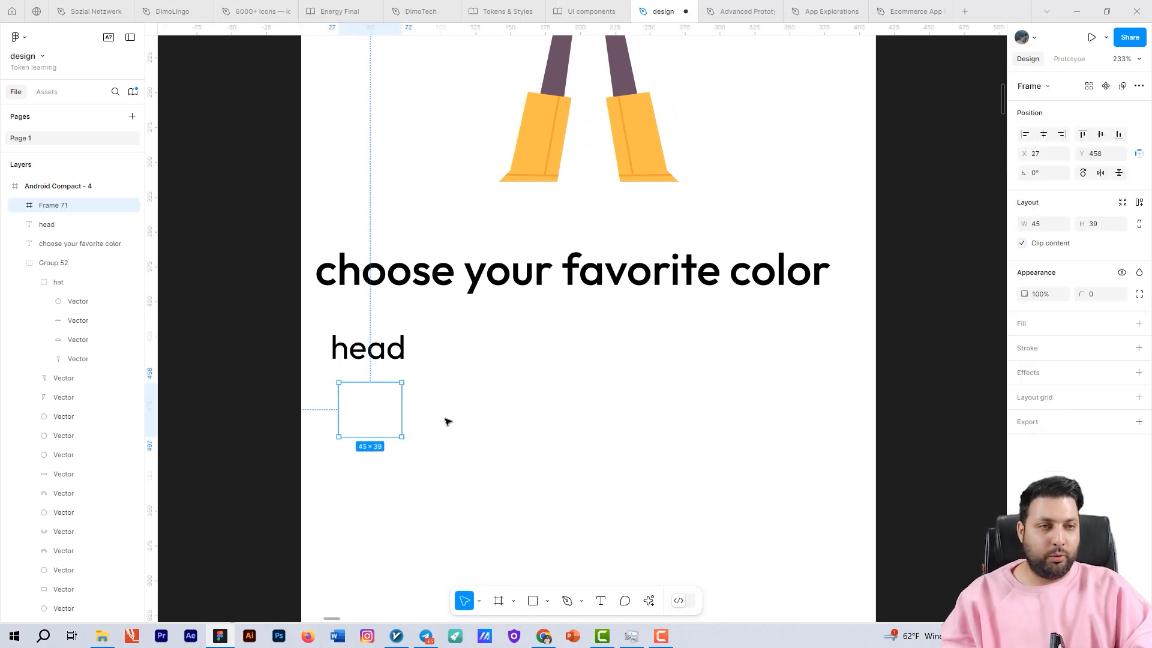
pyautogui.click(1051, 228)
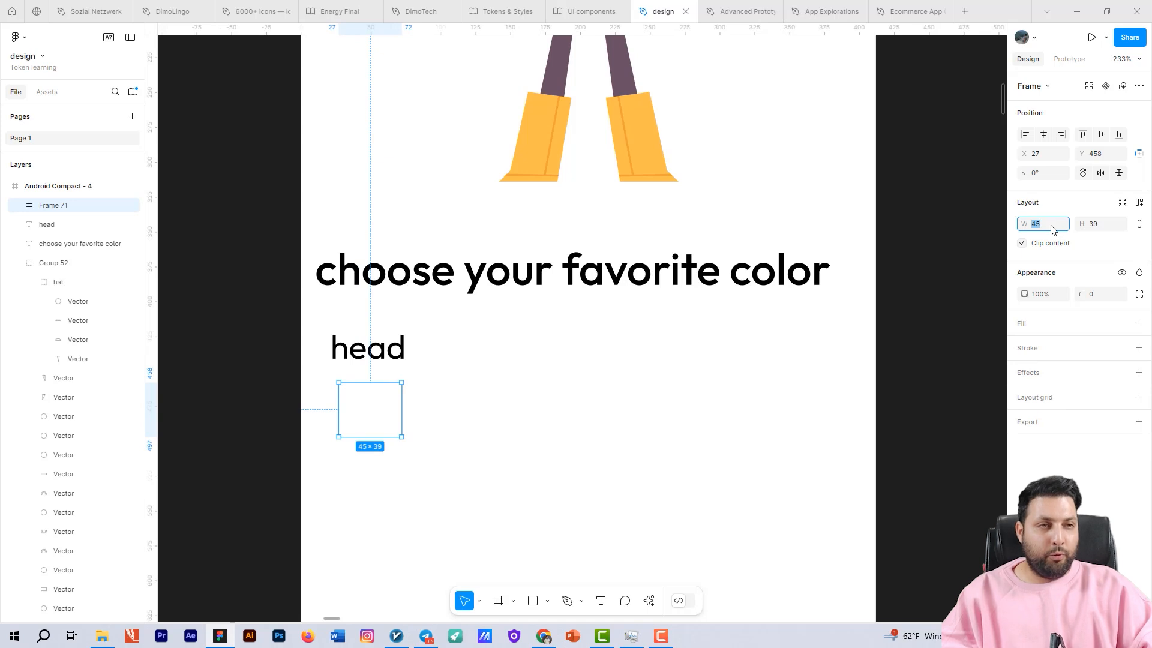
pyautogui.write('40')
pyautogui.press('Tab')
pyautogui.write('40')
pyautogui.press('Return')
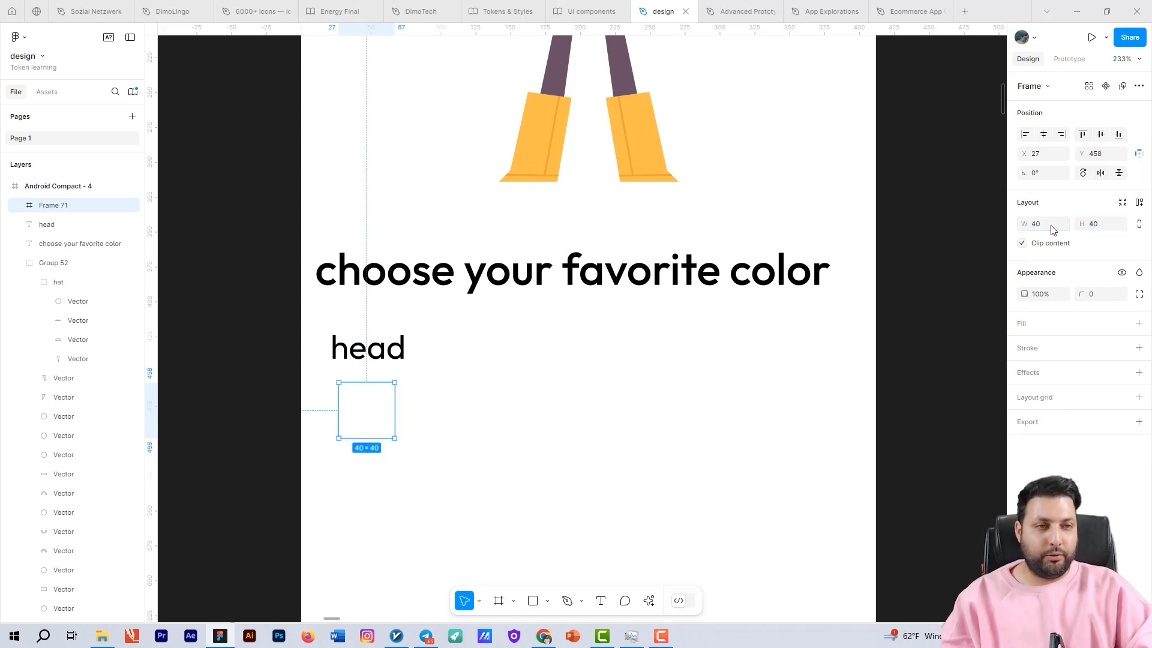
# Add a fill to the 40 × 40 frame and sample the robot's yellow (FFBF4E) for it
pyautogui.click(1138, 323)
pyautogui.click(1024, 345)
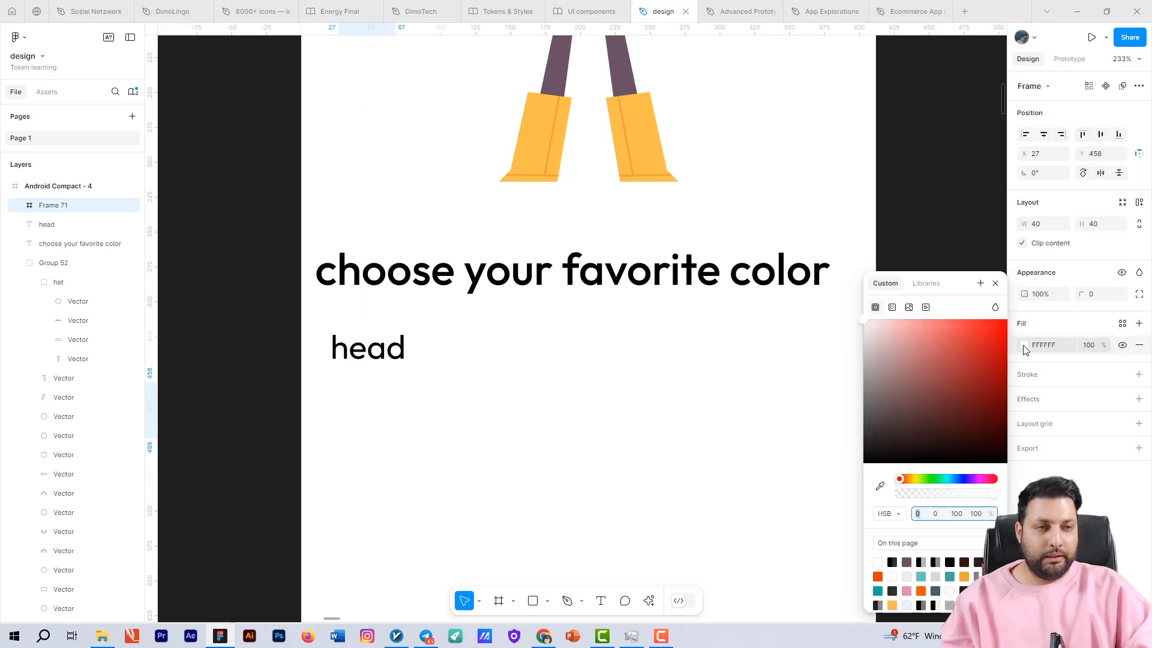
pyautogui.click(880, 487)
pyautogui.scroll(5, 682, 403)
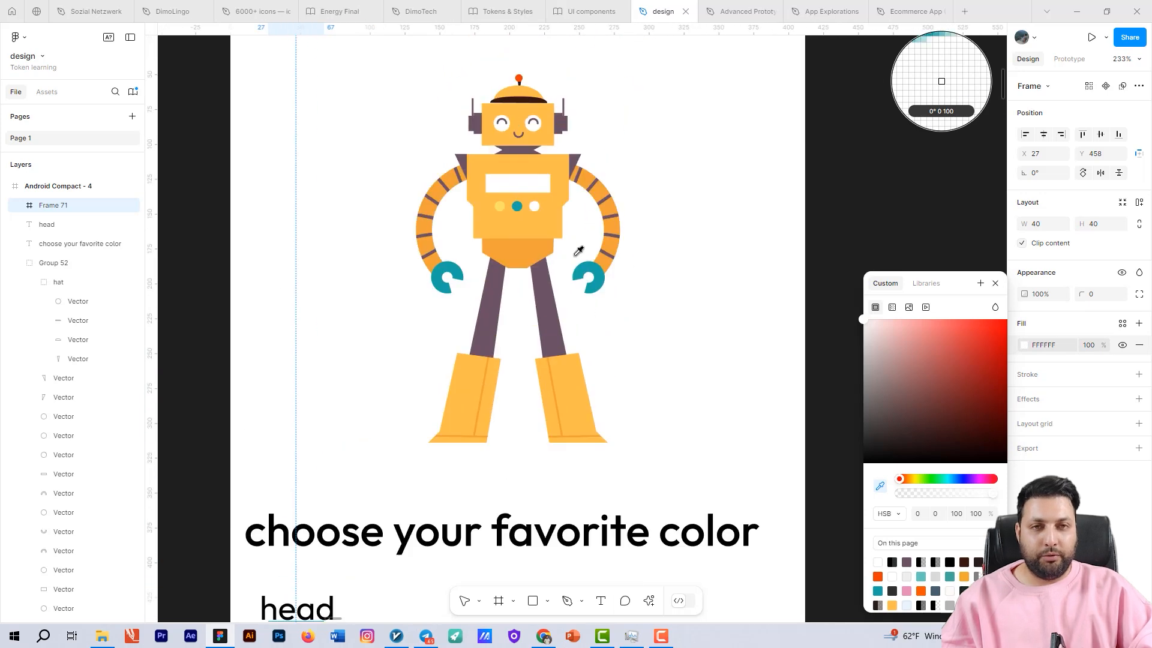
pyautogui.click(525, 109)
pyautogui.scroll(-3, 672, 354)
pyautogui.moveTo(716, 464); pyautogui.dragTo(784, 280)
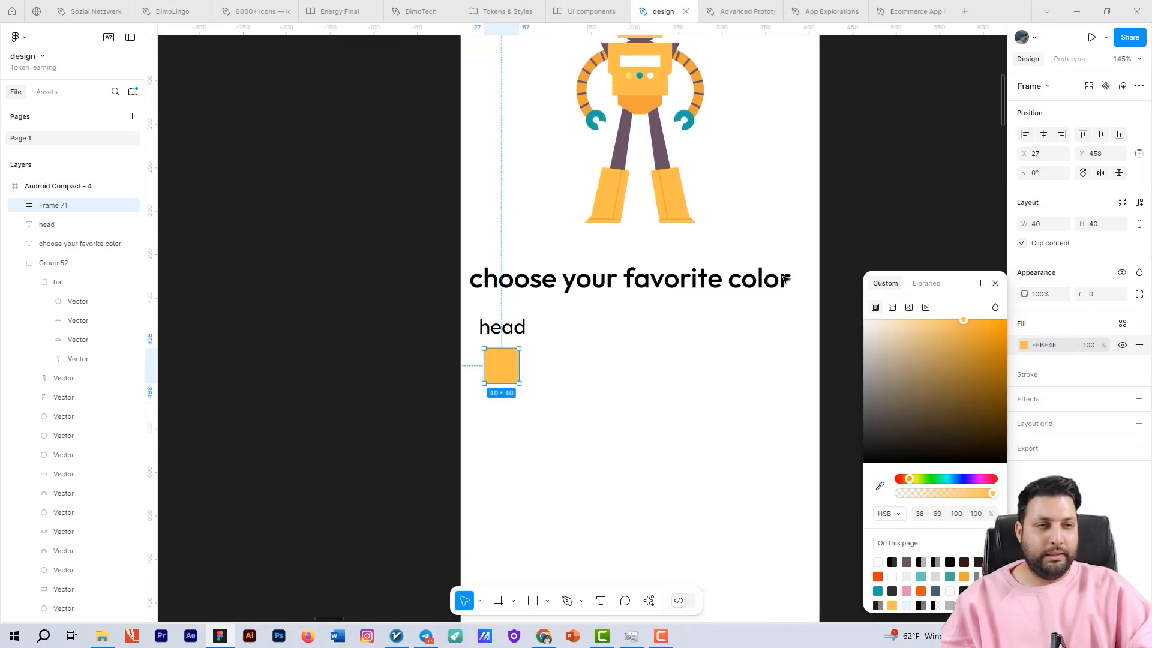
# Round the yellow frame into a circle with corner radius 35 and place it under "head" at X 21, Y 456
pyautogui.moveTo(1082, 294); pyautogui.dragTo(337, 355)
pyautogui.scroll(1, 474, 413)
pyautogui.scroll(8, 474, 413)
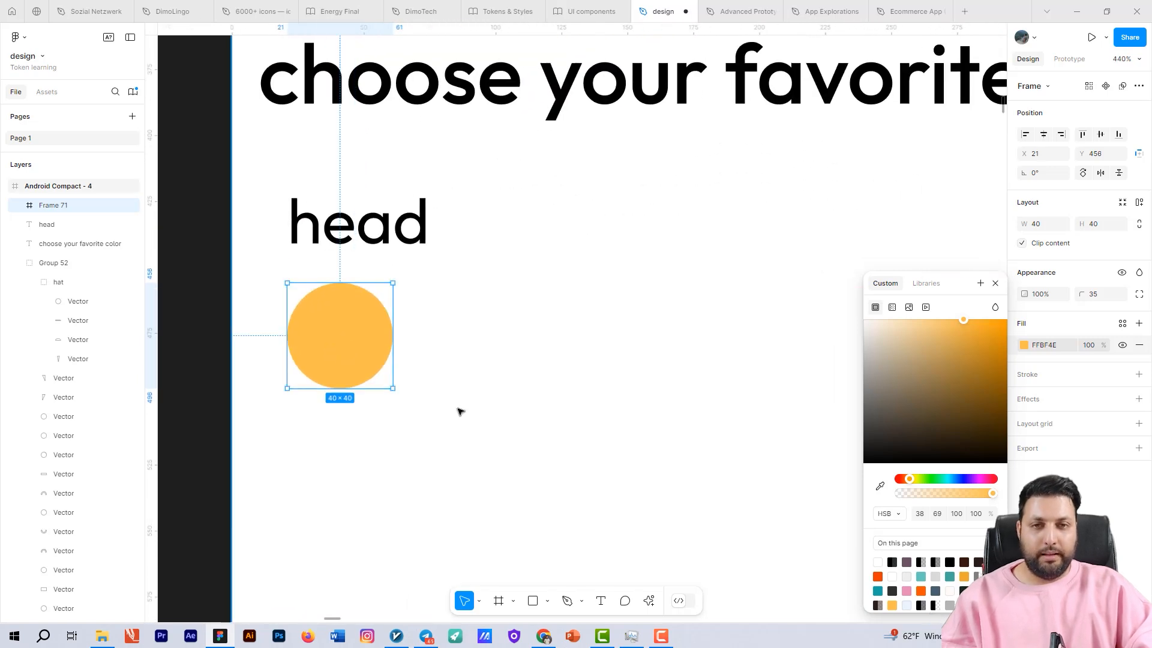
pyautogui.scroll(-6, 480, 444)
pyautogui.hscroll(3, 420, 432)
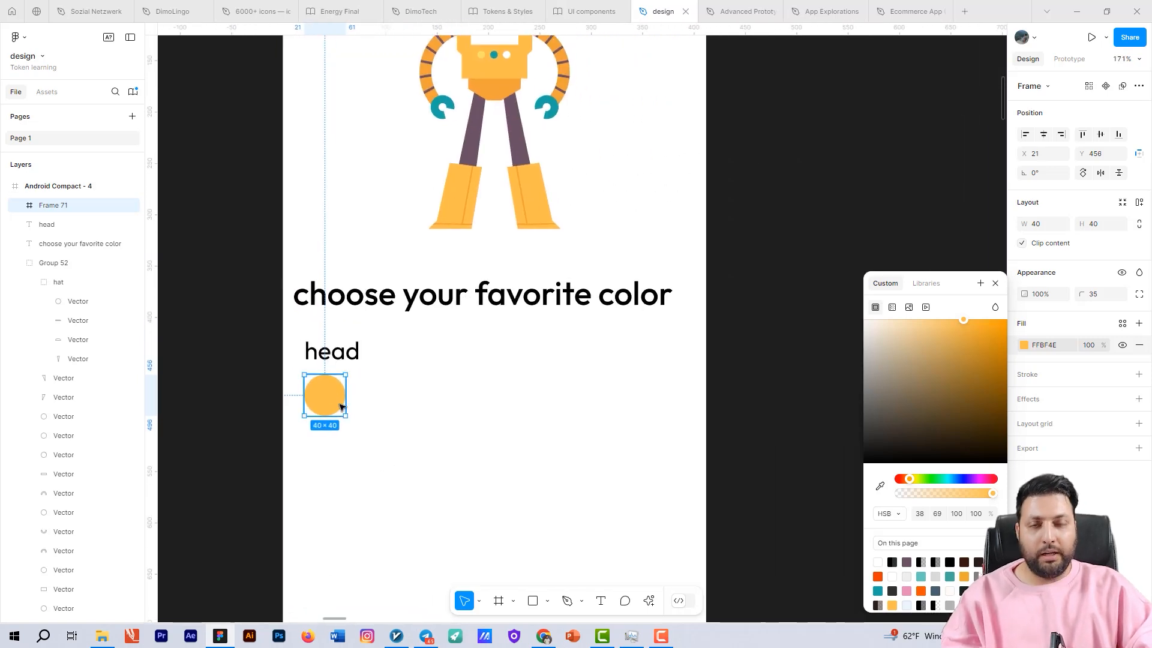
# Duplicate the yellow circle and place the copy beside the original at X 70, Y 458
pyautogui.click(403, 412)
pyautogui.click(346, 404)
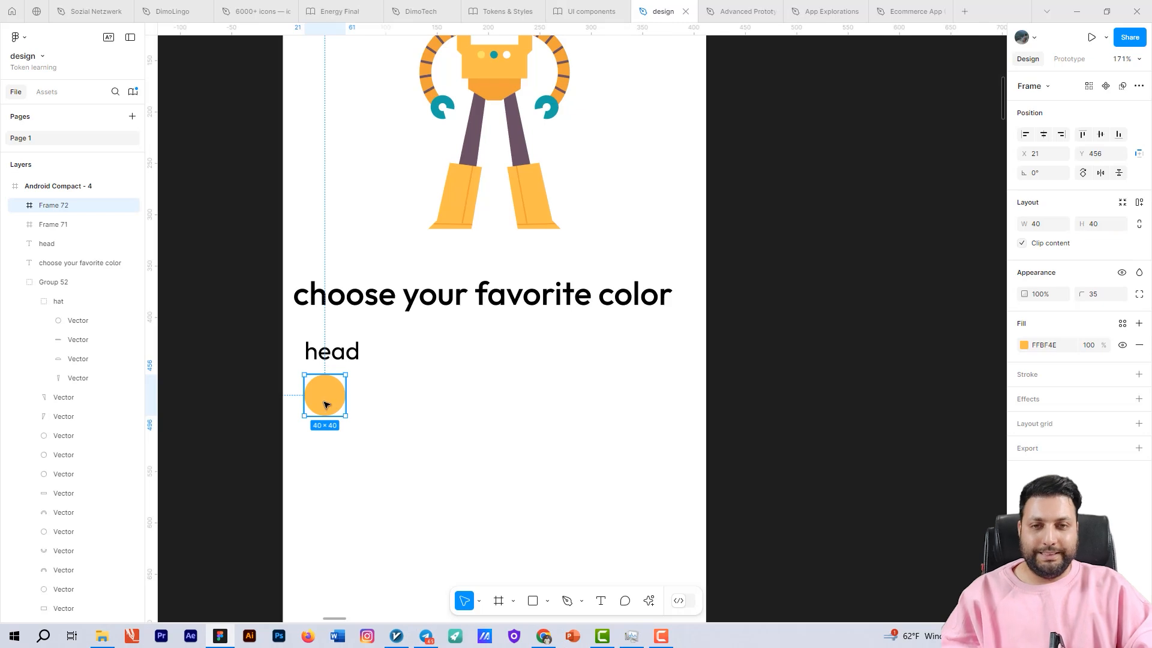
pyautogui.moveTo(331, 406); pyautogui.dragTo(381, 407)
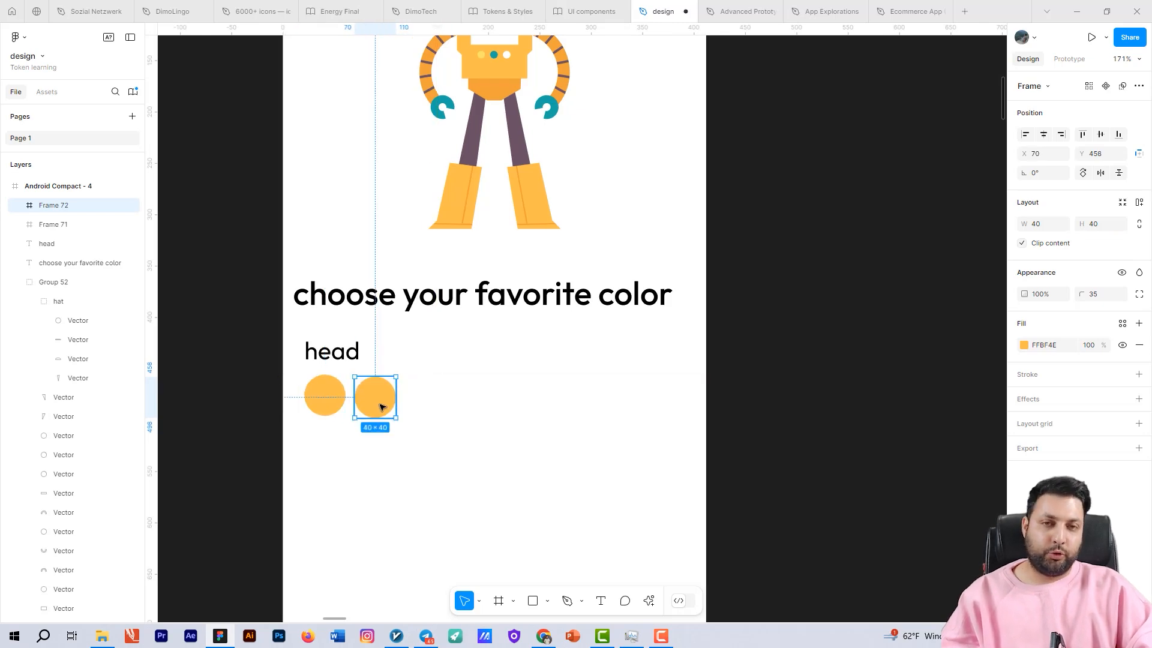
pyautogui.scroll(-2, 419, 420)
pyautogui.hscroll(-2, 420, 420)
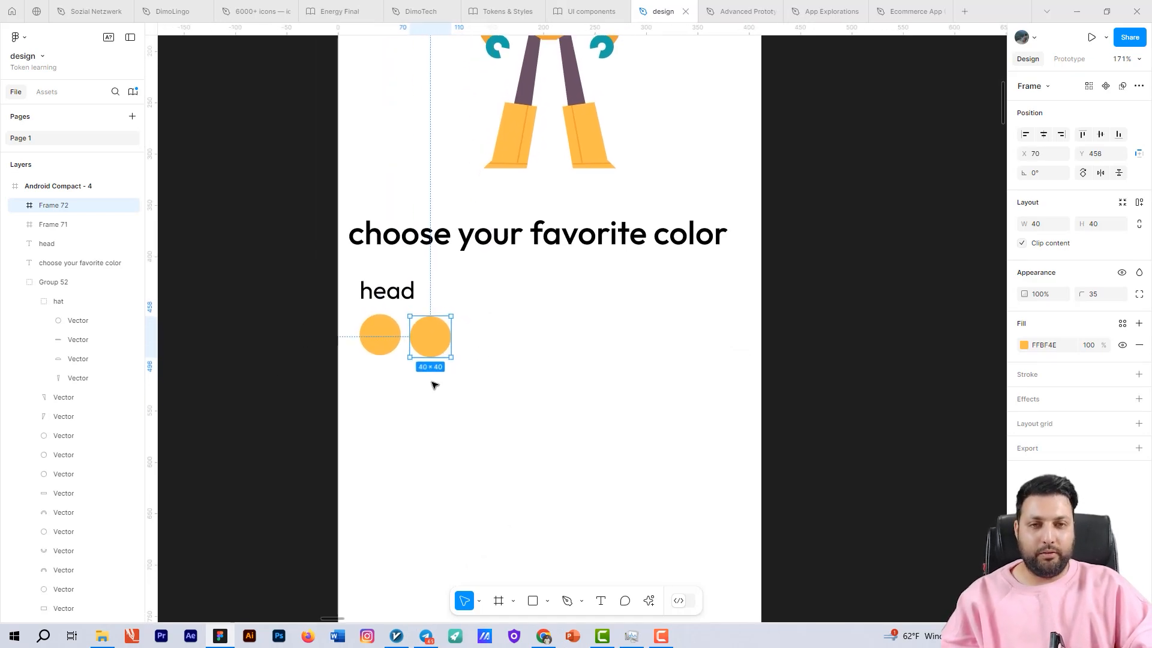
# Select both yellow circles and wrap them in a horizontal auto layout with spacing 9
pyautogui.scroll(3, 434, 385)
pyautogui.click(334, 323)
pyautogui.rightClick(336, 327)
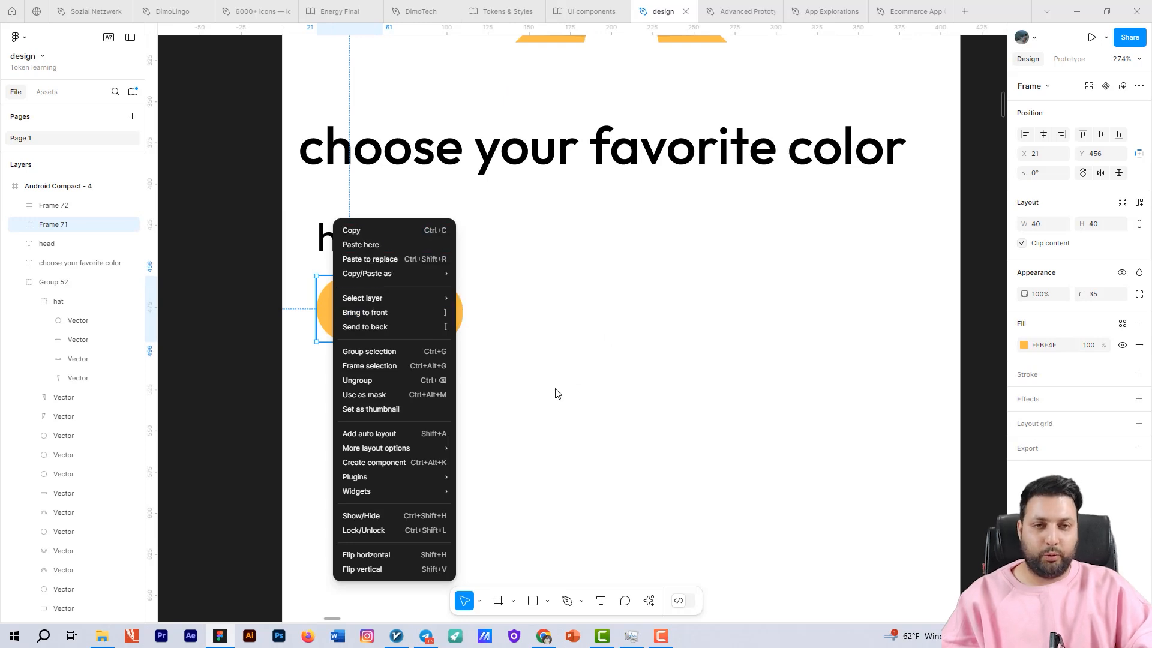
pyautogui.click(523, 412)
pyautogui.click(432, 327)
pyautogui.keyDown('shift'); pyautogui.click(375, 322); pyautogui.keyUp('shift')
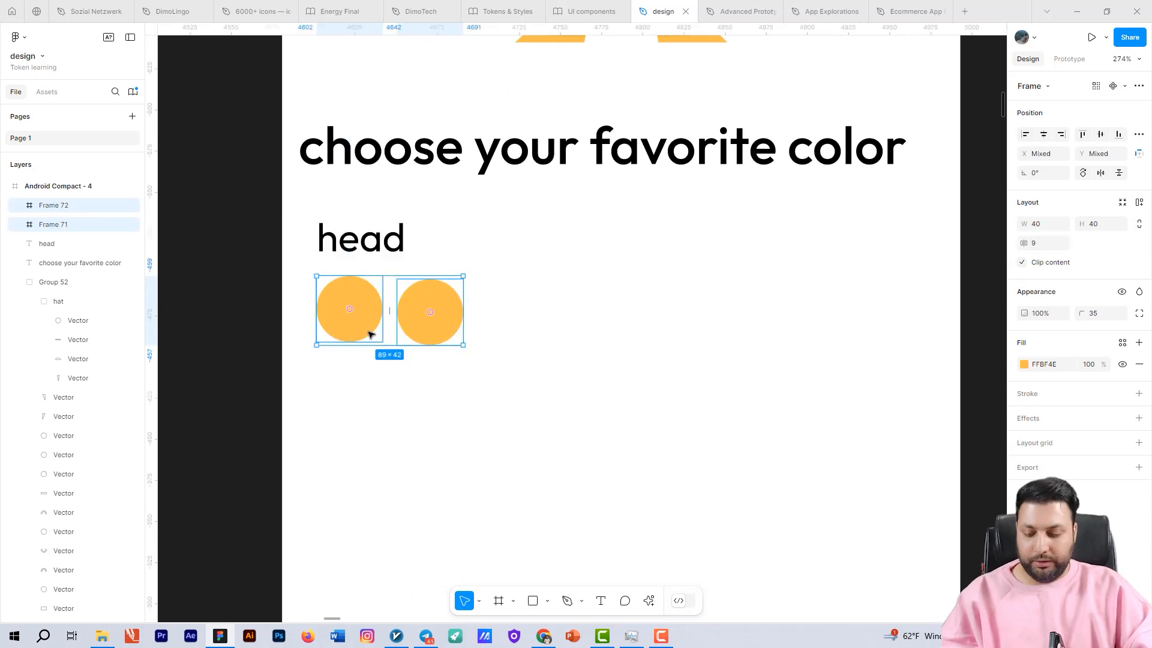
pyautogui.hotkey('shift', 'a')
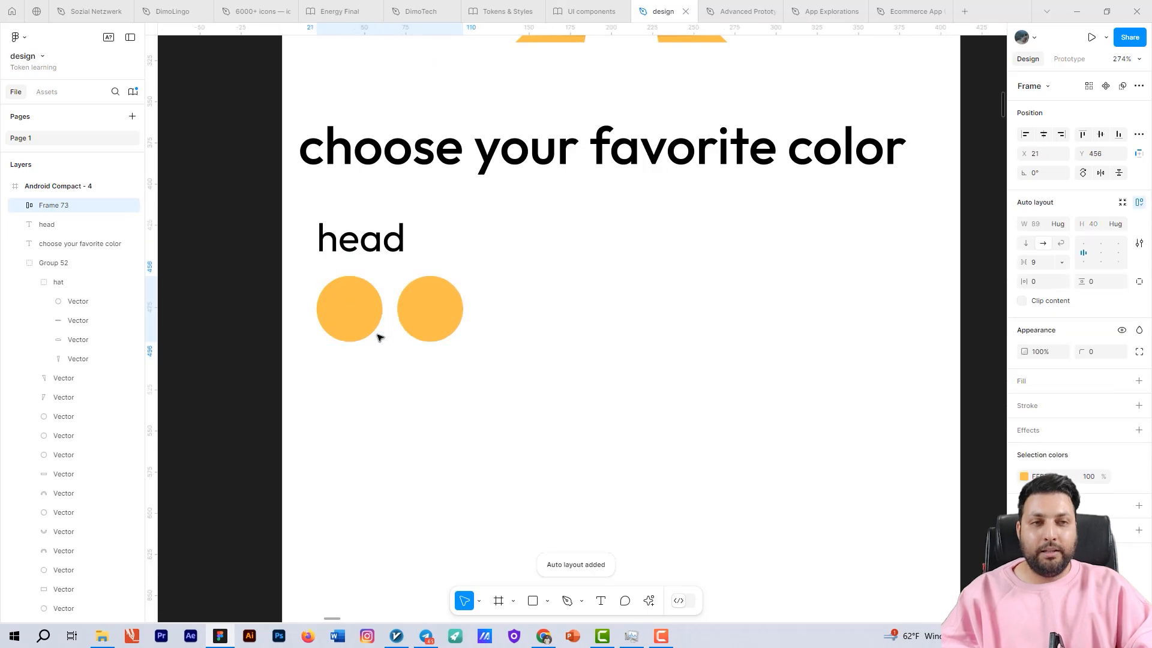
# Duplicate the second circle twice inside the auto layout to make a row of four swatches
pyautogui.doubleClick(447, 323)
pyautogui.hotkey('ctrl', 'd')
pyautogui.hotkey('ctrl', 'd')
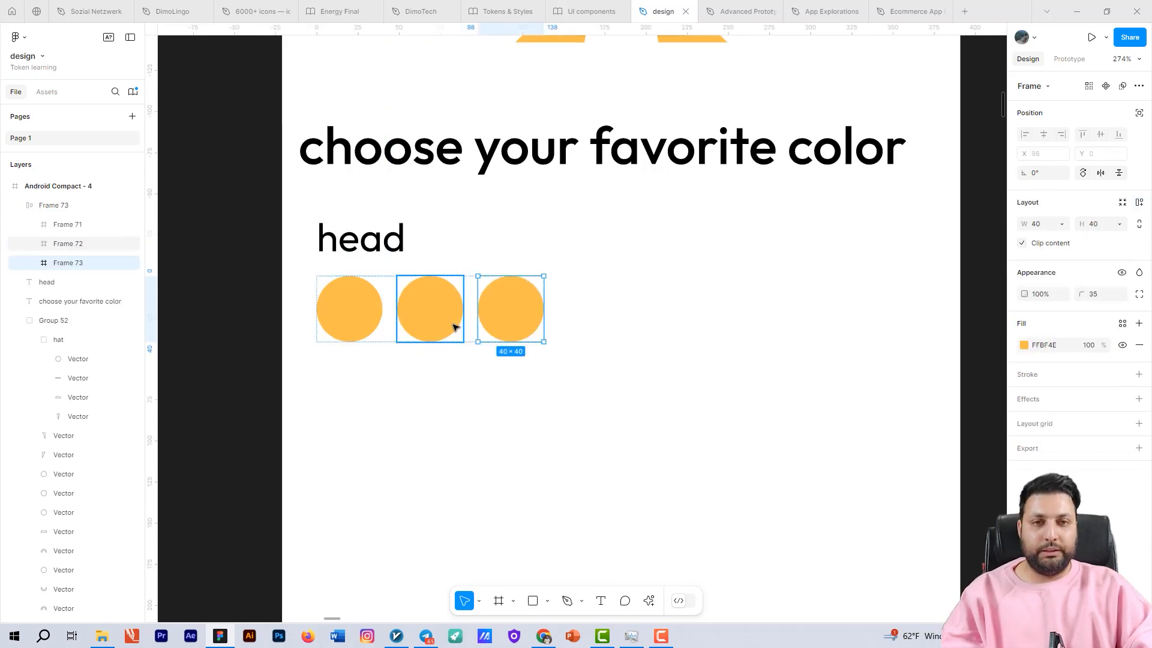
pyautogui.scroll(1, 531, 388)
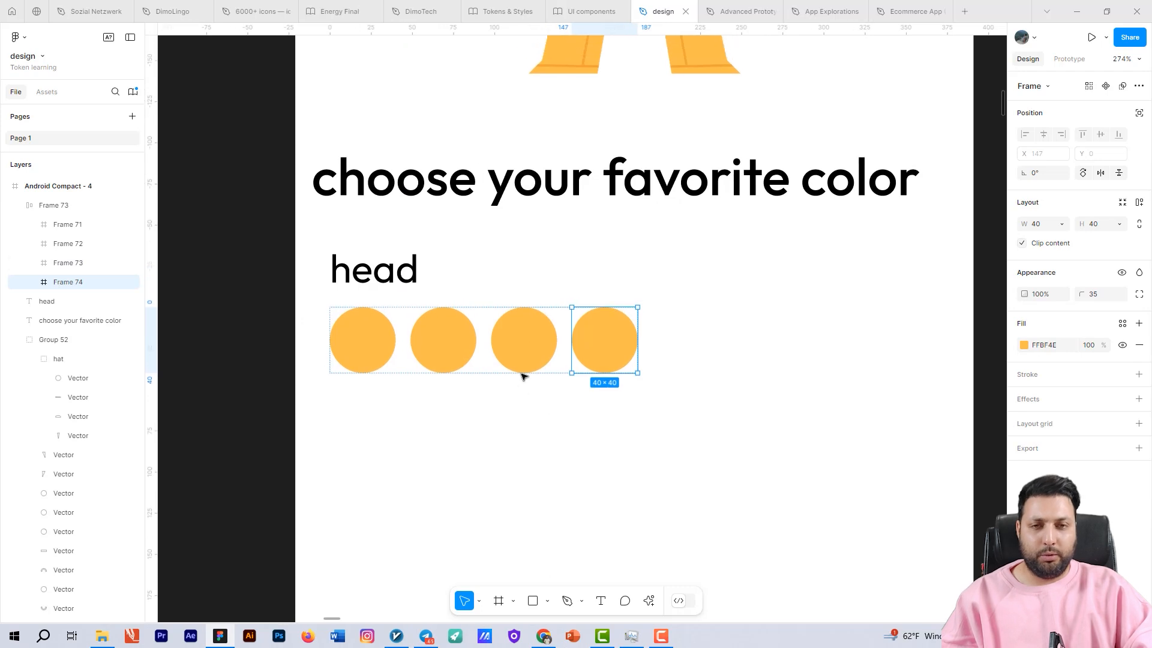
# Combine the "head" label and the swatch row in a vertical auto layout with spacing 8
pyautogui.click(369, 268)
pyautogui.keyDown('shift'); pyautogui.click(384, 362); pyautogui.keyUp('shift')
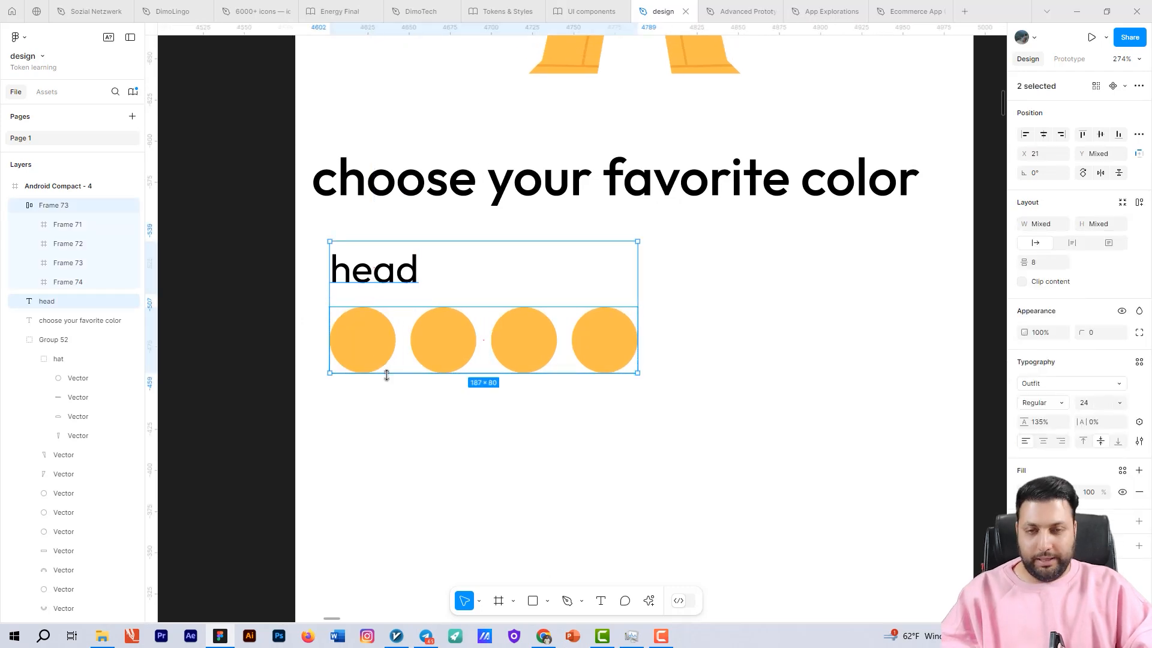
pyautogui.hotkey('shift', 'a')
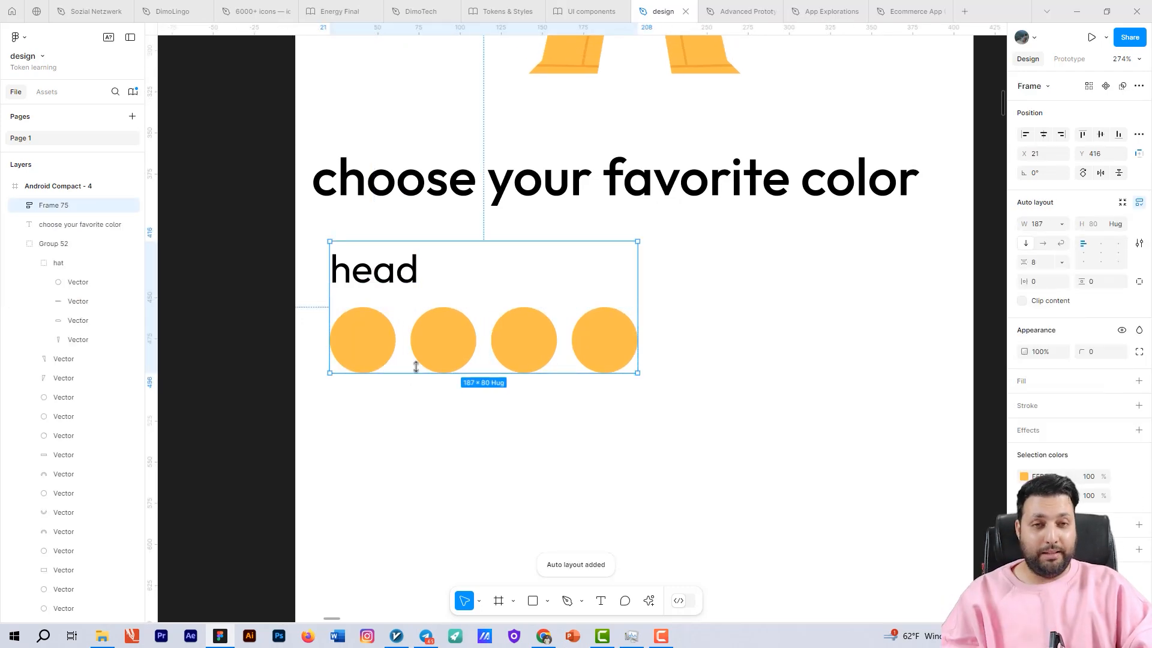
pyautogui.scroll(-3, 450, 489)
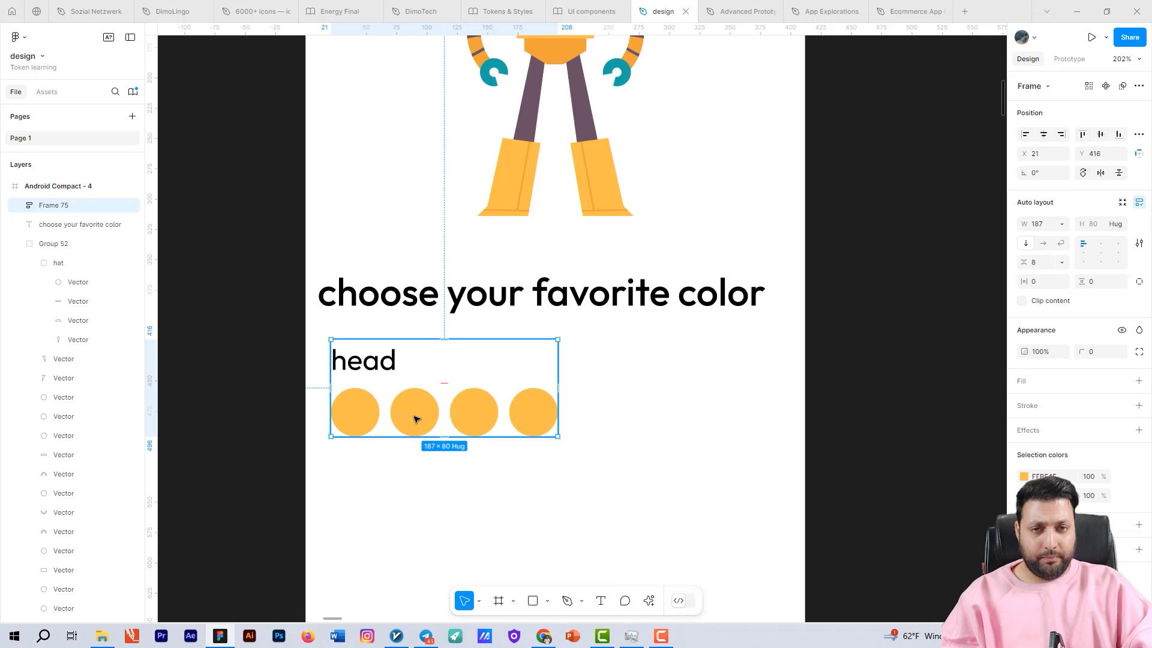
# Change the second swatch's fill to a fully saturated bright blue
pyautogui.doubleClick(416, 419)
pyautogui.doubleClick(410, 423)
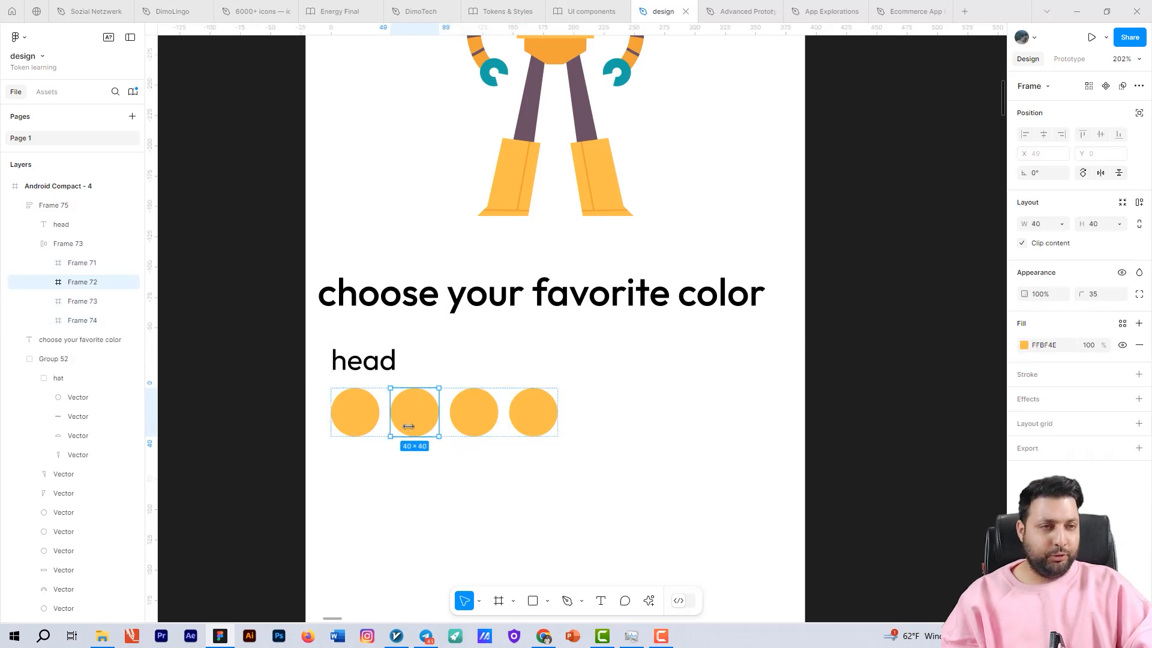
pyautogui.click(1024, 345)
pyautogui.click(954, 478)
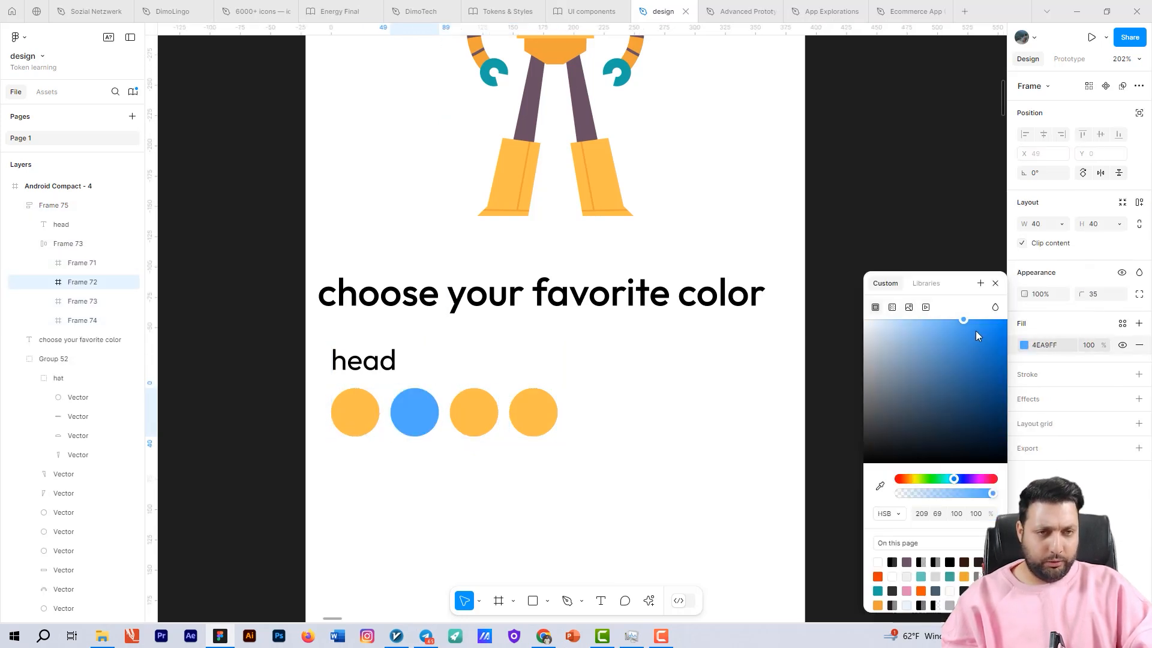
pyautogui.moveTo(976, 336); pyautogui.dragTo(1006, 319)
# Change the third swatch's fill to a coral red
pyautogui.click(474, 413)
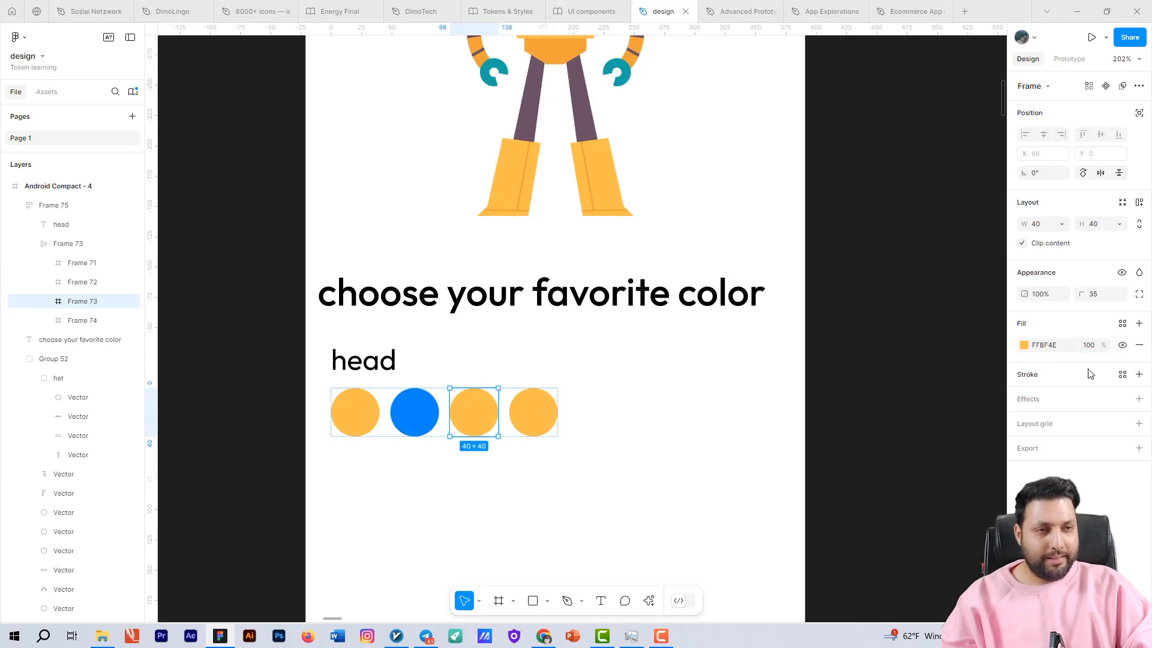
pyautogui.click(1024, 346)
pyautogui.click(897, 481)
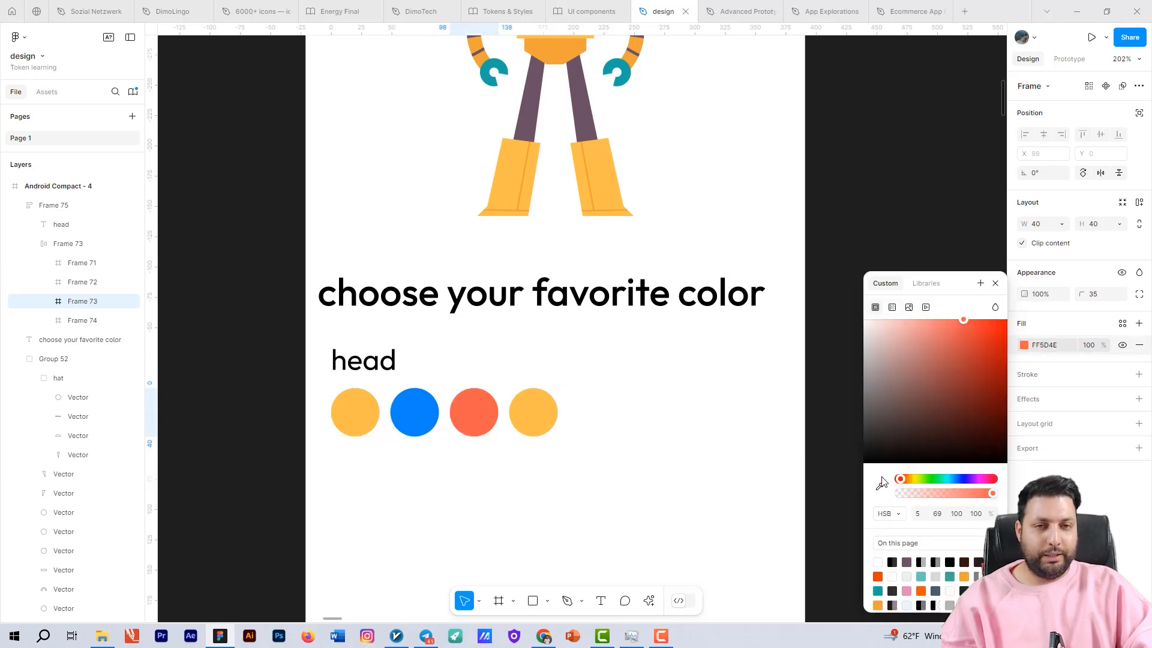
# Change the fourth swatch's fill to pink (FF4EA9) and deselect it
pyautogui.click(535, 412)
pyautogui.click(1024, 345)
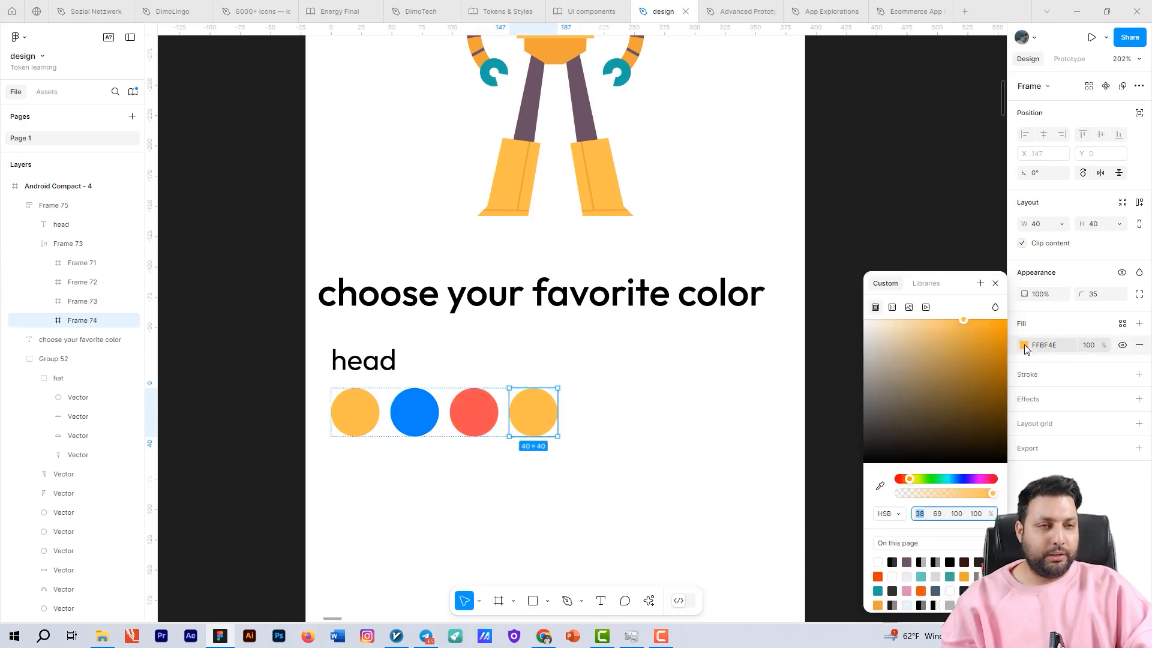
pyautogui.click(987, 479)
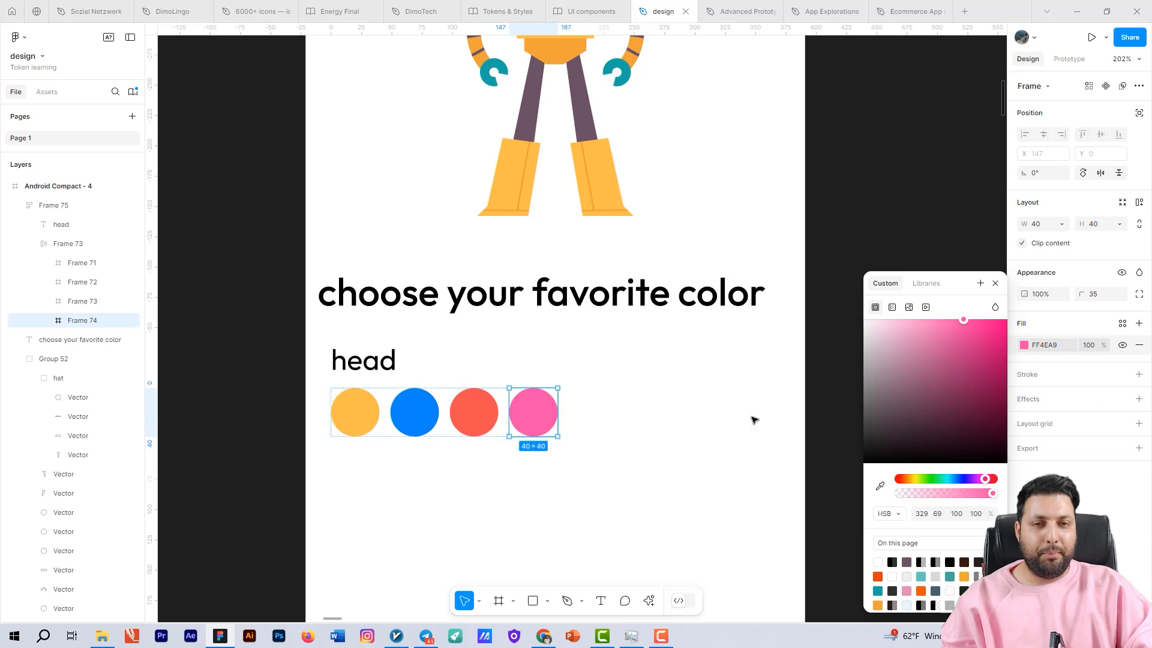
pyautogui.click(692, 461)
pyautogui.moveTo(760, 408); pyautogui.dragTo(684, 437)
pyautogui.scroll(-3, 914, 290)
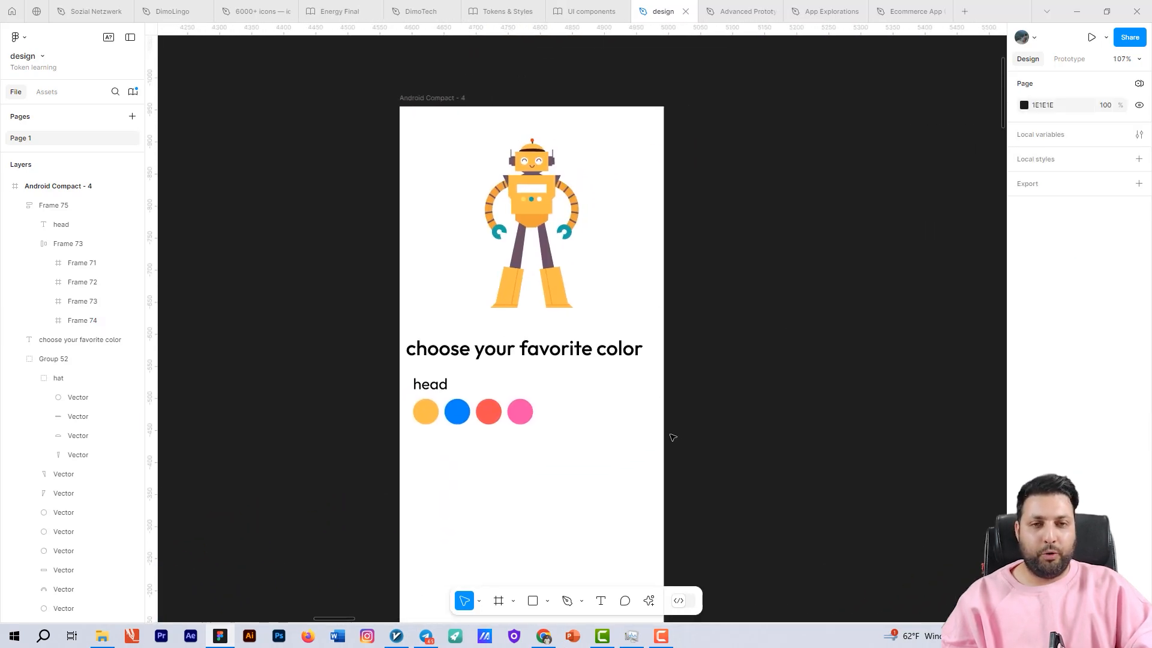
pyautogui.click(491, 409)
pyautogui.scroll(3, 490, 410)
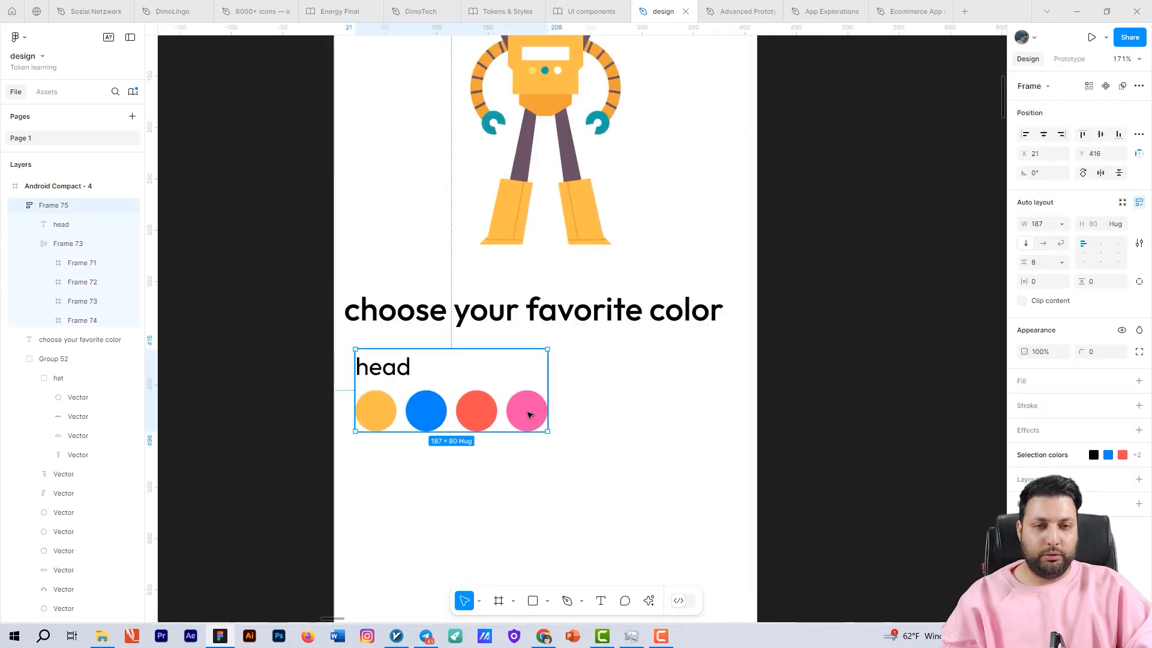
pyautogui.doubleClick(528, 405)
pyautogui.scroll(1, 637, 458)
pyautogui.moveTo(637, 457); pyautogui.dragTo(690, 453)
pyautogui.scroll(2, 642, 427)
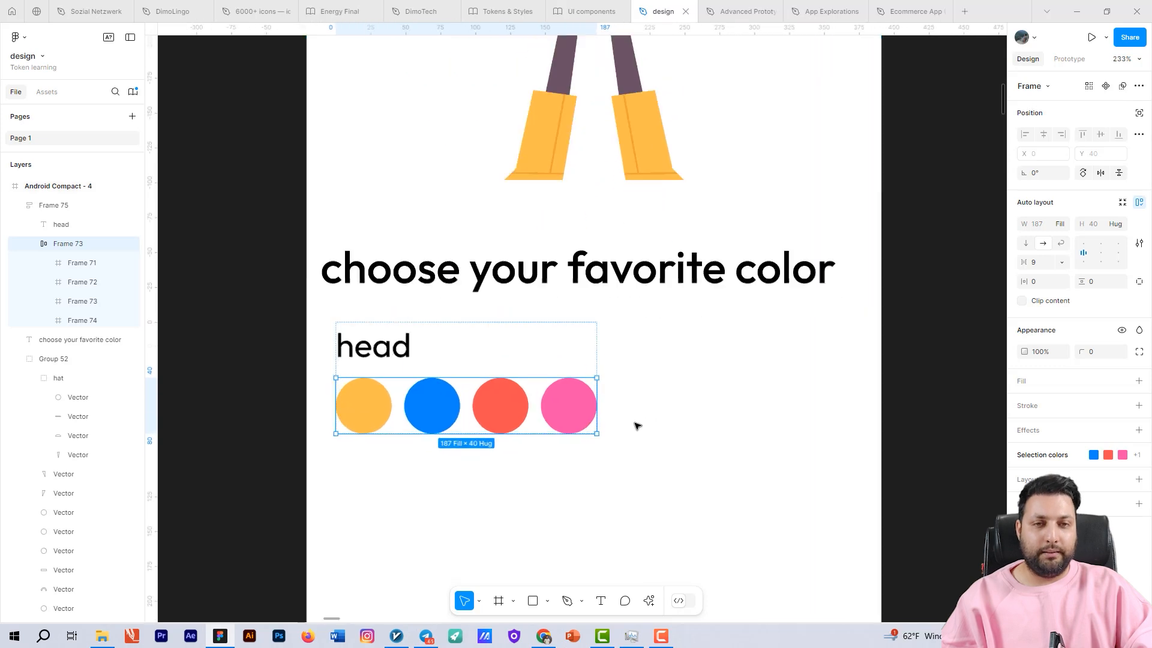
pyautogui.click(568, 371)
pyautogui.moveTo(712, 280); pyautogui.dragTo(584, 434)
pyautogui.scroll(-3, 583, 435)
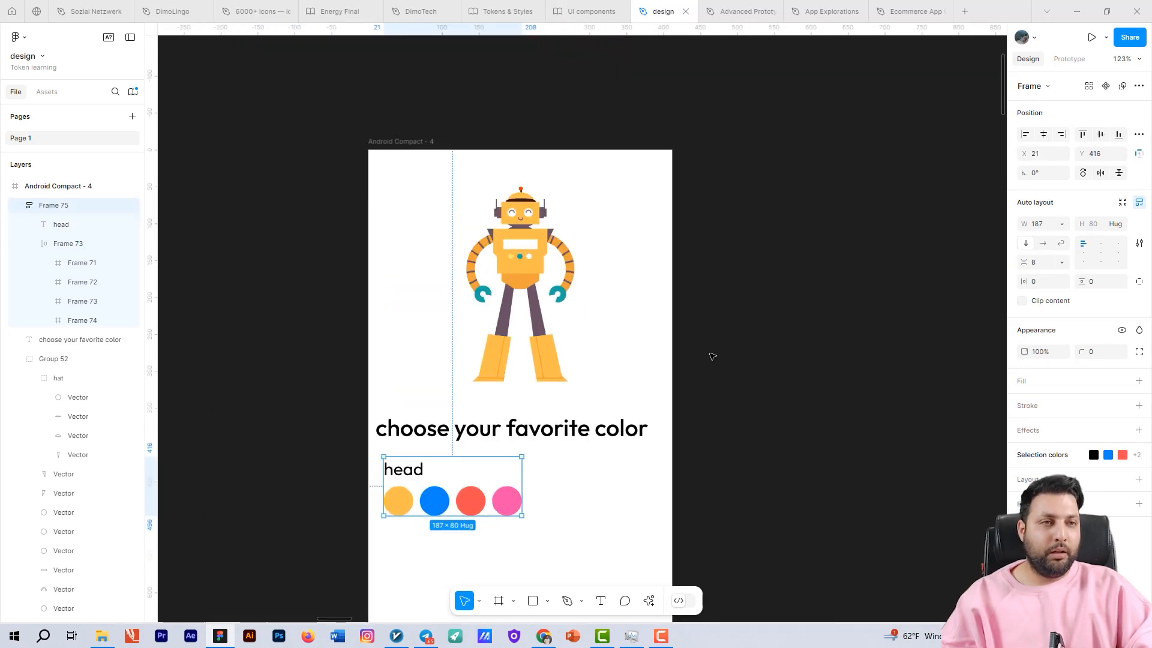
# Create a local color variable in Collection 1 and name it "face"
pyautogui.click(921, 184)
pyautogui.click(1135, 134)
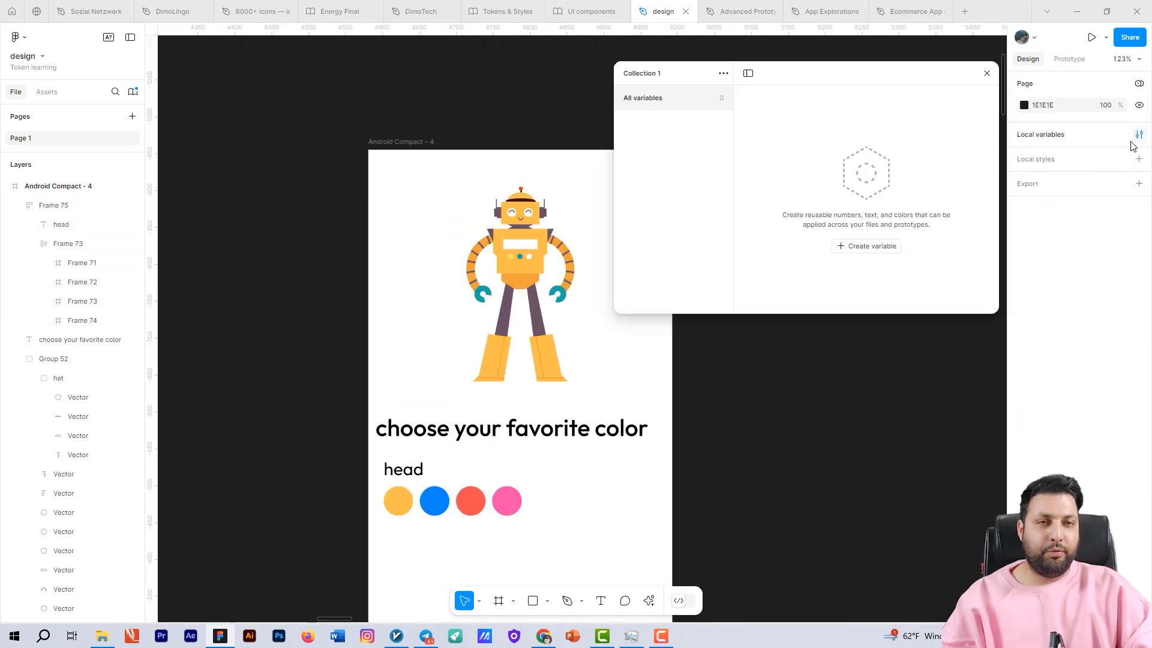
pyautogui.click(863, 257)
pyautogui.click(855, 265)
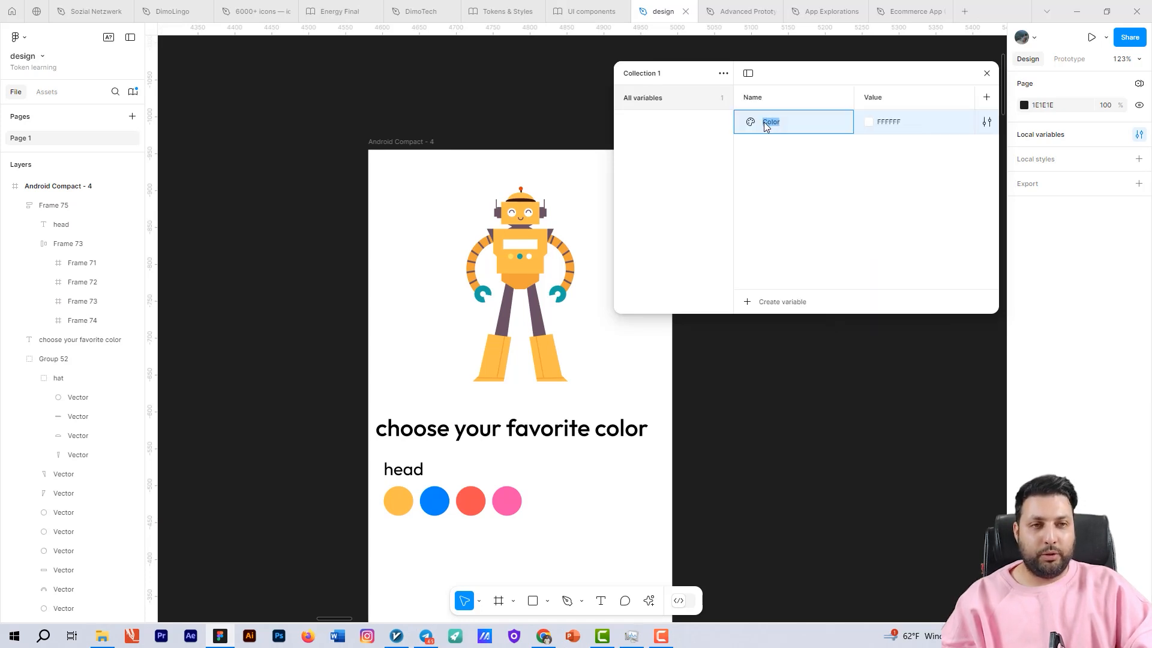
pyautogui.write('face')
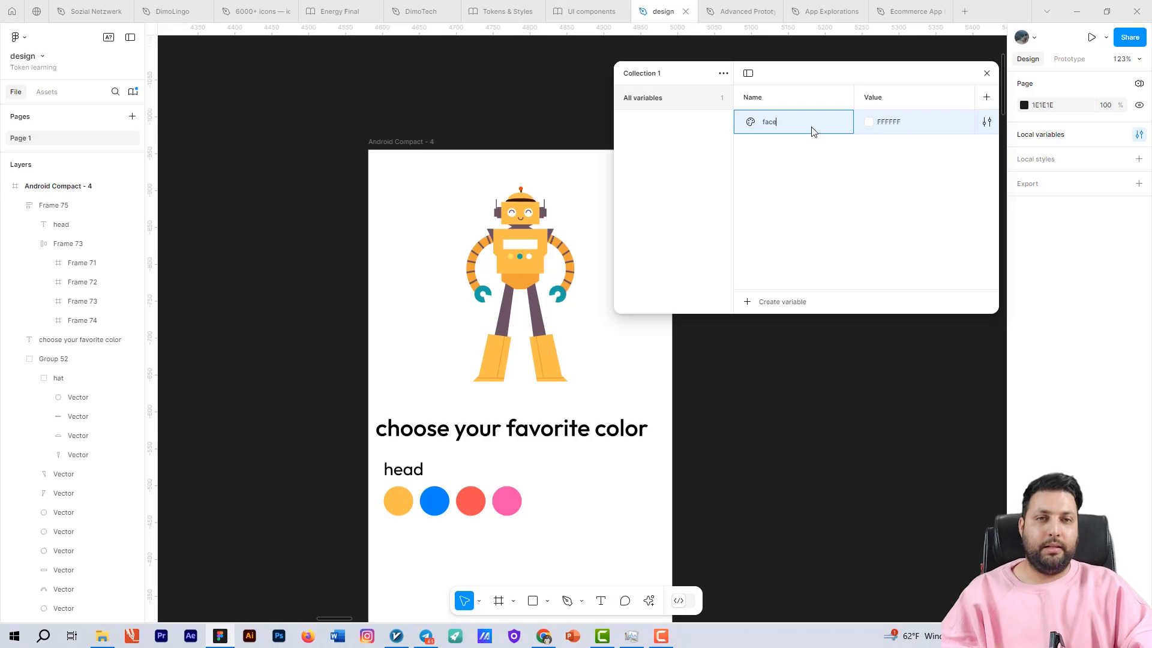
# Set the "face" variable's value to FFBF4E by sampling the robot's yellow, and close the local variables
pyautogui.click(869, 122)
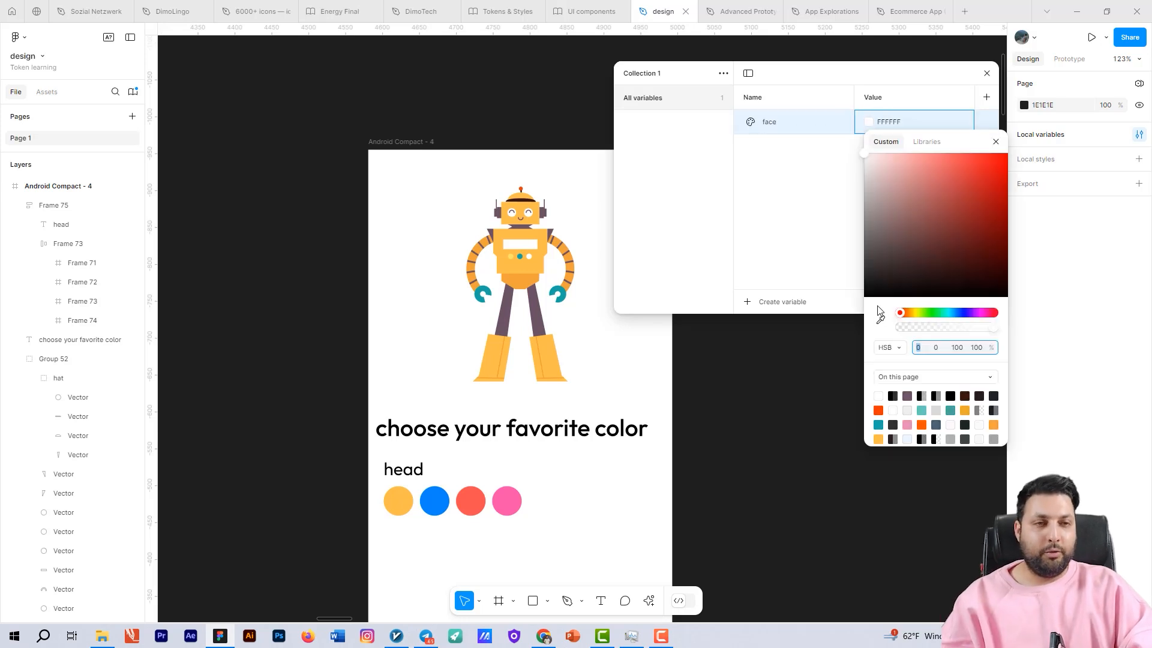
pyautogui.click(524, 214)
pyautogui.scroll(6, 515, 251)
pyautogui.click(489, 314)
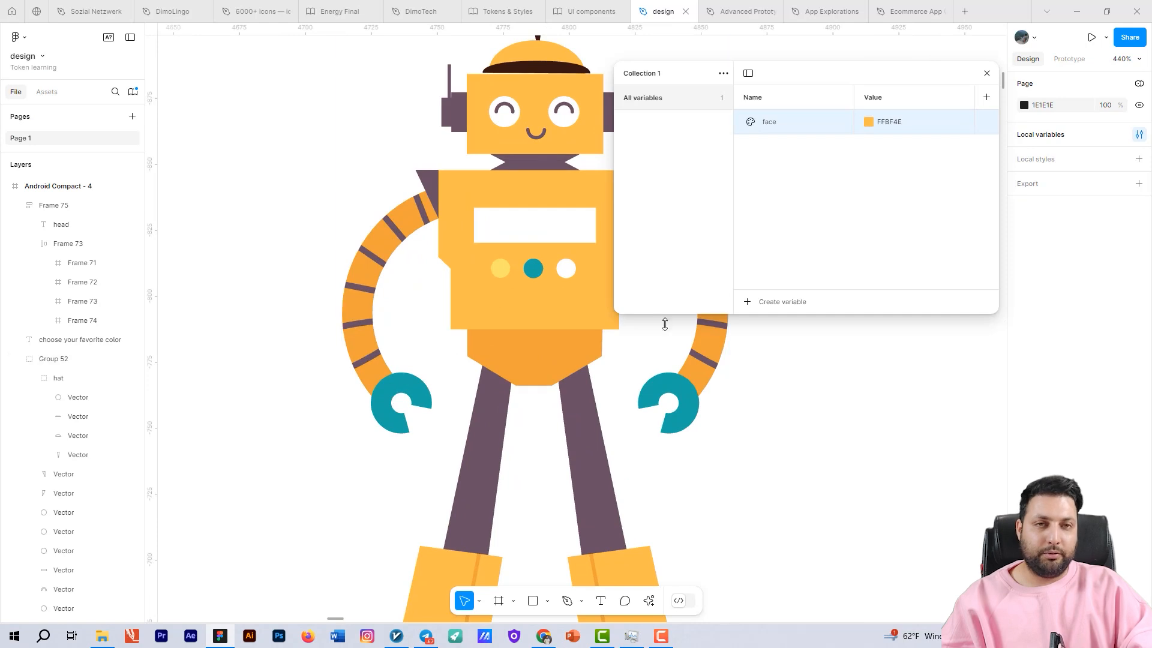
pyautogui.moveTo(703, 441); pyautogui.dragTo(536, 506)
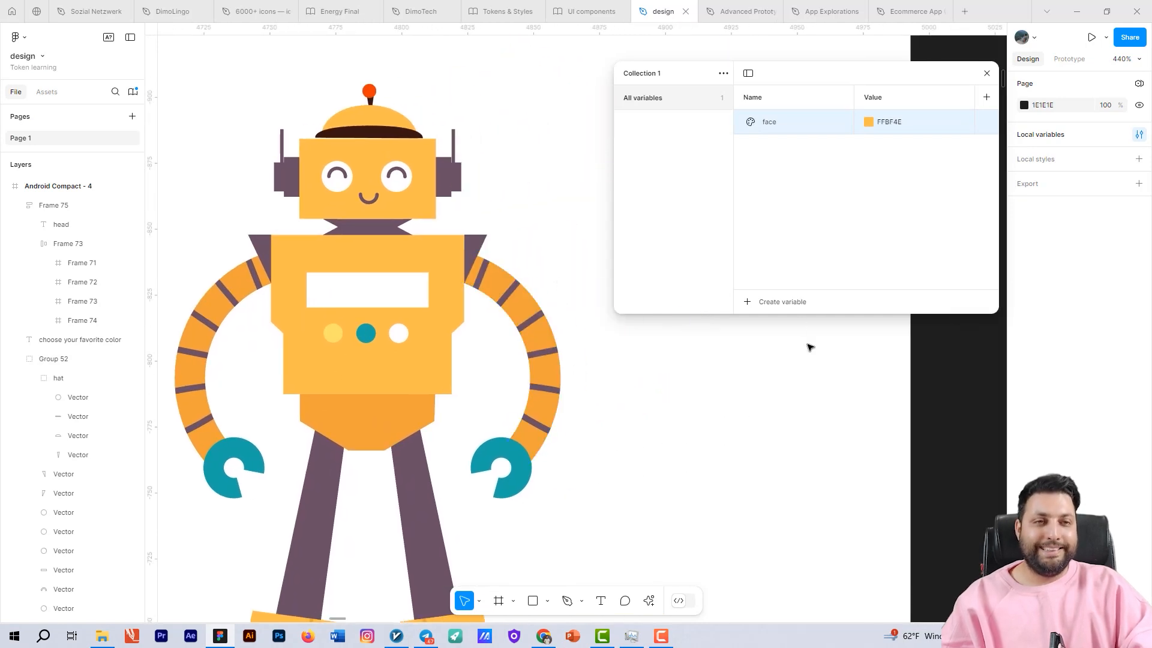
pyautogui.scroll(-3, 814, 388)
pyautogui.click(987, 74)
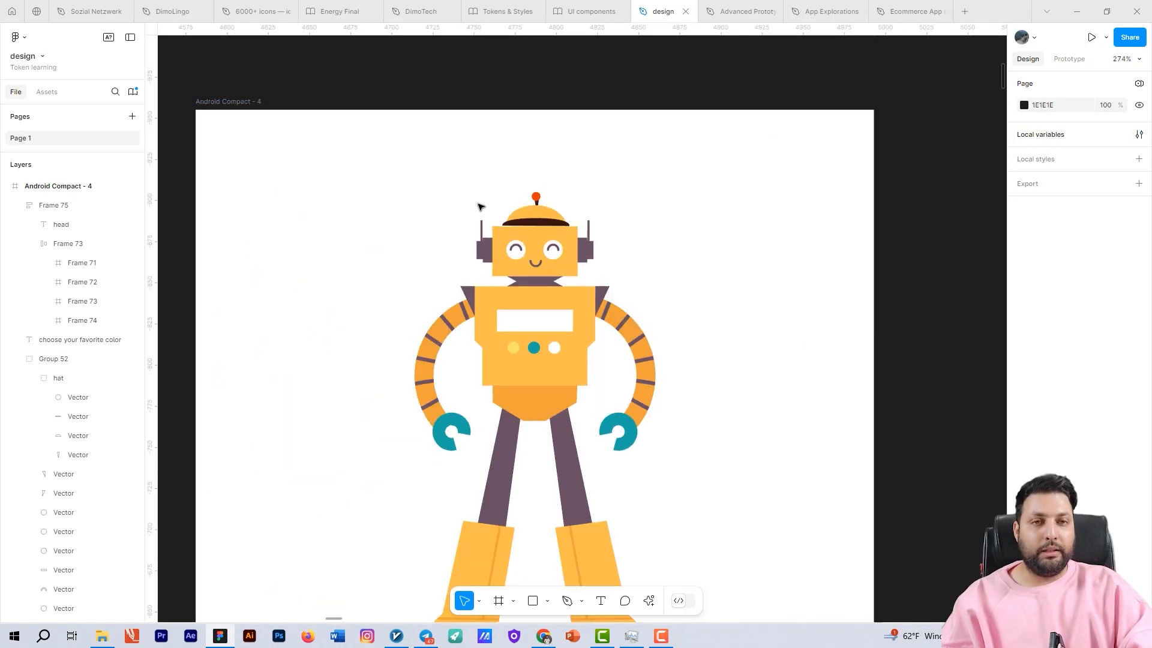
# Bind the fill of the robot's face rectangle to the "face" color variable
pyautogui.scroll(3, 523, 259)
pyautogui.doubleClick(557, 220)
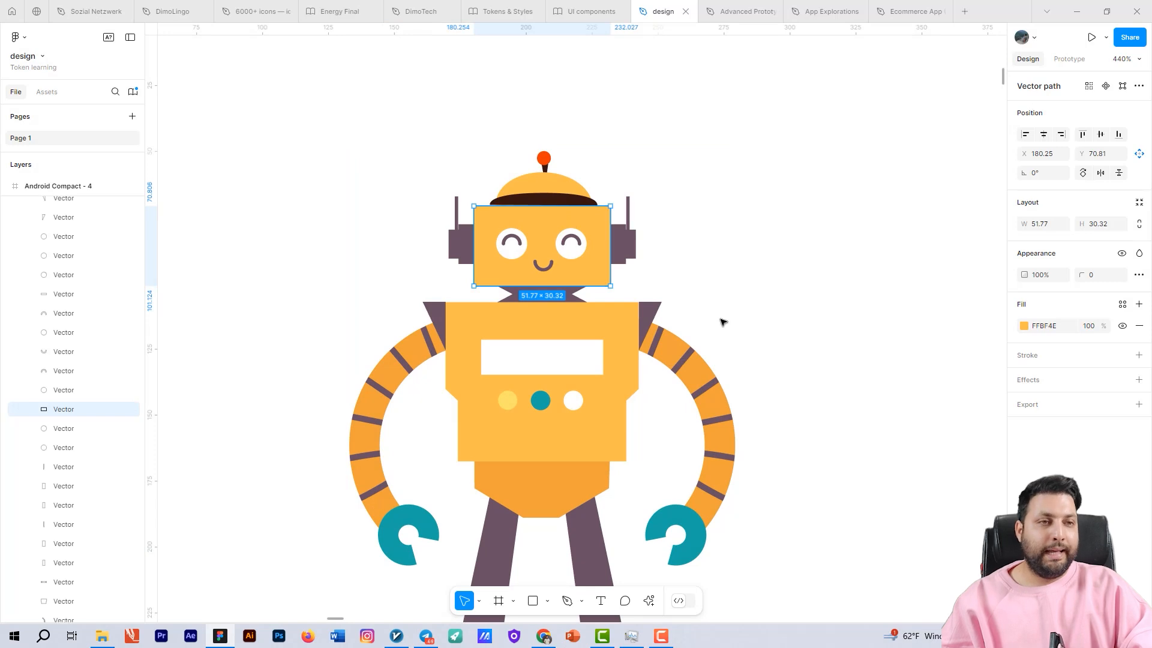
pyautogui.click(1122, 306)
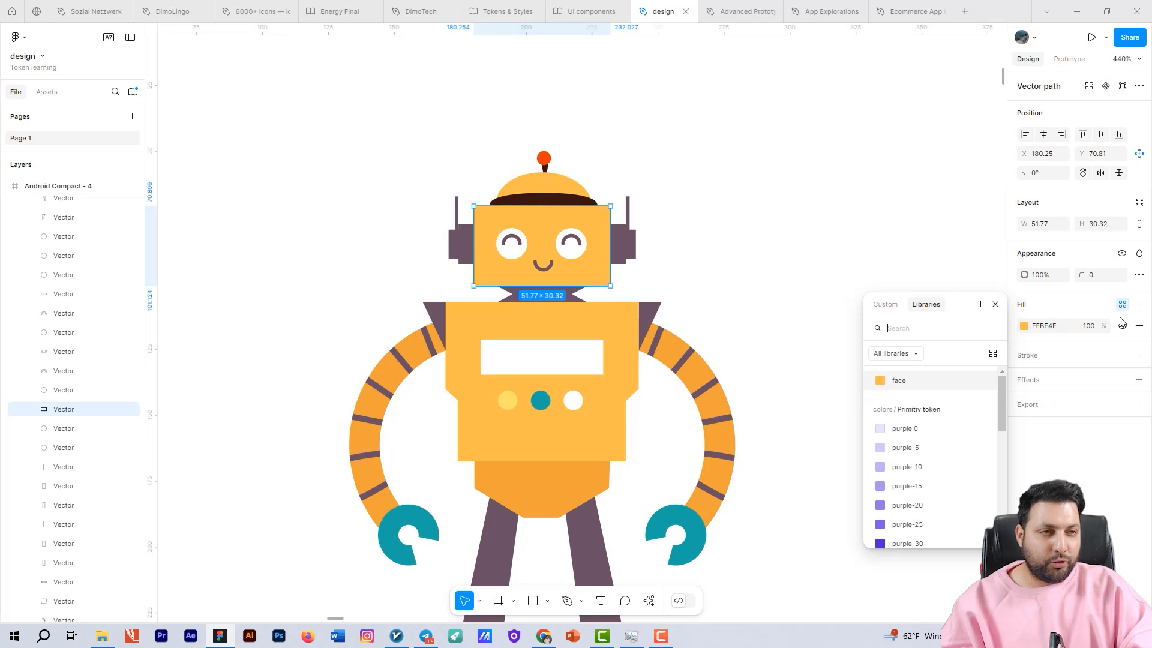
pyautogui.click(912, 381)
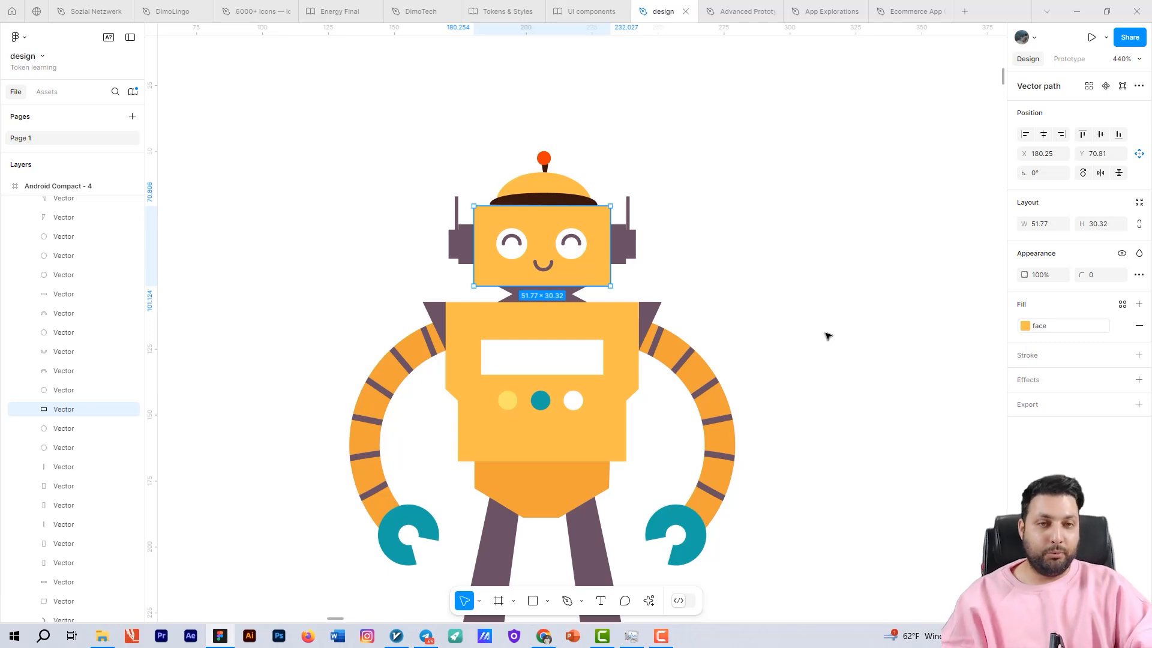
# Create a second local color variable in Collection 1 and name it "body"
pyautogui.scroll(-2, 793, 301)
pyautogui.moveTo(821, 342); pyautogui.dragTo(722, 281)
pyautogui.click(573, 257)
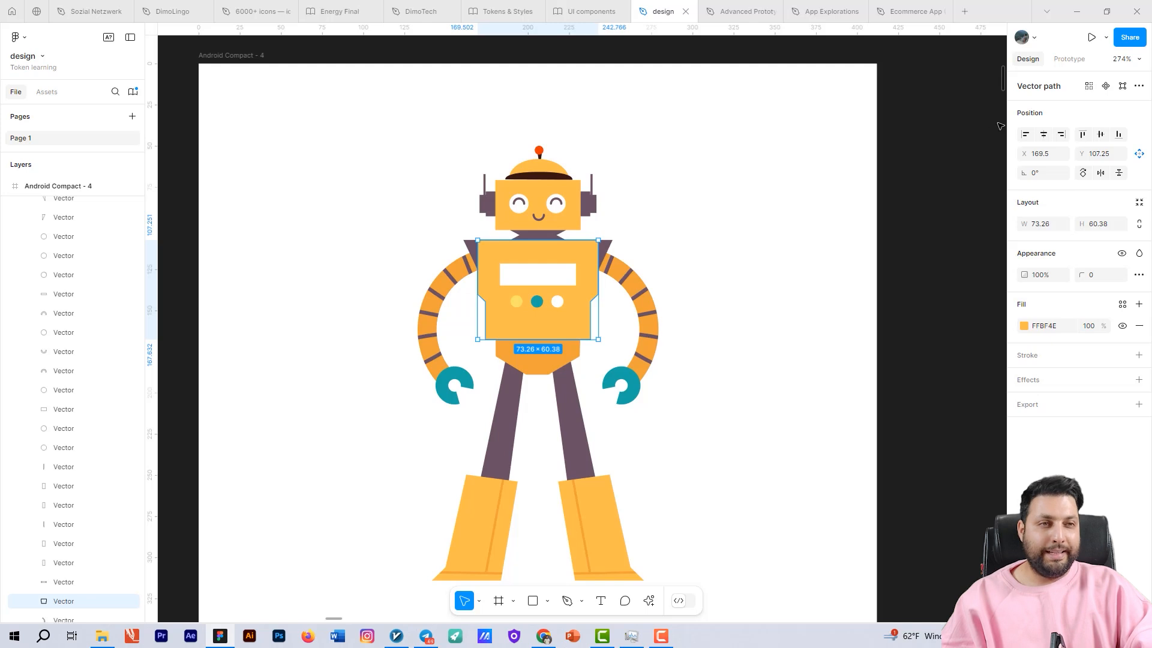
pyautogui.click(938, 138)
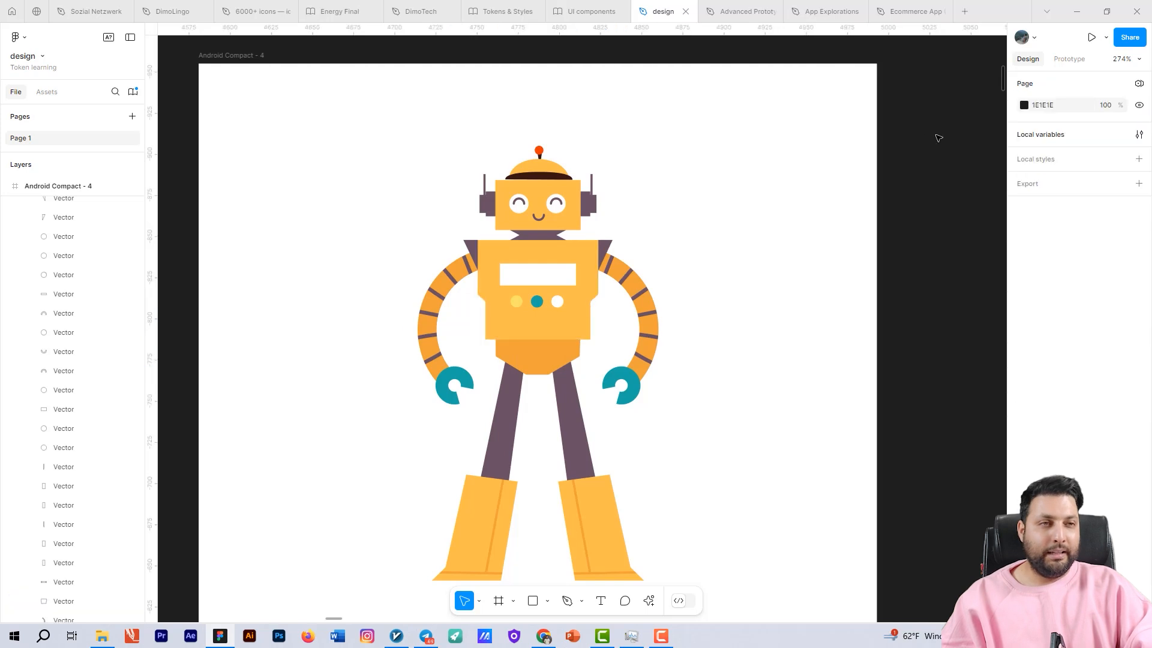
pyautogui.click(1138, 134)
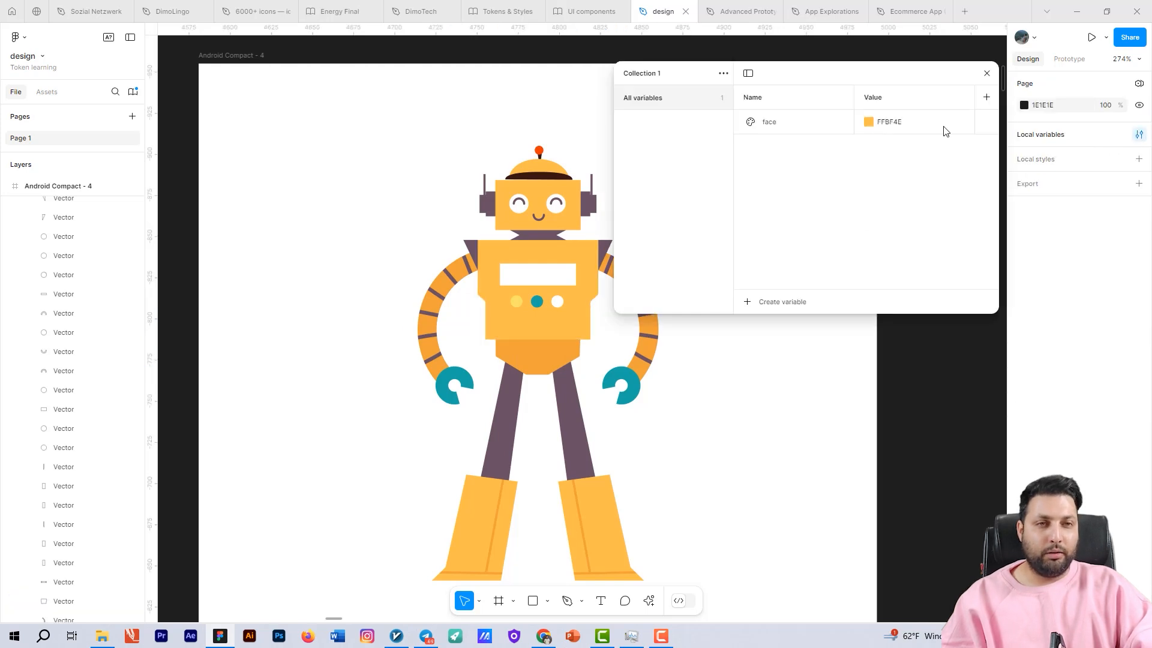
pyautogui.click(751, 303)
pyautogui.click(761, 321)
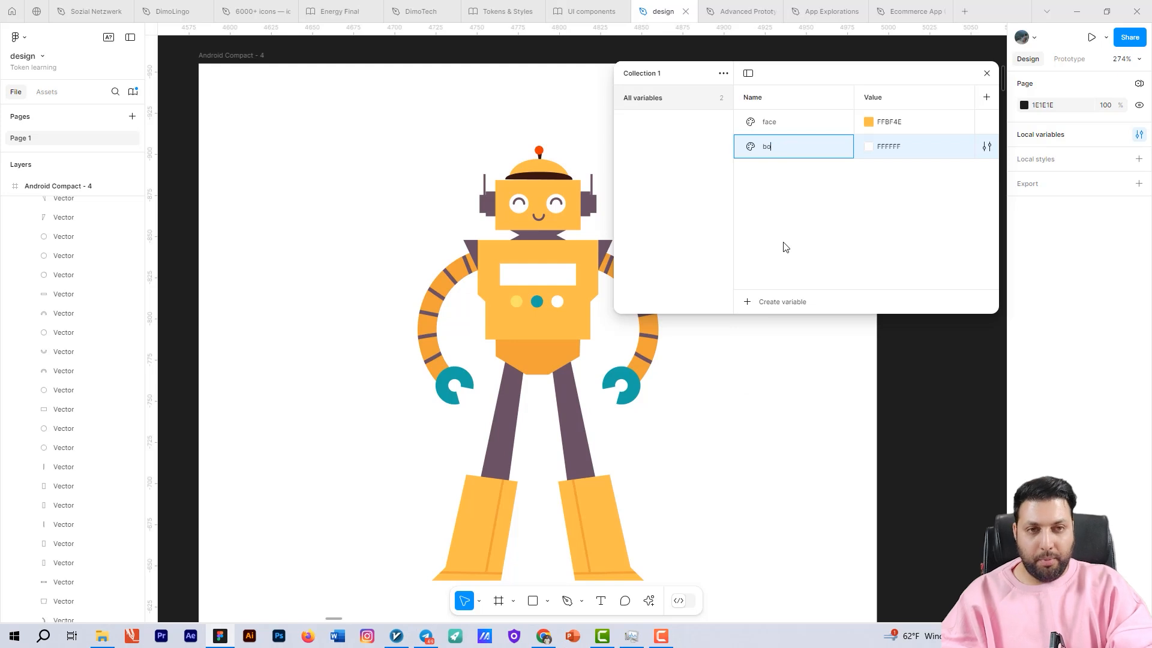
pyautogui.write('body')
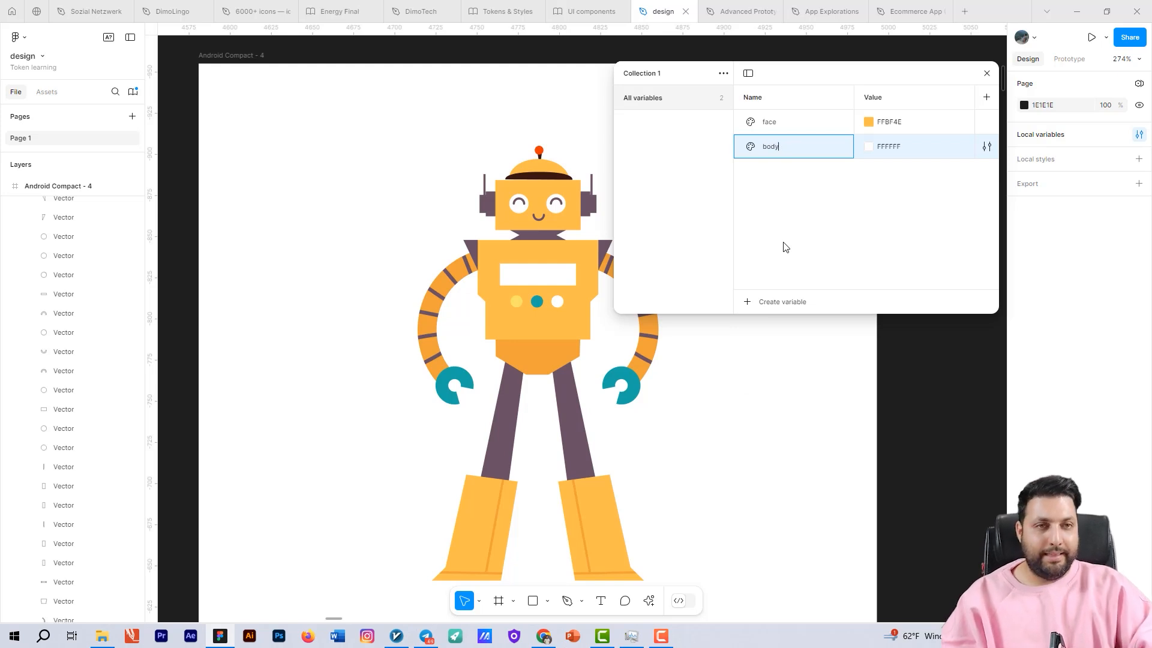
pyautogui.press('Return')
# Set the "body" variable's value to FFBF4E by sampling the yellow of the robot's torso
pyautogui.click(868, 148)
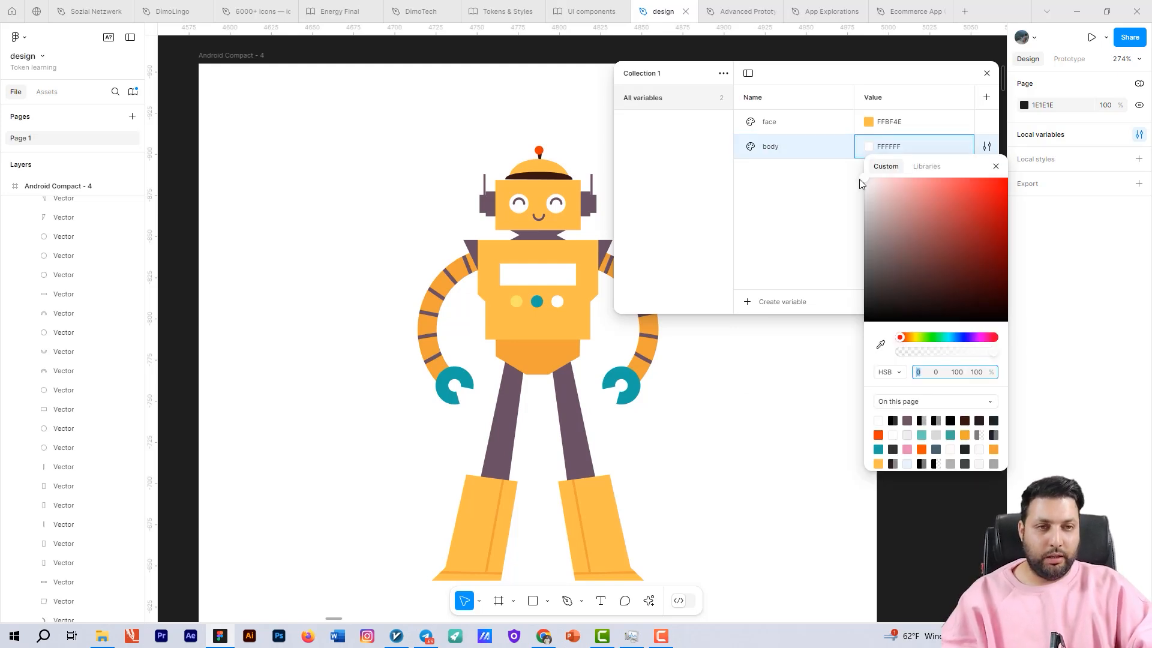
pyautogui.click(881, 344)
pyautogui.click(580, 252)
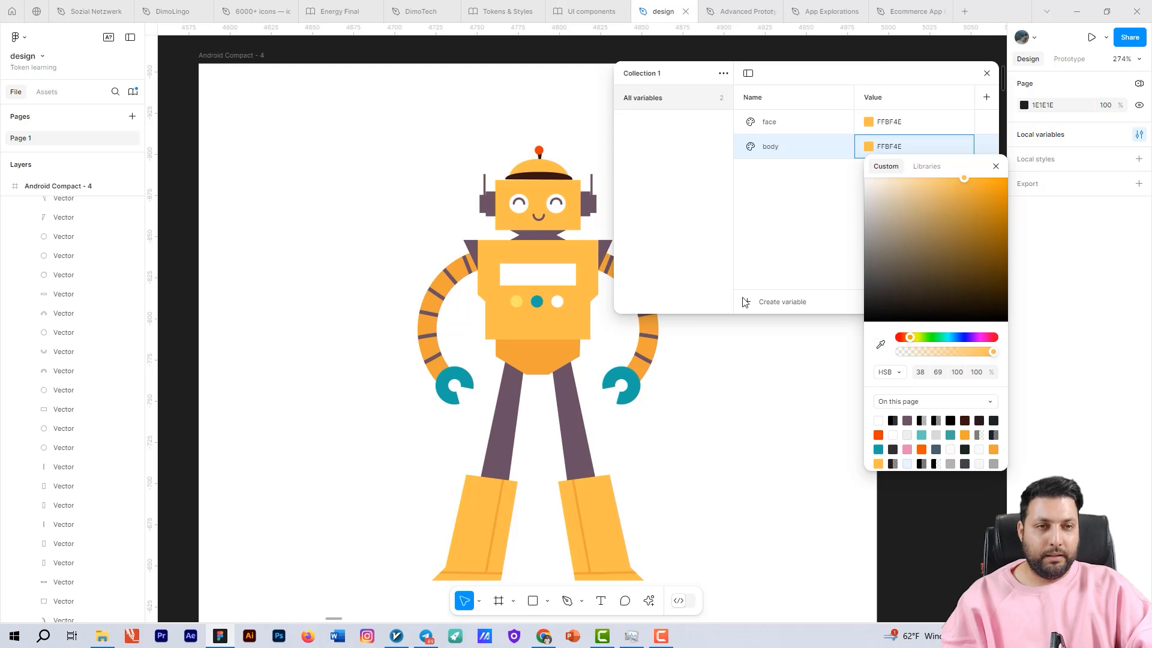
pyautogui.press('Escape')
# Create a third local color variable in Collection 1 and name it "shoes"
pyautogui.click(749, 302)
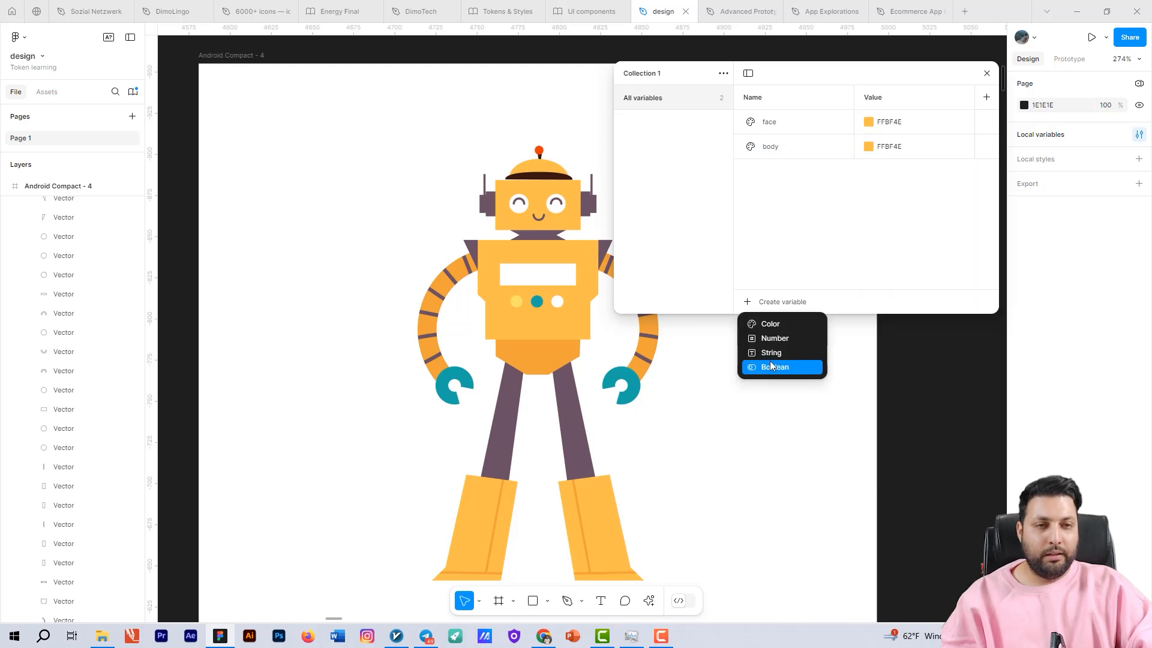
pyautogui.click(779, 323)
pyautogui.moveTo(735, 456); pyautogui.dragTo(639, 406)
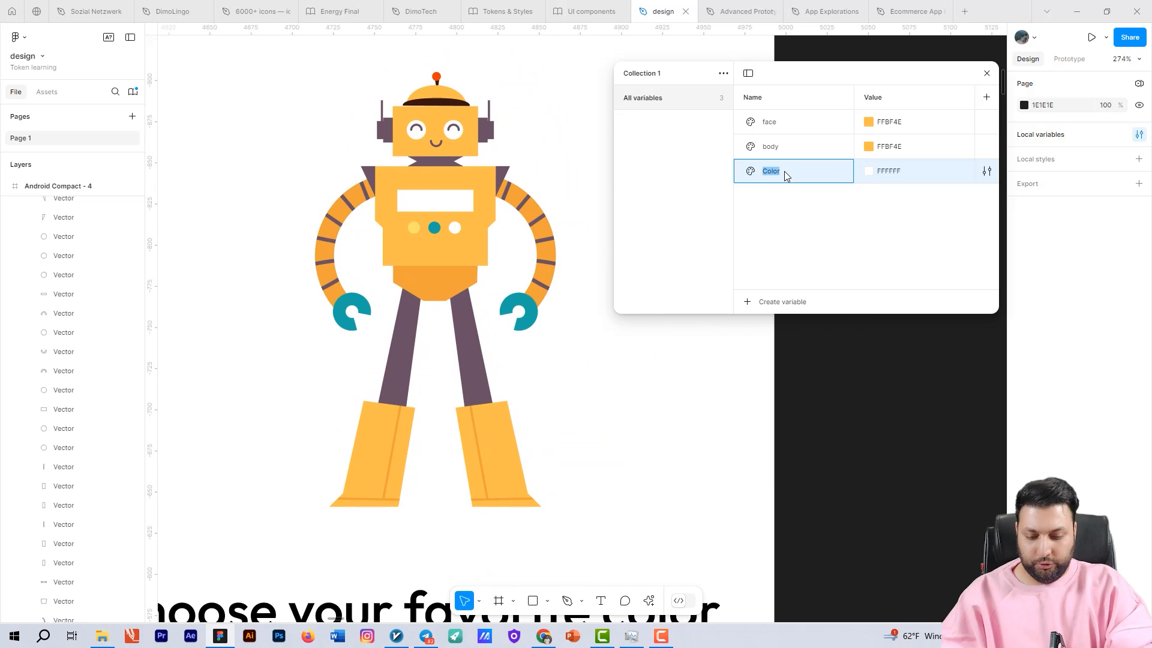
pyautogui.write('shoes')
# Set the "shoes" variable's value to FFBF4E by sampling the yellow of the robot's boot
pyautogui.click(870, 174)
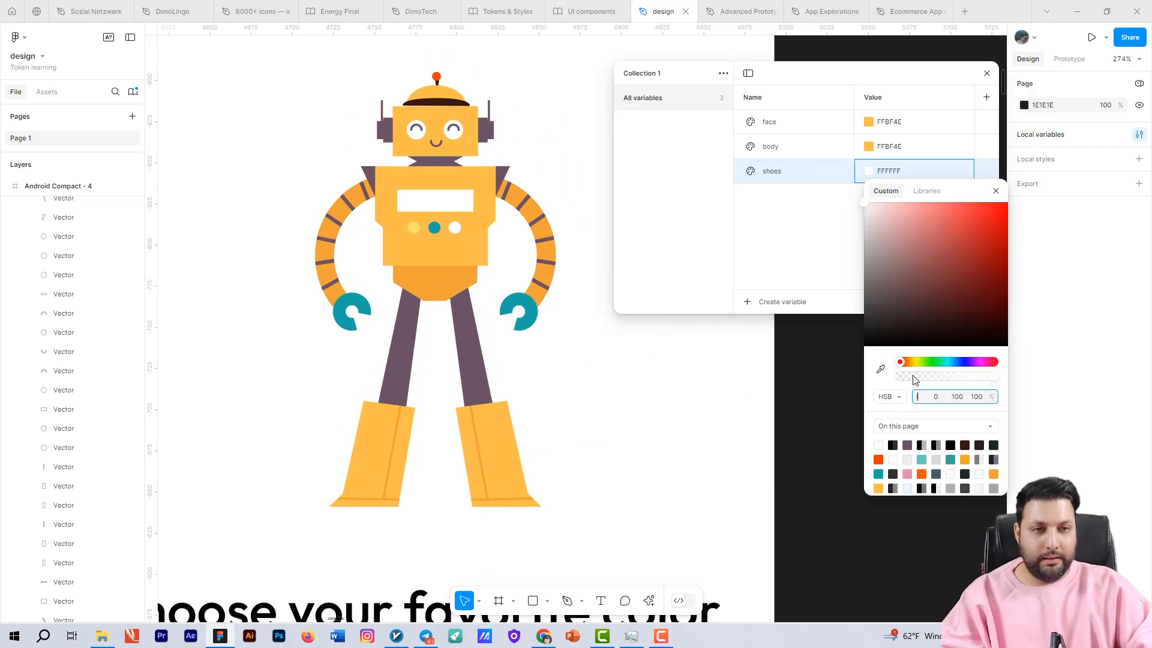
pyautogui.click(879, 369)
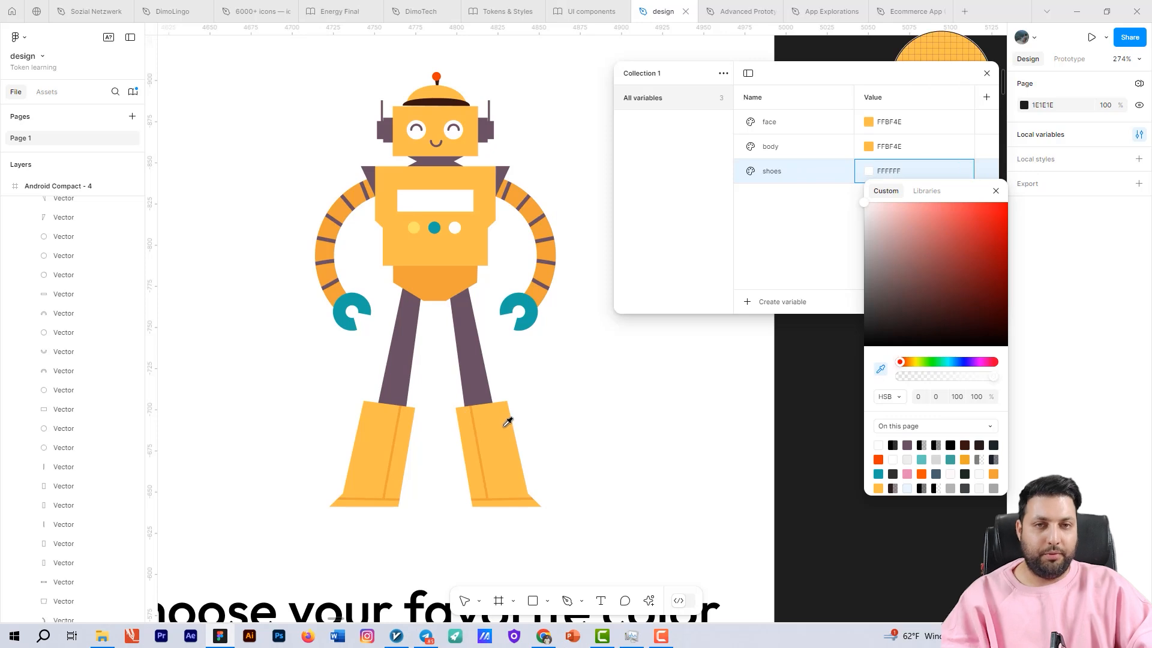
pyautogui.click(471, 416)
pyautogui.click(671, 410)
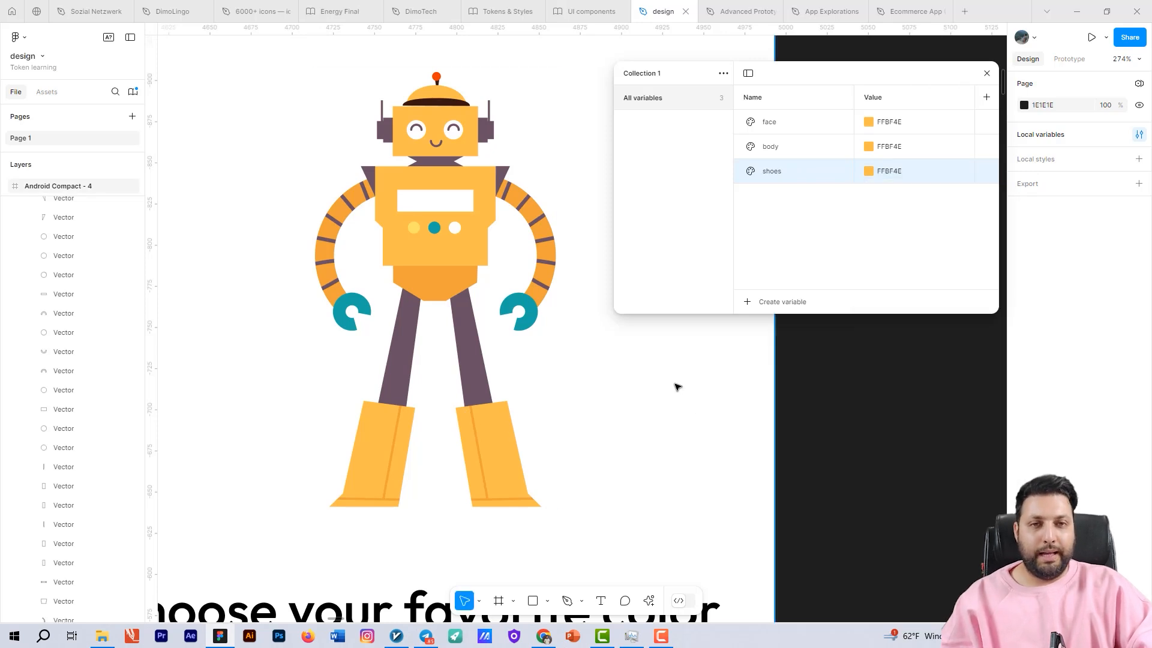
# Close the local variables and bind the fill of the robot's torso to the "body" color variable
pyautogui.scroll(-3, 599, 372)
pyautogui.click(454, 290)
pyautogui.doubleClick(455, 289)
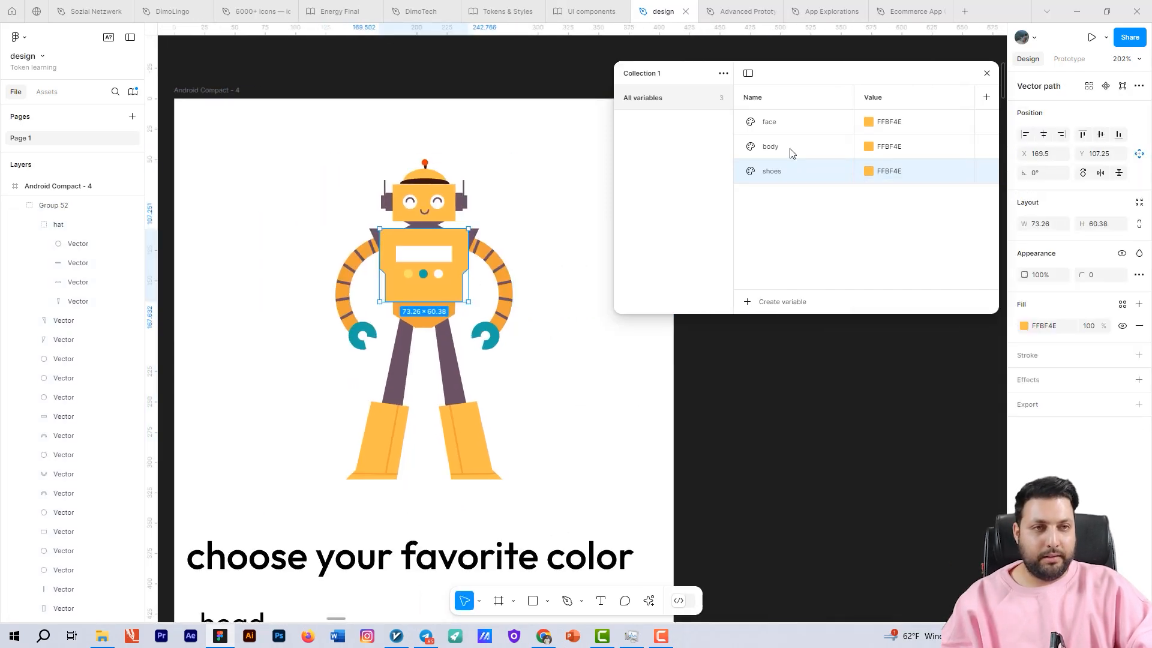
pyautogui.click(986, 72)
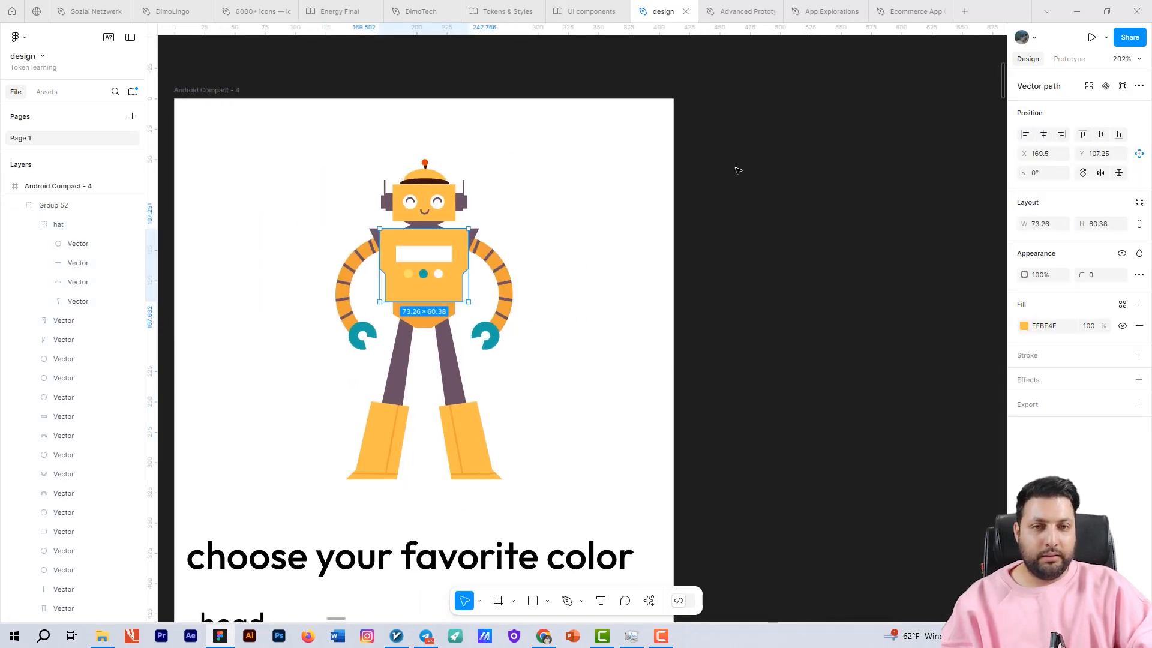
pyautogui.click(1021, 327)
pyautogui.click(925, 283)
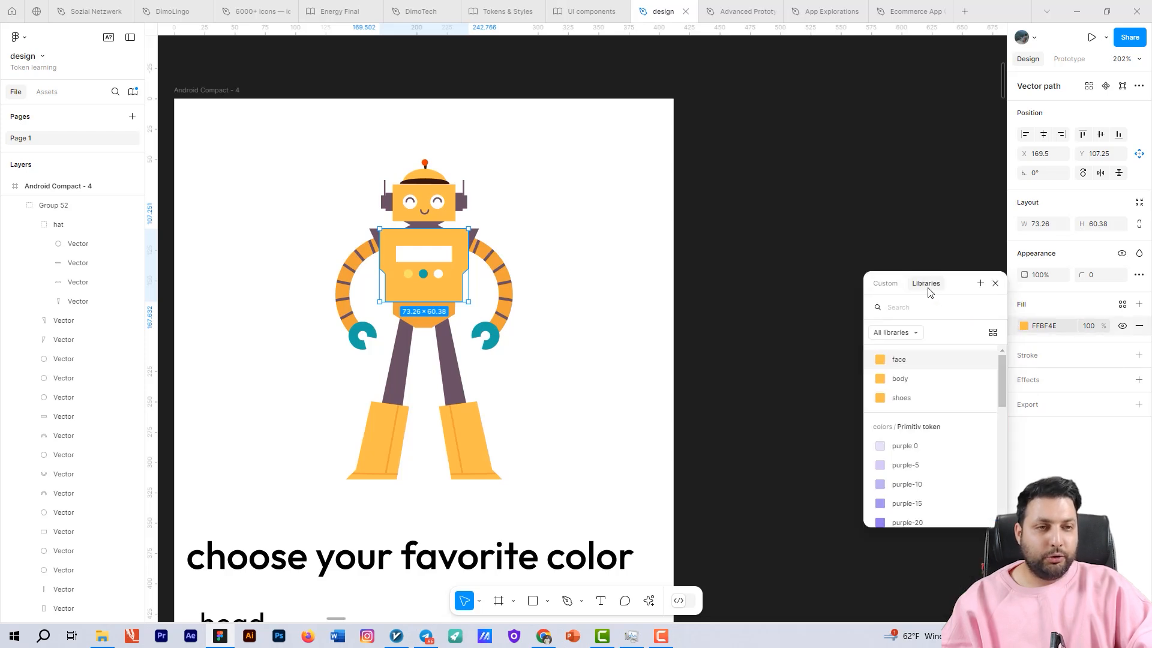
pyautogui.click(912, 383)
# Select both of the robot's boots and bind their fill to the "shoes" color variable
pyautogui.click(469, 445)
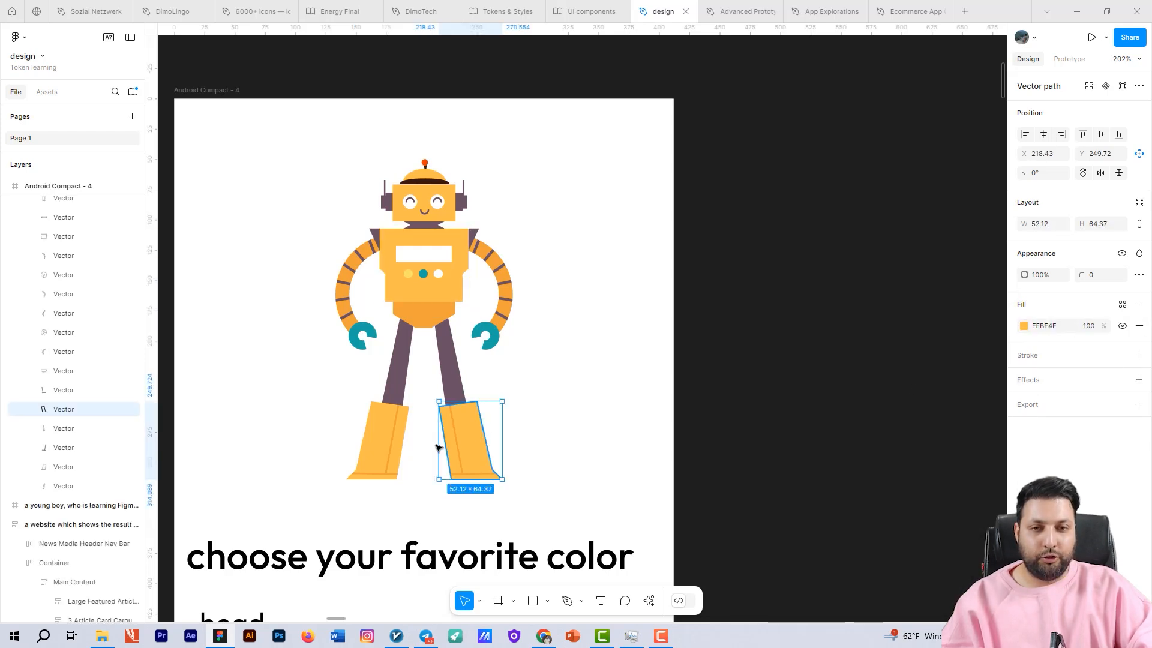
pyautogui.keyDown('shift'); pyautogui.click(378, 441); pyautogui.keyUp('shift')
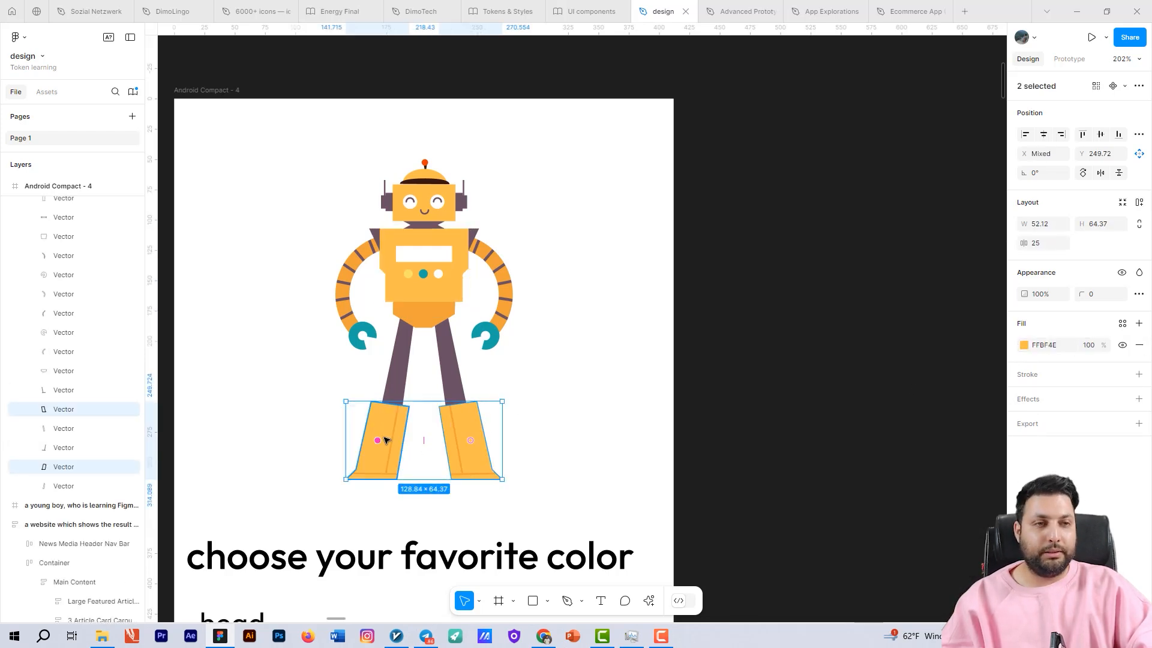
pyautogui.click(1023, 346)
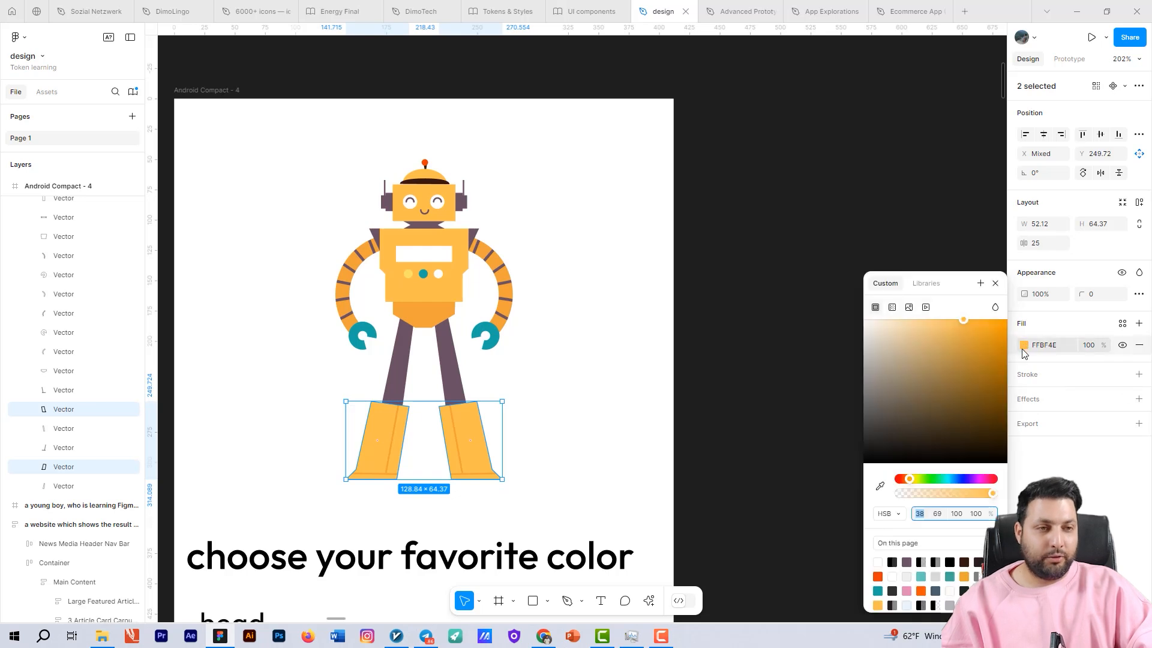
pyautogui.click(926, 283)
pyautogui.click(901, 398)
# Add an on-click prototype interaction to the yellow Face swatch with the Set variable action targeting "face"
pyautogui.scroll(-2, 811, 369)
pyautogui.hscroll(-2, 811, 369)
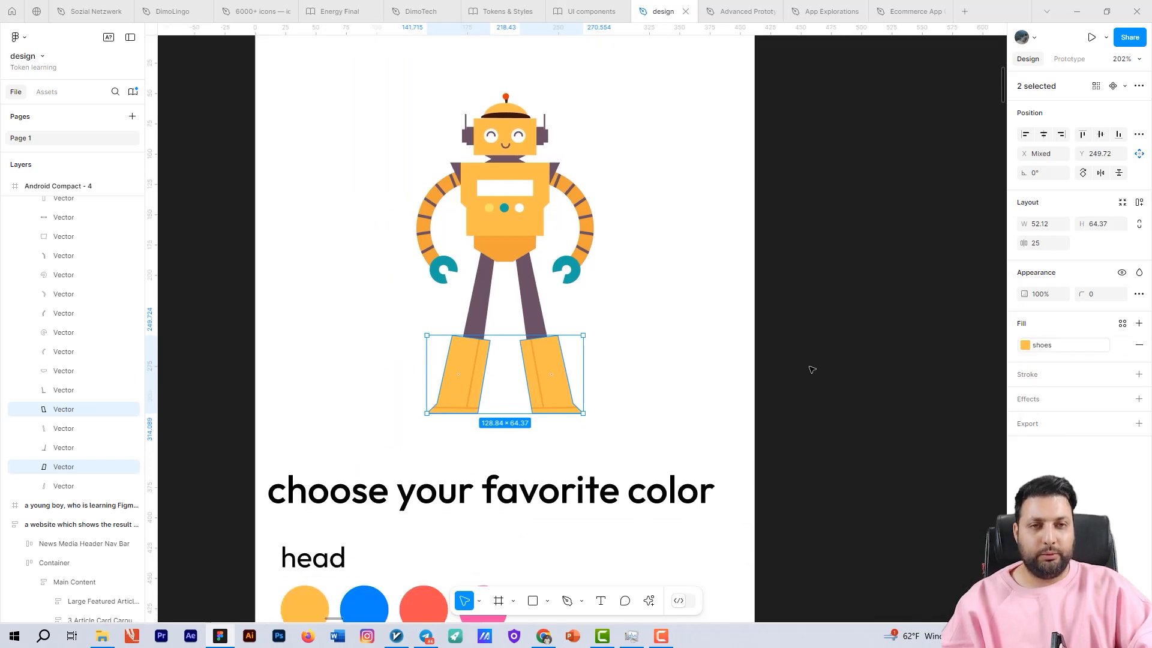
pyautogui.scroll(-2, 811, 369)
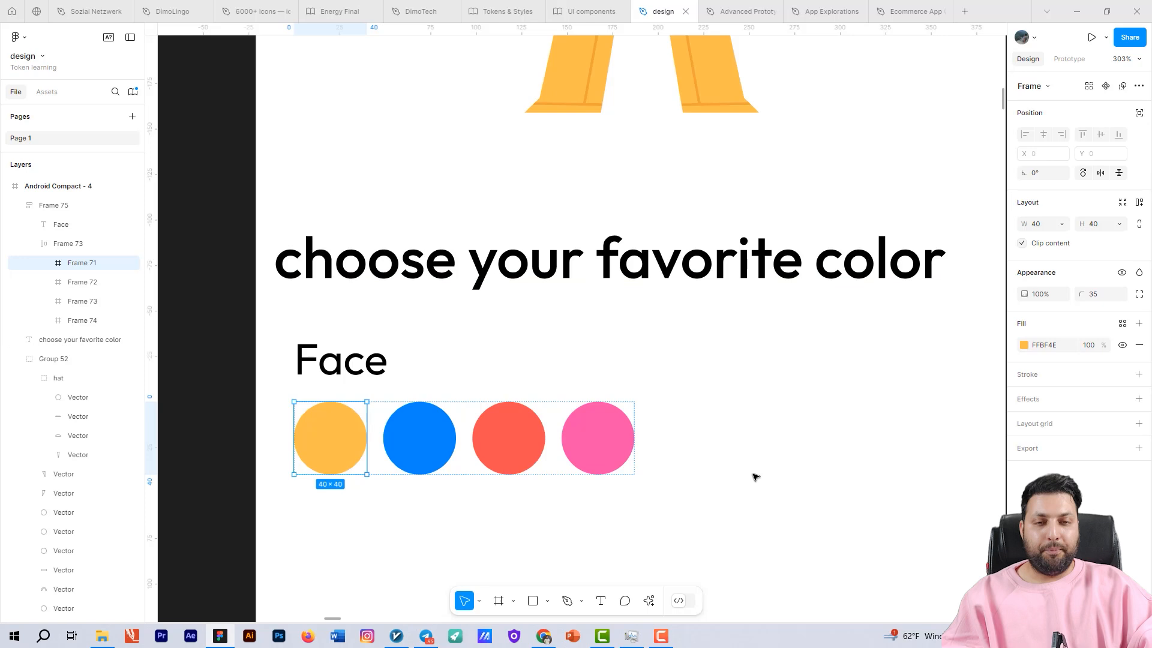
pyautogui.scroll(-3, 773, 434)
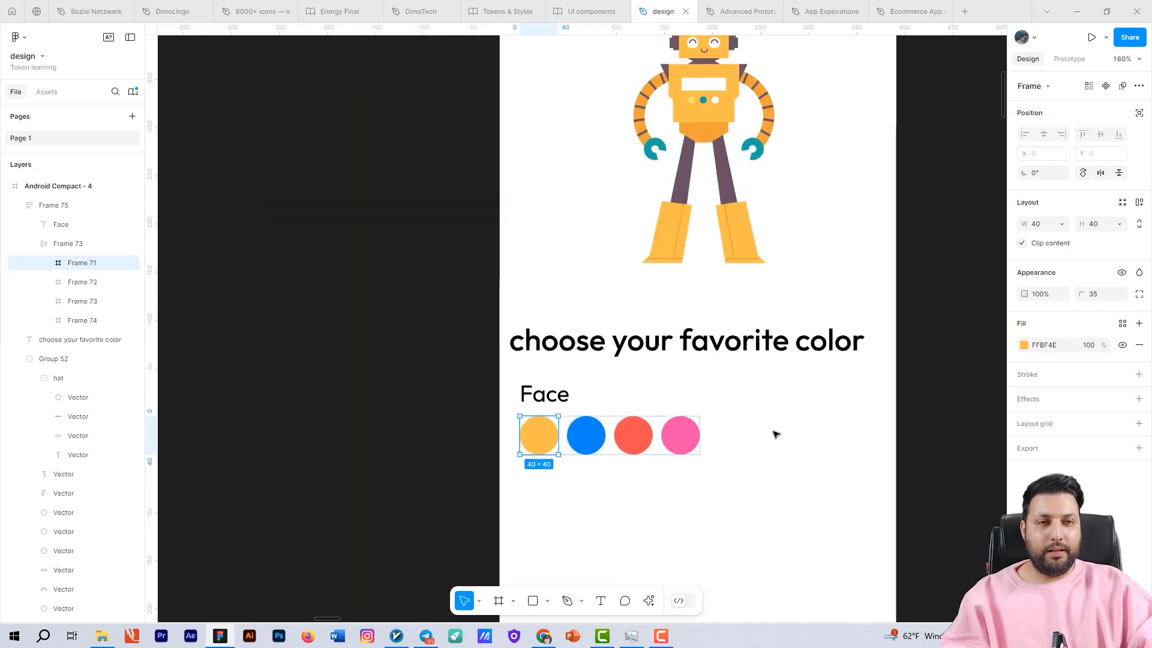
pyautogui.scroll(-2, 773, 433)
pyautogui.hscroll(2, 470, 480)
pyautogui.scroll(3, 472, 485)
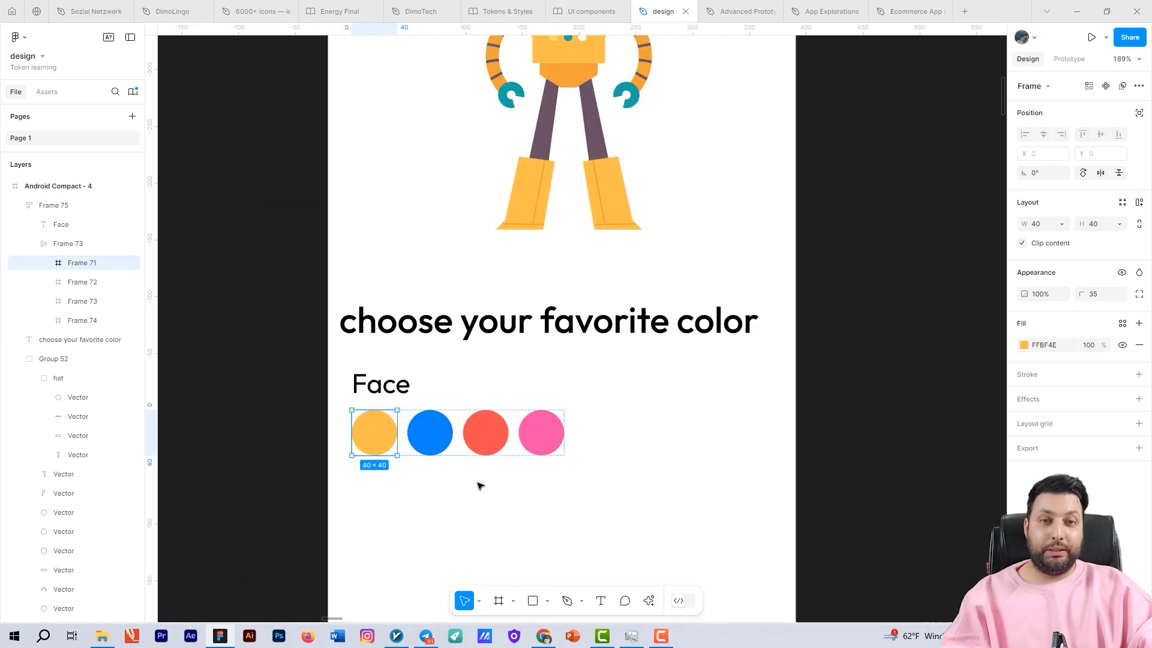
pyautogui.scroll(3, 378, 441)
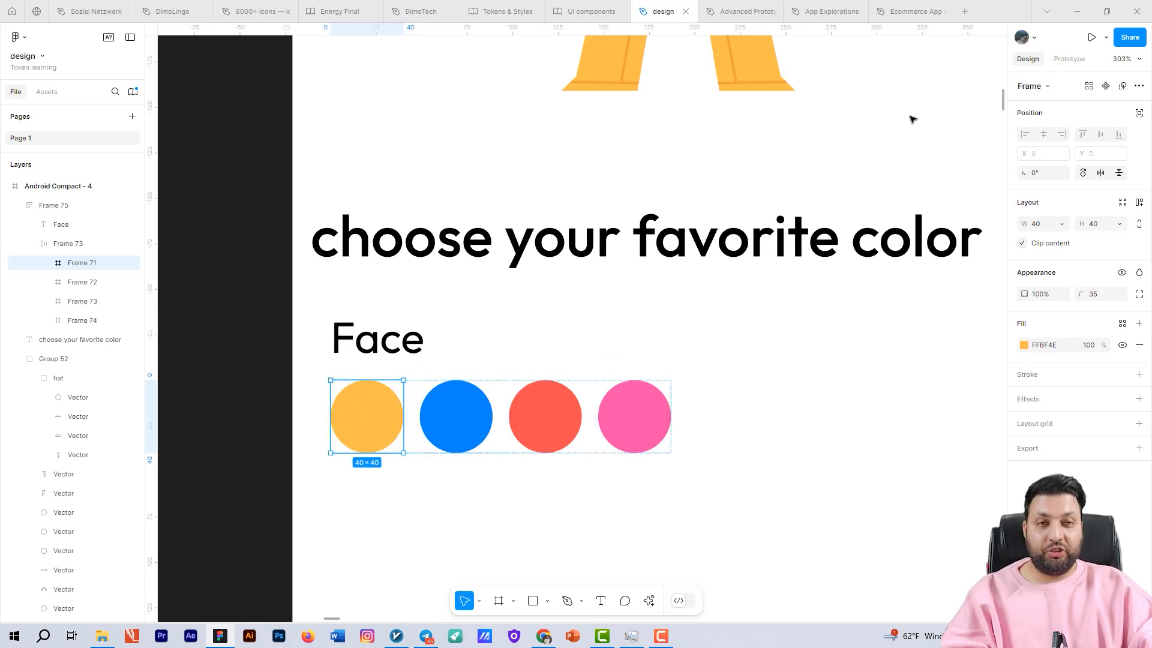
pyautogui.hotkey('alt', '9')
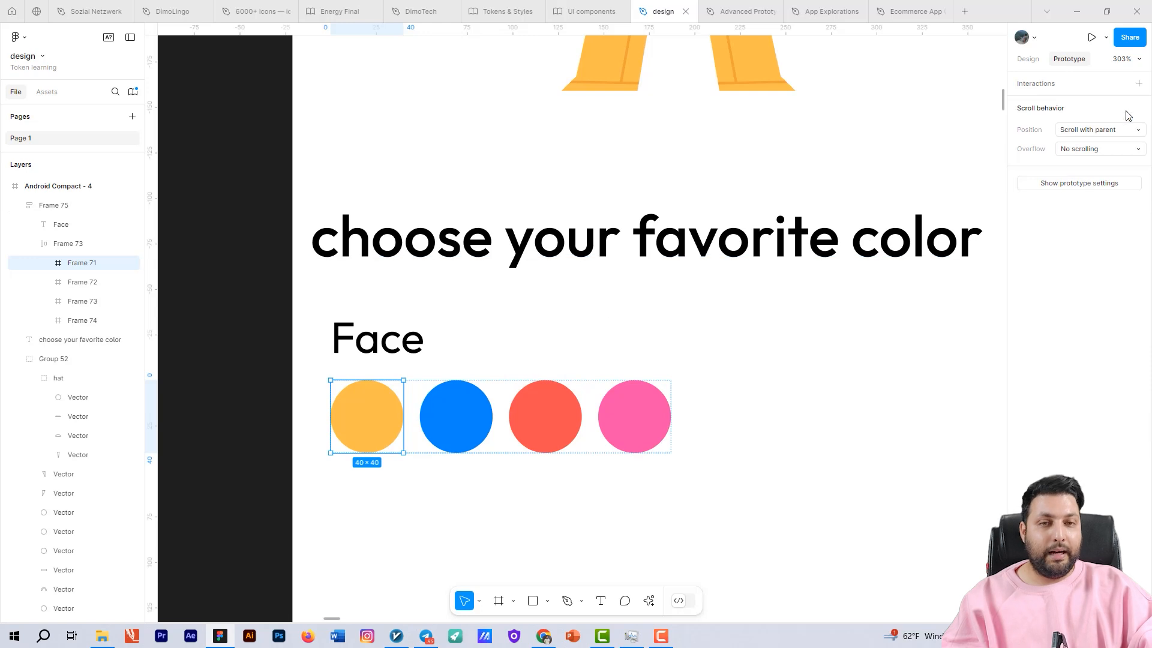
pyautogui.click(1138, 85)
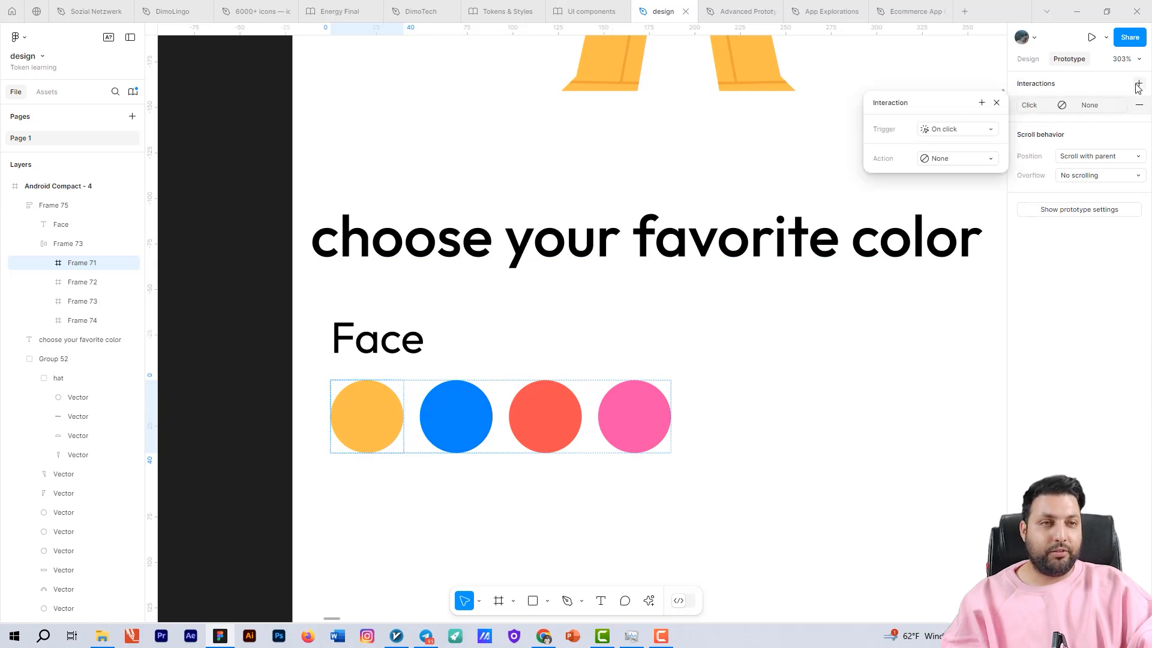
pyautogui.click(941, 160)
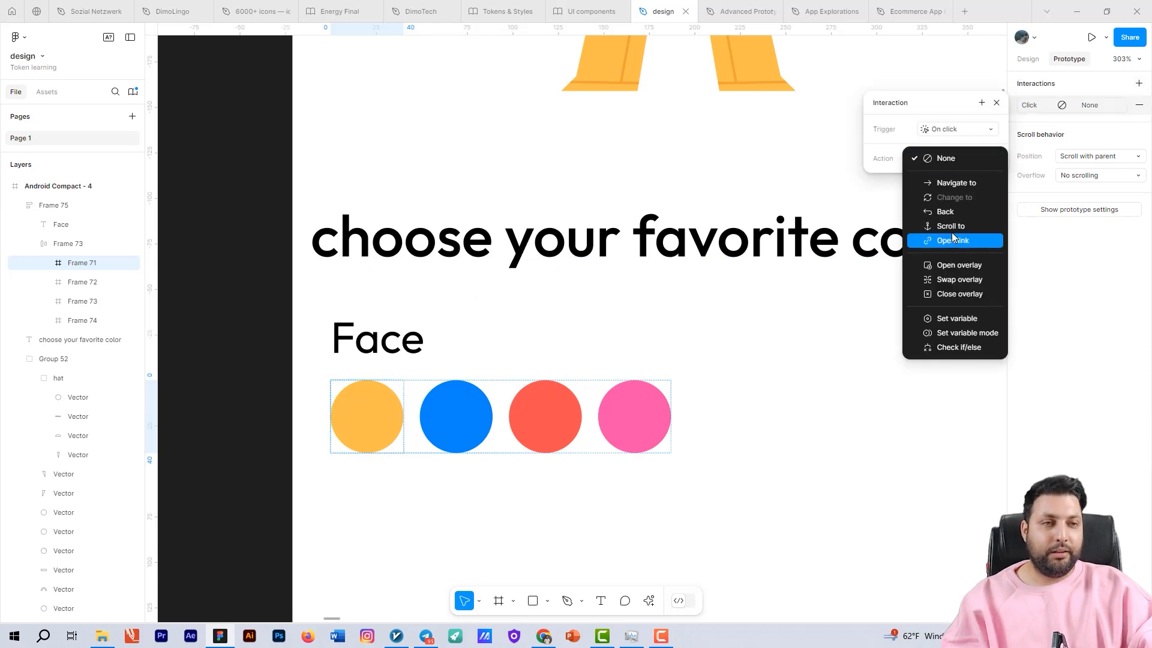
pyautogui.click(955, 318)
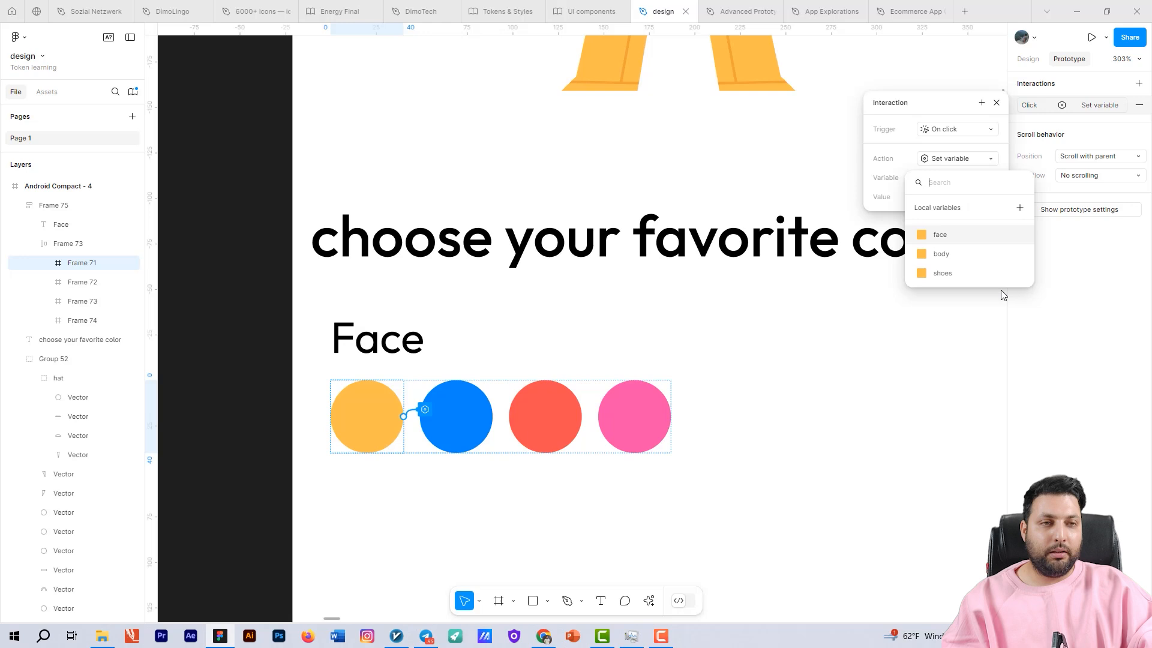
pyautogui.click(938, 235)
# Set the interaction's value for "face" to the yellow sampled from the first swatch
pyautogui.click(926, 197)
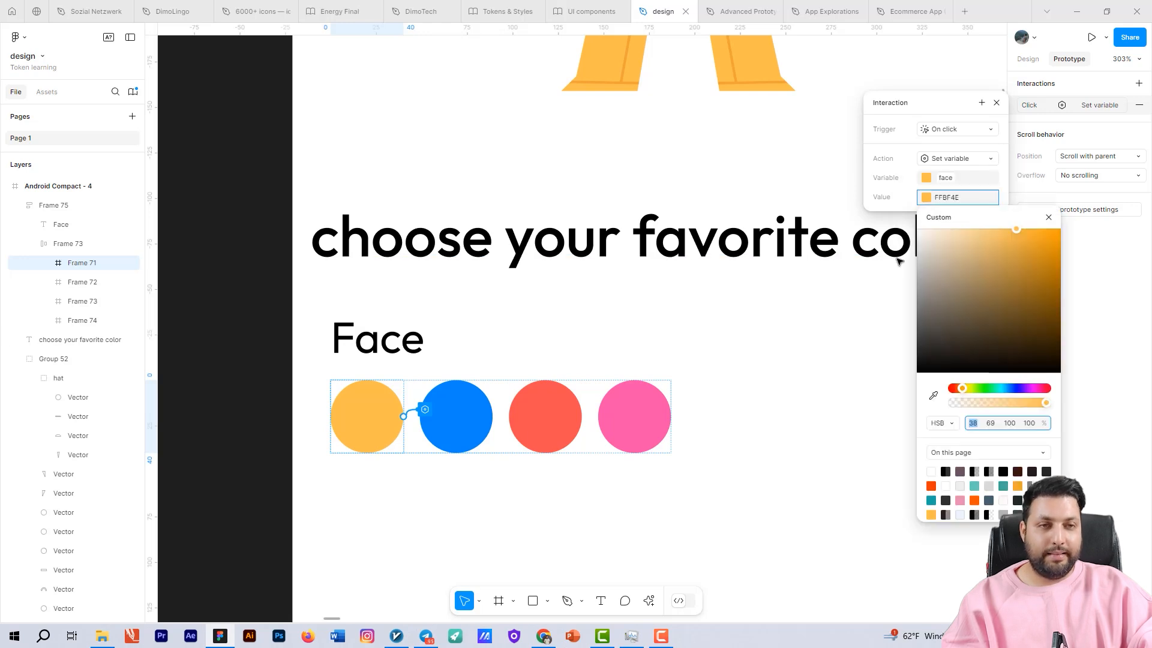
pyautogui.click(929, 397)
pyautogui.click(365, 404)
# Add an on-click prototype interaction to the blue Face swatch with the Set variable action targeting "face"
pyautogui.click(463, 412)
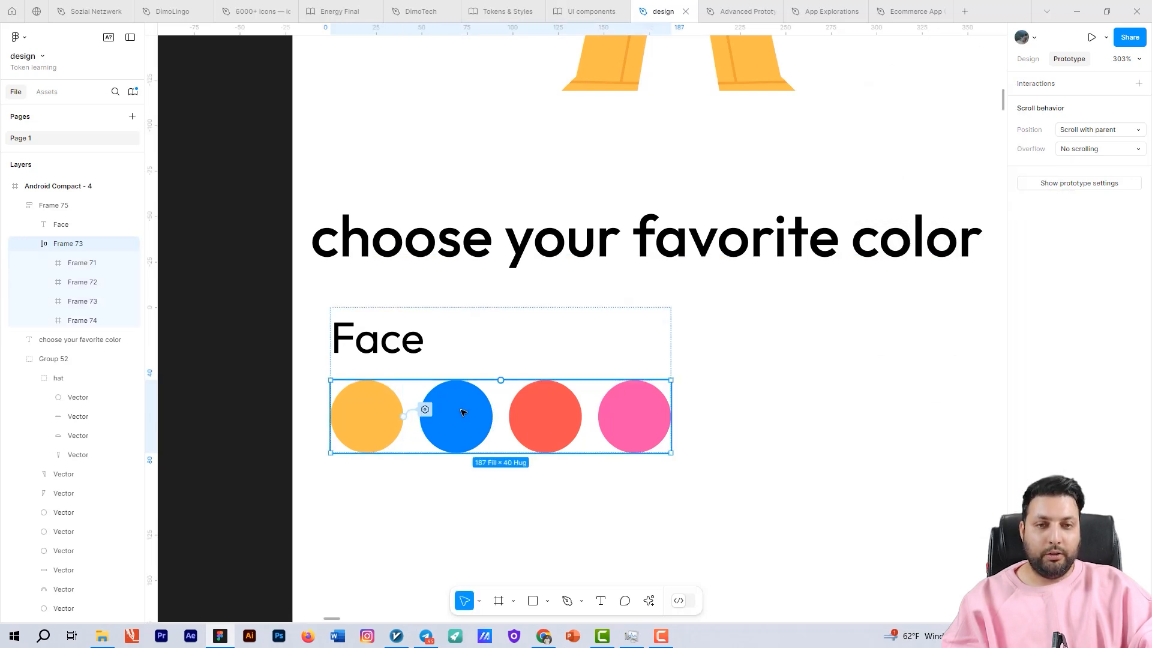
pyautogui.click(462, 412)
pyautogui.click(1138, 84)
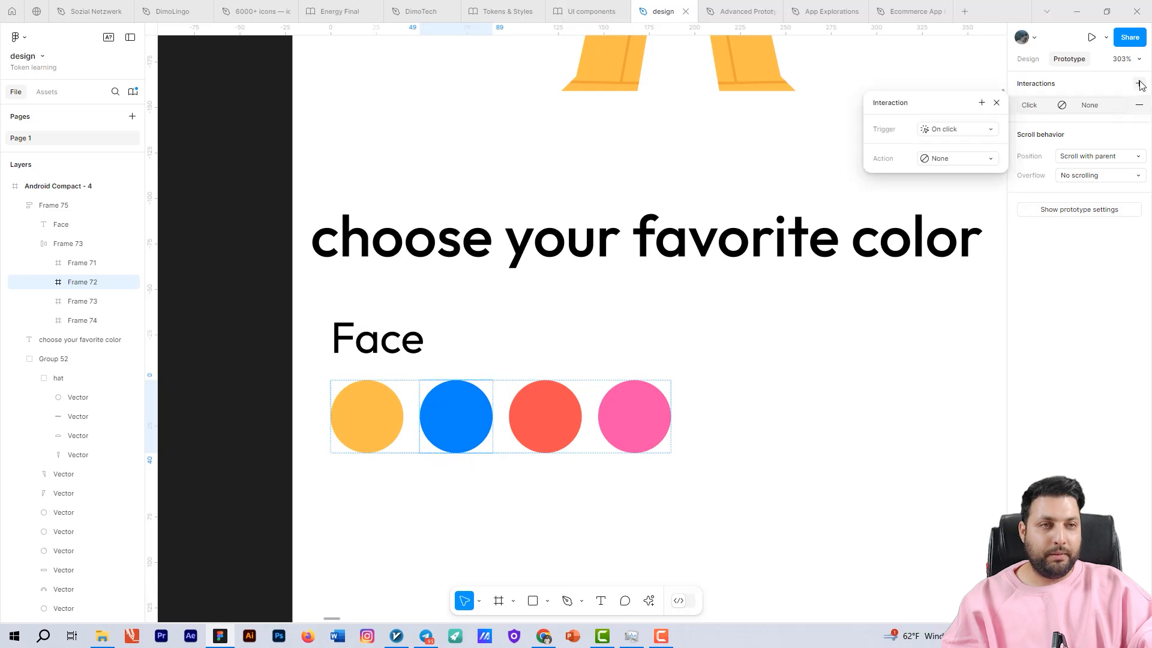
pyautogui.click(952, 160)
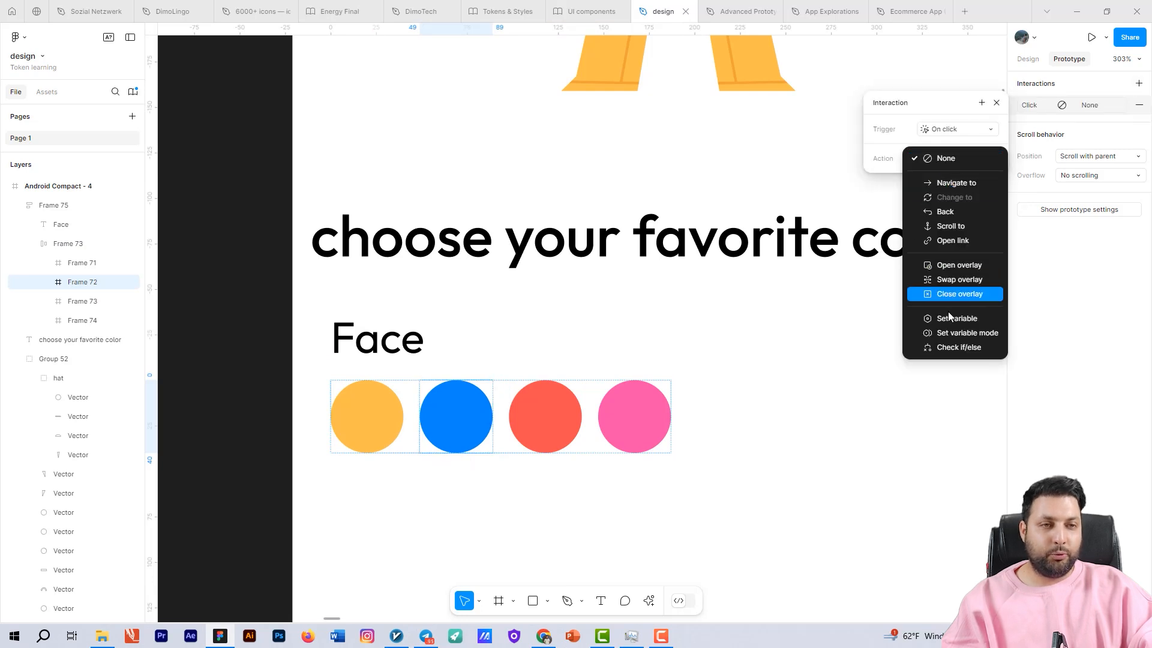
pyautogui.click(950, 317)
pyautogui.click(930, 234)
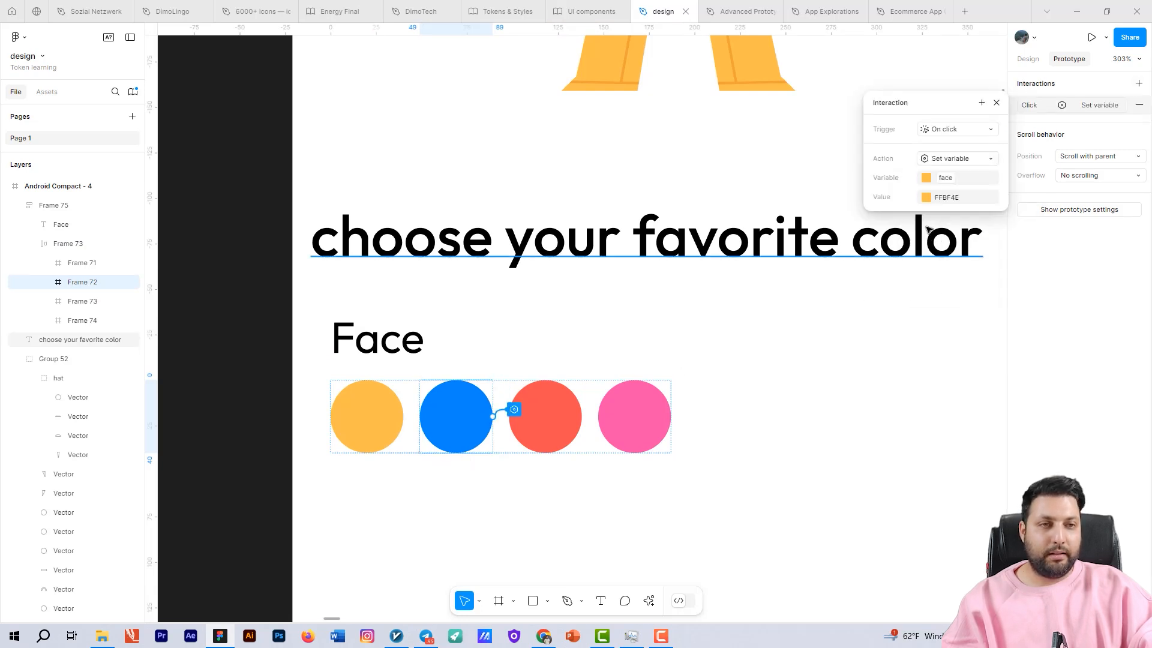
# Set the blue Face swatch's interaction value for "face" to the blue sampled from that swatch
pyautogui.click(926, 198)
pyautogui.click(934, 394)
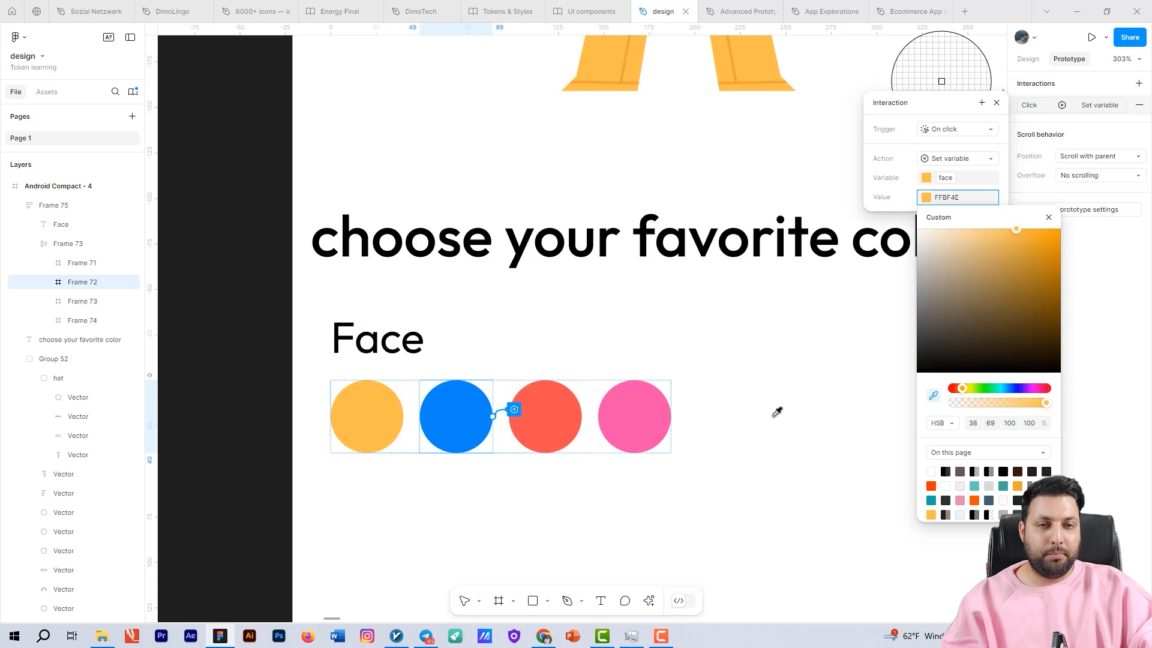
pyautogui.click(459, 417)
# Add an on-click Set variable interaction to the red Face swatch, setting "face" to the swatch's sampled red, FF4E4E
pyautogui.click(548, 414)
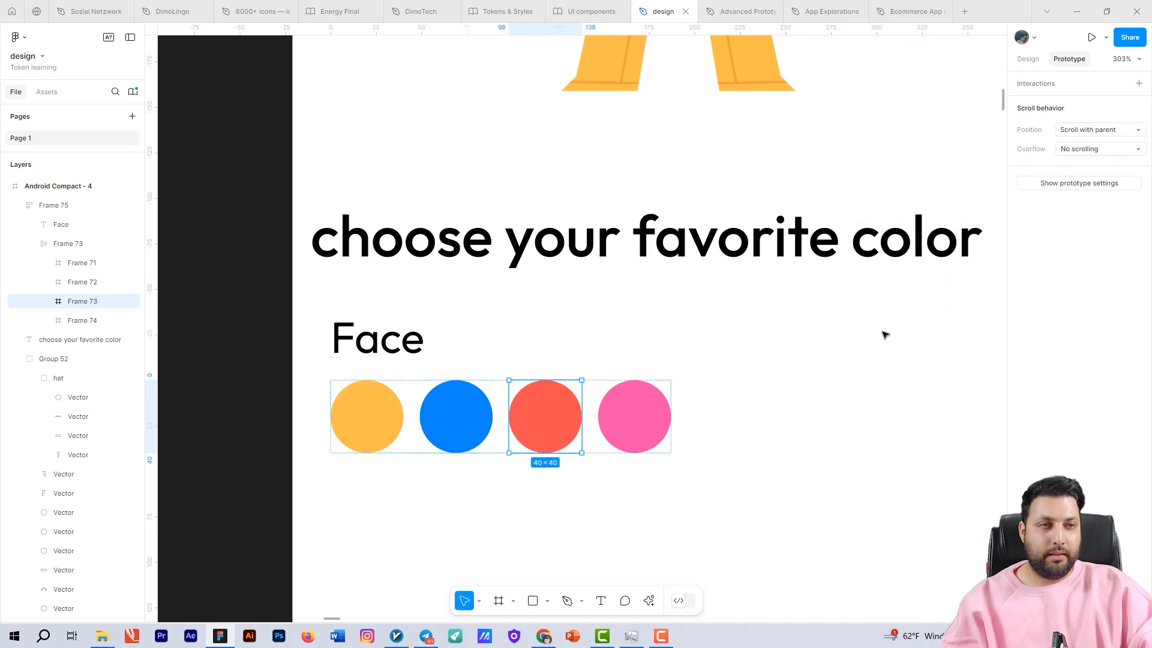
pyautogui.click(1138, 83)
pyautogui.click(959, 130)
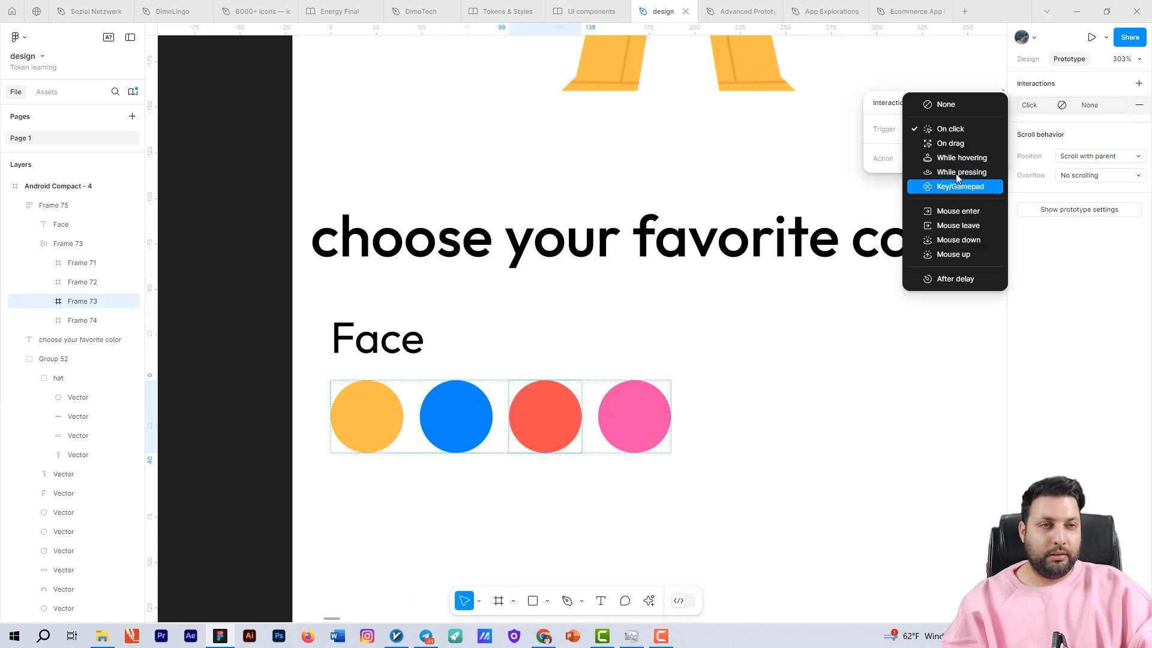
pyautogui.click(950, 128)
pyautogui.click(950, 163)
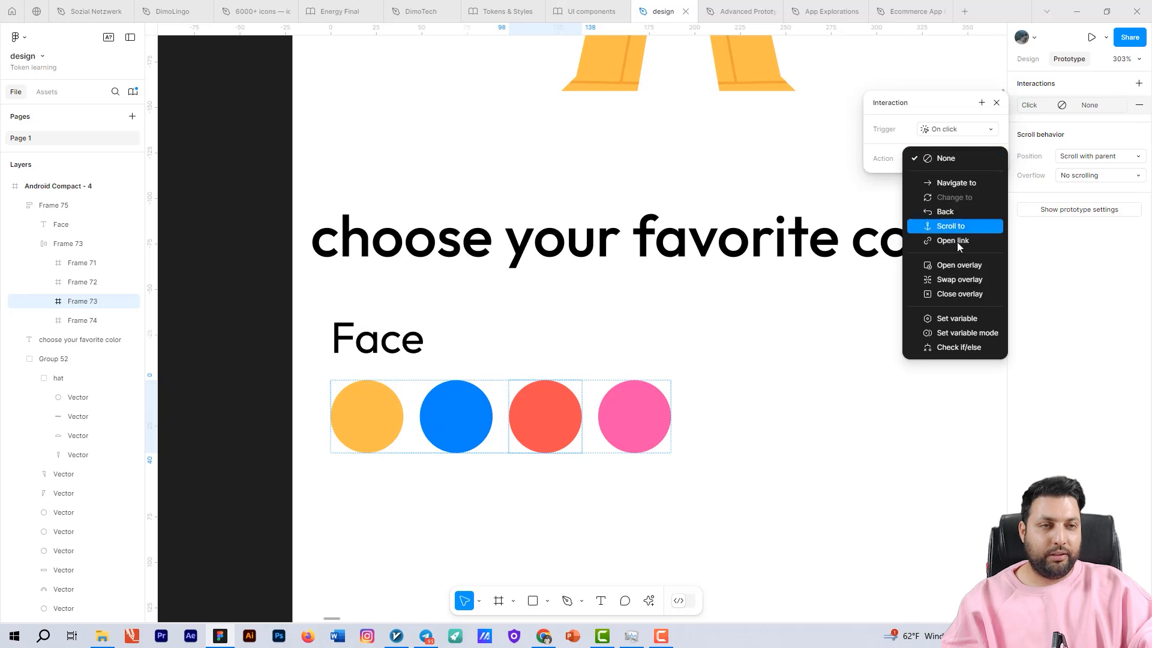
pyautogui.click(956, 318)
pyautogui.click(930, 236)
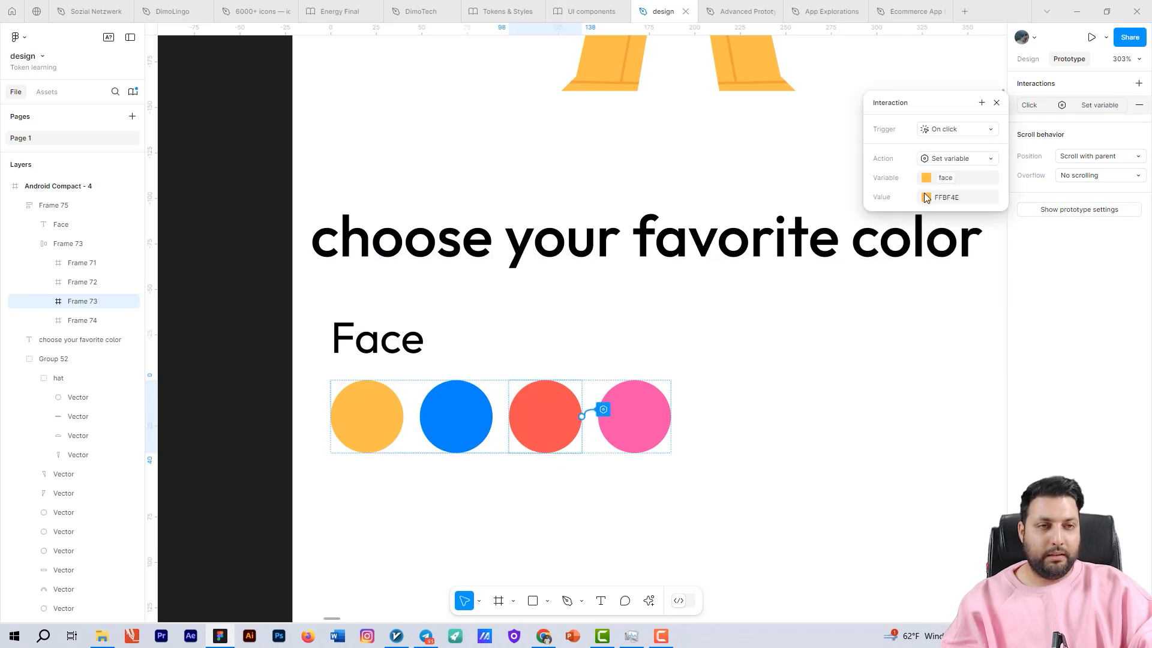
pyautogui.click(926, 197)
pyautogui.click(935, 397)
# Add an on-click Set variable interaction to the pink Face swatch, setting "face" to the swatch's sampled pink, FF4EA9
pyautogui.click(635, 407)
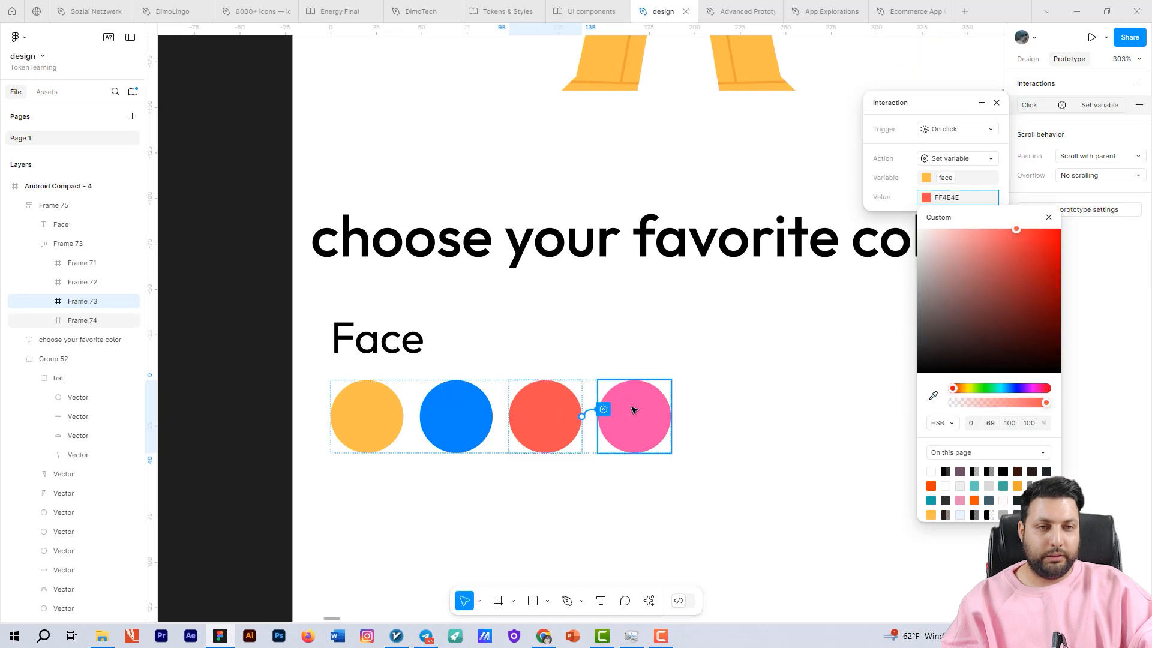
pyautogui.click(1139, 84)
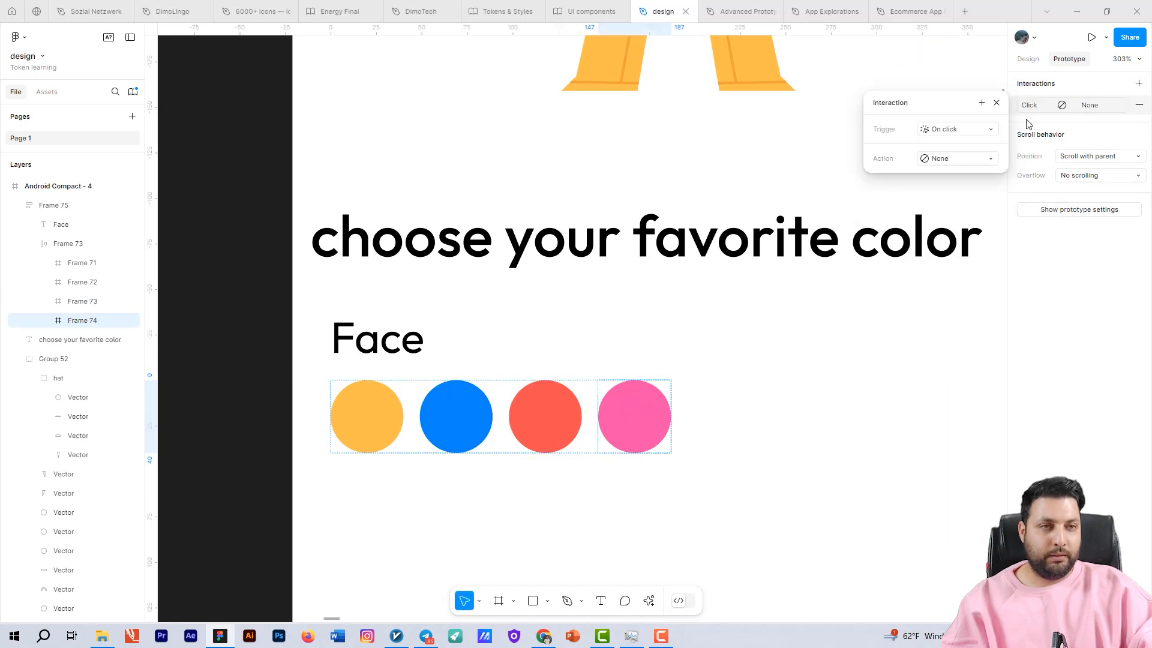
pyautogui.click(939, 135)
pyautogui.click(942, 132)
pyautogui.click(948, 159)
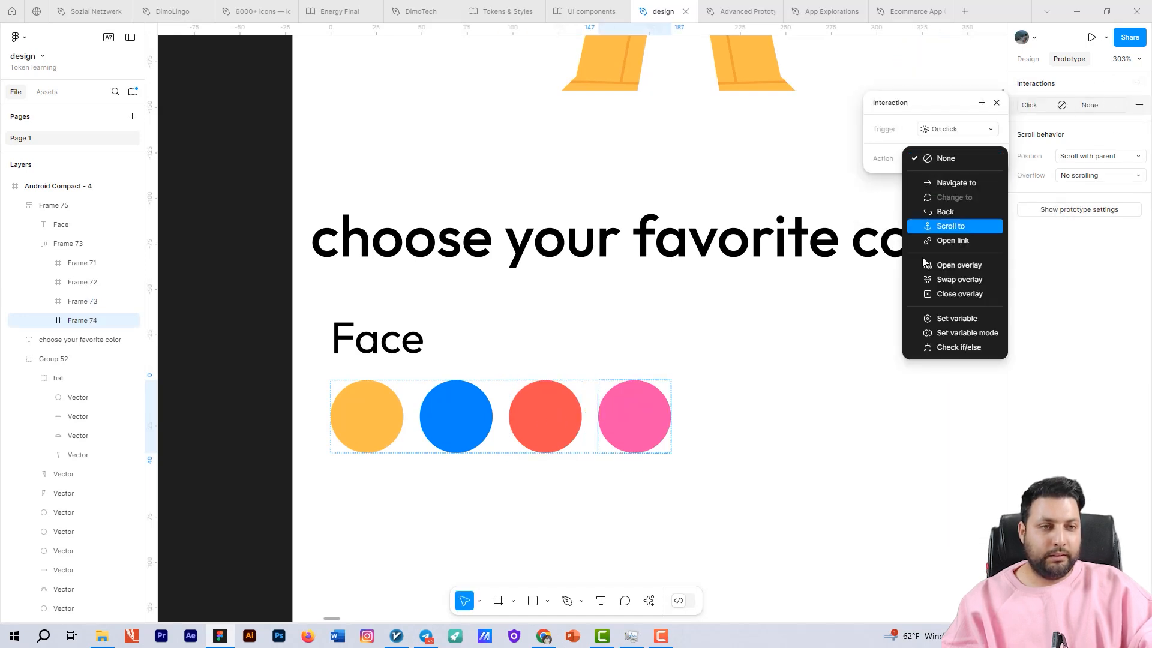
pyautogui.click(941, 323)
pyautogui.click(939, 235)
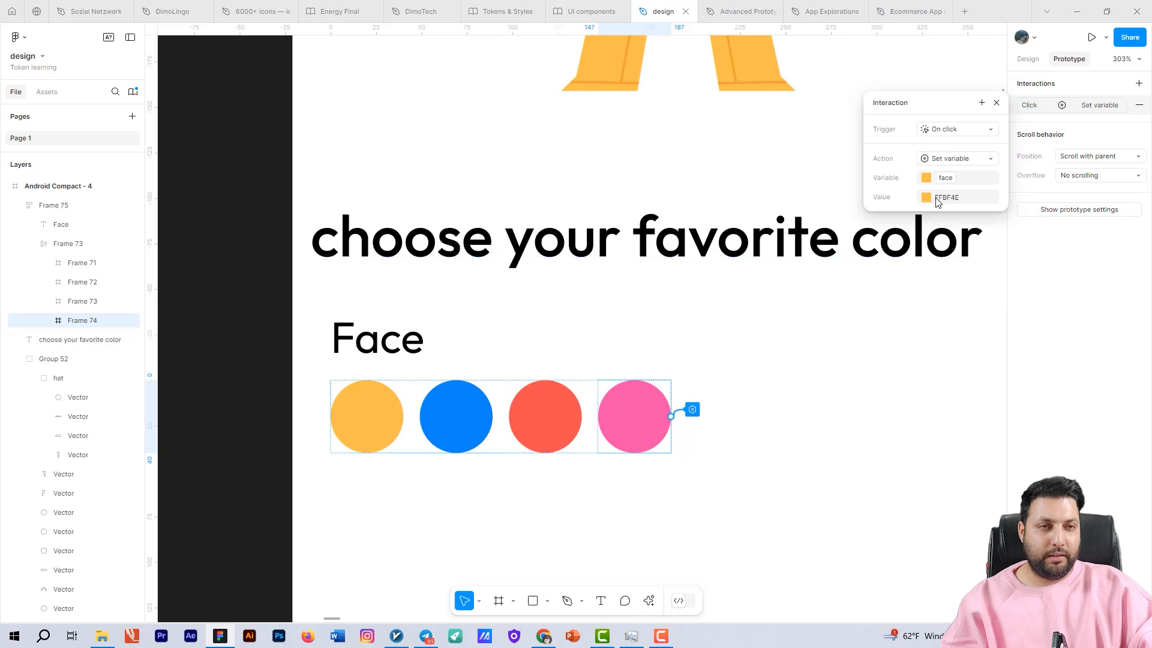
pyautogui.click(948, 197)
pyautogui.click(933, 396)
pyautogui.click(656, 408)
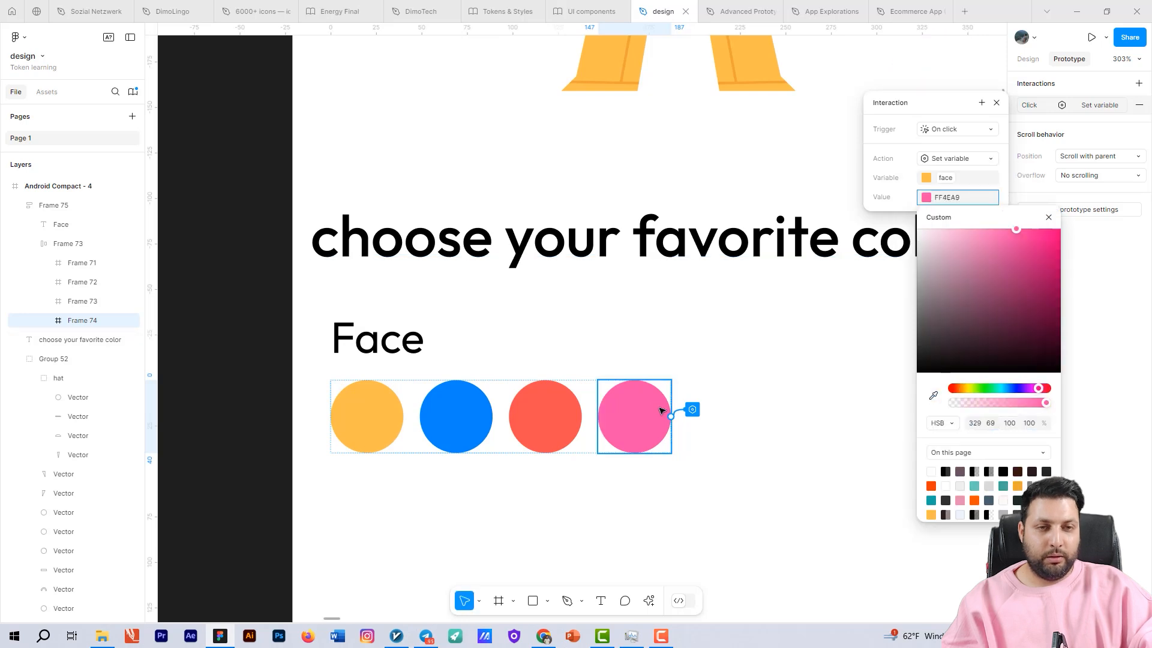
# Open an inline prototype preview of the Android Compact - 4 frame and move the preview window over the canvas
pyautogui.click(785, 375)
pyautogui.scroll(-5, 787, 367)
pyautogui.scroll(-3, 788, 367)
pyautogui.moveTo(792, 315); pyautogui.dragTo(653, 326)
pyautogui.scroll(3, 653, 326)
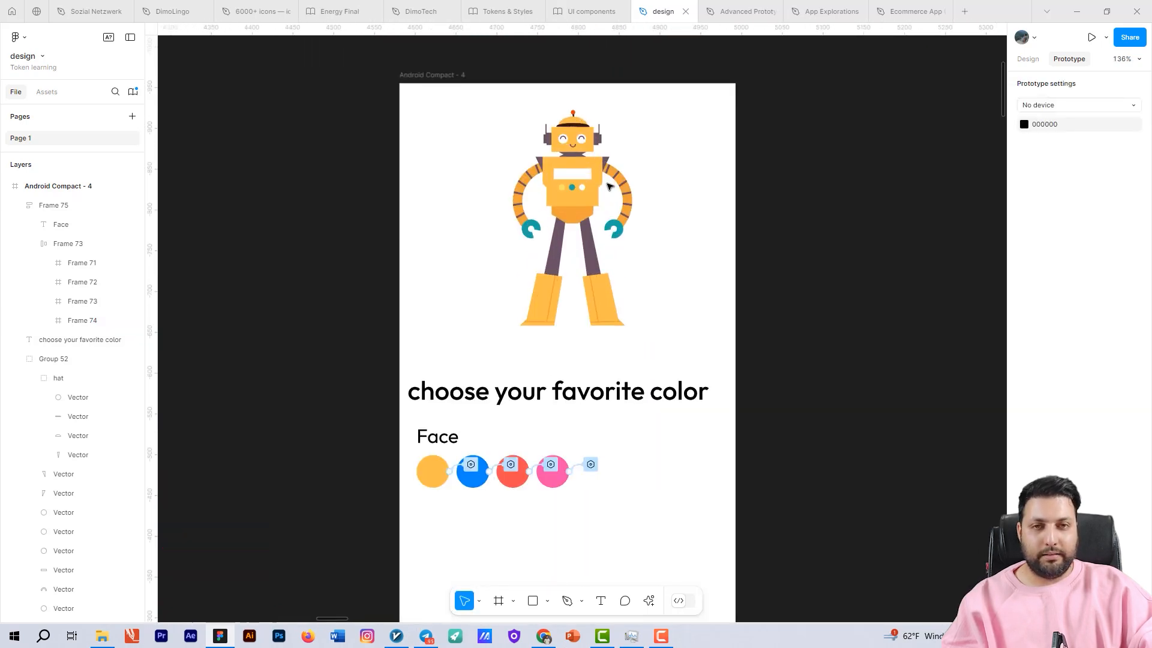
pyautogui.moveTo(575, 129); pyautogui.dragTo(566, 196)
pyautogui.click(417, 124)
pyautogui.hotkey('shift', 'space')
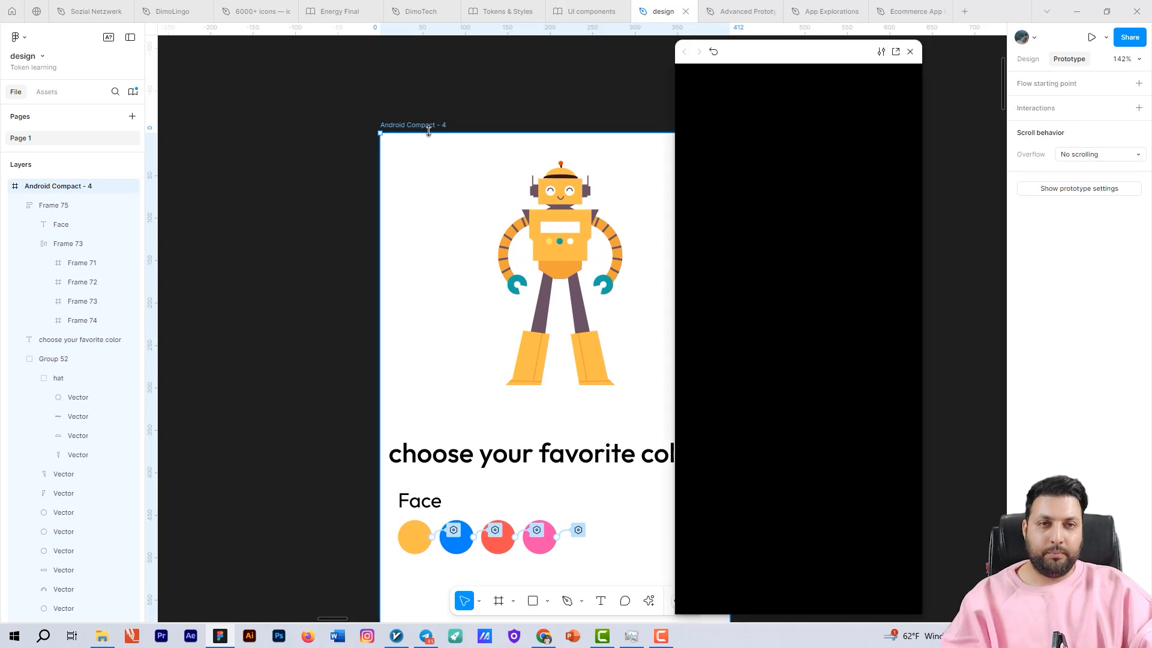
pyautogui.moveTo(779, 57); pyautogui.dragTo(510, 108)
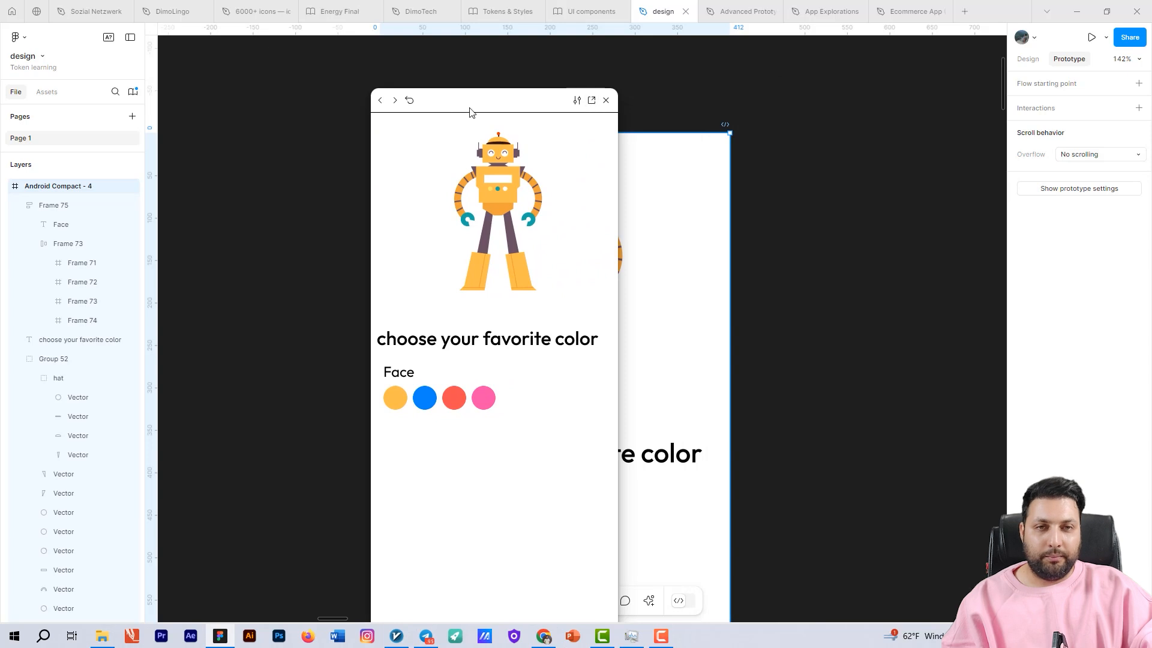
# Open the prototype preview in a separate tab and return to the design file
pyautogui.click(591, 100)
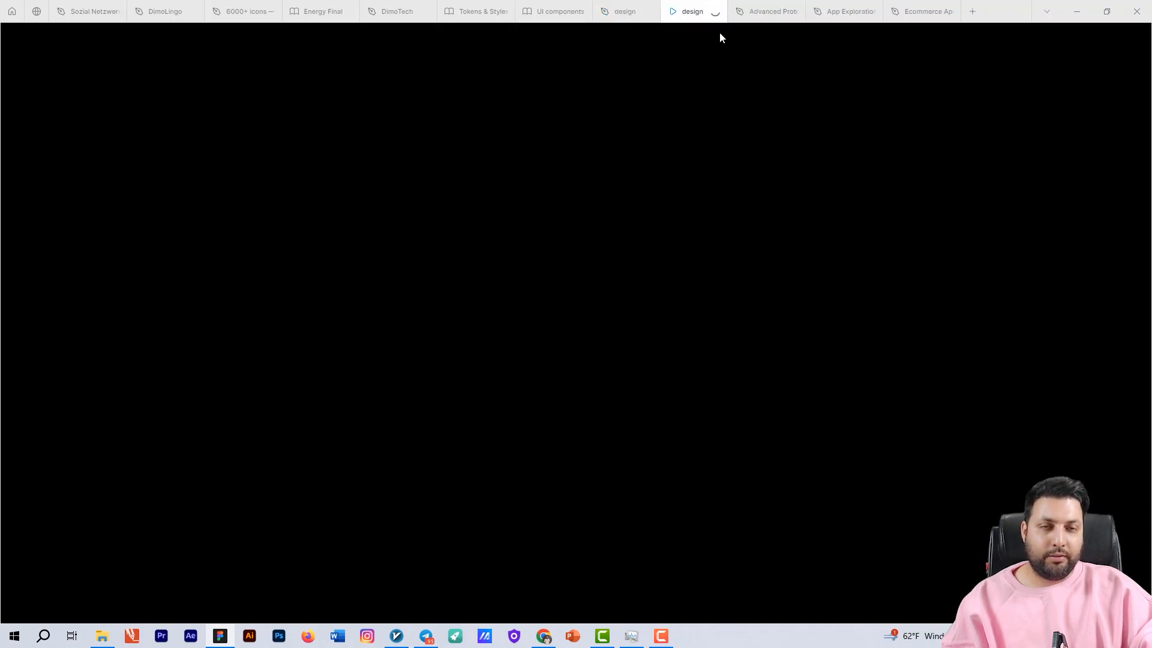
pyautogui.click(624, 11)
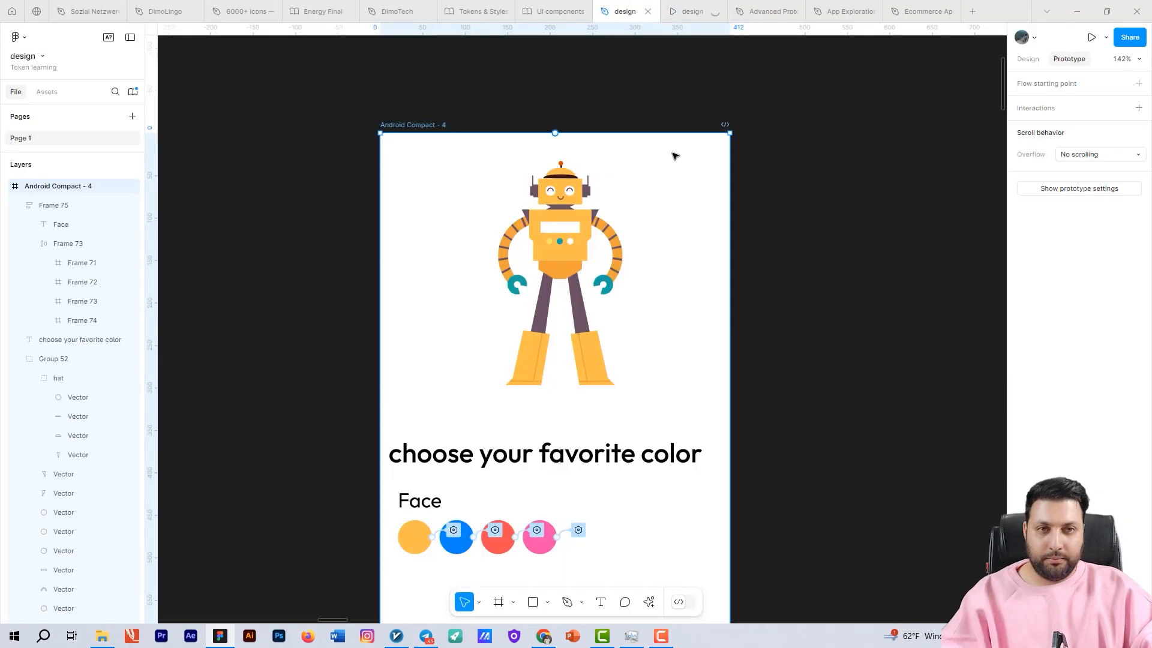
pyautogui.click(686, 13)
pyautogui.click(624, 13)
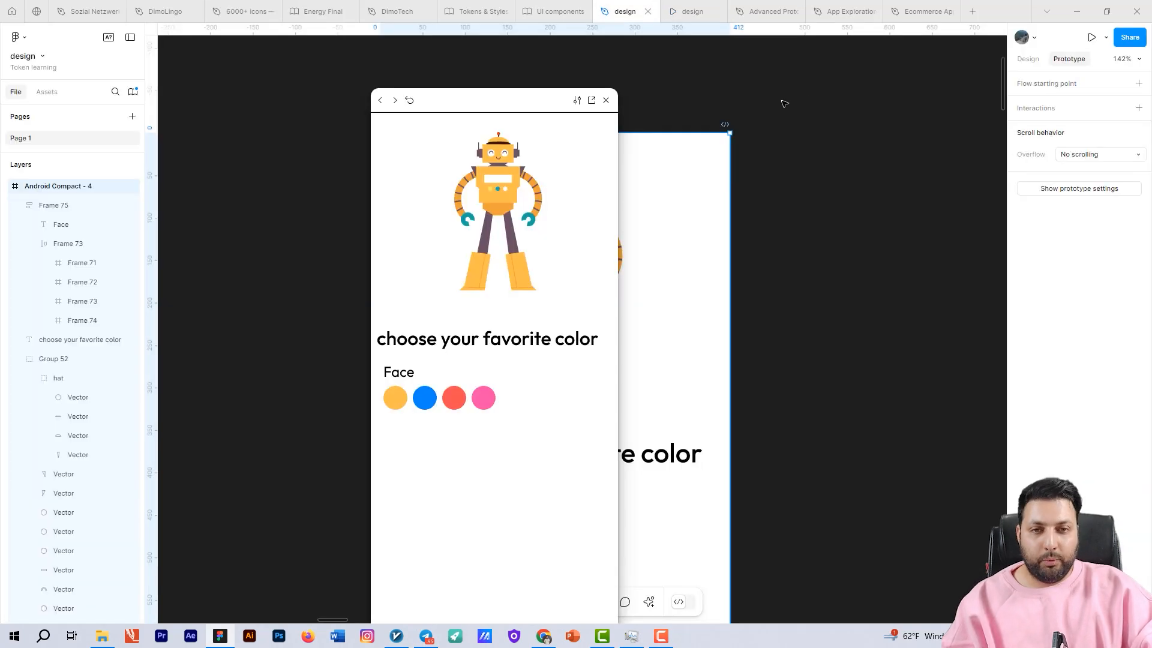
# Test the Face swatches in the preview by applying blue, red, blue again and yellow to the robot's face
pyautogui.click(422, 403)
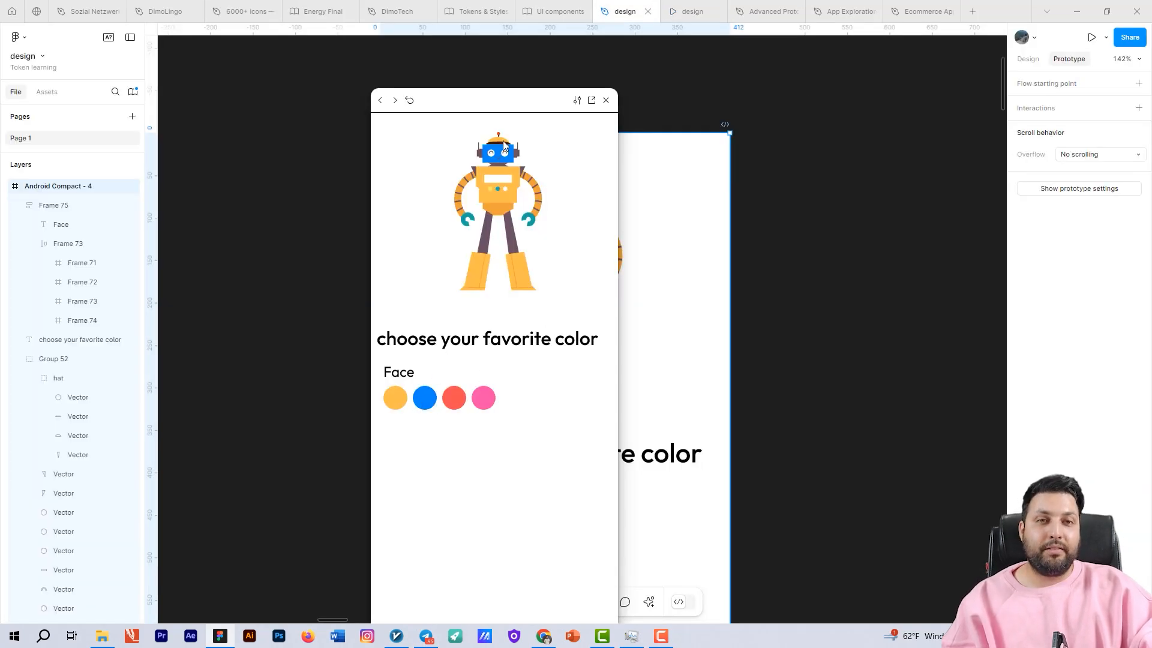
pyautogui.click(459, 400)
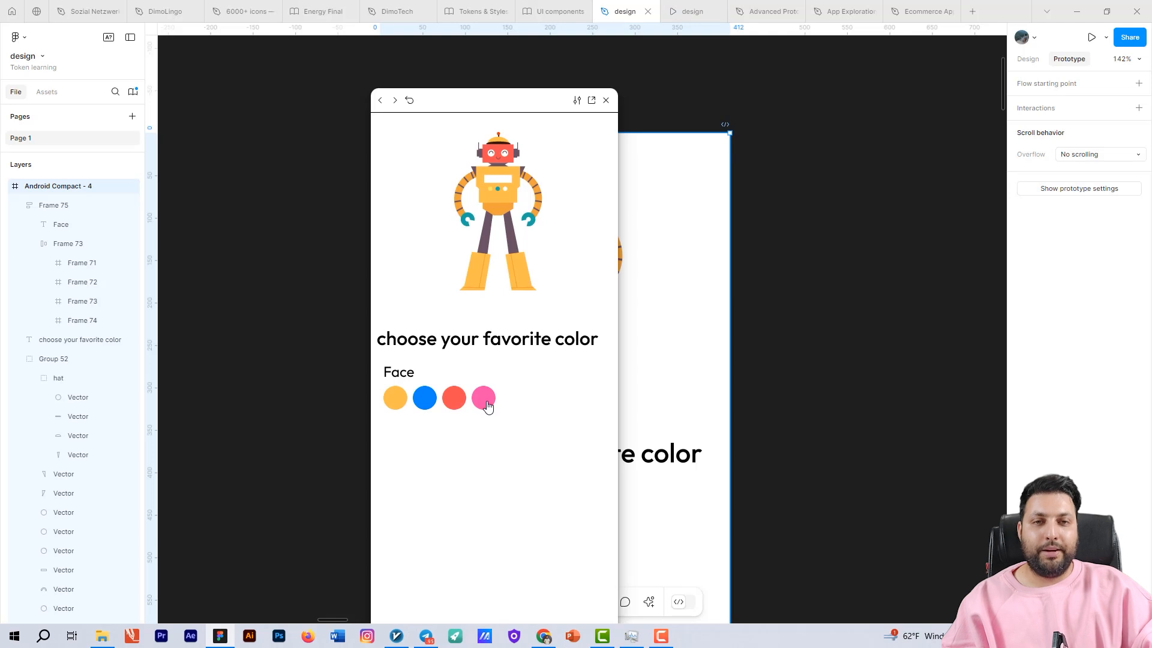
pyautogui.click(419, 407)
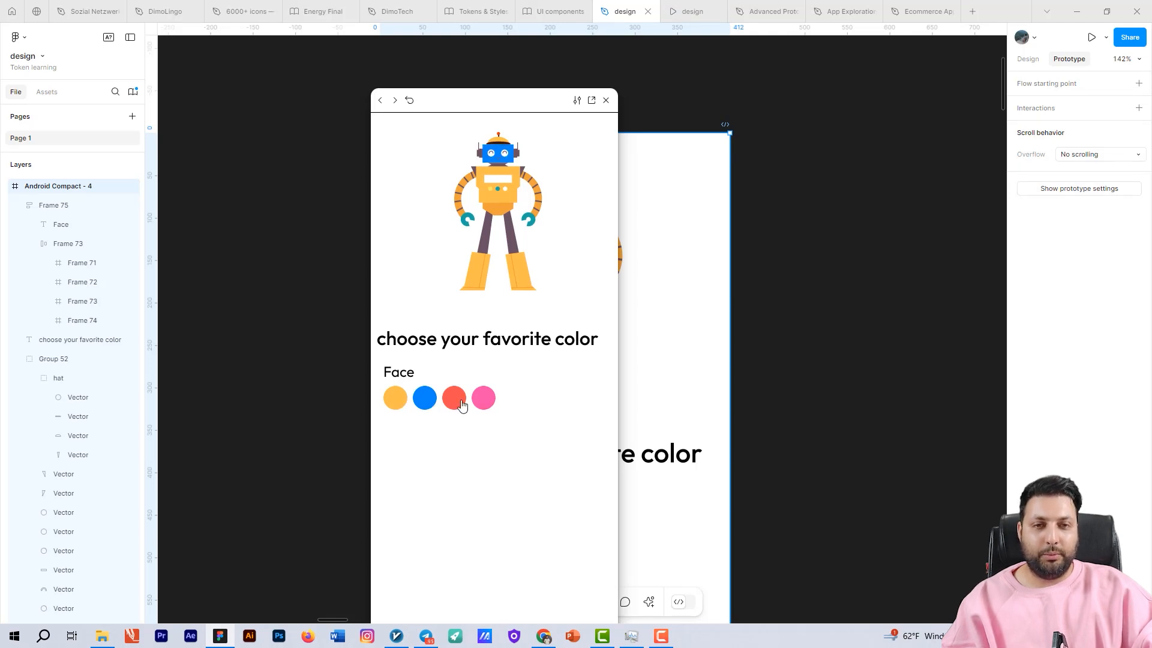
pyautogui.click(395, 398)
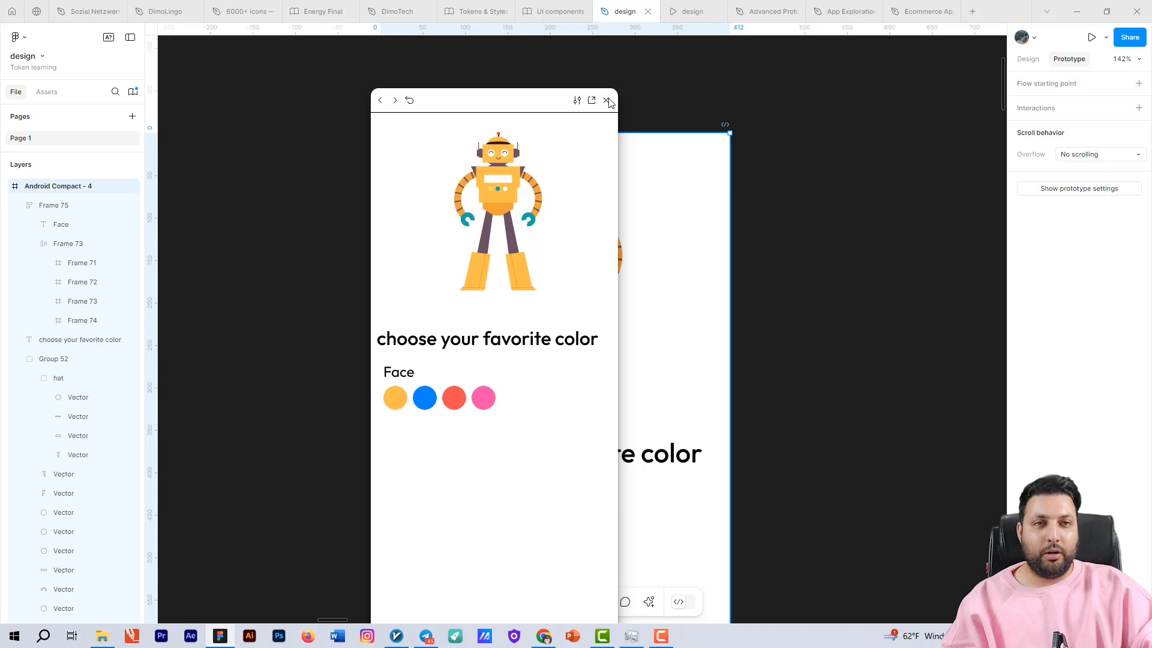
# Close the prototype tab, reopen the preview in a new tab and return to the design file
pyautogui.click(715, 11)
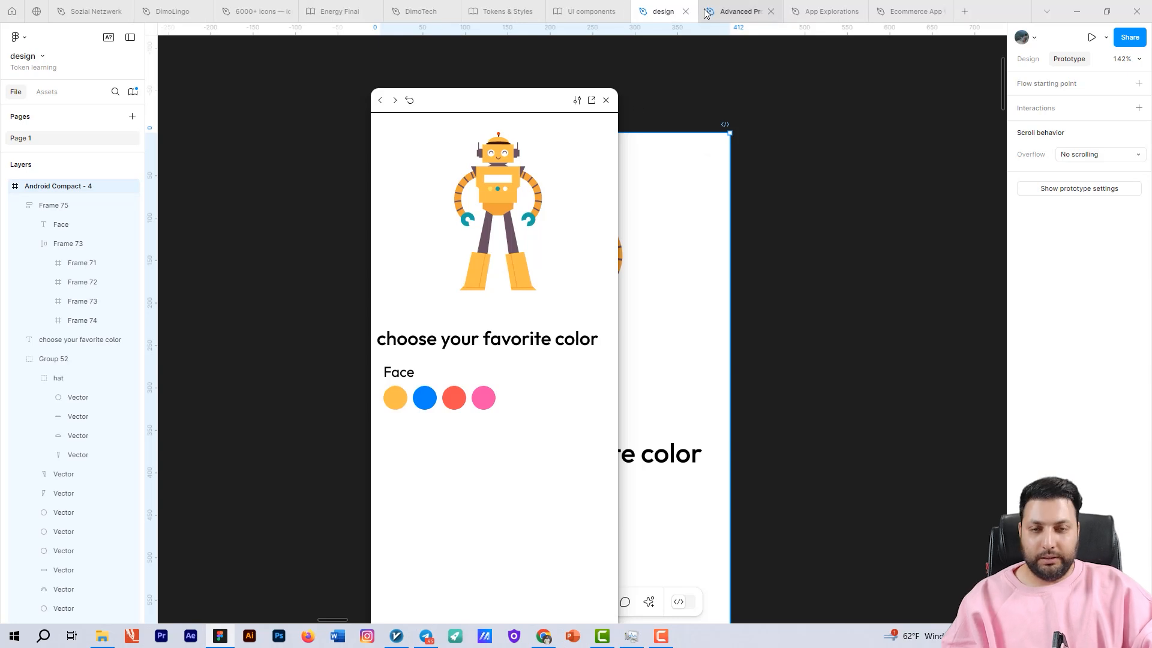
pyautogui.click(591, 103)
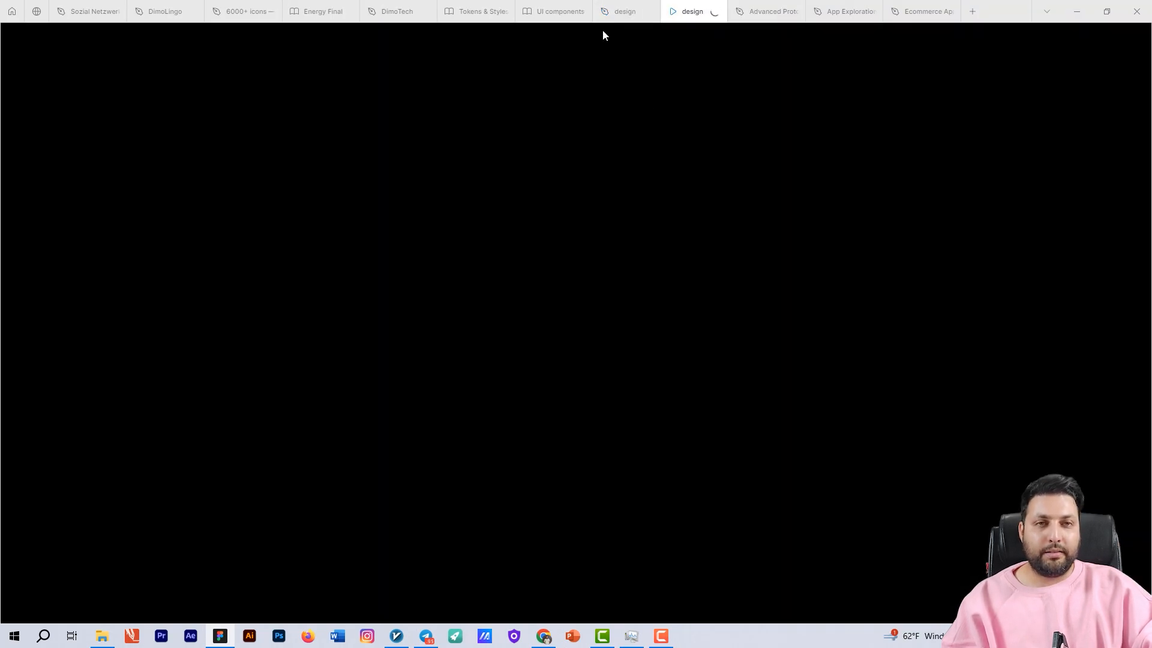
pyautogui.click(610, 12)
# Duplicate the Face label and swatch group directly below the original
pyautogui.scroll(-3, 630, 114)
pyautogui.scroll(-2, 702, 226)
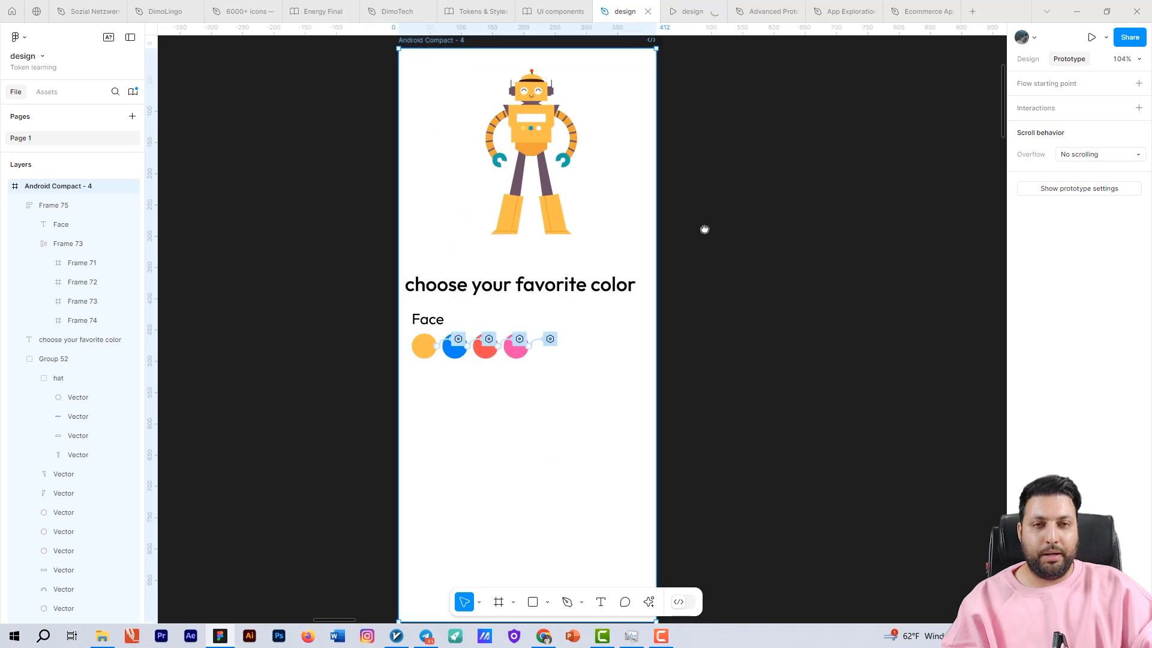
pyautogui.scroll(3, 564, 239)
pyautogui.scroll(3, 563, 239)
pyautogui.scroll(-5, 610, 72)
pyautogui.scroll(-3, 651, 273)
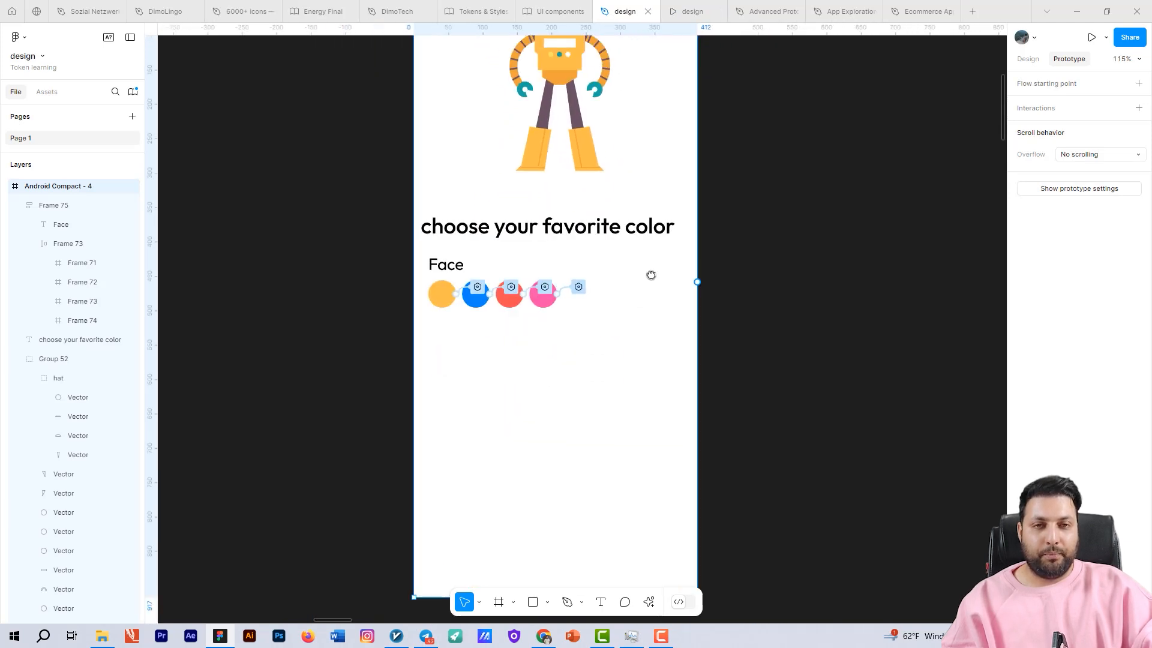
pyautogui.scroll(-1, 651, 273)
pyautogui.click(467, 209)
pyautogui.click(468, 209)
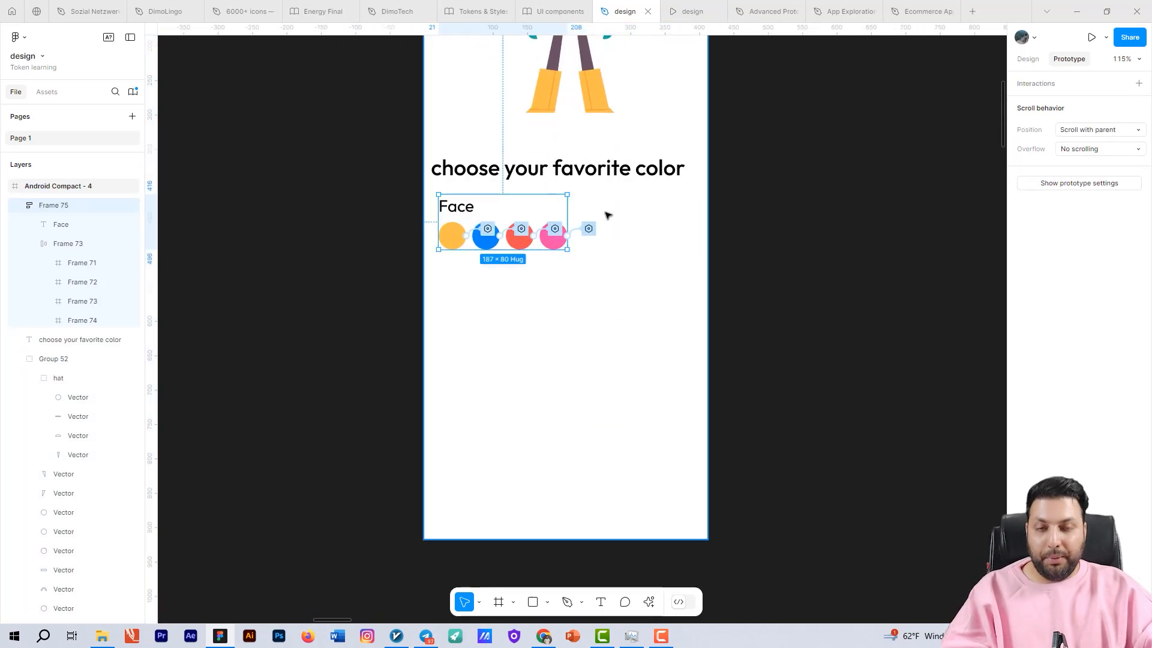
pyautogui.moveTo(472, 208); pyautogui.dragTo(473, 281)
# Wrap both Face groups in an auto layout and duplicate the lower group as a third row
pyautogui.keyDown('shift'); pyautogui.click(477, 211); pyautogui.keyUp('shift')
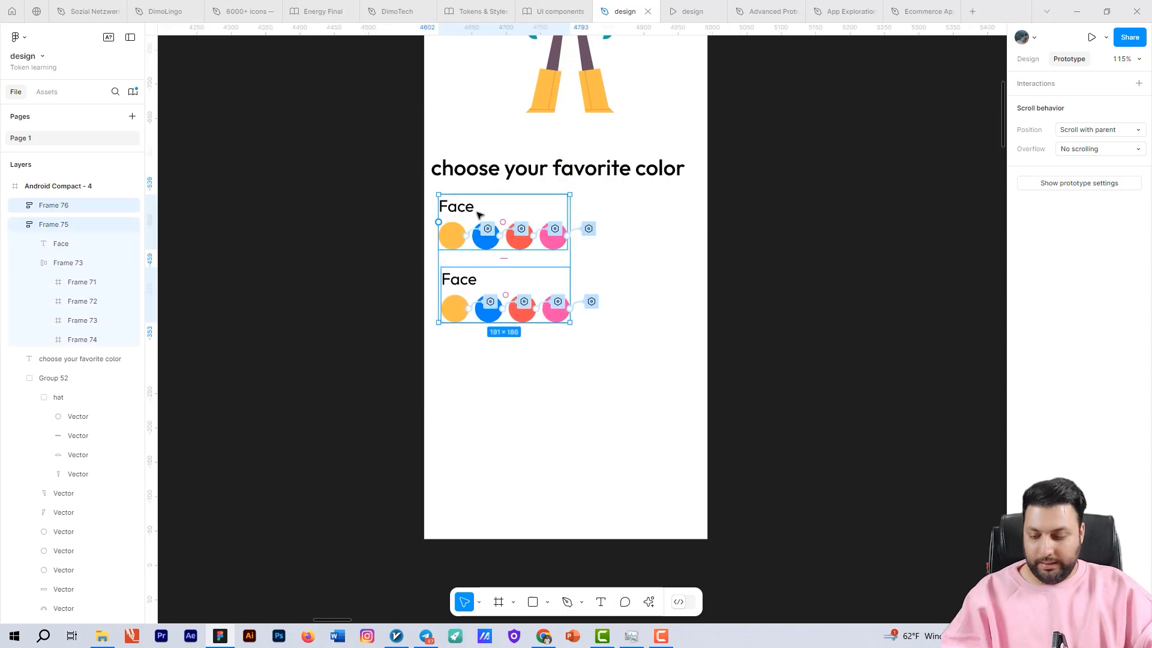
pyautogui.hotkey('shift', 'a')
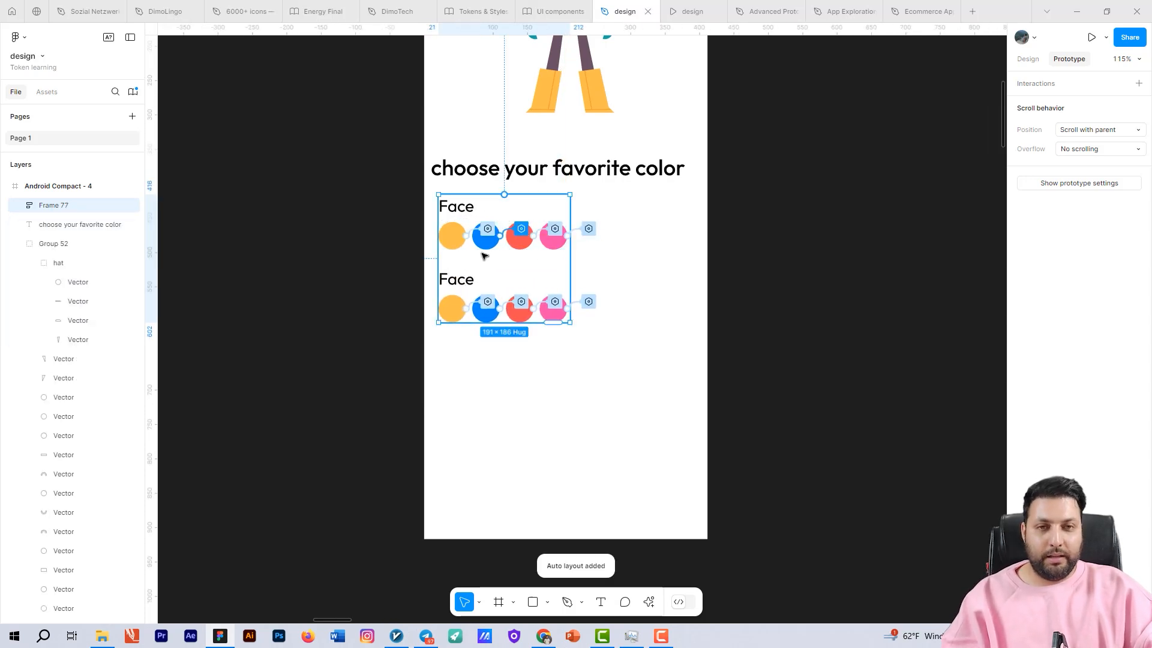
pyautogui.click(463, 291)
pyautogui.hotkey('ctrl', 'd')
# Retype the second row's label as "Face"
pyautogui.scroll(3, 465, 288)
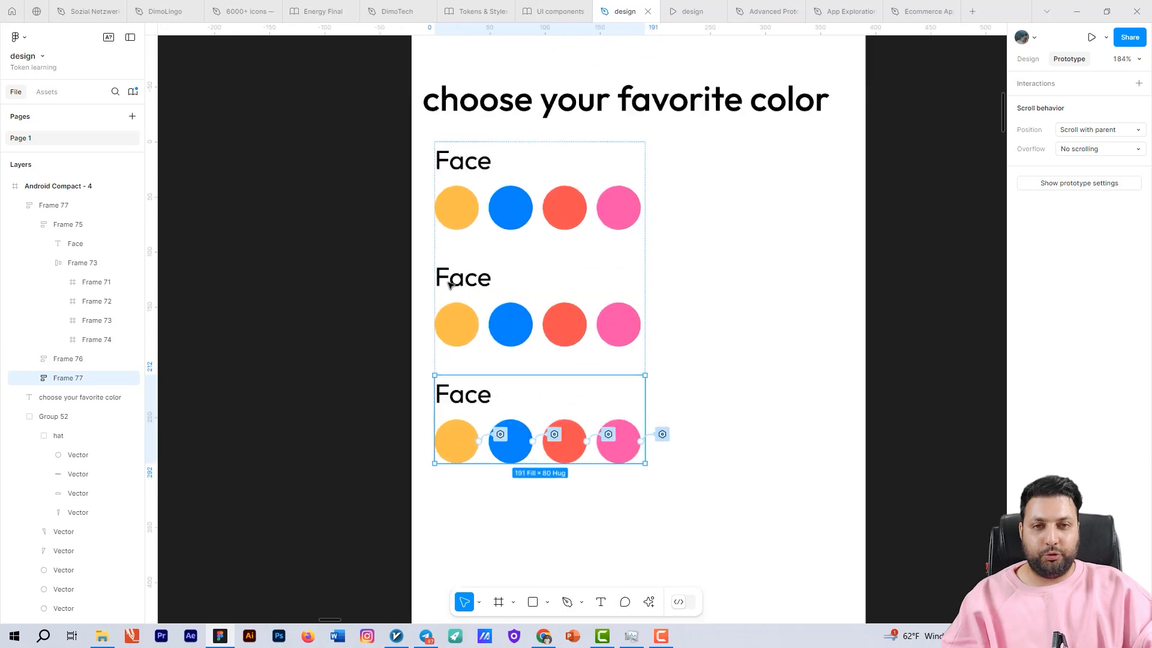
pyautogui.click(468, 284)
pyautogui.doubleClick(468, 284)
pyautogui.write('Face')
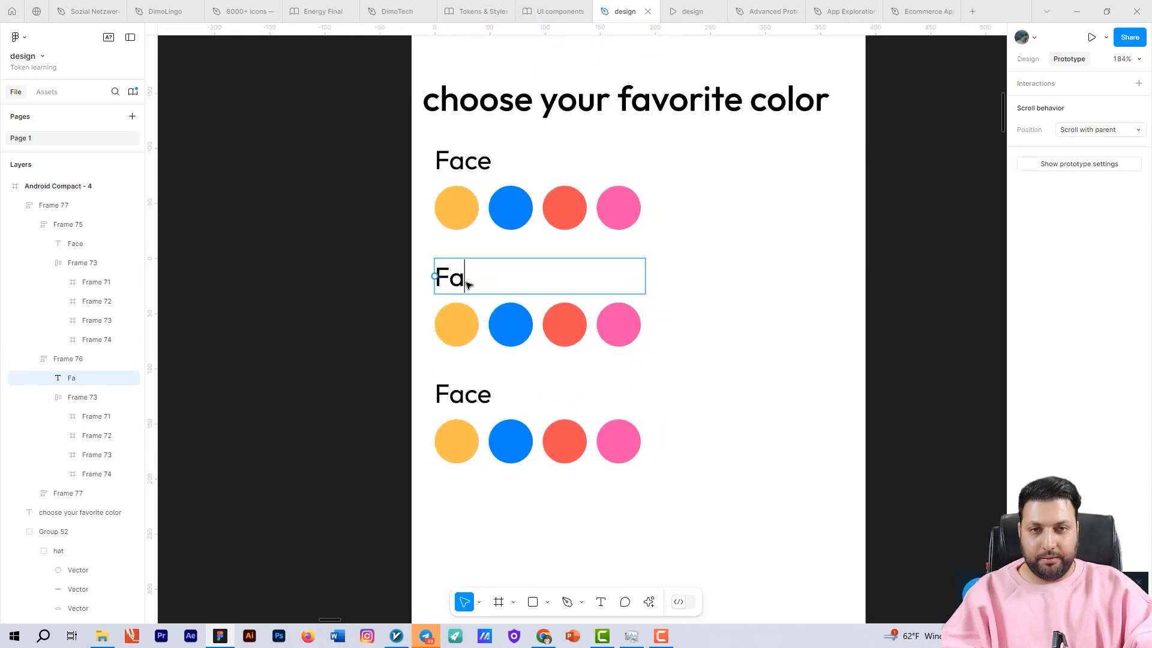
# Change the third row's label to "Shoes"
pyautogui.doubleClick(473, 390)
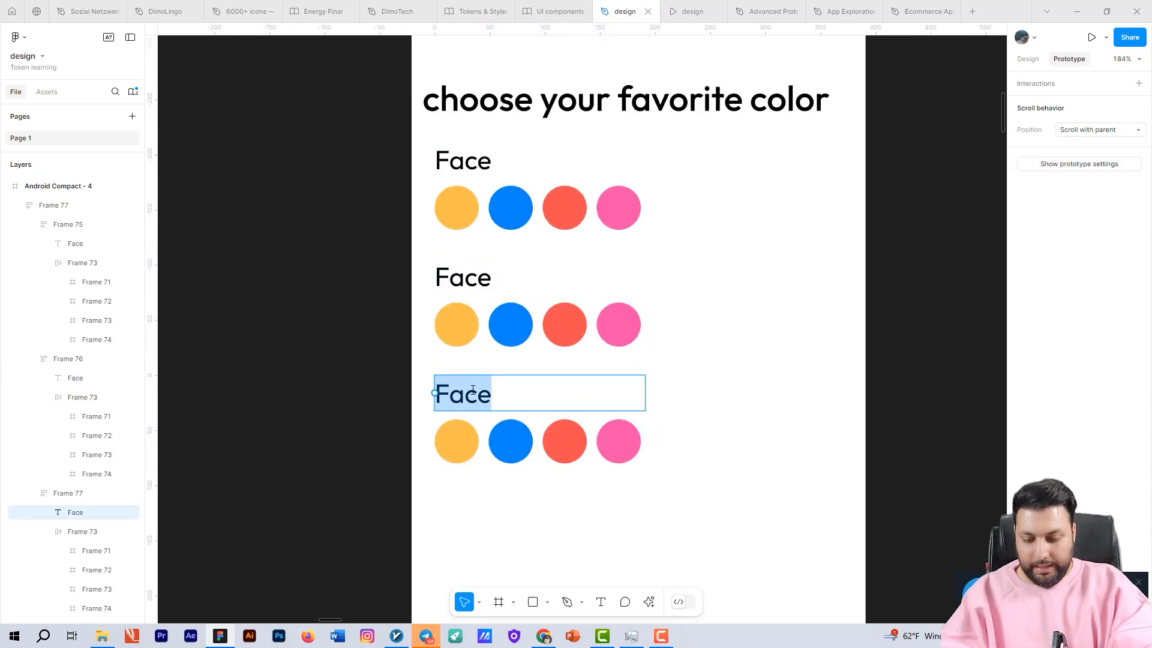
pyautogui.write('Shoes')
pyautogui.click(794, 358)
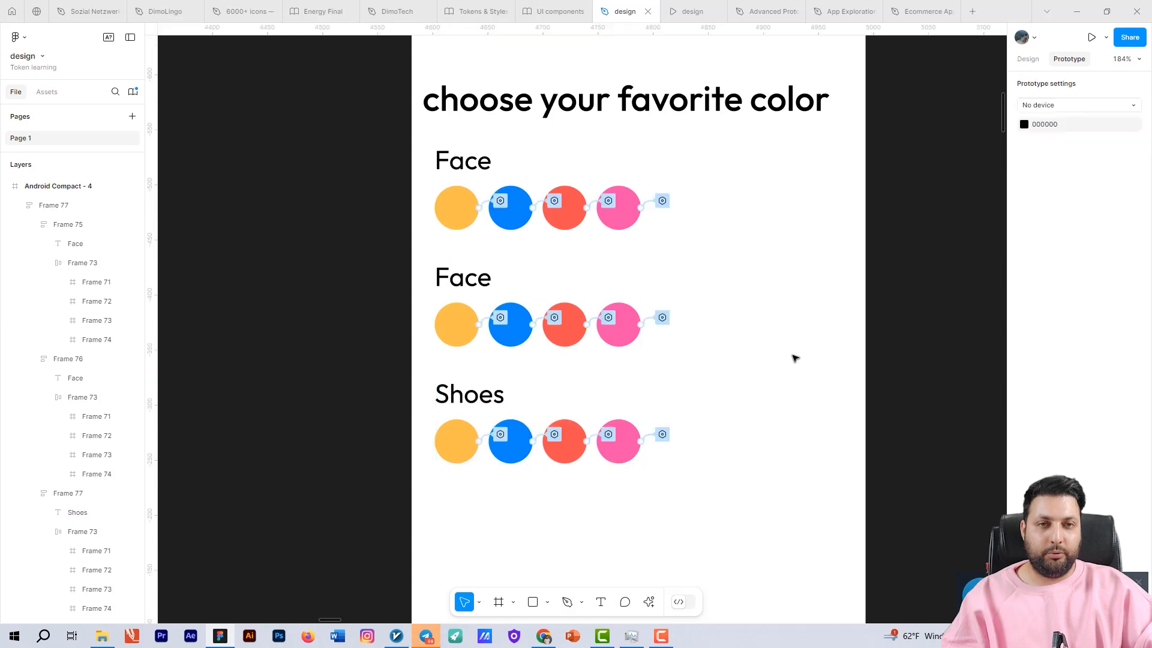
# Inspect the Set variable interaction on the yellow swatch in the second row
pyautogui.scroll(-4, 744, 345)
pyautogui.moveTo(765, 357); pyautogui.dragTo(665, 350)
pyautogui.scroll(3, 567, 337)
pyautogui.moveTo(709, 314); pyautogui.dragTo(644, 269)
pyautogui.scroll(3, 607, 286)
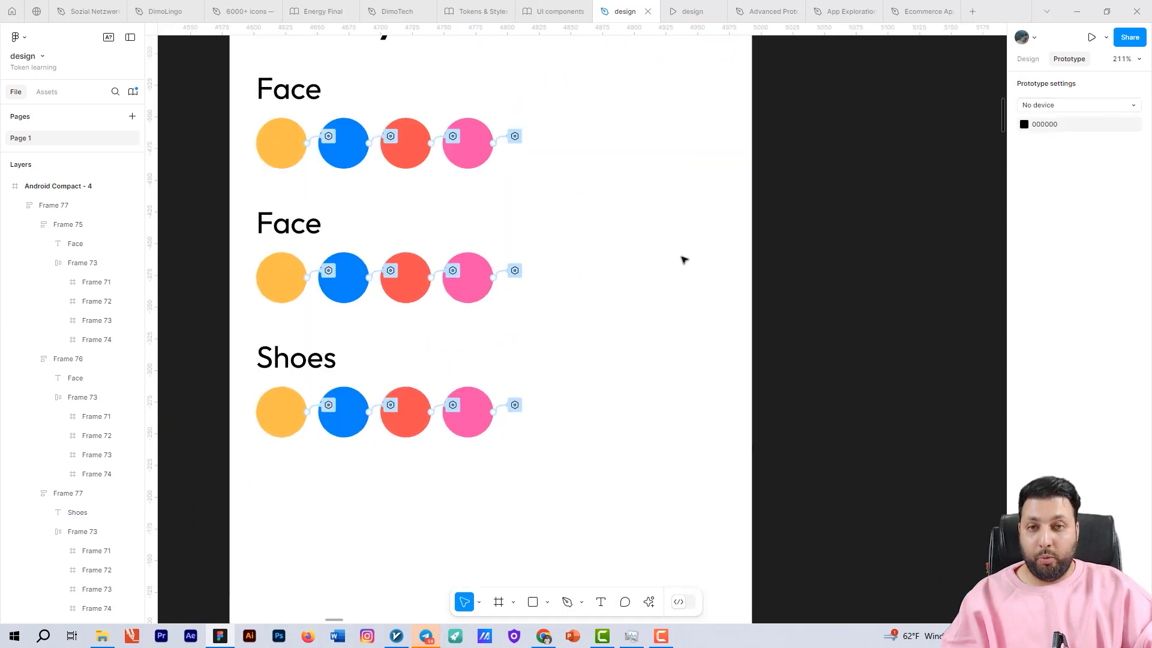
pyautogui.click(326, 272)
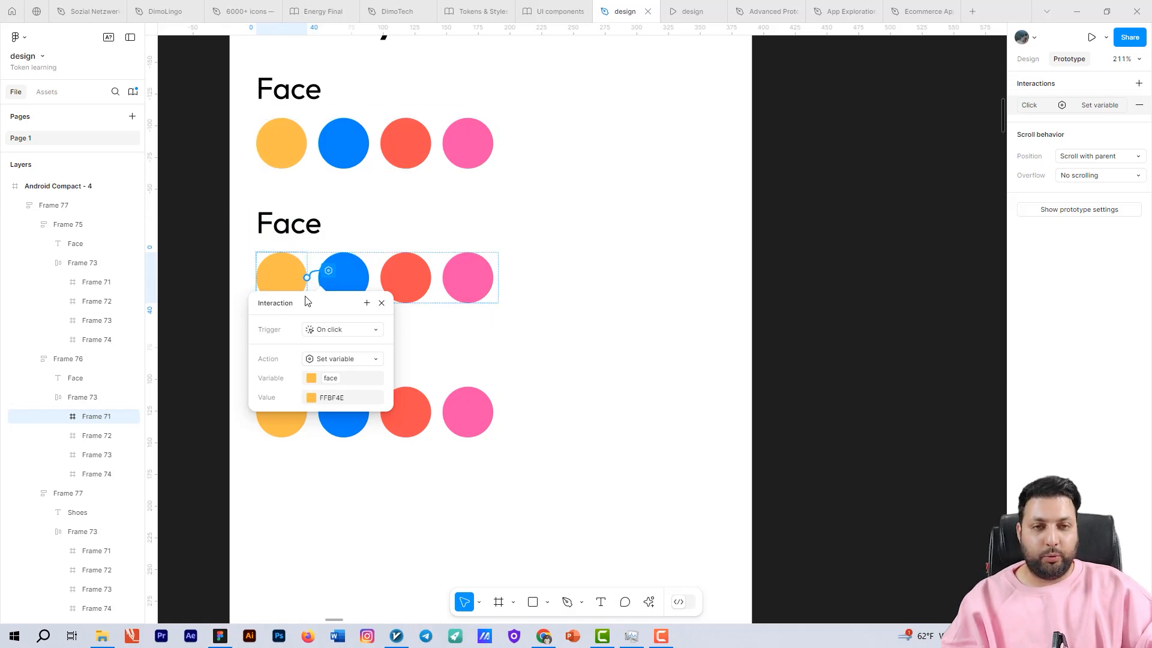
pyautogui.moveTo(307, 299); pyautogui.dragTo(593, 212)
# Change the second row's label to "Box"
pyautogui.doubleClick(318, 223)
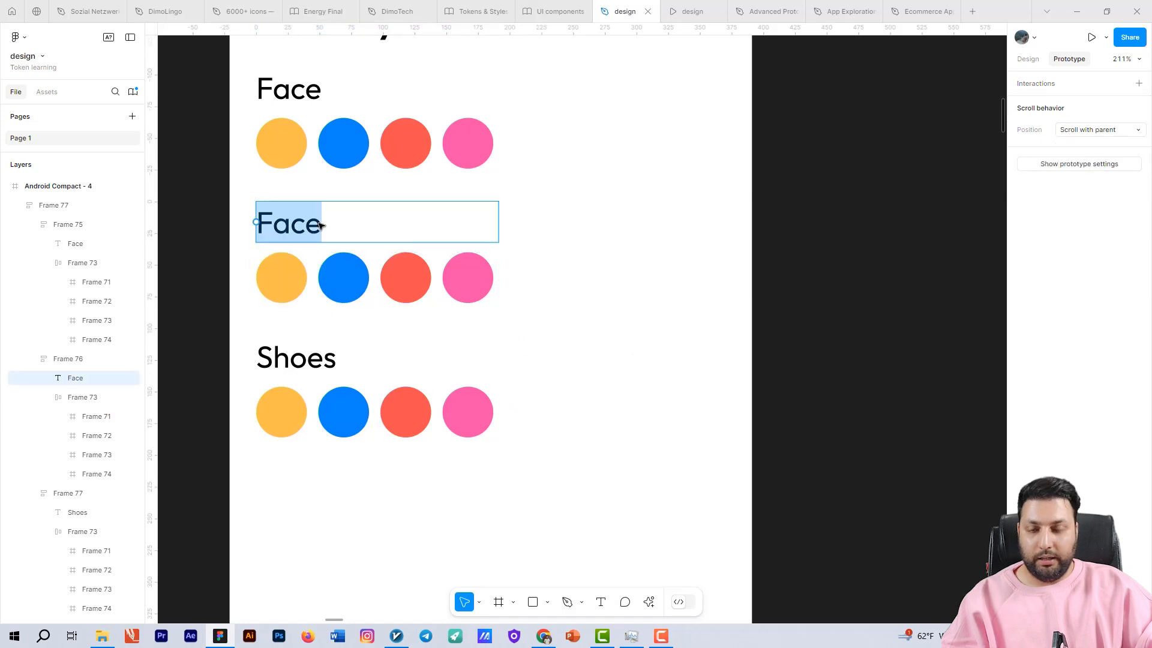
pyautogui.write('Box')
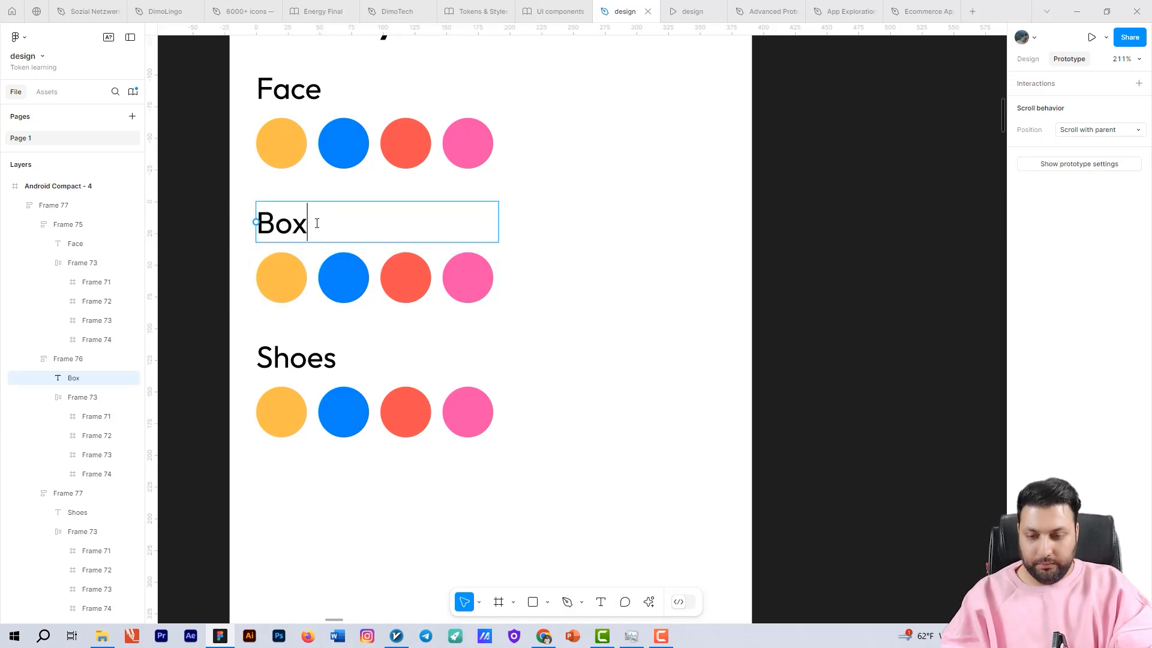
# Change the second row's label to "Body"
pyautogui.write('dz')
pyautogui.press('BackSpace')
pyautogui.write('y')
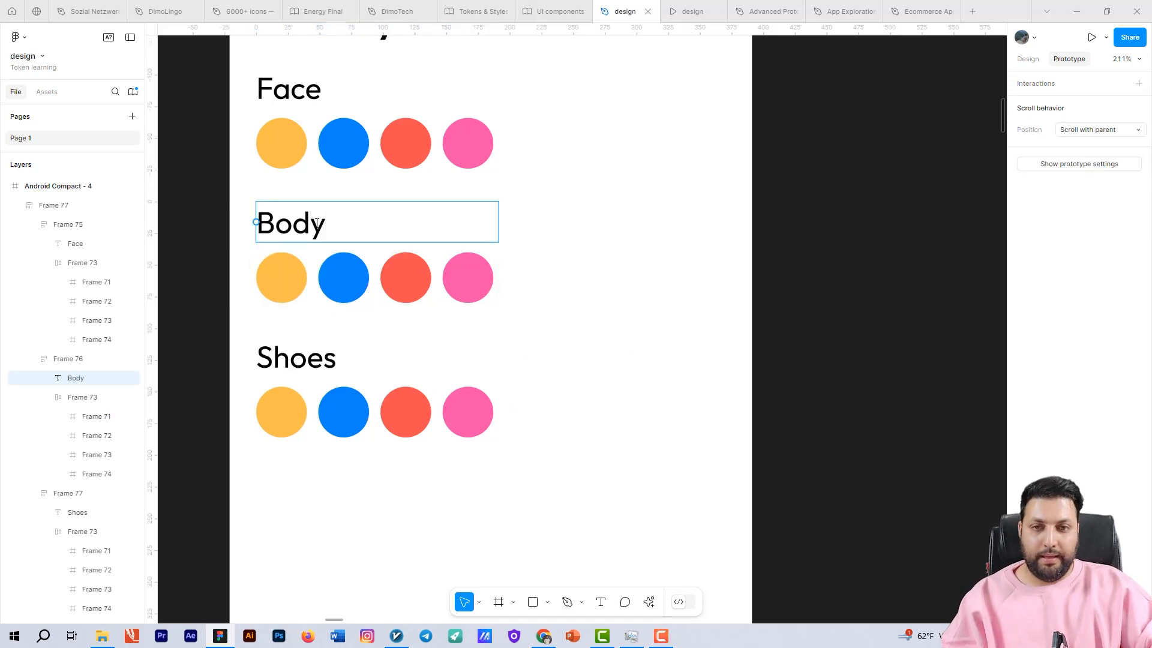
pyautogui.press('Escape')
# Make the yellow swatch in the Body row set the body variable on click
pyautogui.click(268, 278)
pyautogui.click(294, 282)
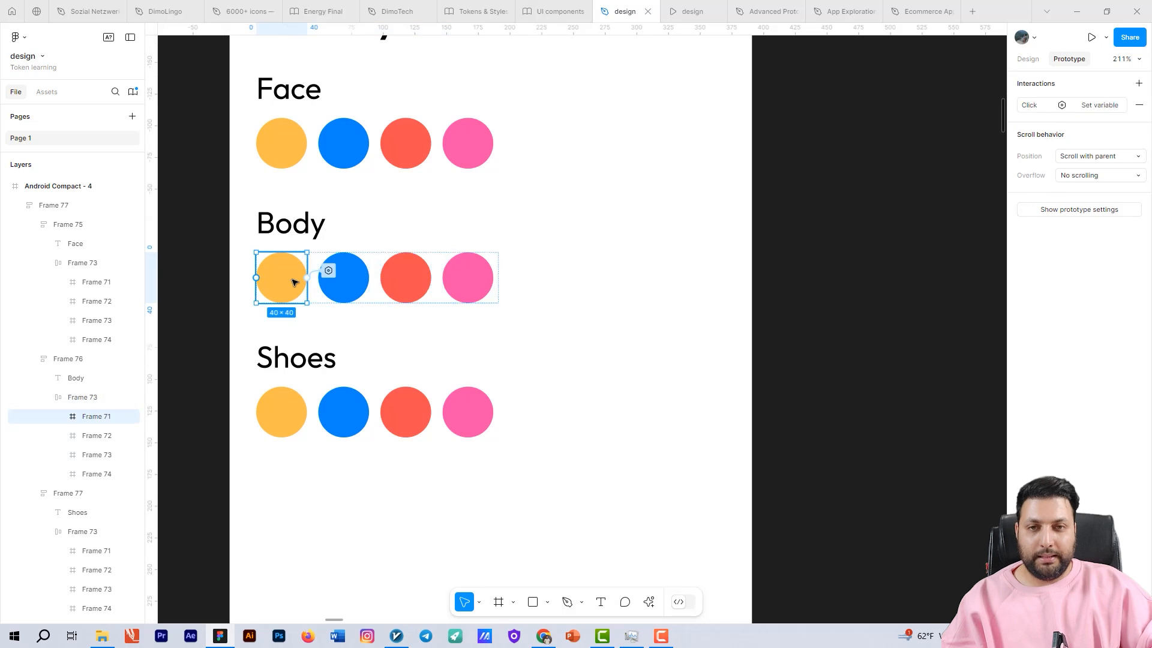
pyautogui.click(327, 272)
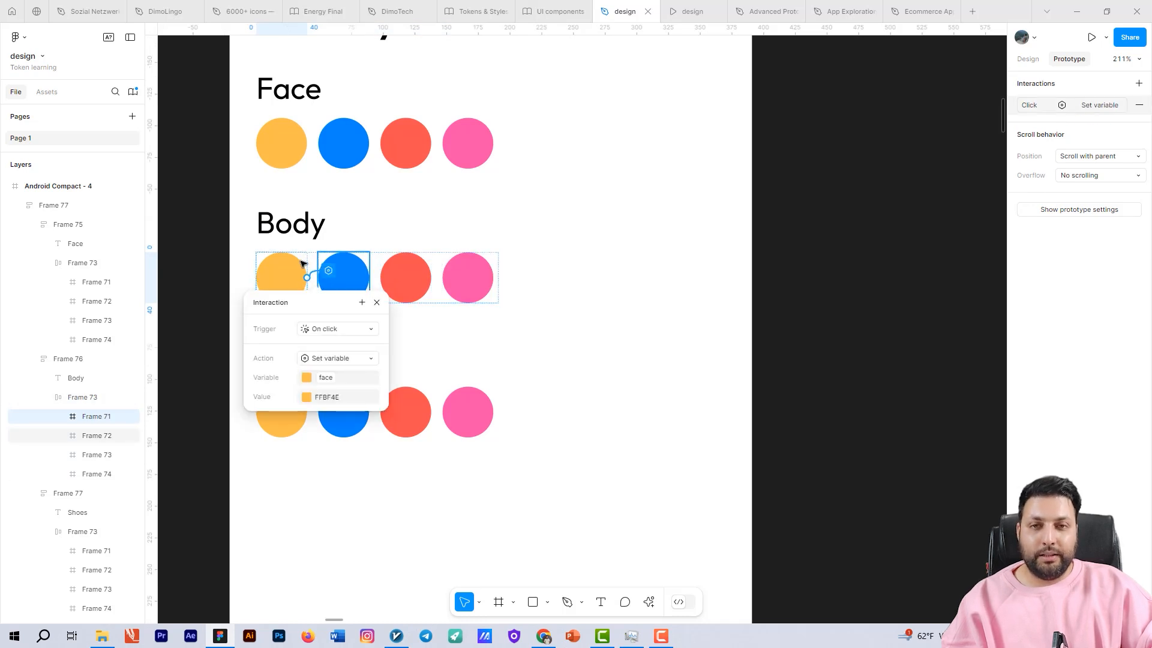
pyautogui.click(340, 378)
pyautogui.click(322, 454)
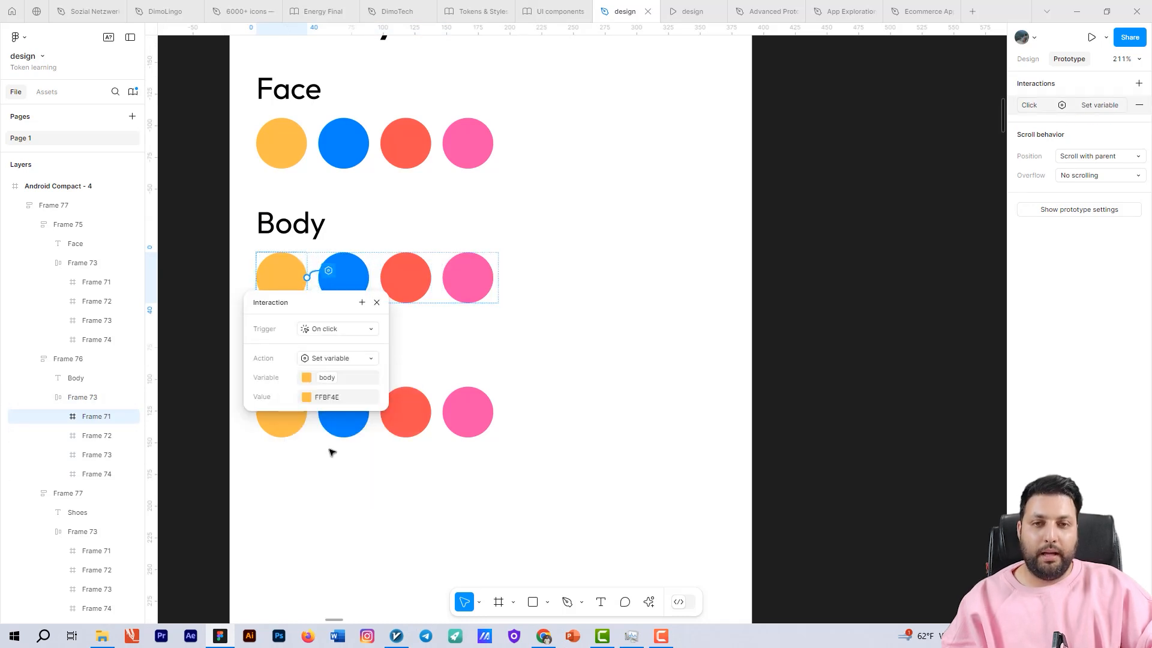
pyautogui.click(377, 303)
# Retarget the blue Body swatch's Set variable interaction to the body variable
pyautogui.click(351, 280)
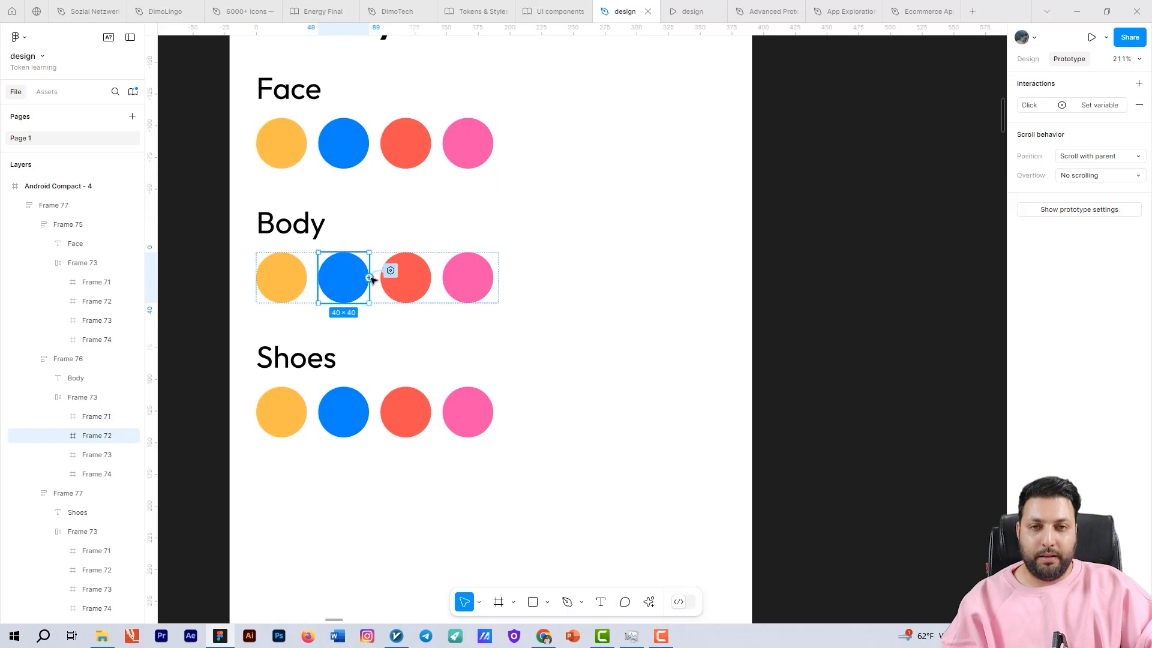
pyautogui.click(390, 270)
pyautogui.click(384, 378)
pyautogui.click(383, 454)
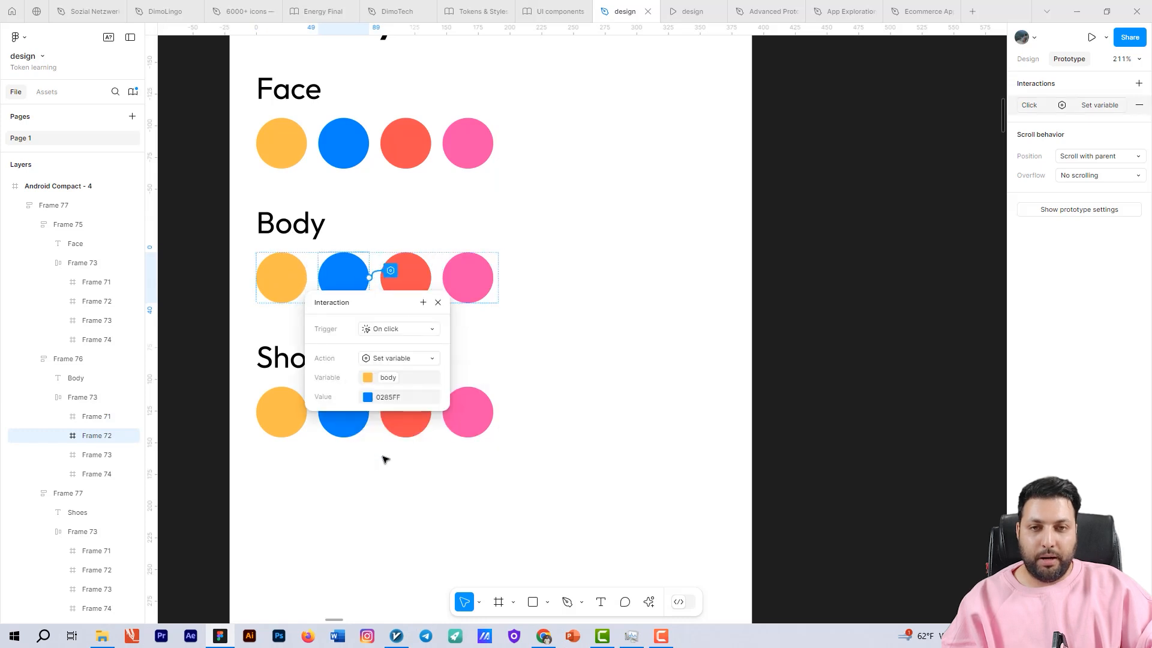
# Select the red and pink swatches in the Body row together and point their Set variable interactions to body
pyautogui.click(418, 277)
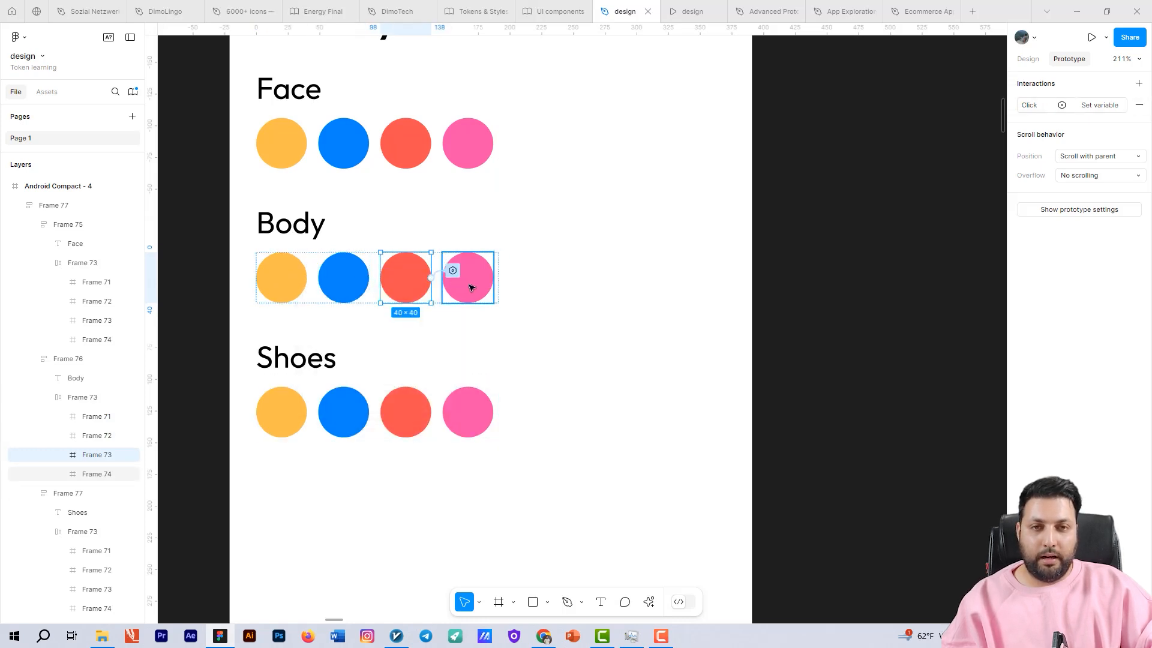
pyautogui.keyDown('shift'); pyautogui.click(459, 274); pyautogui.keyUp('shift')
pyautogui.click(505, 277)
pyautogui.click(436, 276)
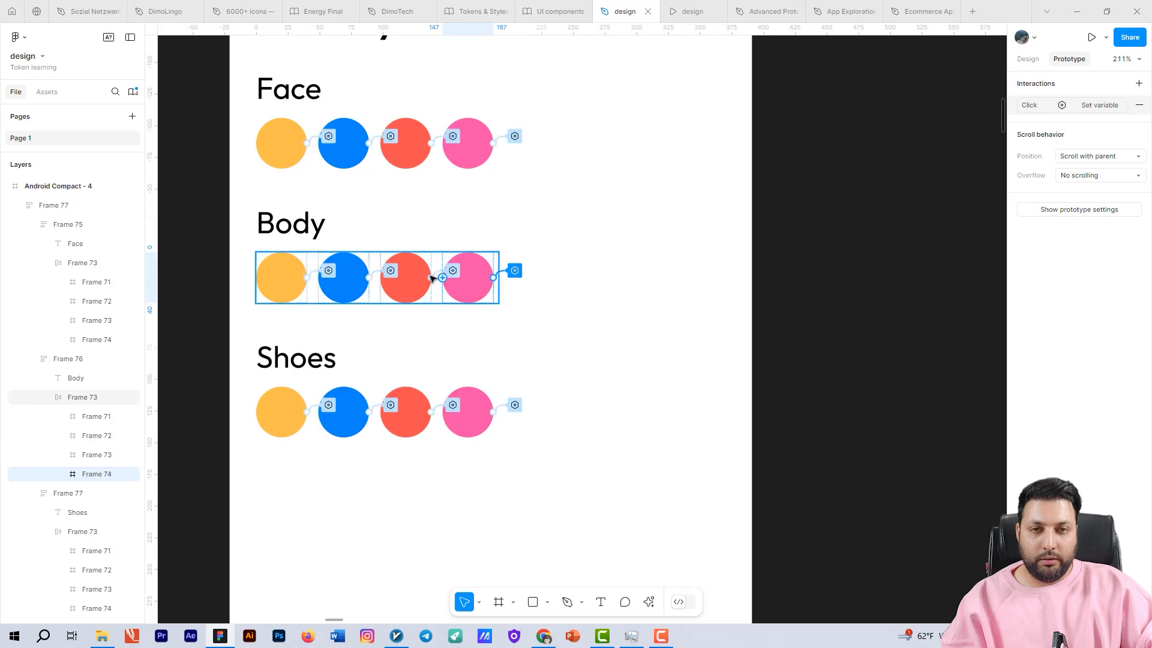
pyautogui.keyDown('shift'); pyautogui.click(441, 273); pyautogui.keyUp('shift')
pyautogui.click(453, 271)
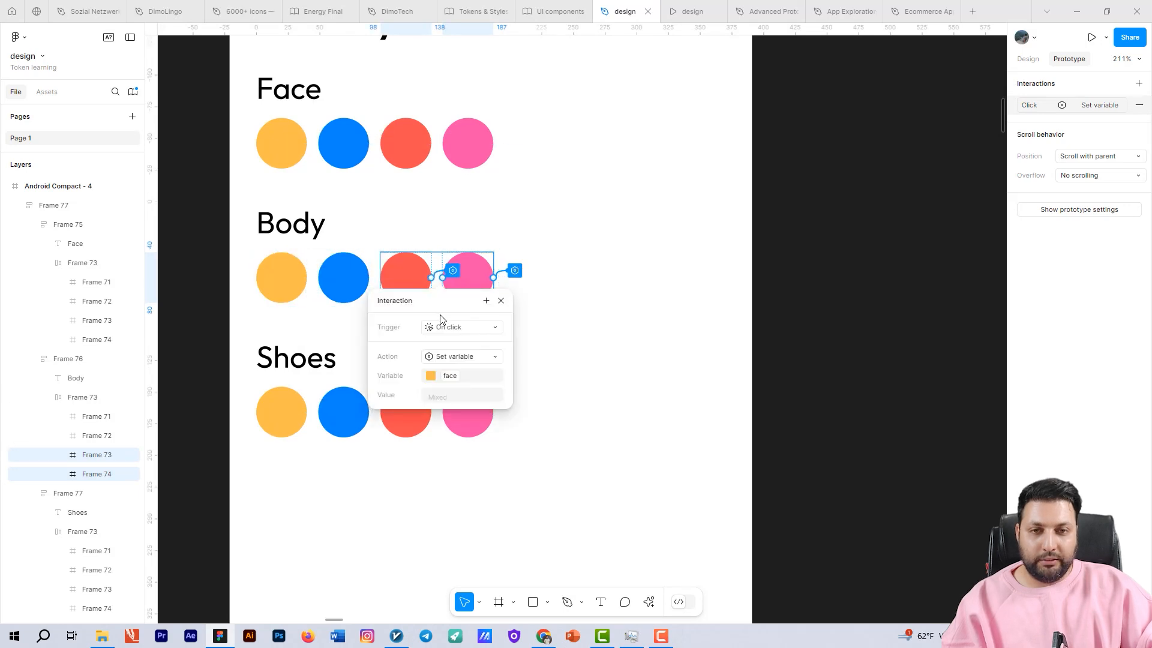
pyautogui.click(478, 376)
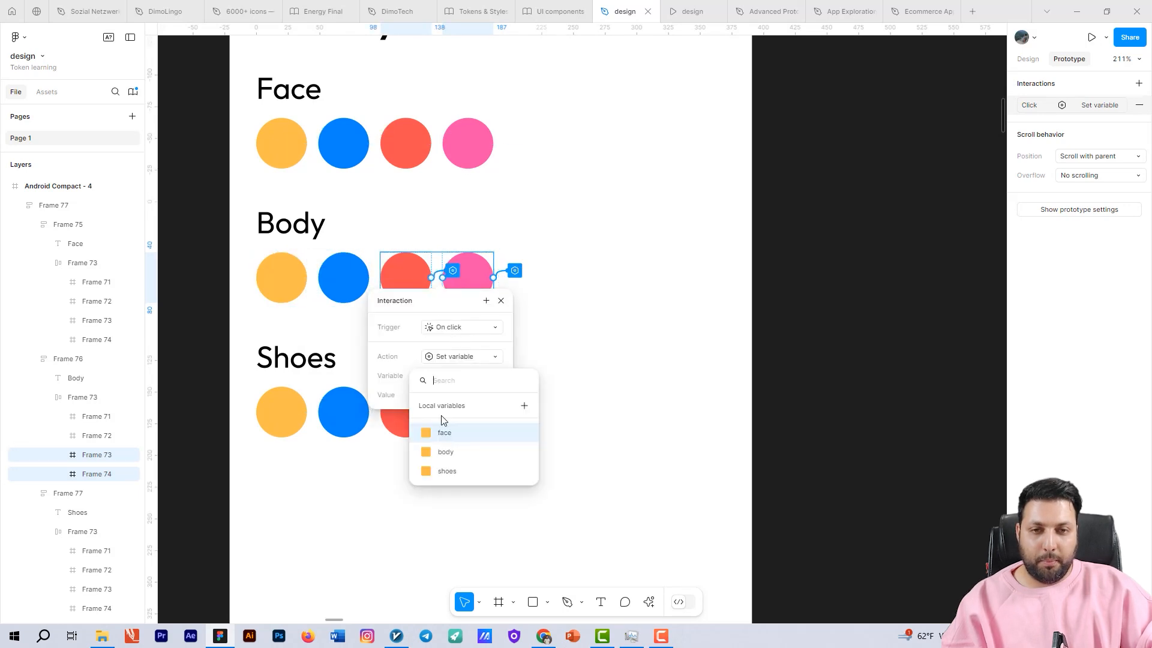
pyautogui.click(445, 454)
pyautogui.click(551, 430)
# Select all four swatches in the Shoes row and point their Set variable interactions to the shoes variable
pyautogui.moveTo(557, 414); pyautogui.dragTo(576, 262)
pyautogui.scroll(3, 511, 273)
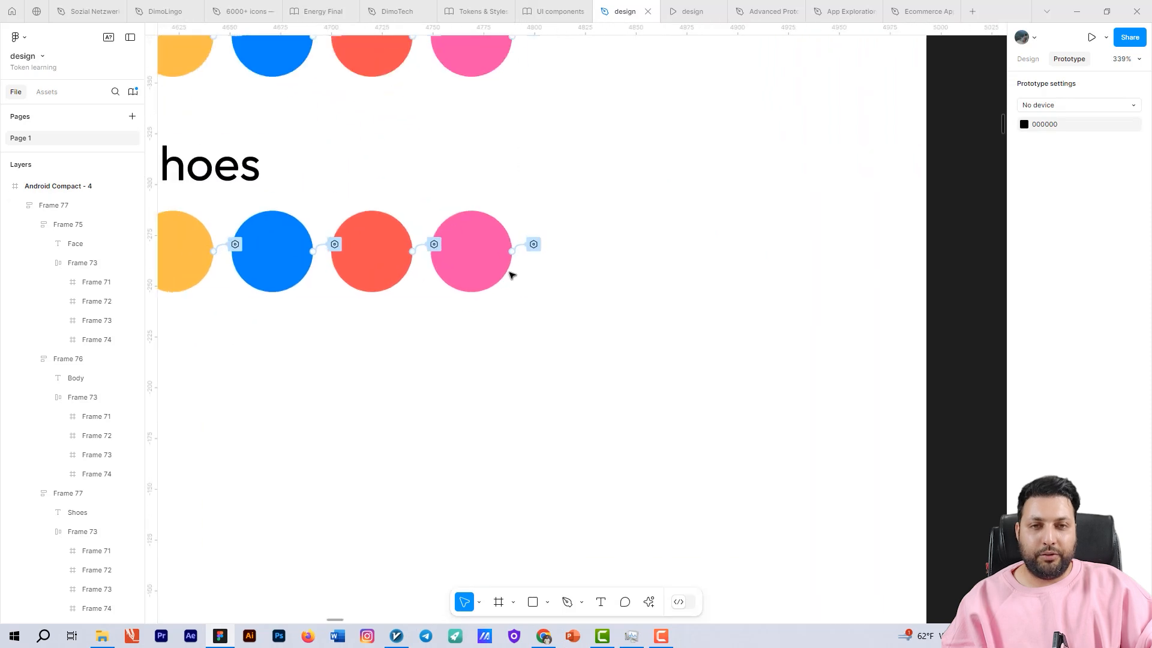
pyautogui.moveTo(464, 298); pyautogui.dragTo(607, 330)
pyautogui.scroll(-2, 624, 309)
pyautogui.click(655, 285)
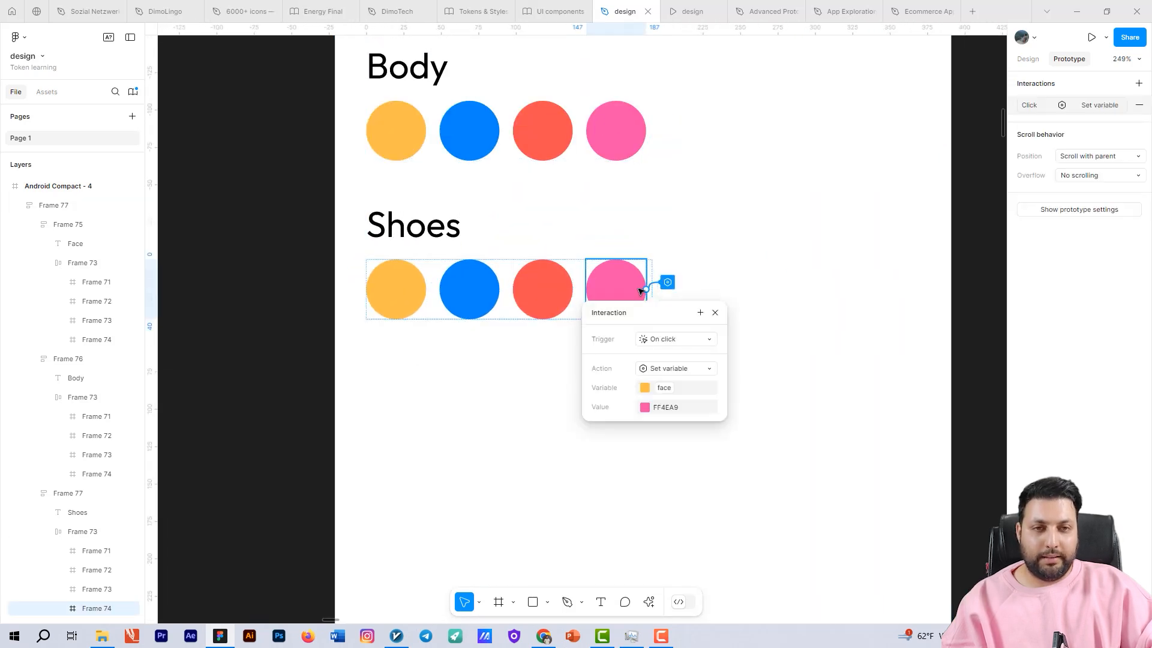
pyautogui.press('Escape')
pyautogui.click(656, 286)
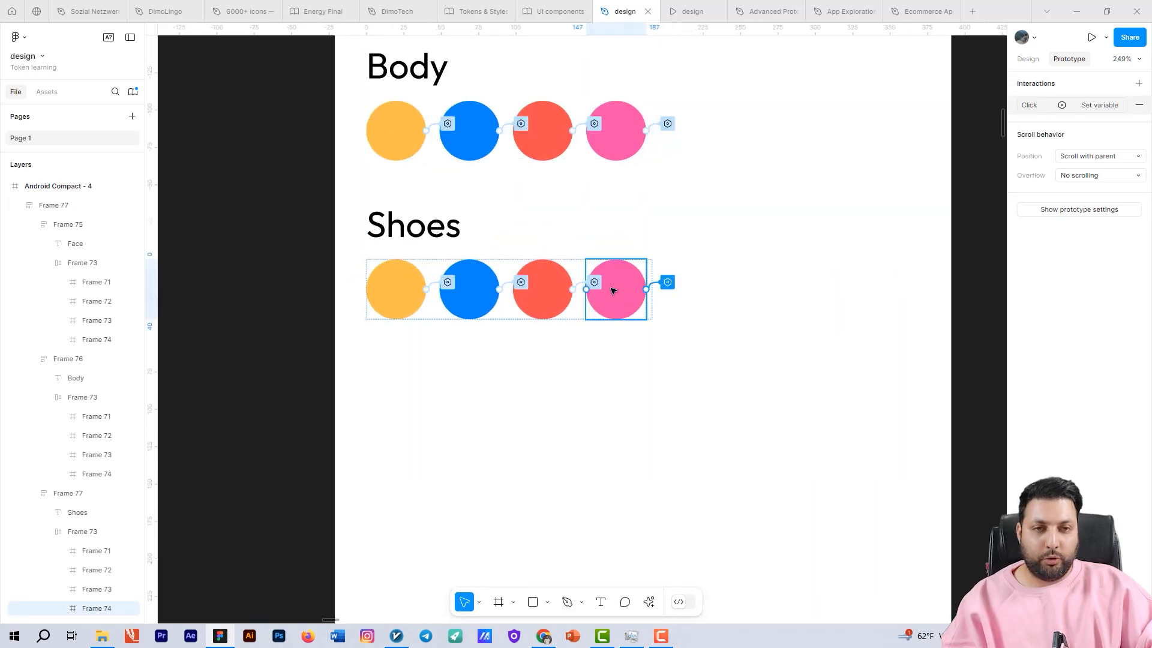
pyautogui.keyDown('shift'); pyautogui.click(538, 287); pyautogui.keyUp('shift')
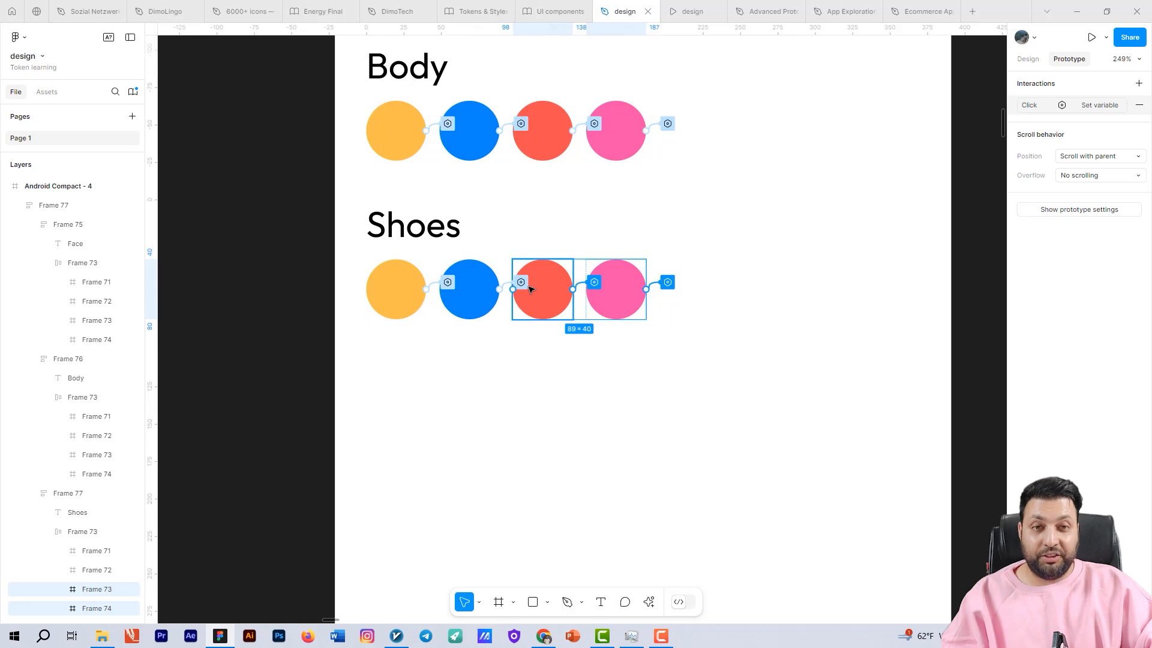
pyautogui.keyDown('shift'); pyautogui.click(469, 288); pyautogui.keyUp('shift')
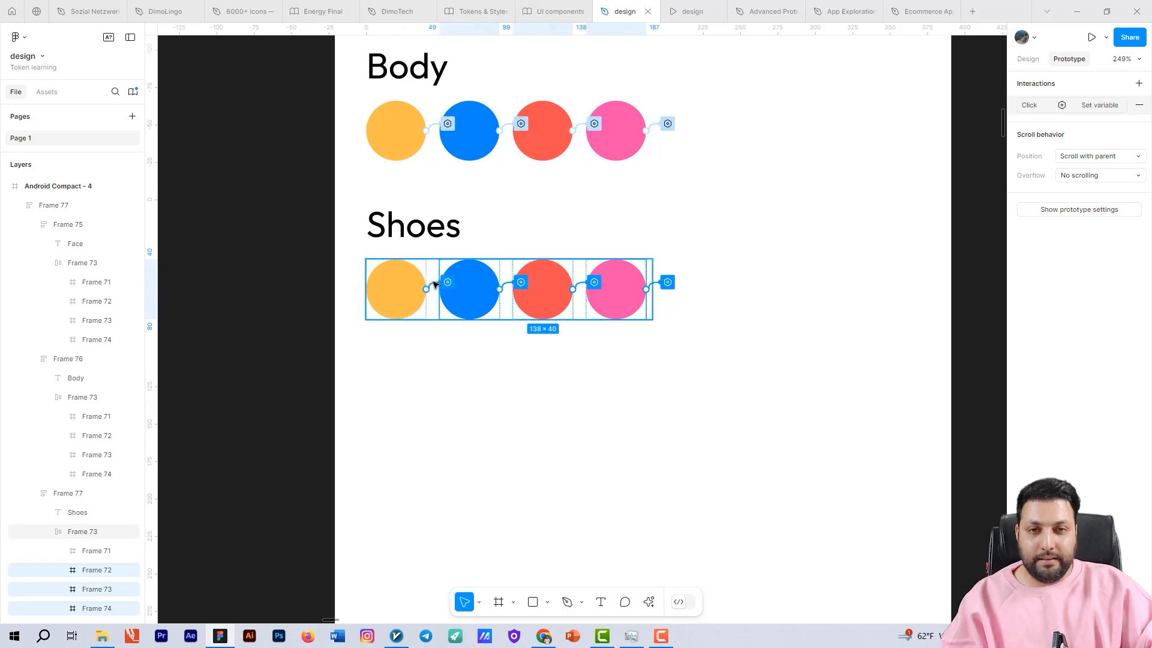
pyautogui.keyDown('shift'); pyautogui.click(413, 287); pyautogui.keyUp('shift')
pyautogui.click(433, 285)
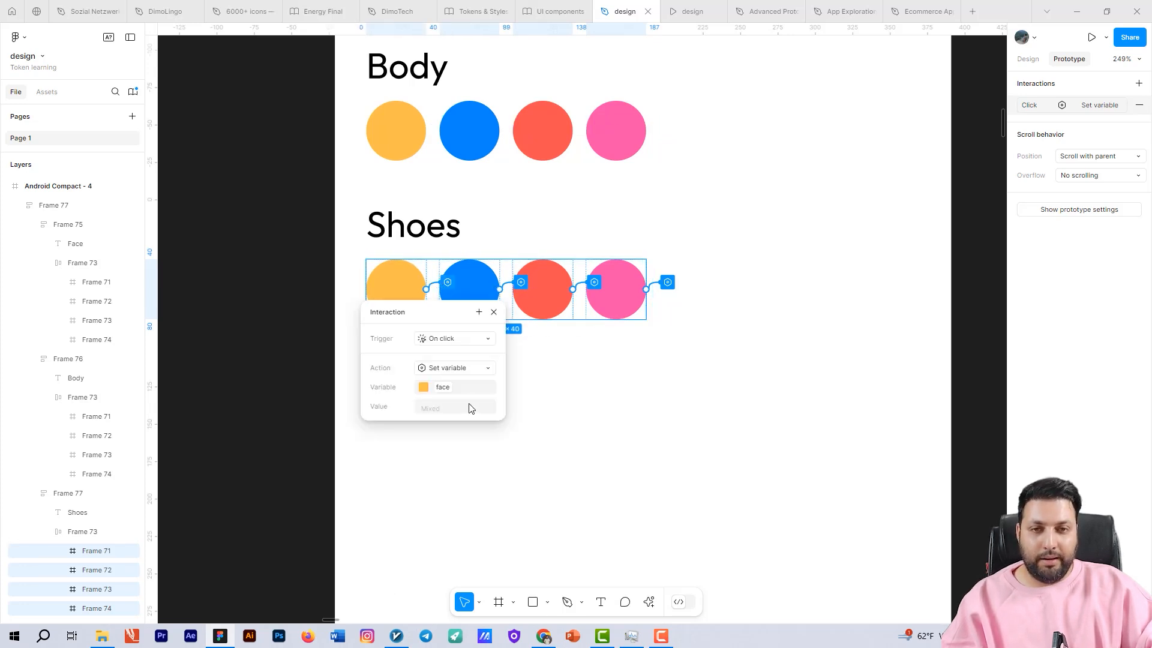
pyautogui.click(429, 391)
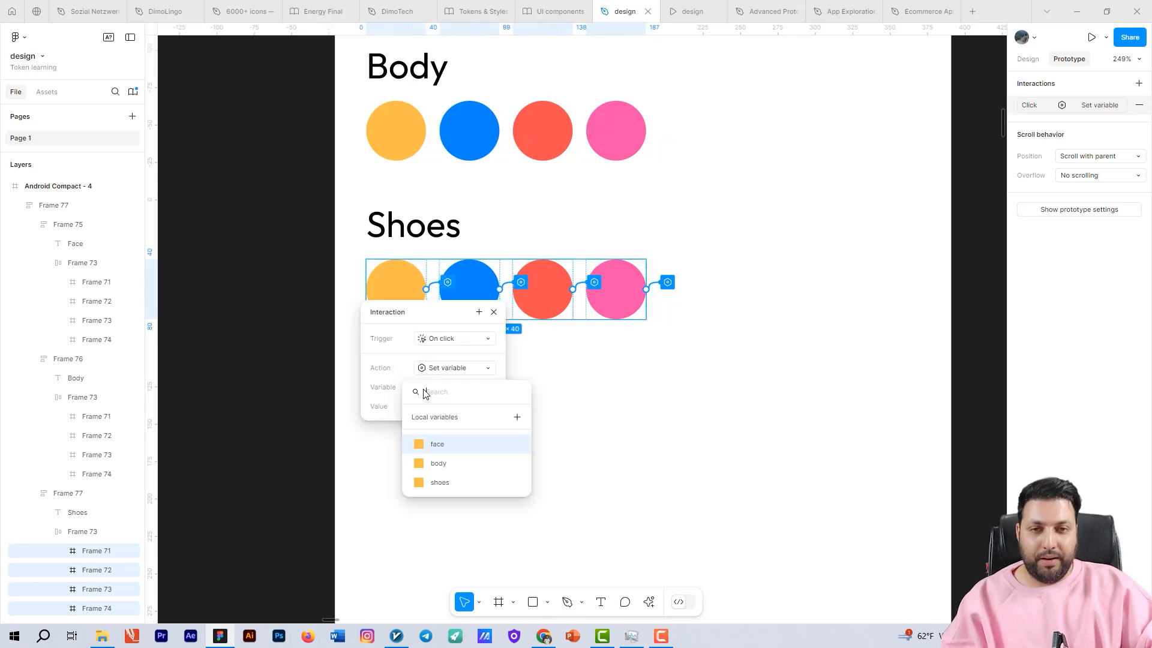
pyautogui.click(454, 485)
pyautogui.click(617, 432)
# Open the running prototype and test the Face swatches: blue, red, pink and yellow
pyautogui.scroll(-5, 621, 423)
pyautogui.click(675, 17)
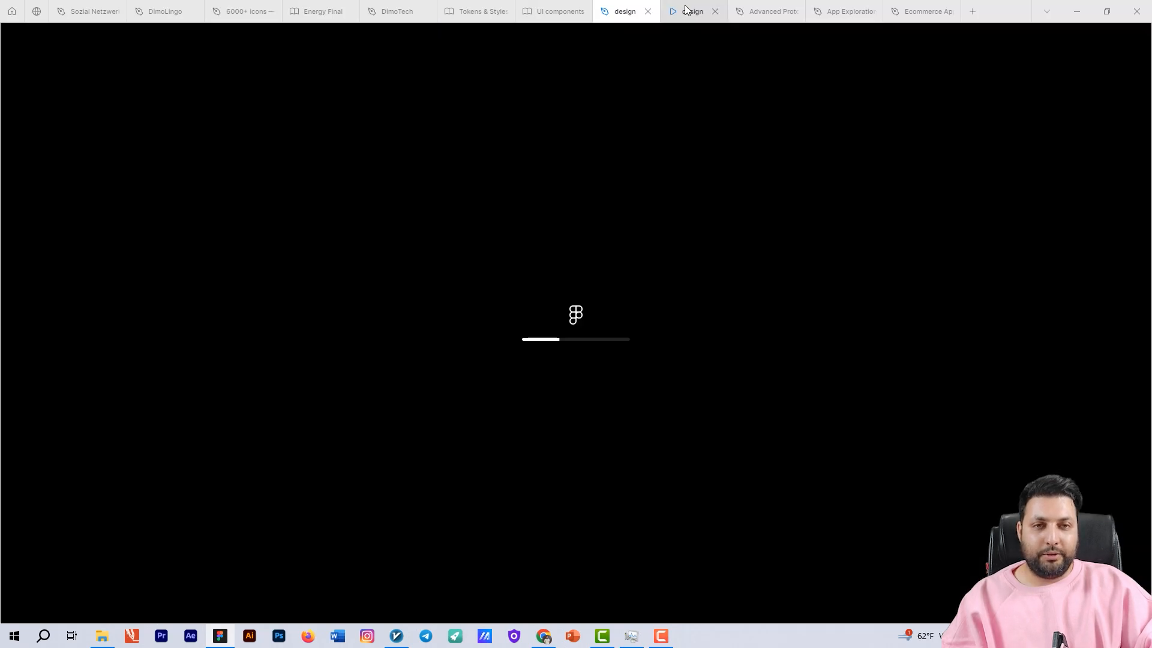
pyautogui.click(506, 349)
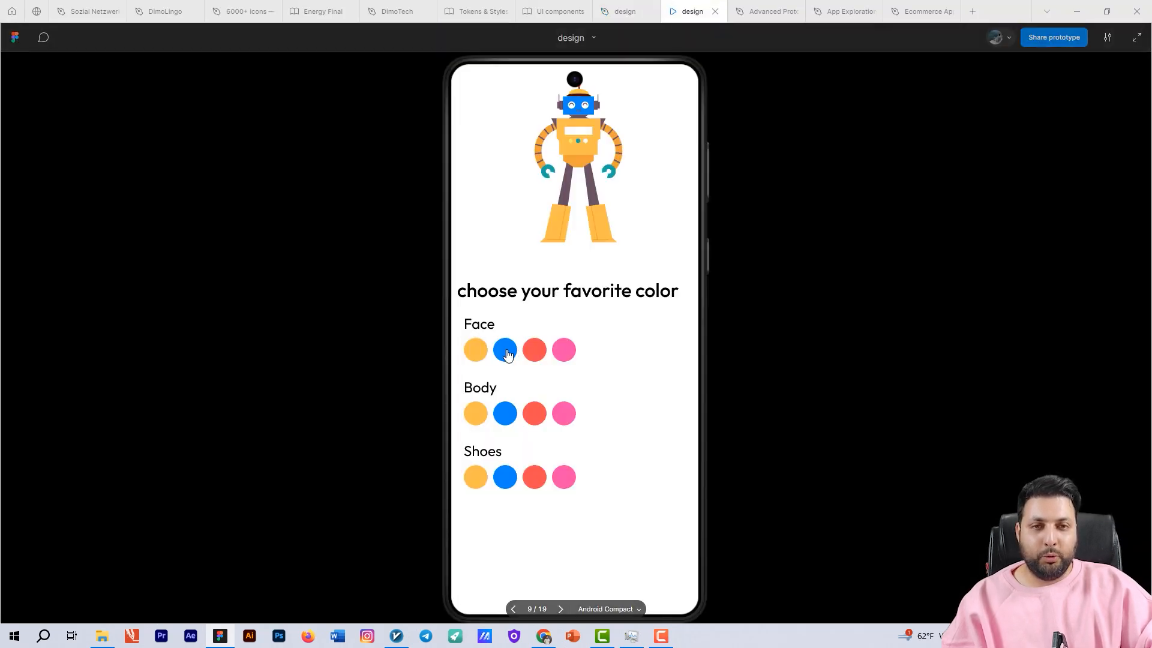
pyautogui.click(533, 350)
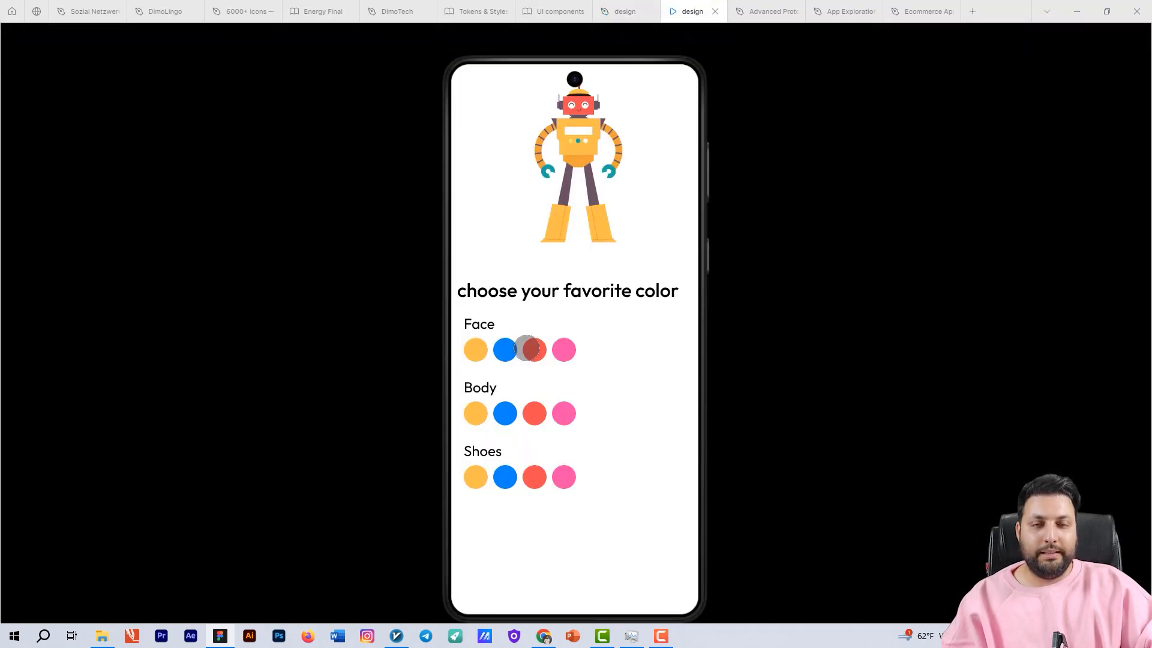
pyautogui.click(561, 351)
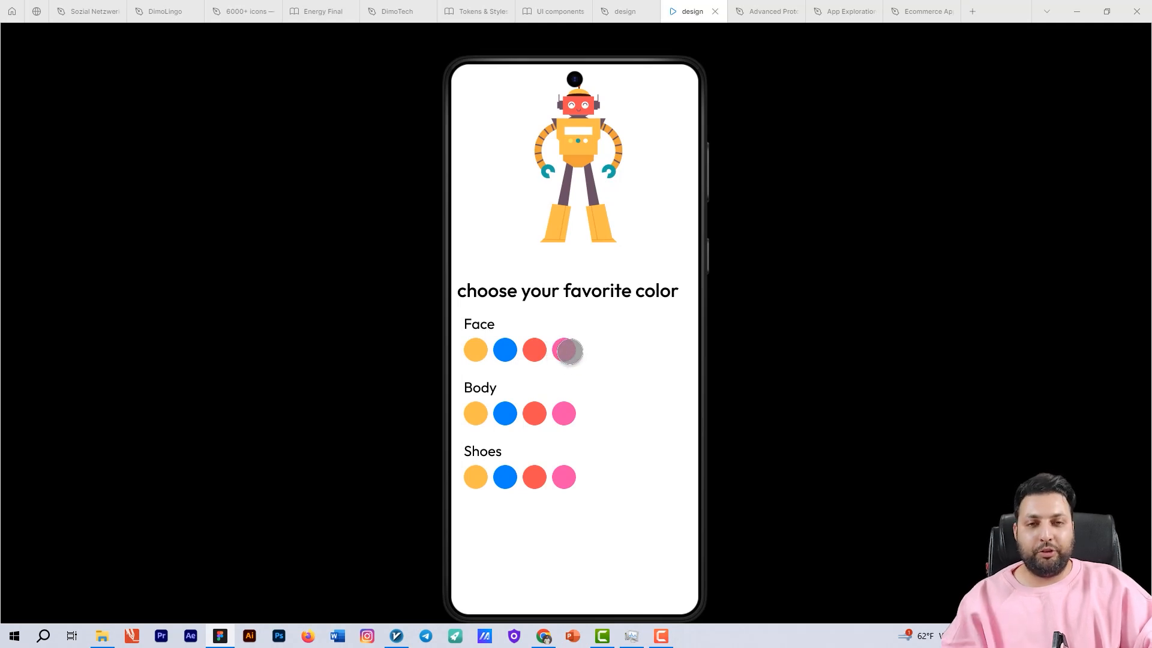
pyautogui.click(477, 349)
# Test the Body swatches in the prototype: blue, red, pink and yellow
pyautogui.click(505, 413)
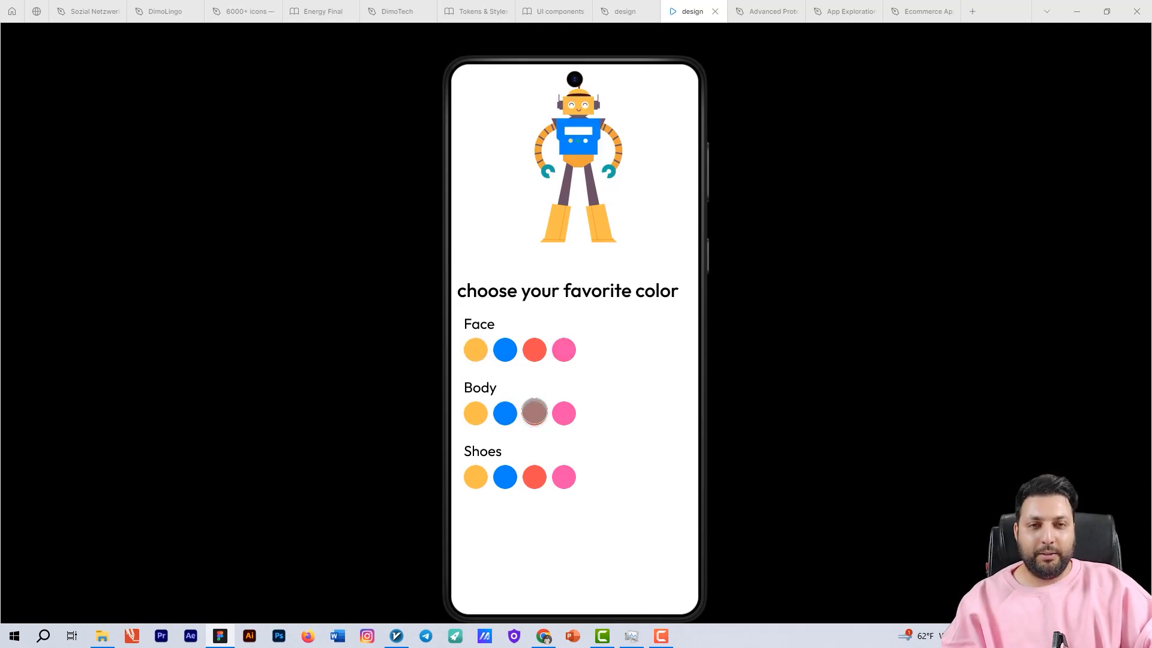
pyautogui.click(535, 413)
pyautogui.click(563, 412)
pyautogui.click(477, 413)
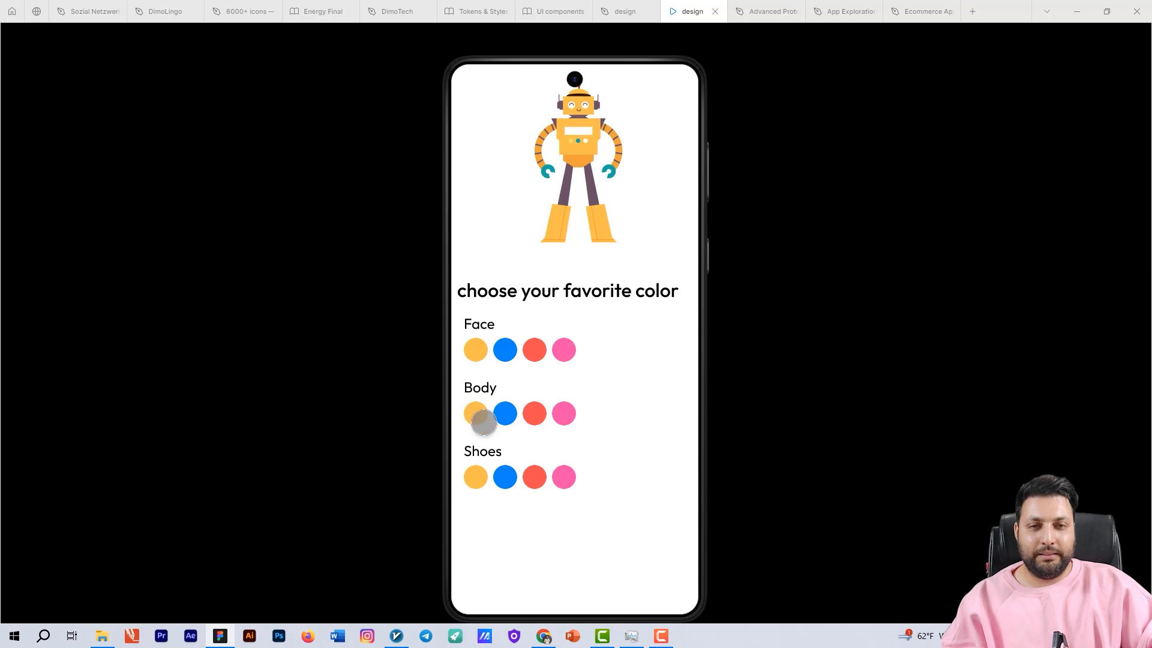
# Test the Shoes swatches in the prototype, trying every color and ending on yellow
pyautogui.click(503, 476)
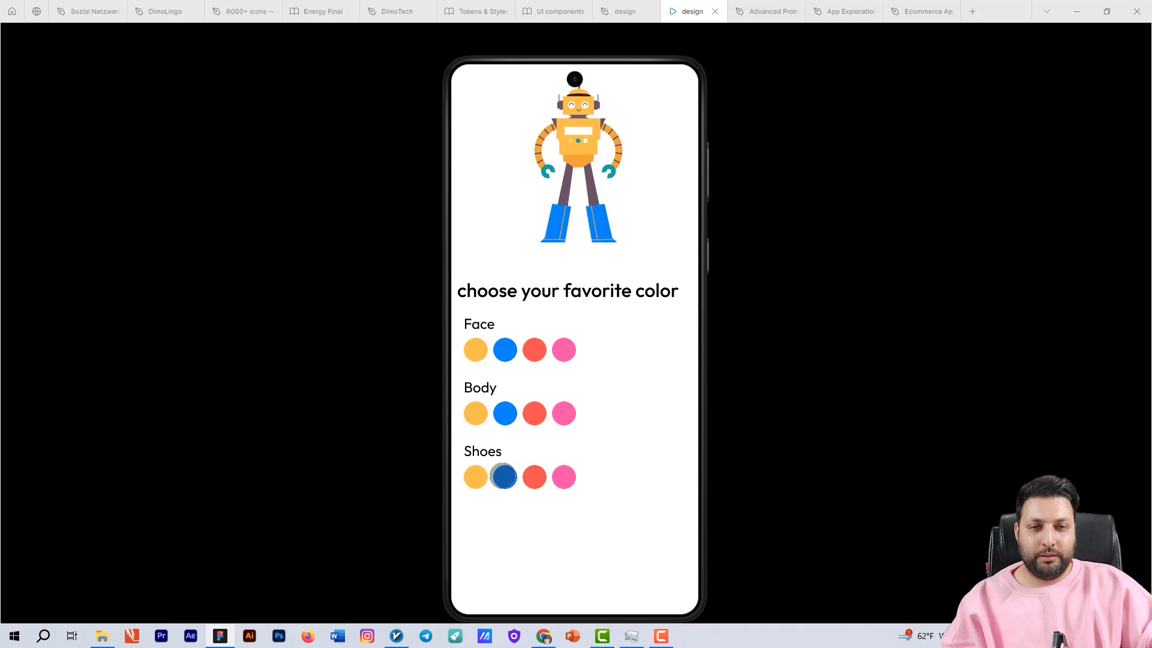
pyautogui.click(534, 477)
pyautogui.click(563, 477)
pyautogui.click(533, 476)
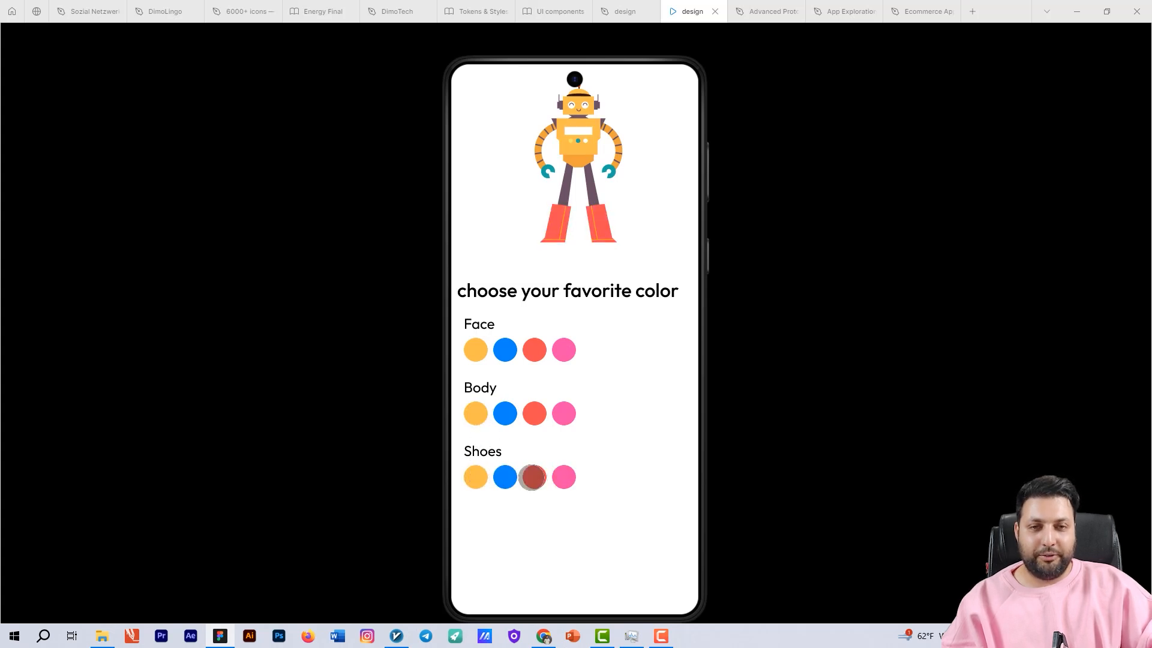
pyautogui.click(505, 477)
pyautogui.click(475, 477)
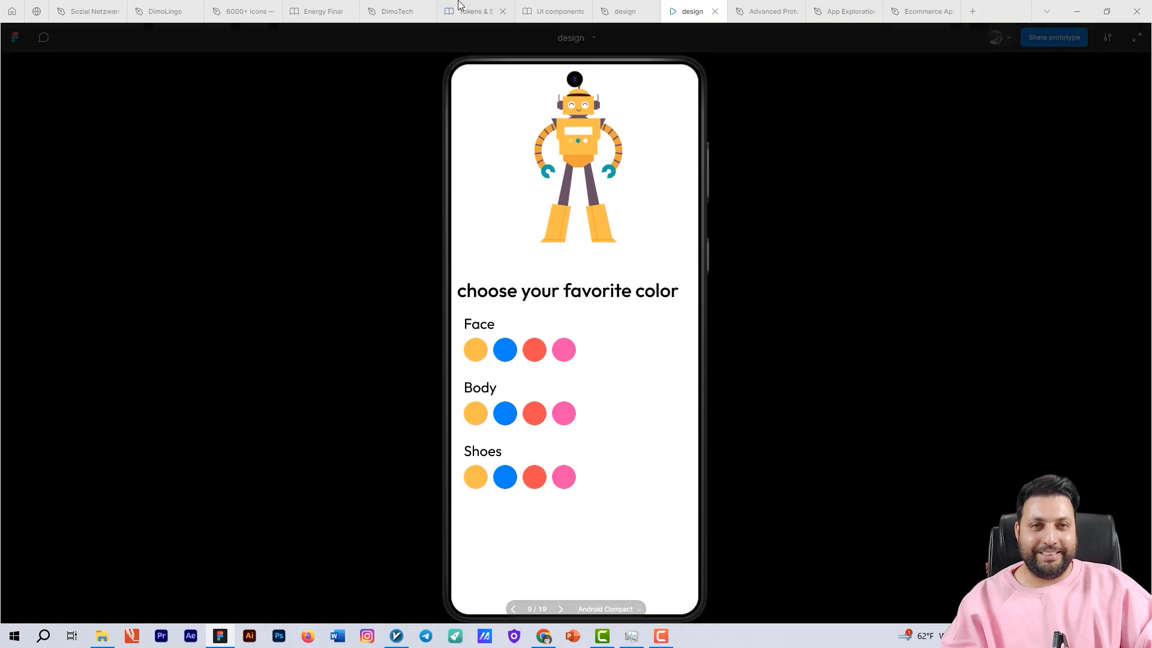
# Return to the design file and select the robot's orange hip piece to inspect it
pyautogui.click(624, 12)
pyautogui.scroll(5, 450, 213)
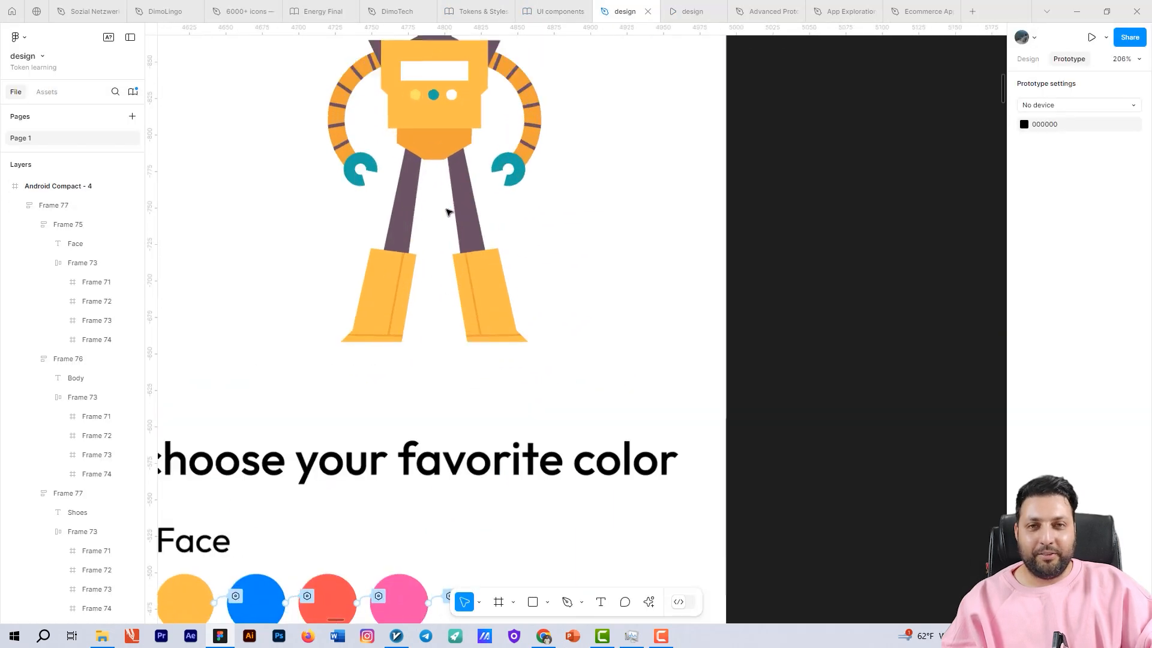
pyautogui.click(441, 150)
pyautogui.doubleClick(441, 149)
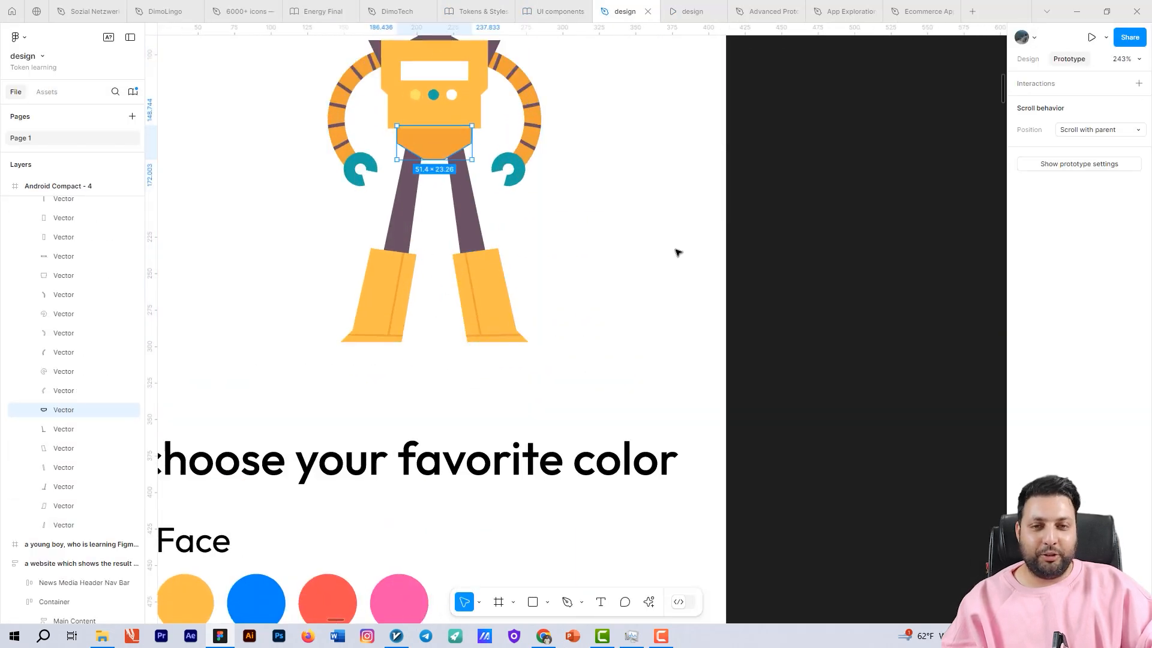
pyautogui.scroll(-5, 676, 249)
pyautogui.moveTo(604, 265); pyautogui.dragTo(548, 253)
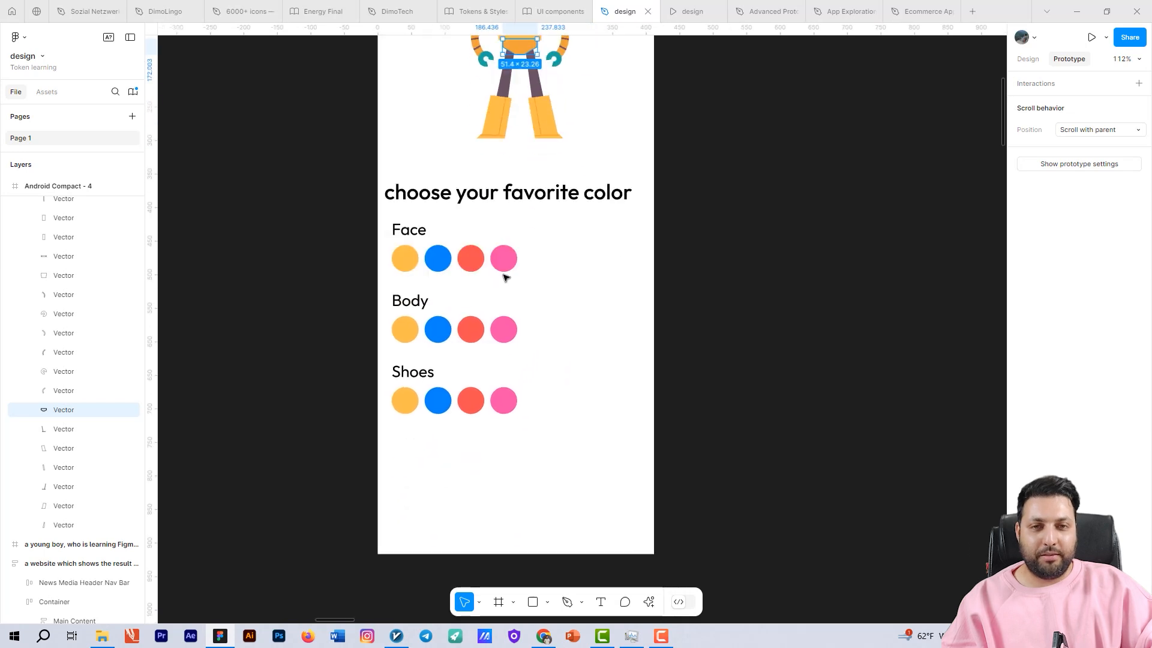
# Duplicate the Body swatch row and change the copy's label to "Shorts"
pyautogui.doubleClick(461, 313)
pyautogui.hotkey('ctrl', 'd')
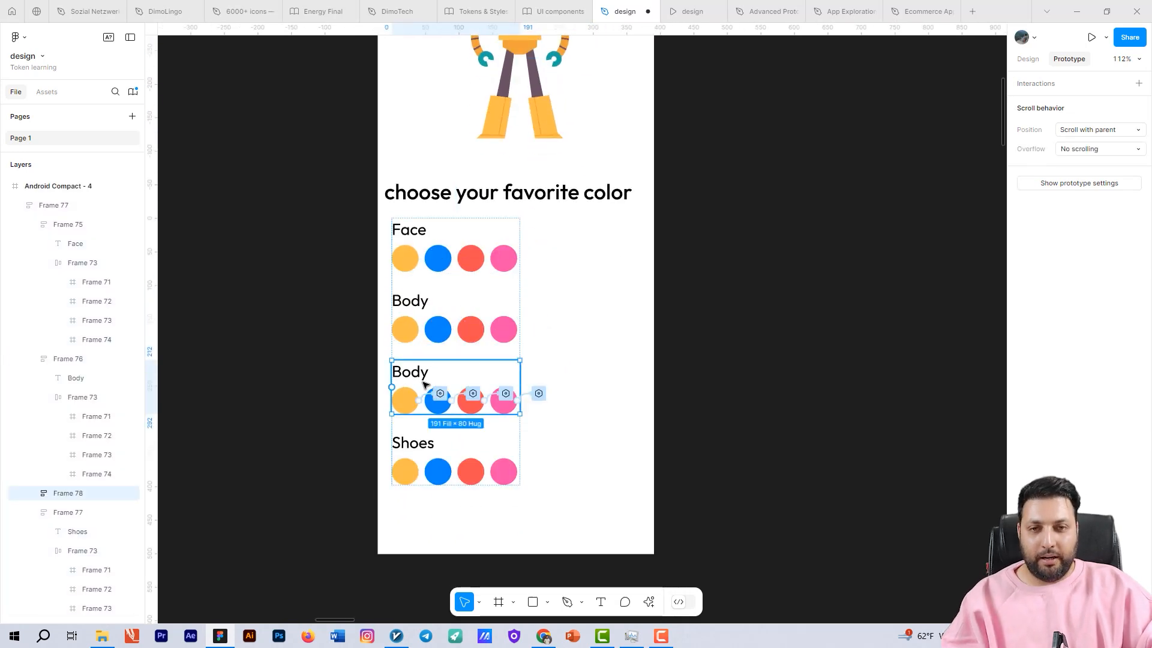
pyautogui.click(423, 378)
pyautogui.doubleClick(422, 376)
pyautogui.write('S')
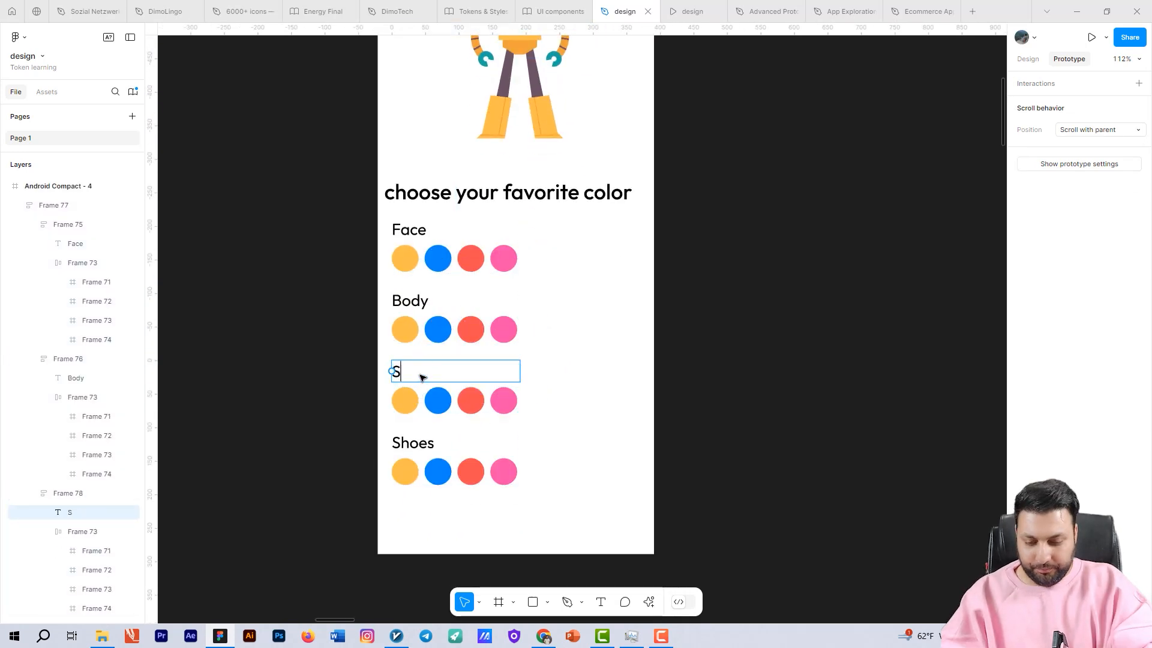
pyautogui.write('hortsd')
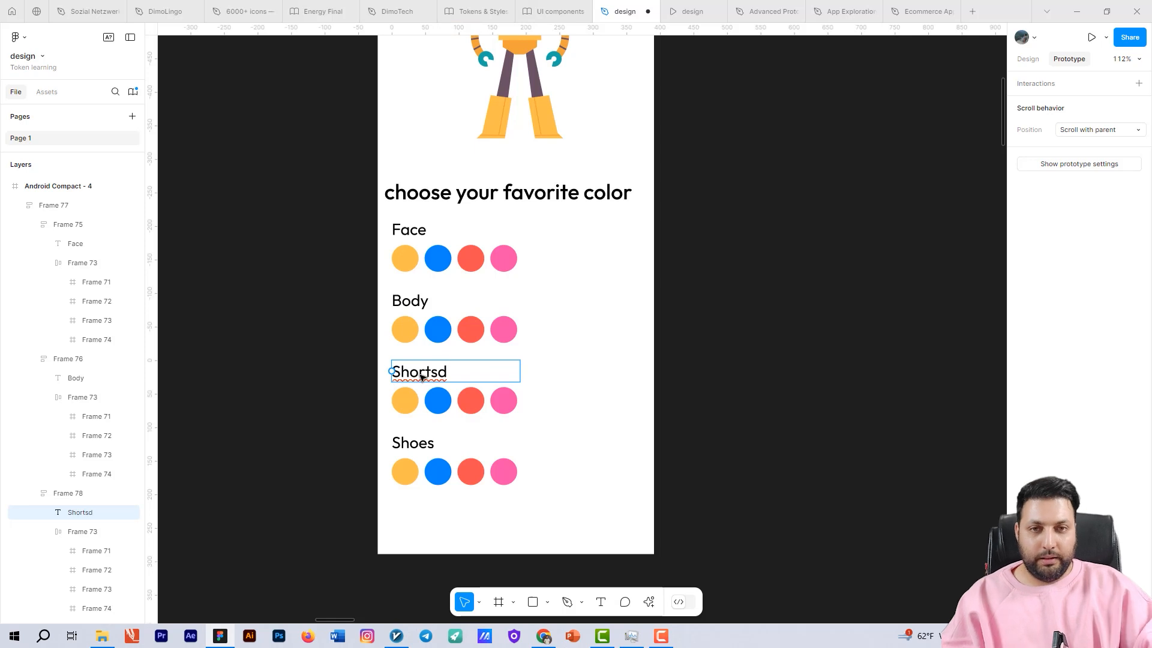
pyautogui.press('BackSpace')
pyautogui.press('Escape')
pyautogui.click(790, 374)
# Examine the new Shorts swatch row and compare it with the robot's orange hip piece
pyautogui.scroll(-3, 789, 374)
pyautogui.moveTo(790, 374); pyautogui.dragTo(717, 416)
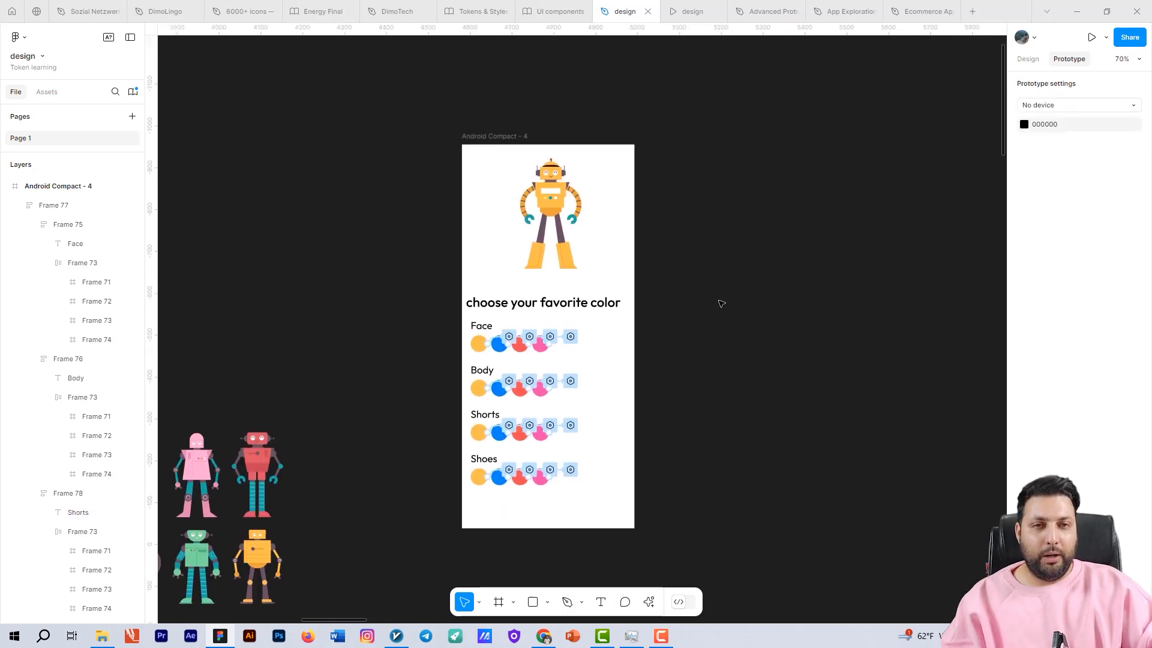
pyautogui.scroll(5, 617, 257)
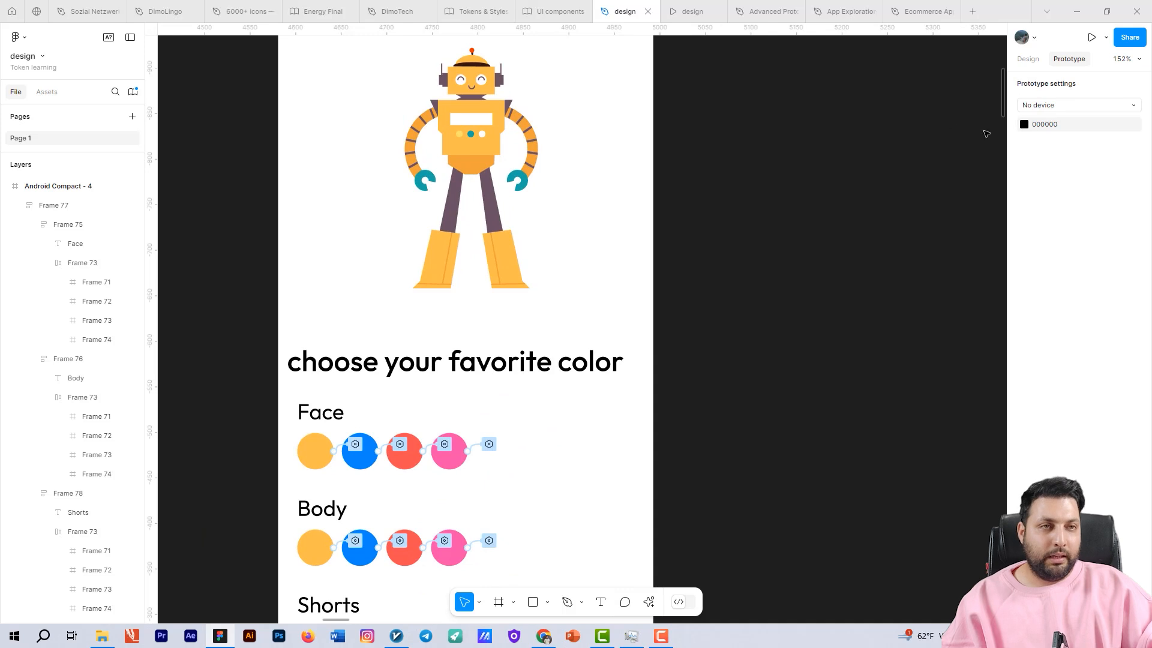
pyautogui.click(1029, 59)
pyautogui.scroll(-3, 403, 355)
pyautogui.scroll(-2, 442, 368)
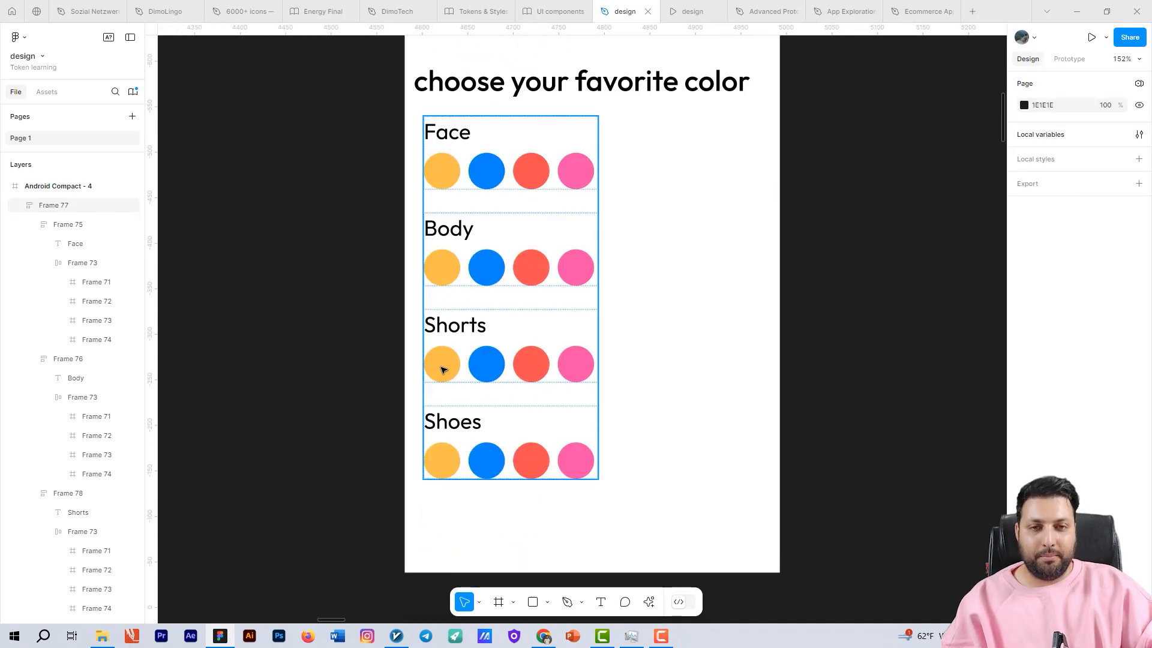
pyautogui.click(447, 370)
pyautogui.scroll(3, 599, 485)
pyautogui.moveTo(600, 486); pyautogui.dragTo(558, 517)
pyautogui.scroll(2, 501, 188)
pyautogui.scroll(4, 501, 189)
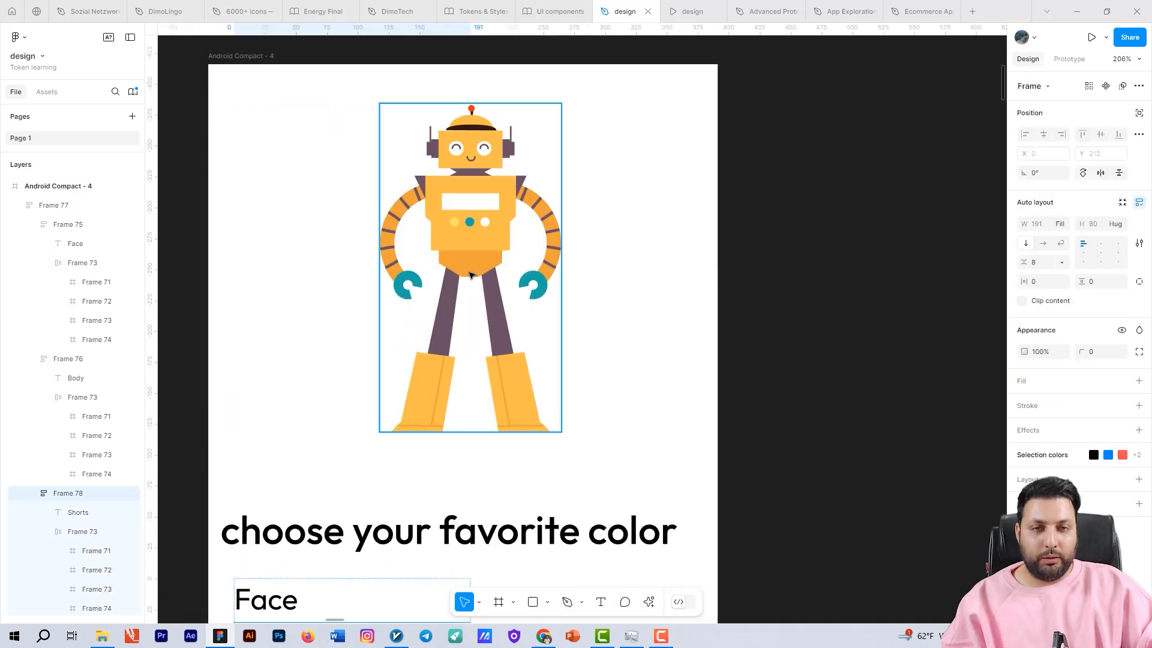
pyautogui.scroll(-1, 651, 344)
pyautogui.scroll(-4, 651, 344)
pyautogui.moveTo(714, 406); pyautogui.dragTo(627, 269)
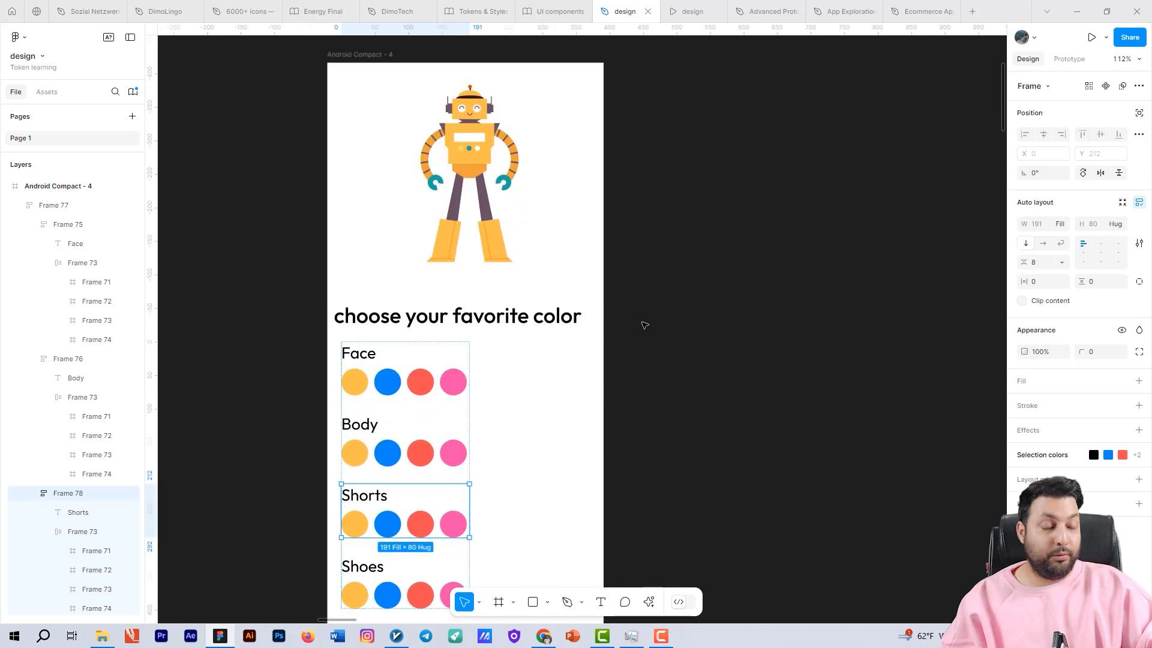
pyautogui.moveTo(680, 305); pyautogui.dragTo(667, 251)
pyautogui.scroll(3, 334, 480)
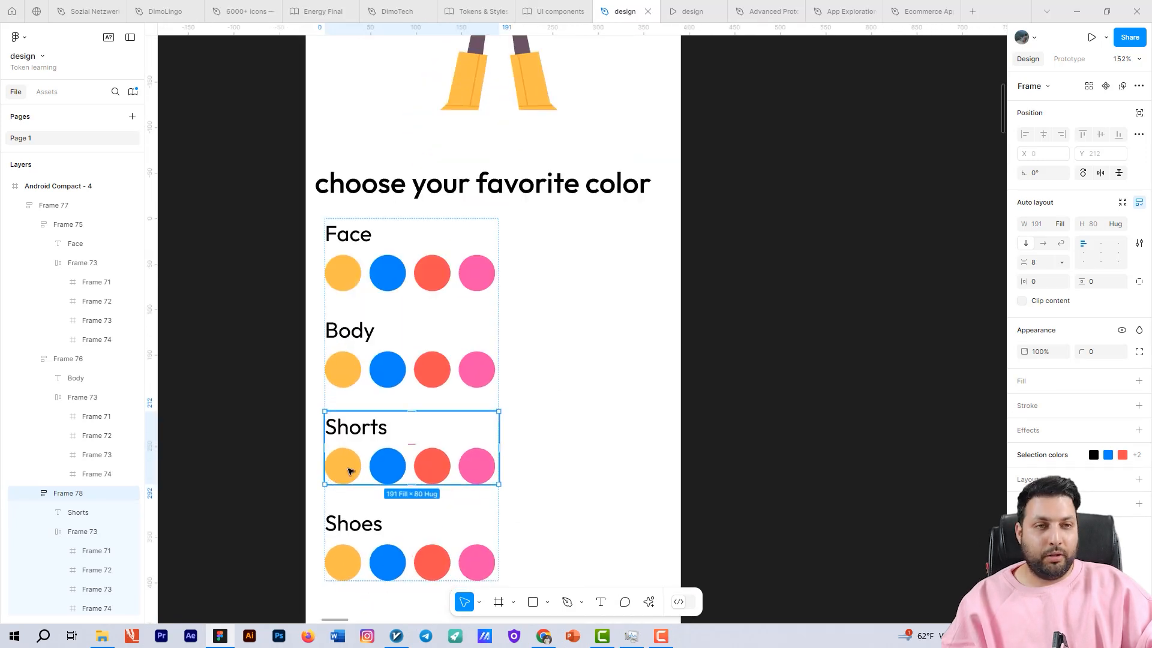
# Create a local color variable named "shorts" alongside the face, body and shoes variables
pyautogui.click(909, 279)
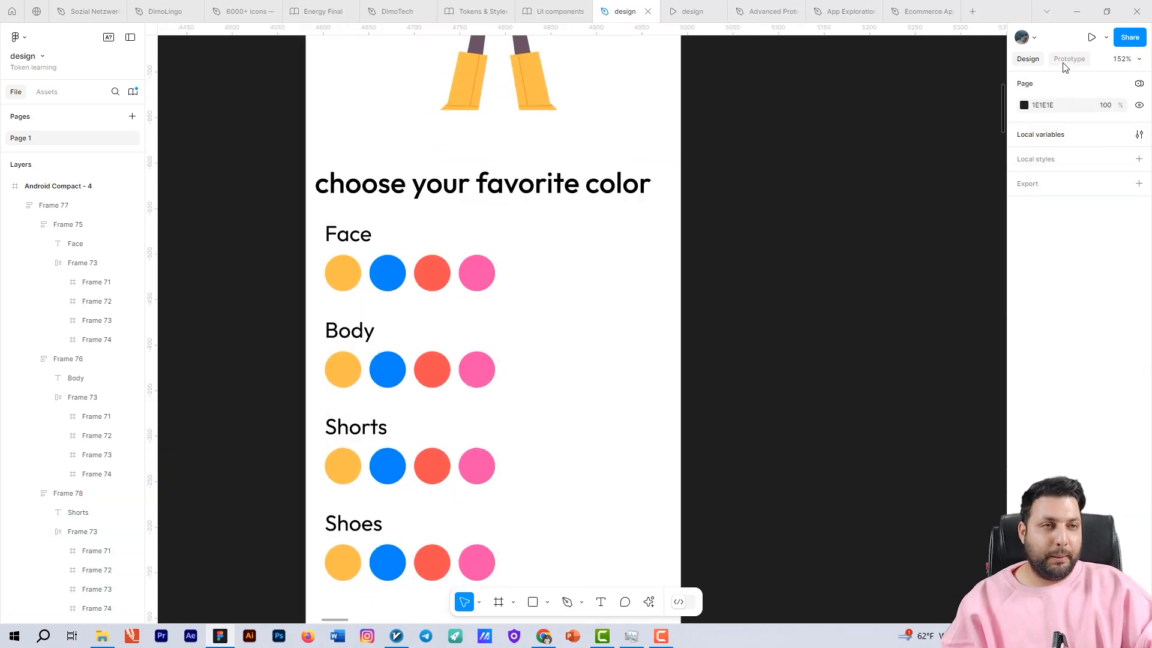
pyautogui.click(1138, 137)
pyautogui.click(753, 307)
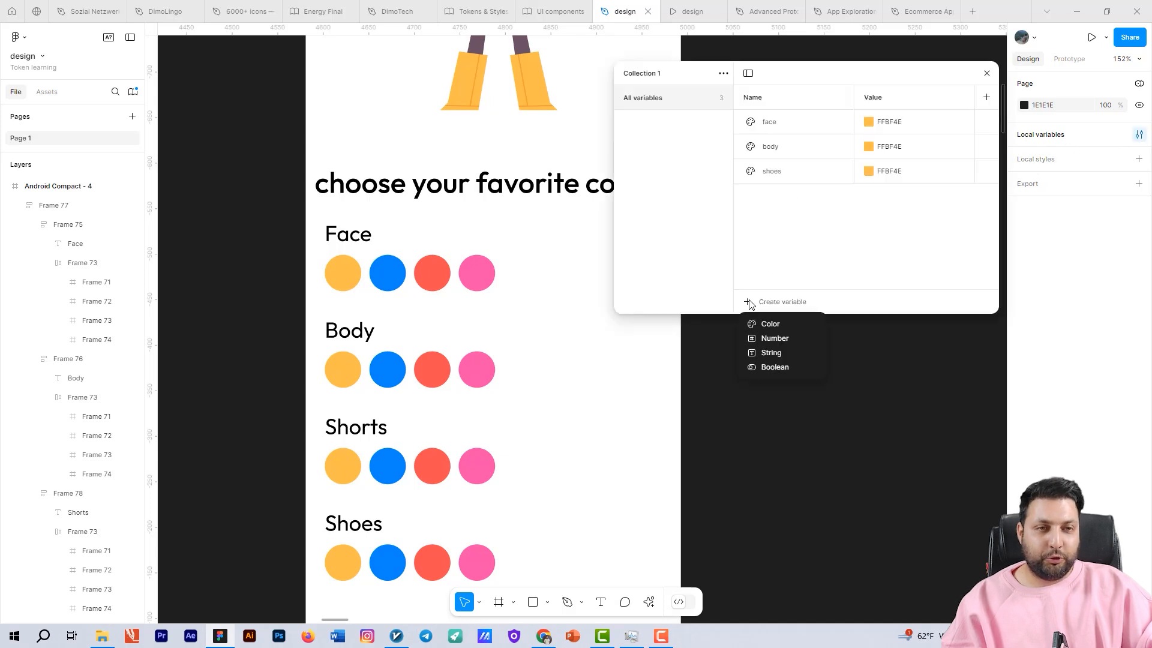
pyautogui.click(764, 326)
pyautogui.write('shortsd')
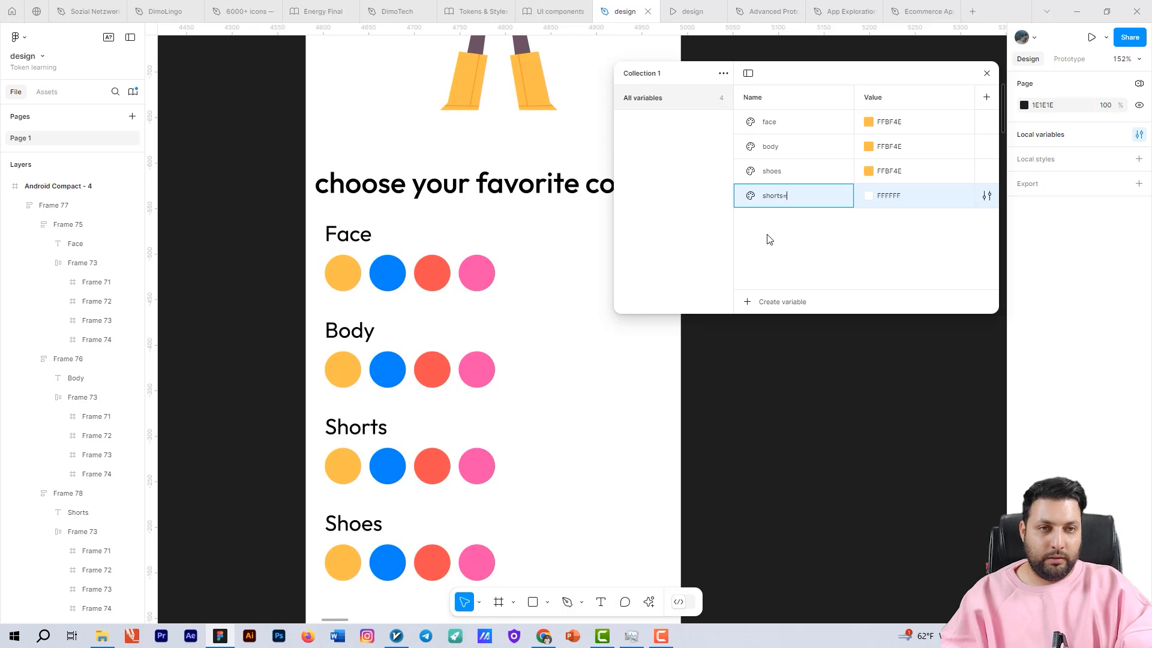
pyautogui.press('BackSpace')
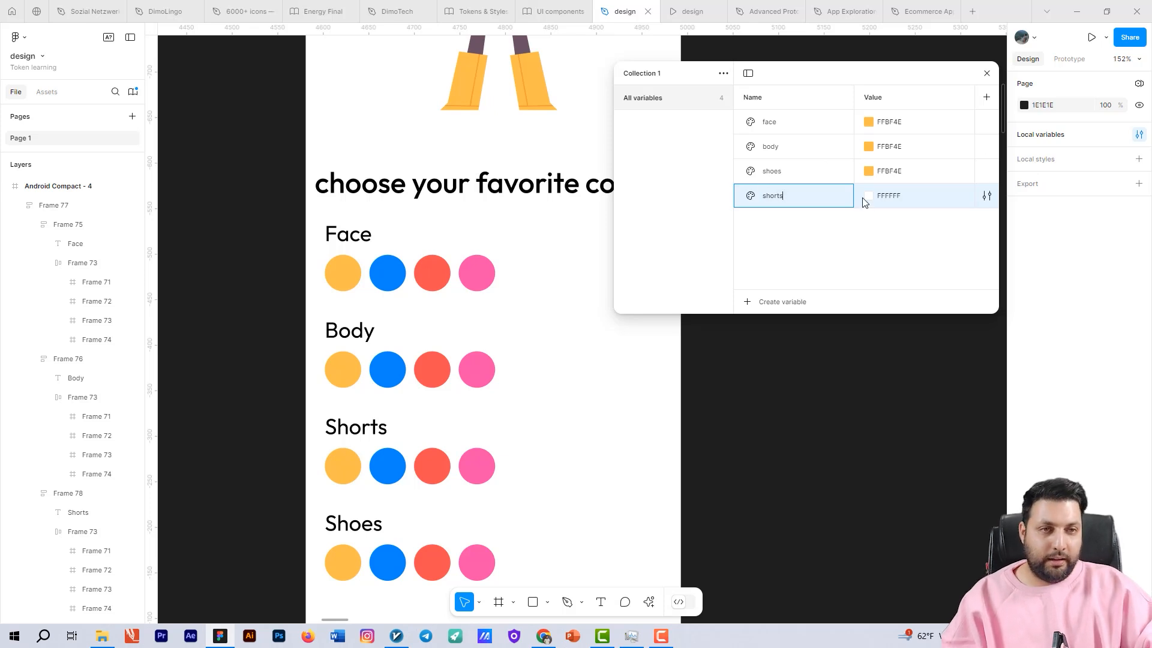
# Set the shorts variable's color to EFA23B by sampling the robot's orange hip piece, and close the variables
pyautogui.click(873, 196)
pyautogui.click(880, 393)
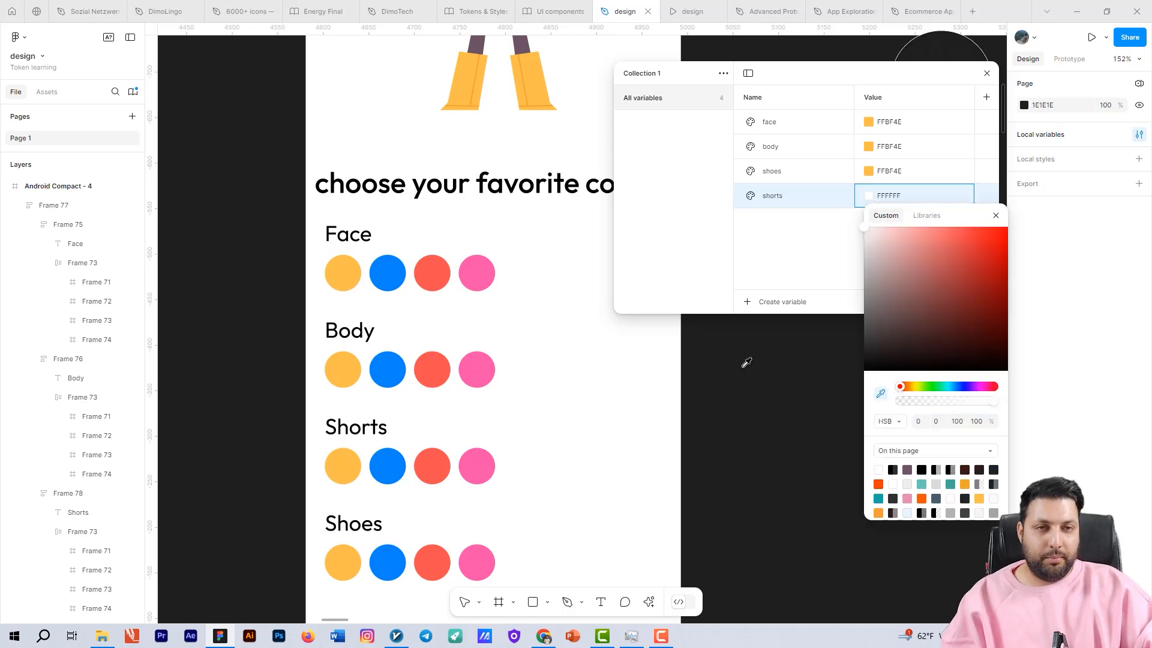
pyautogui.scroll(5, 540, 375)
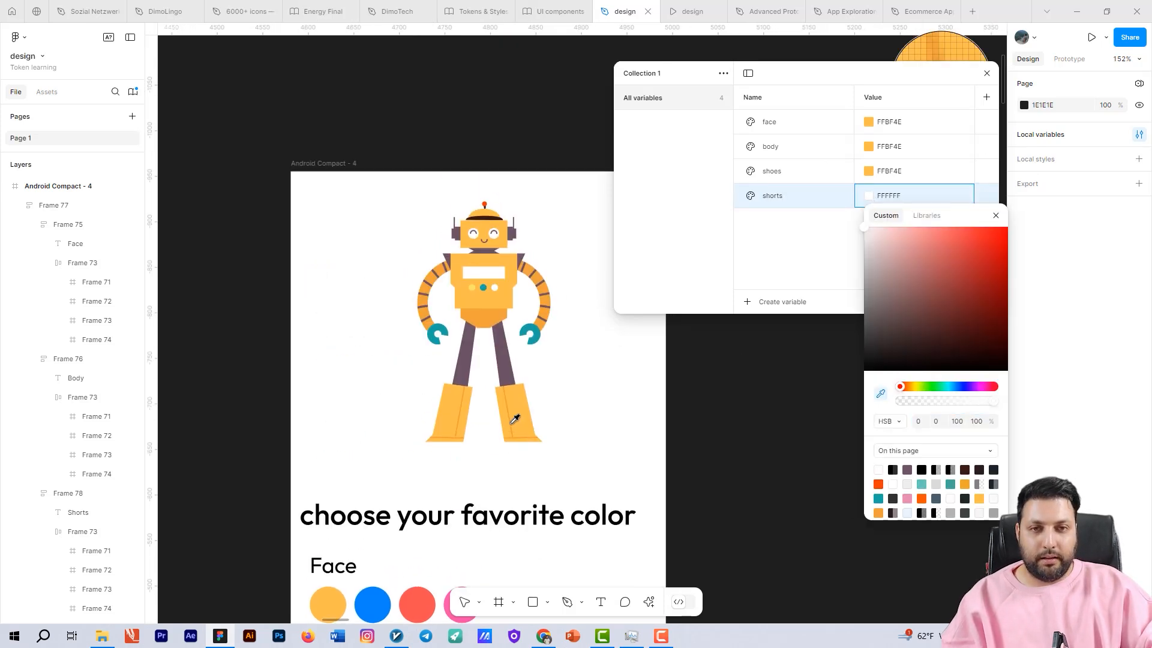
pyautogui.click(495, 314)
pyautogui.click(759, 457)
pyautogui.scroll(-3, 773, 414)
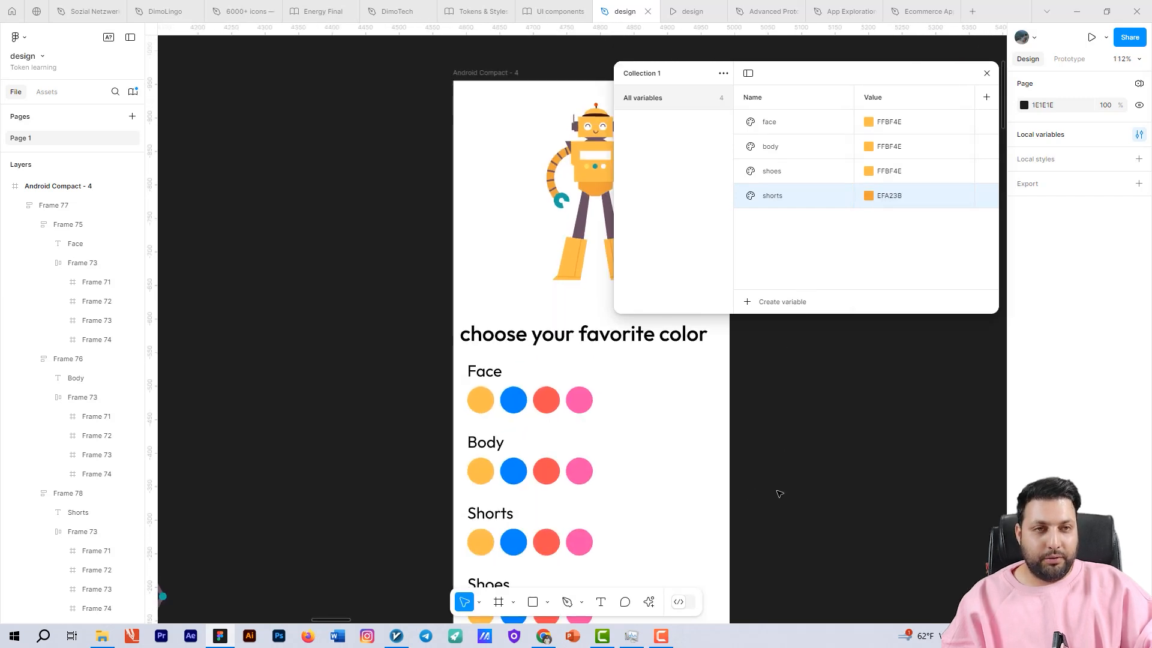
pyautogui.moveTo(779, 494); pyautogui.dragTo(670, 401)
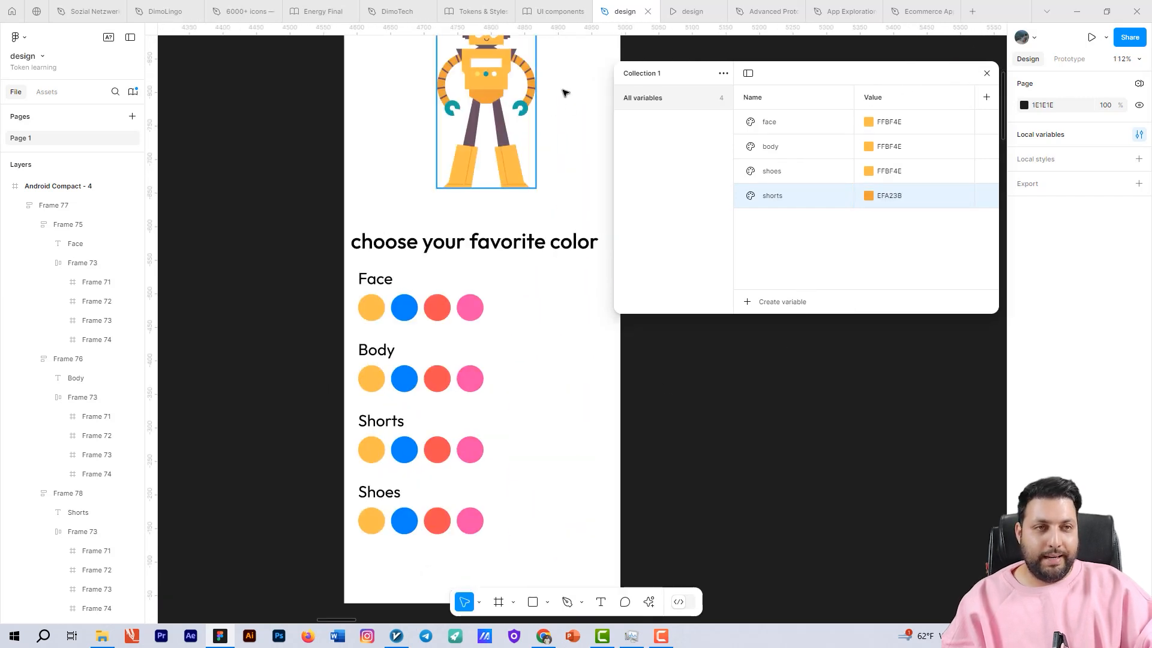
pyautogui.click(986, 73)
# Bind the fill of the robot's orange hip piece to the shoes variable
pyautogui.scroll(5, 535, 342)
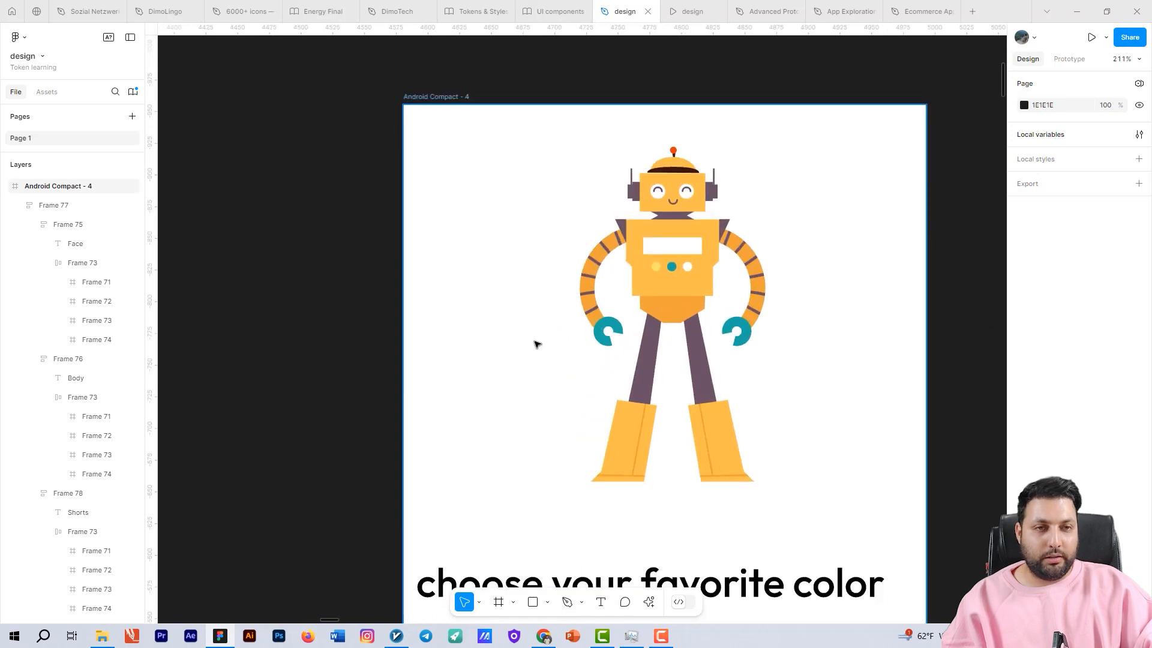
pyautogui.keyDown('ctrl'); pyautogui.click(706, 308); pyautogui.keyUp('ctrl')
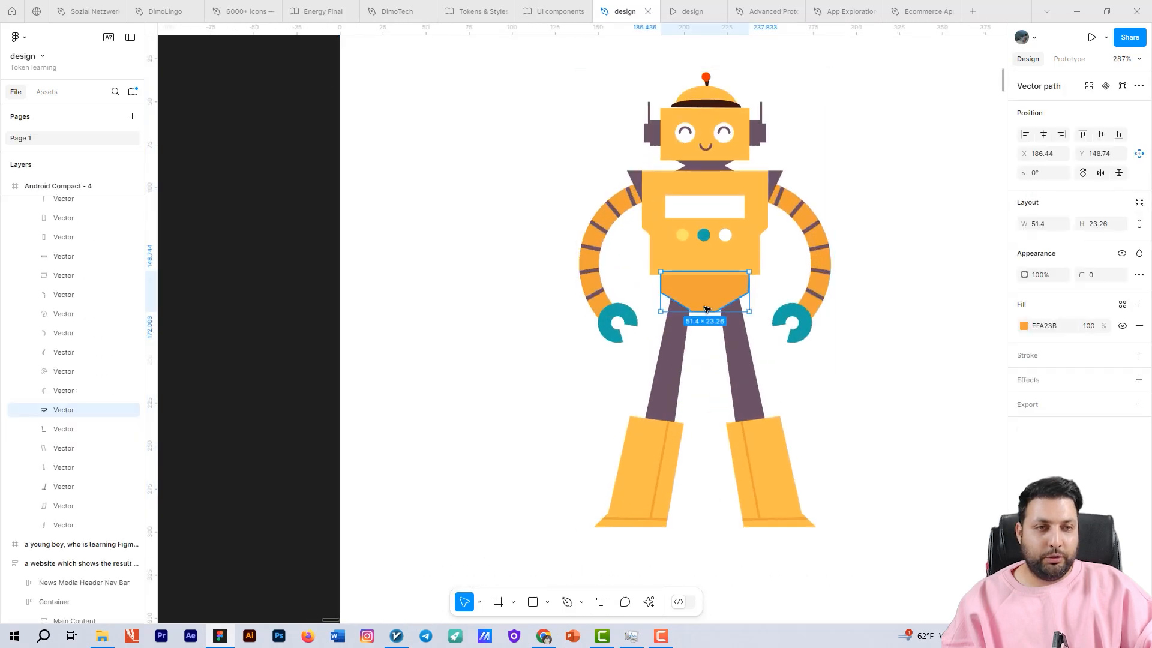
pyautogui.click(1121, 305)
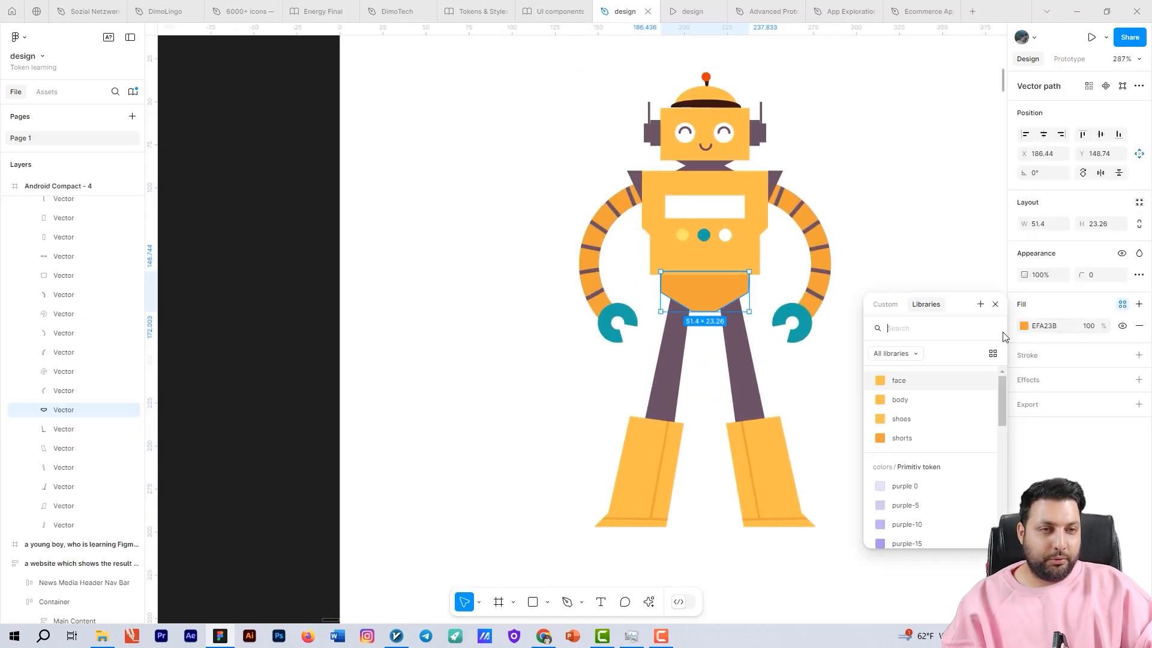
pyautogui.click(916, 419)
pyautogui.scroll(-5, 814, 316)
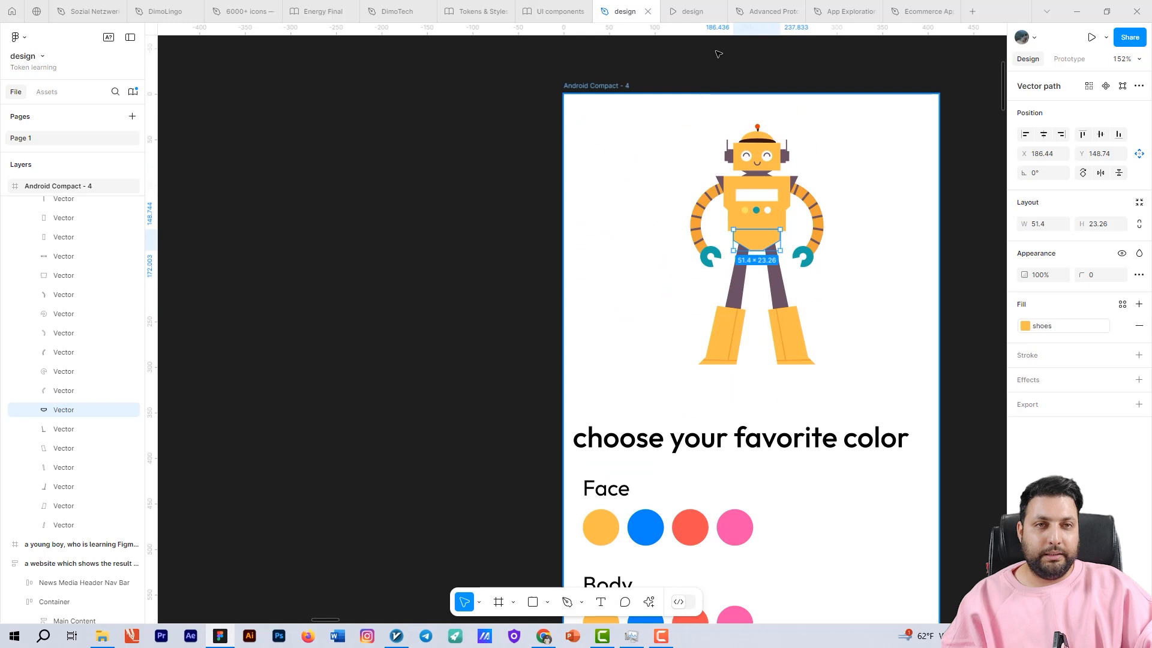
# Test the blue Shorts swatch and the blue, red and pink Shoes swatches in the prototype, ending on blue shoes
pyautogui.click(670, 13)
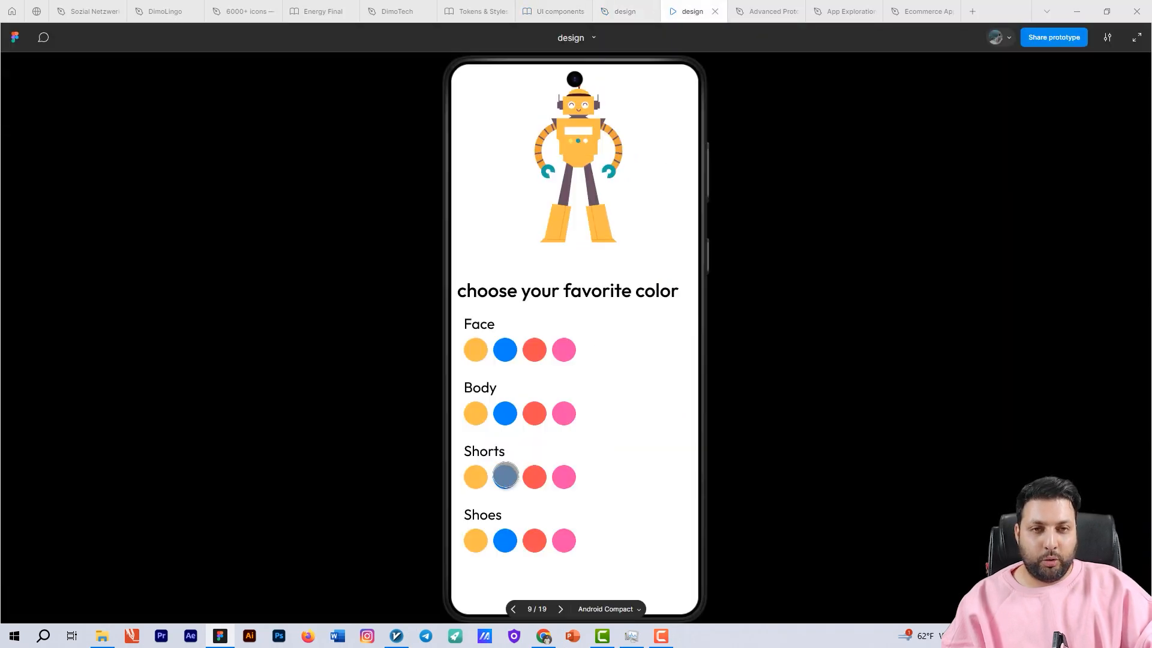
pyautogui.click(505, 476)
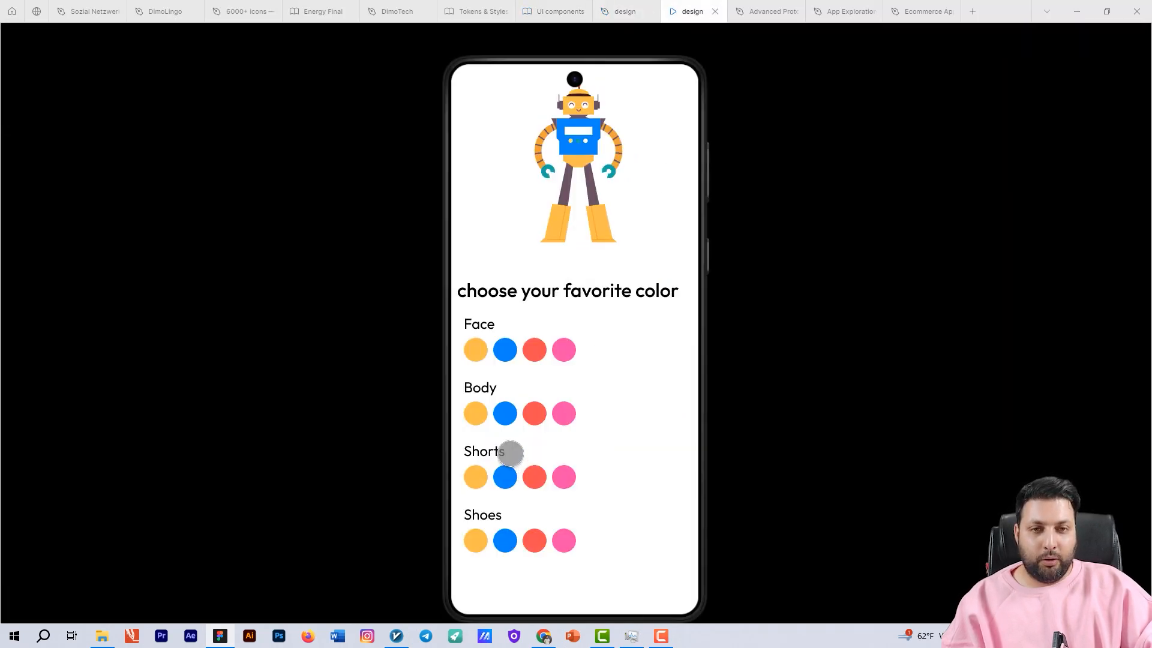
pyautogui.click(505, 540)
pyautogui.click(533, 541)
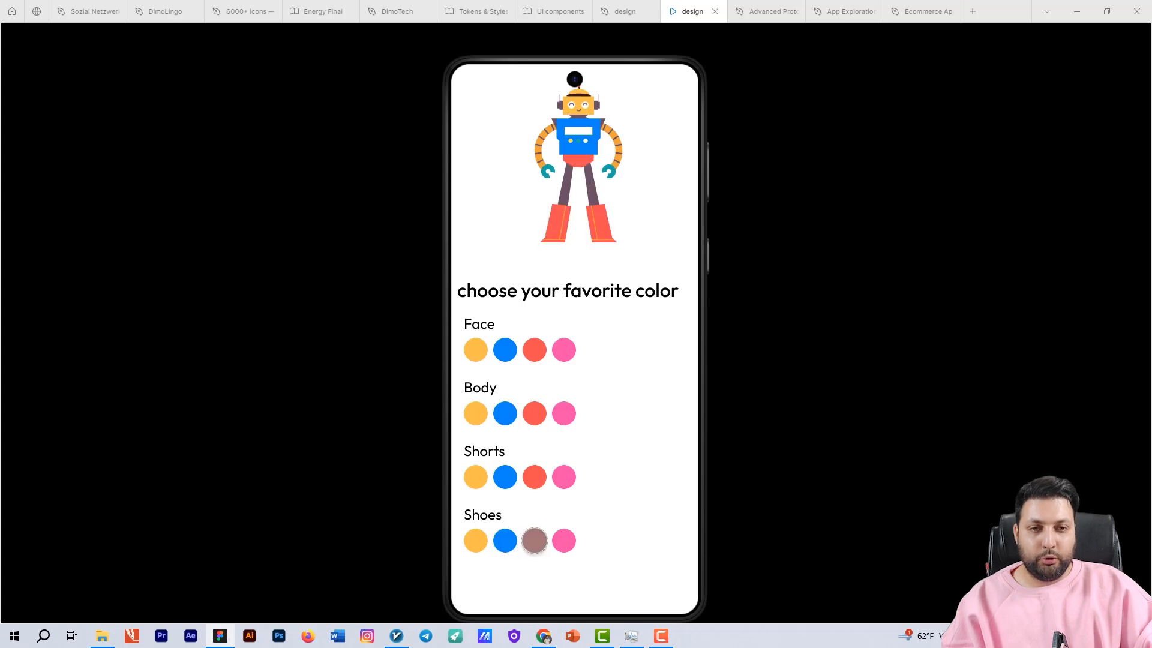
pyautogui.click(563, 538)
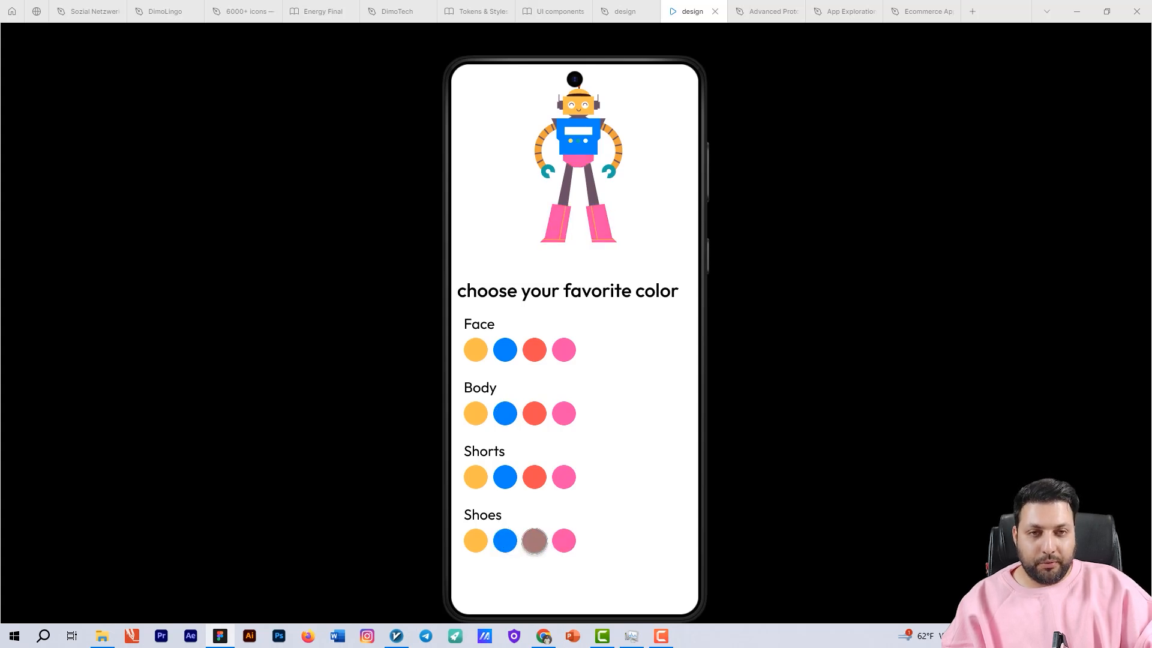
pyautogui.click(534, 540)
pyautogui.click(505, 539)
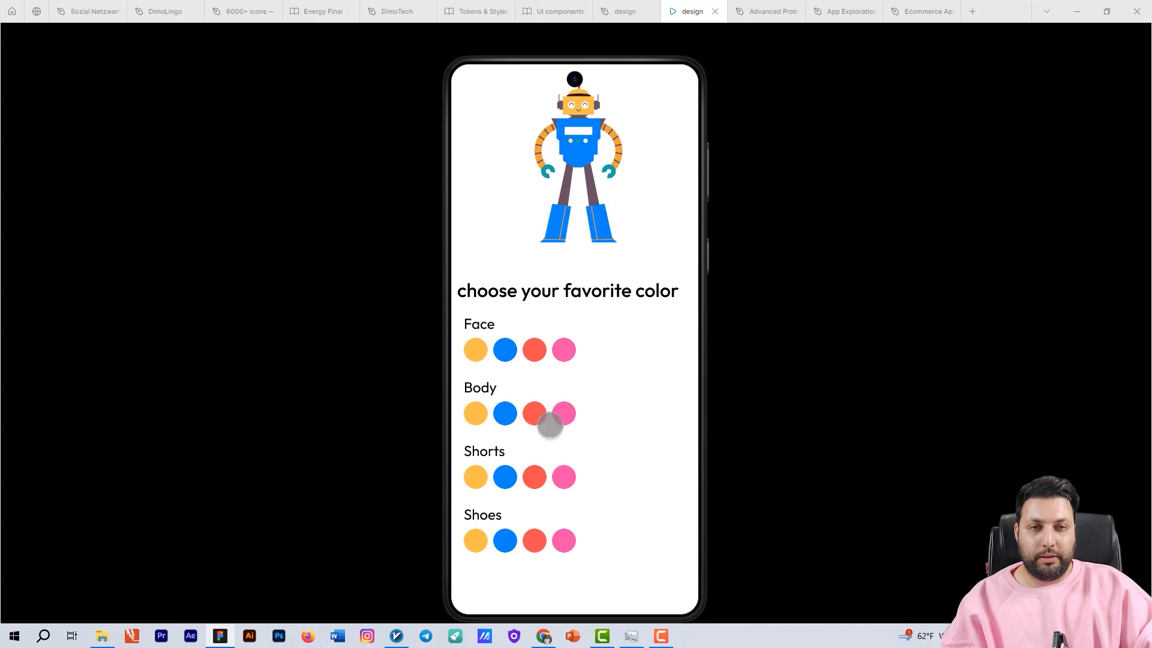
# Return to the design file and inspect the click interaction on the yellow Shorts swatch
pyautogui.click(624, 11)
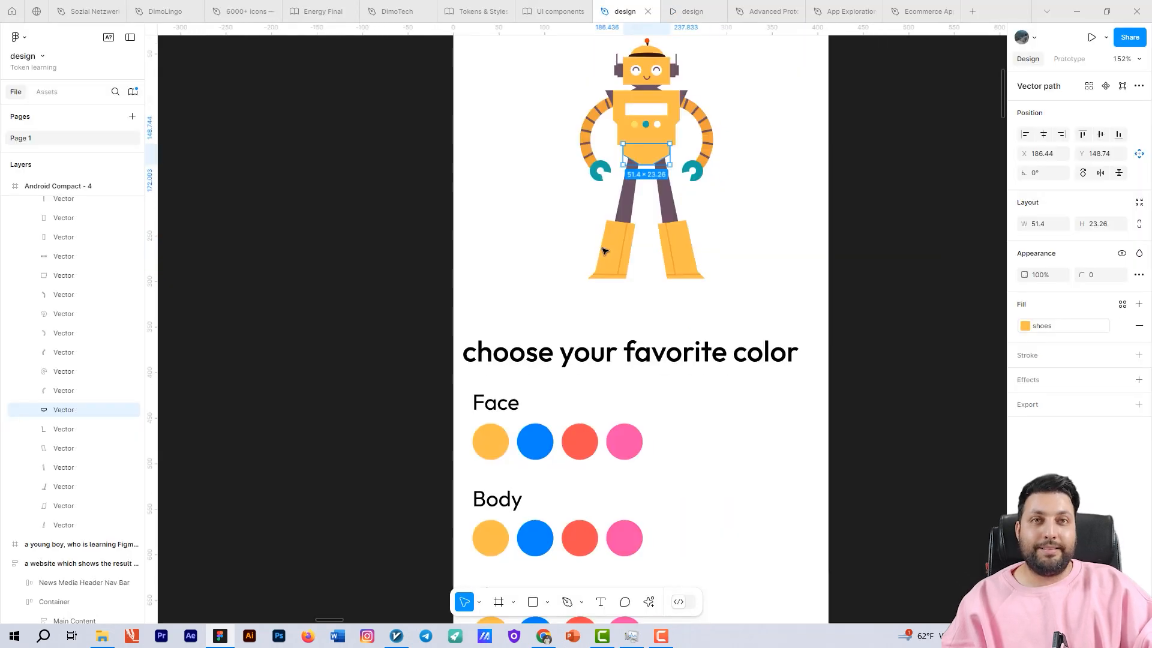
pyautogui.scroll(-5, 603, 250)
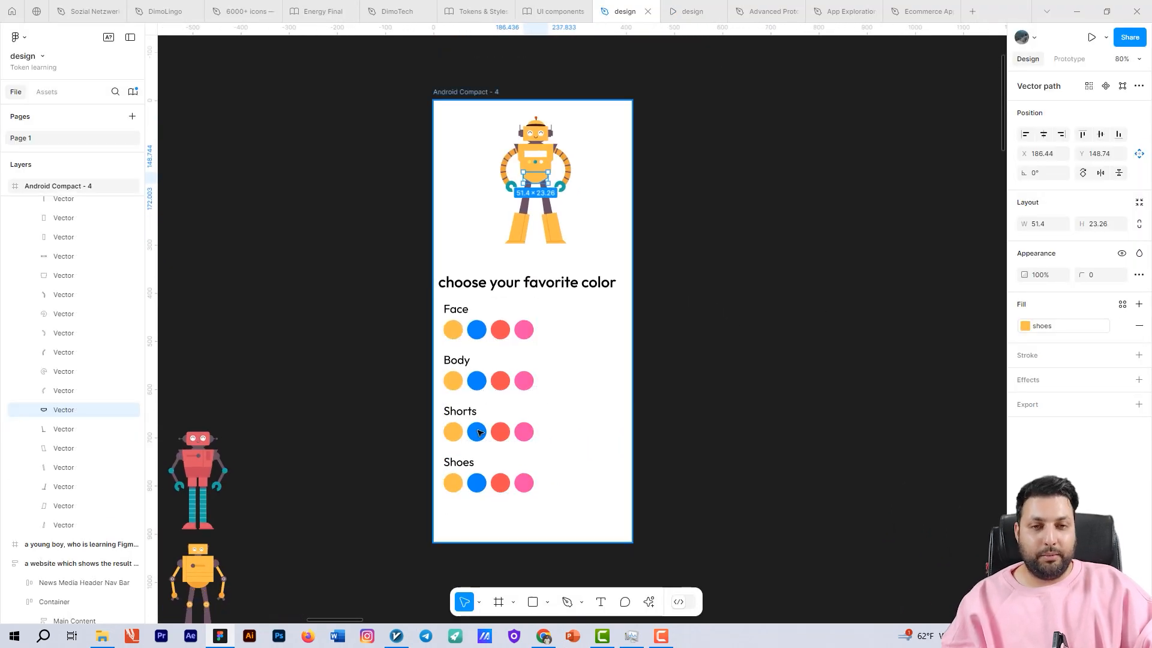
pyautogui.scroll(3, 478, 432)
pyautogui.click(442, 430)
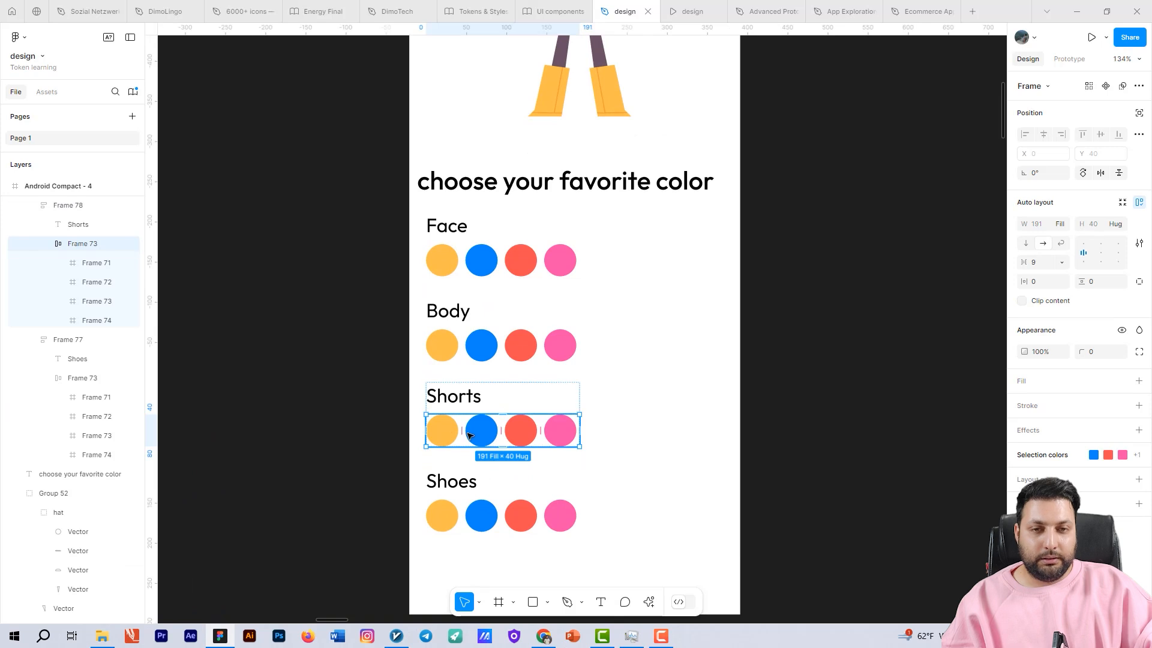
pyautogui.click(444, 435)
pyautogui.scroll(2, 697, 453)
pyautogui.click(1069, 59)
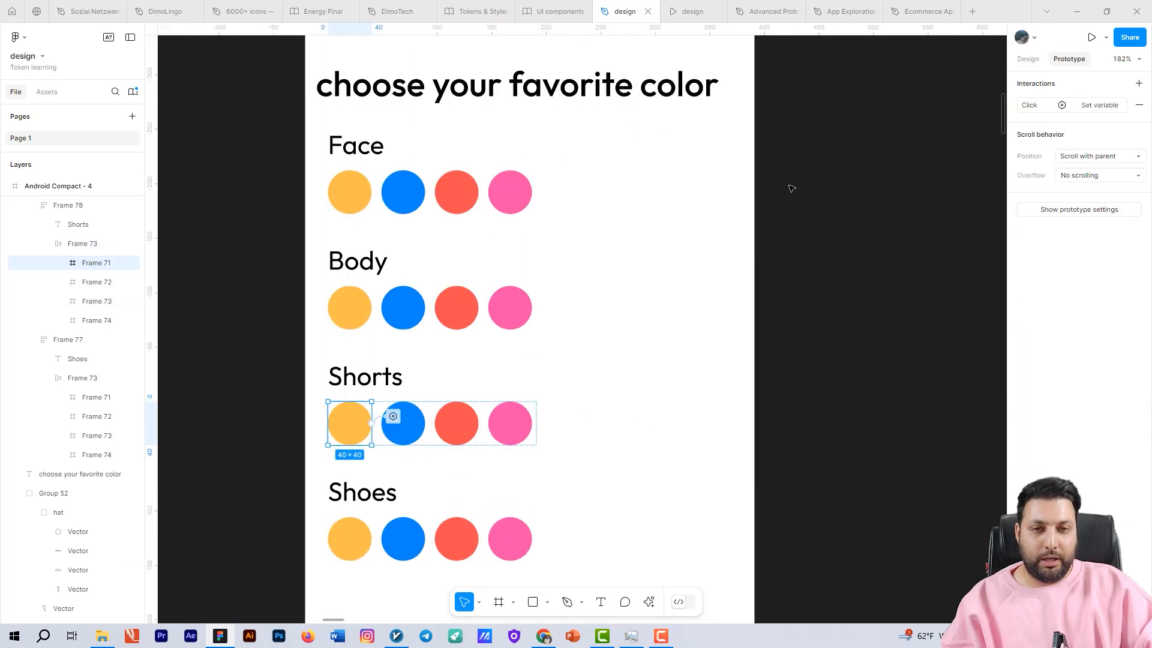
pyautogui.scroll(-2, 624, 286)
pyautogui.hscroll(-2, 625, 286)
pyautogui.click(624, 285)
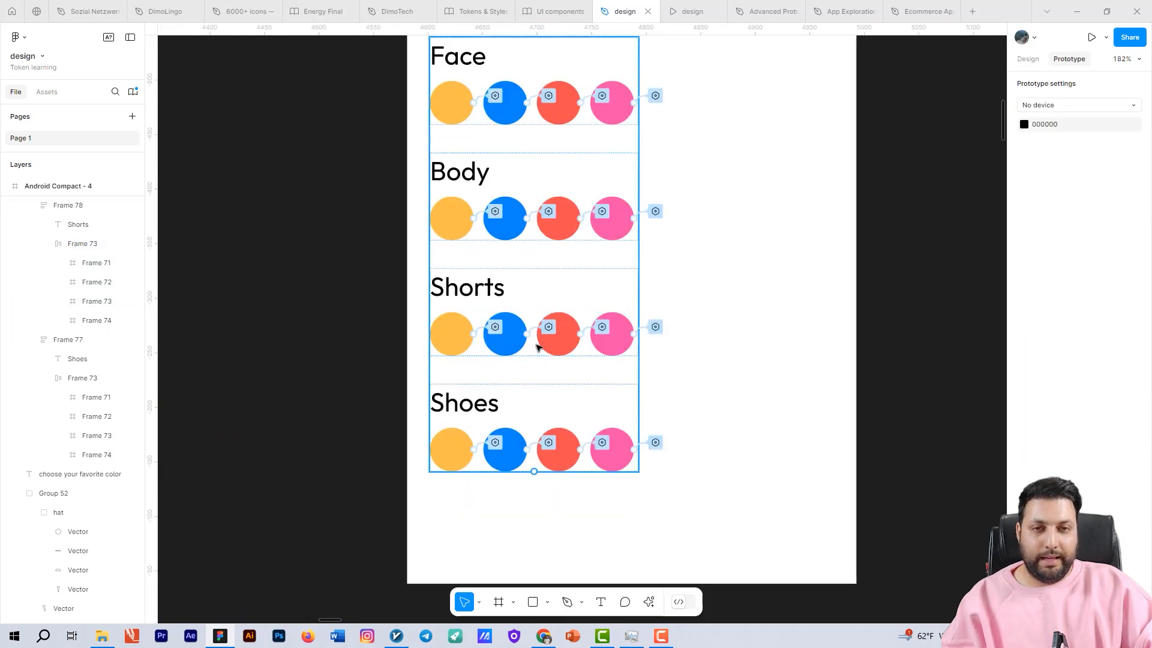
# Change the click interaction of all four Shorts swatches so that it sets the shorts variable
pyautogui.click(484, 332)
pyautogui.keyDown('shift'); pyautogui.click(536, 331); pyautogui.keyUp('shift')
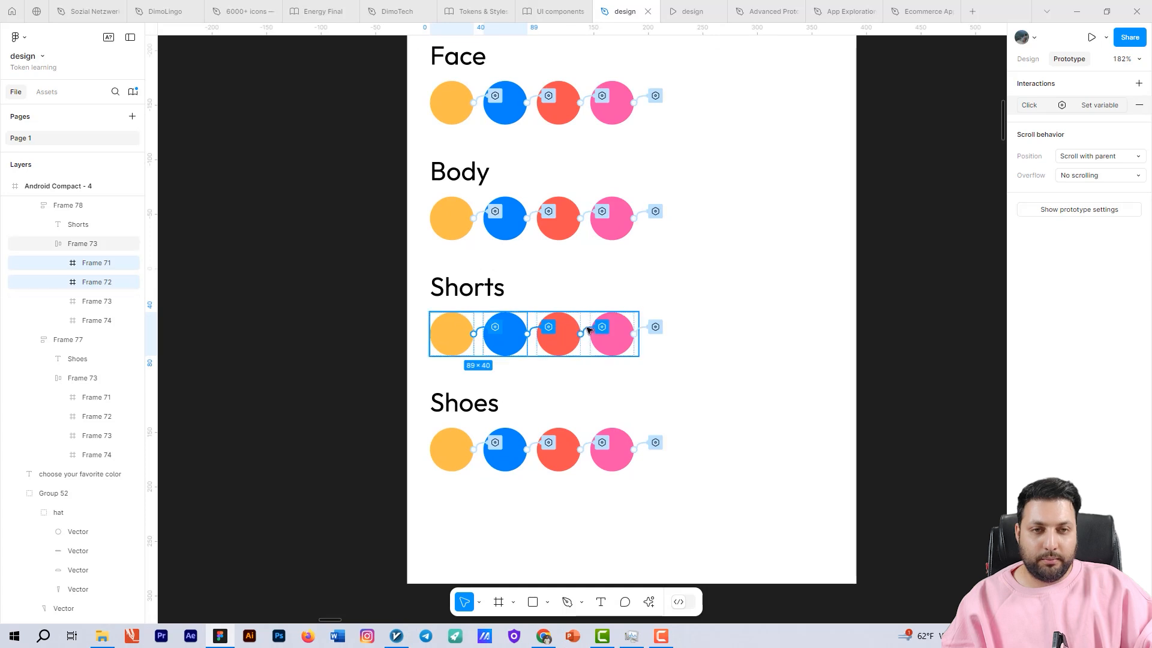
pyautogui.keyDown('shift'); pyautogui.click(588, 330); pyautogui.keyUp('shift')
pyautogui.keyDown('shift'); pyautogui.click(654, 328); pyautogui.keyUp('shift')
pyautogui.click(648, 330)
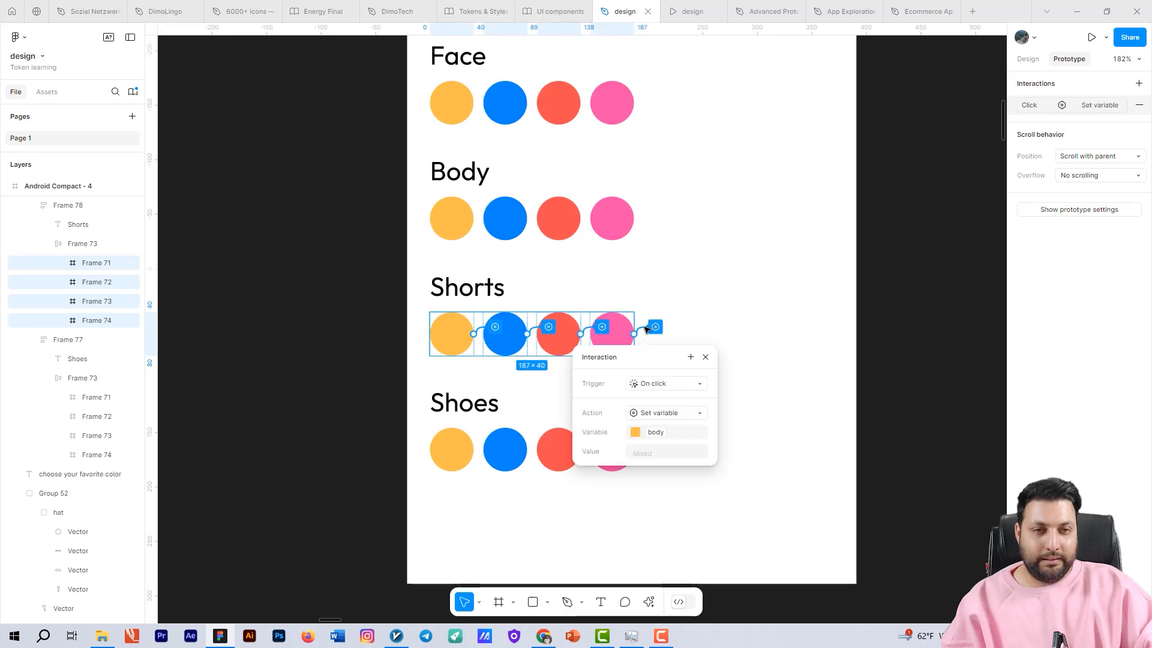
pyautogui.click(640, 432)
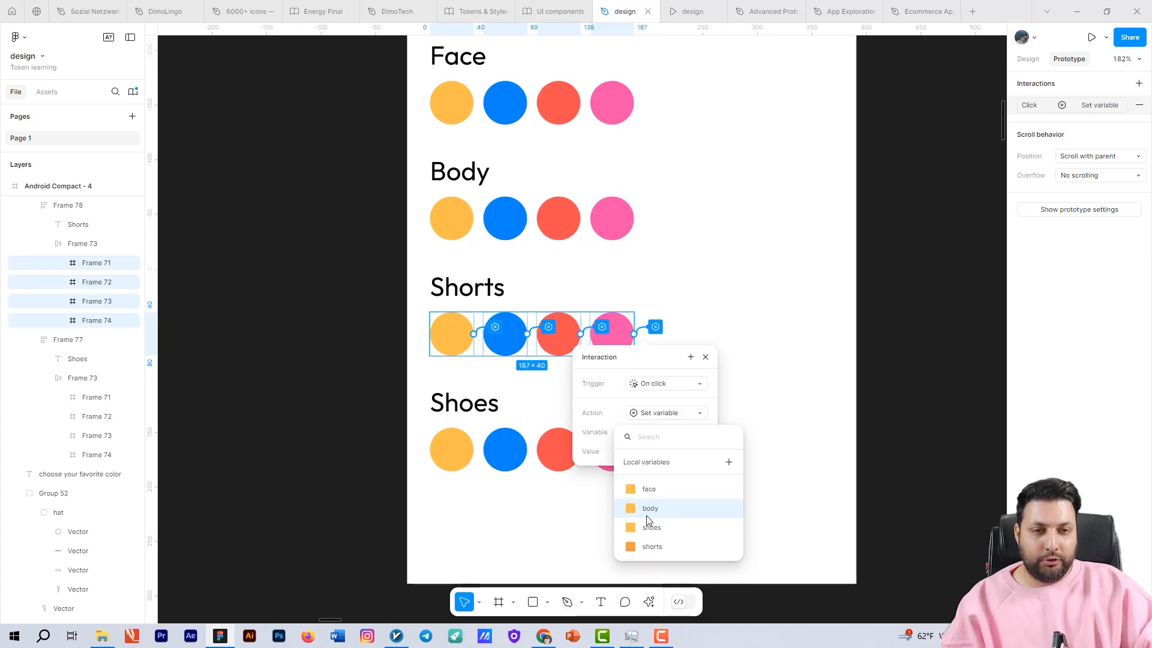
pyautogui.click(664, 547)
pyautogui.click(788, 353)
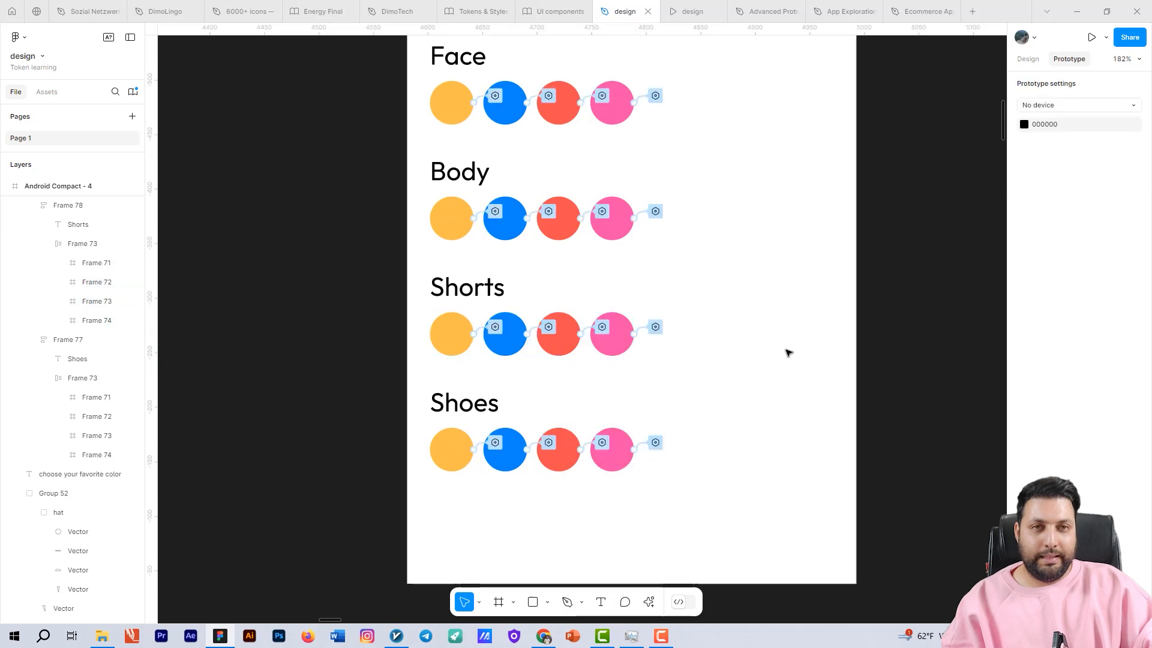
# Test the pink Shorts swatch in the prototype and return to the design file
pyautogui.click(675, 6)
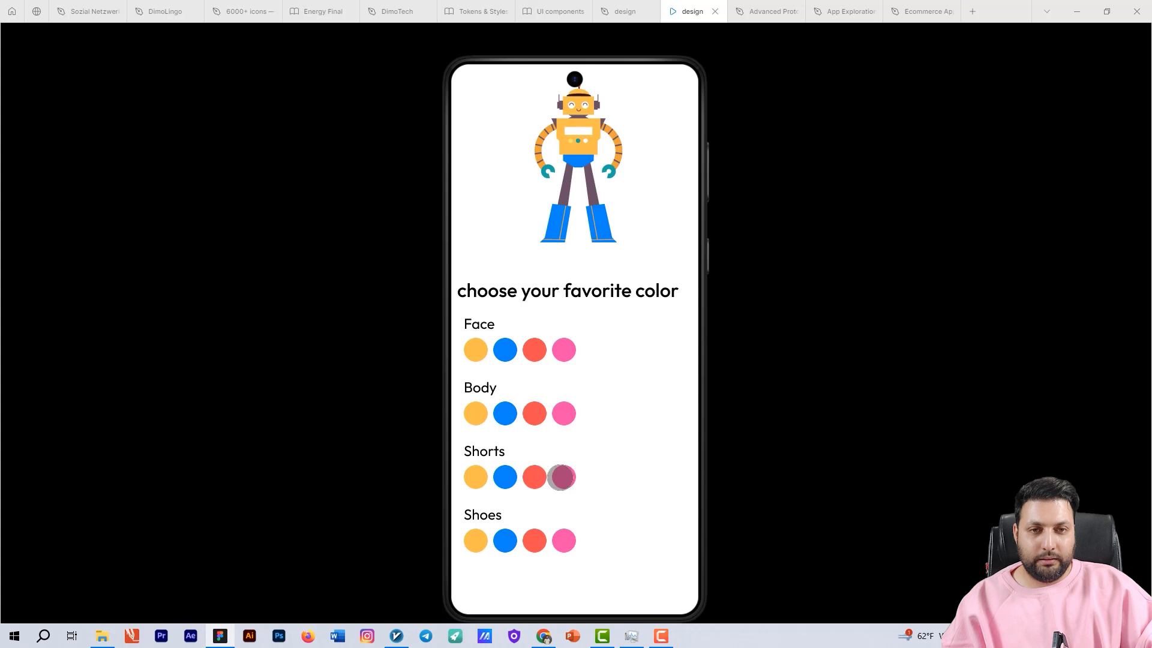
pyautogui.click(561, 477)
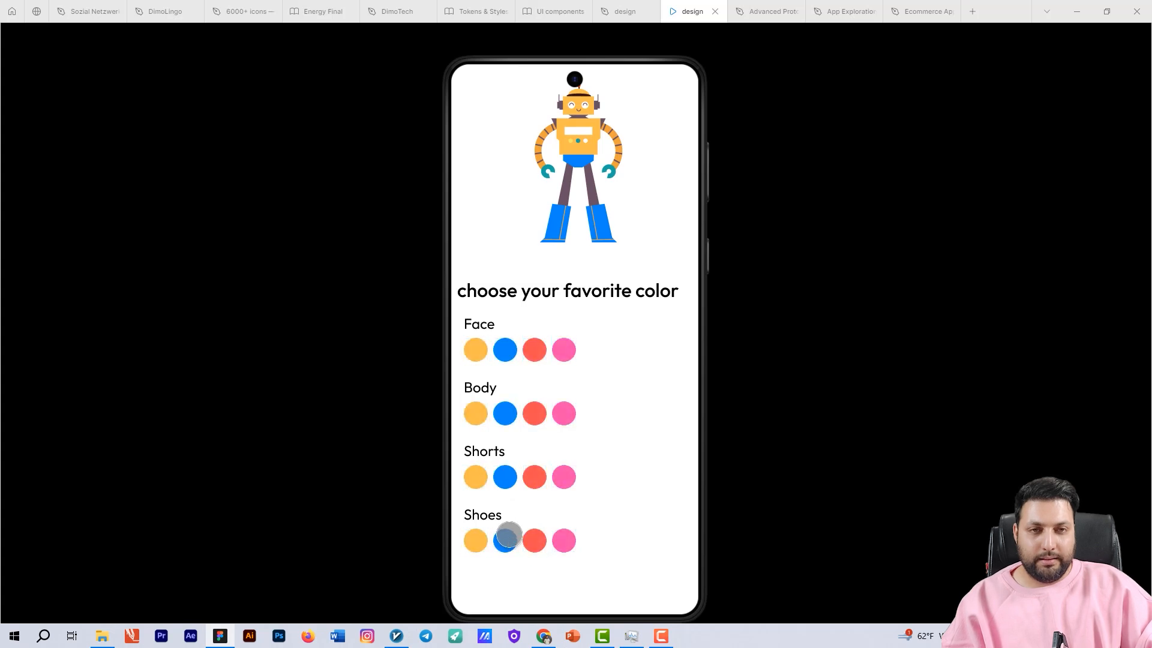
pyautogui.click(625, 12)
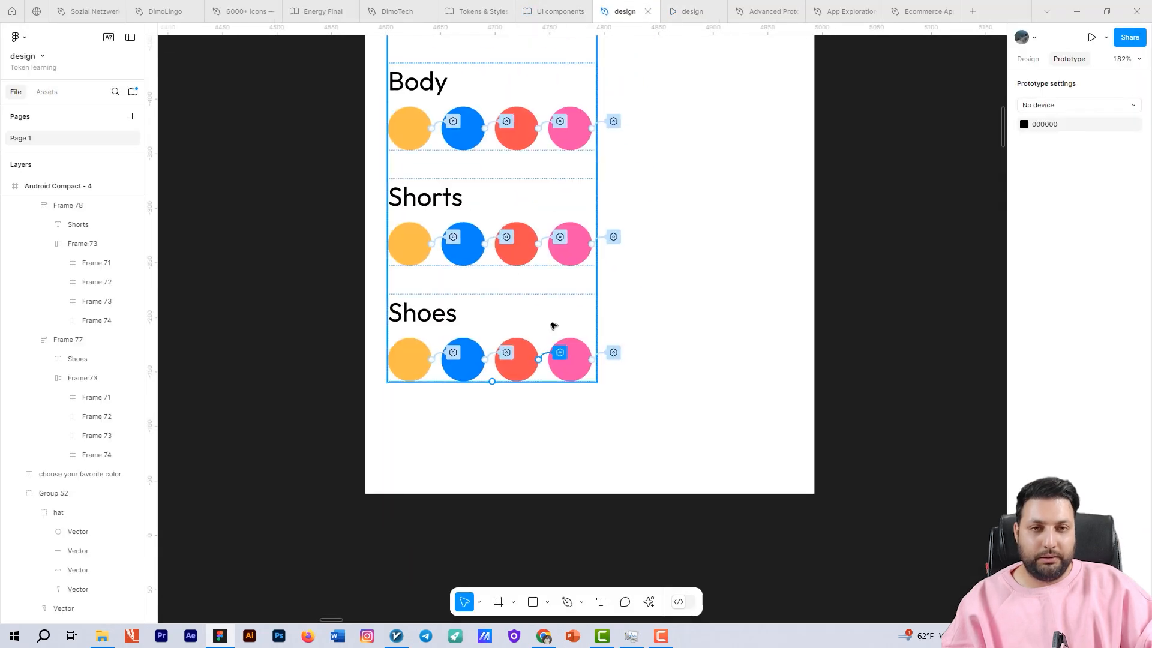
# Inspect the click interactions of the Shorts swatches to check the variable and color value each one sets
pyautogui.scroll(2, 552, 326)
pyautogui.click(441, 280)
pyautogui.click(453, 280)
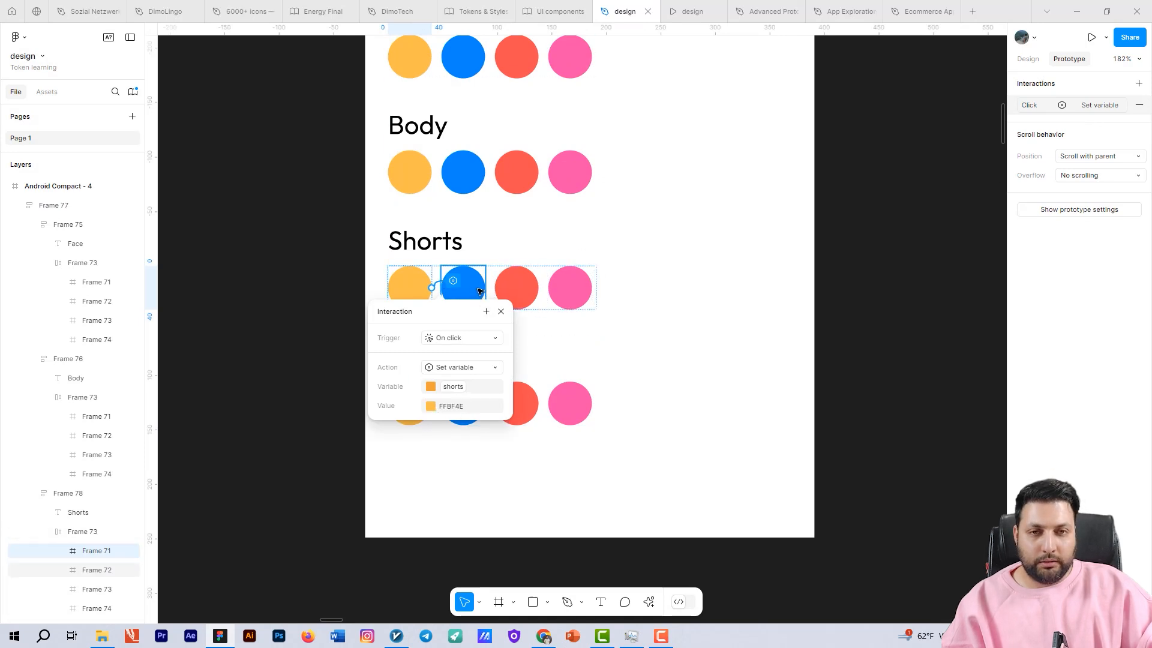
pyautogui.click(463, 288)
pyautogui.click(506, 280)
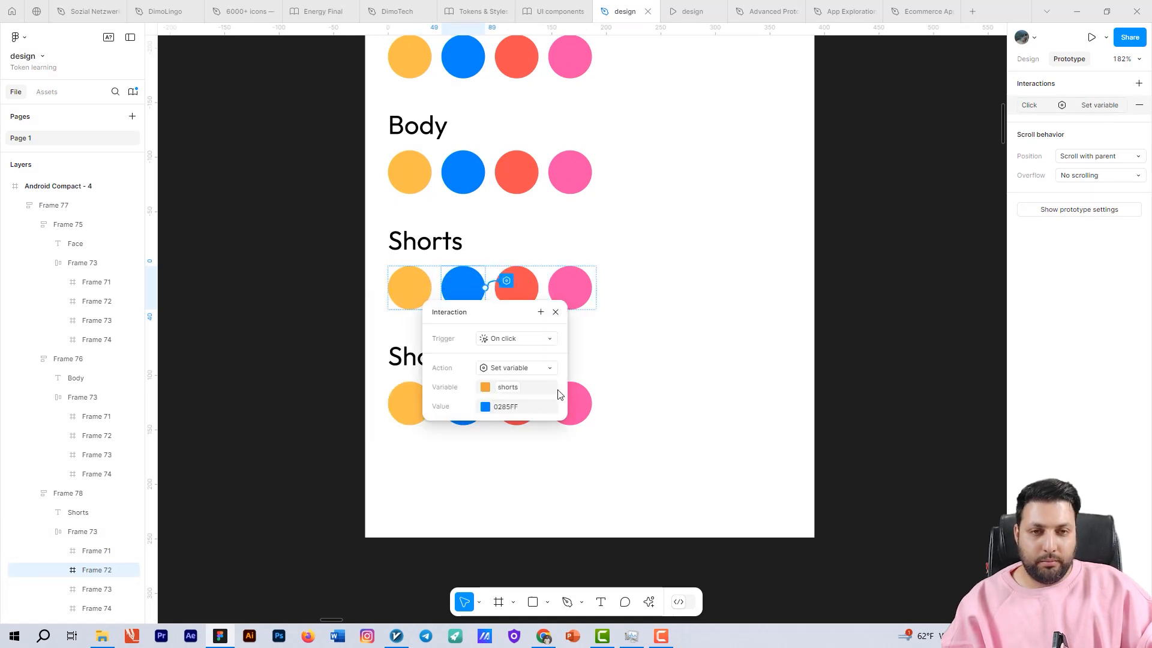
pyautogui.click(526, 296)
pyautogui.click(587, 300)
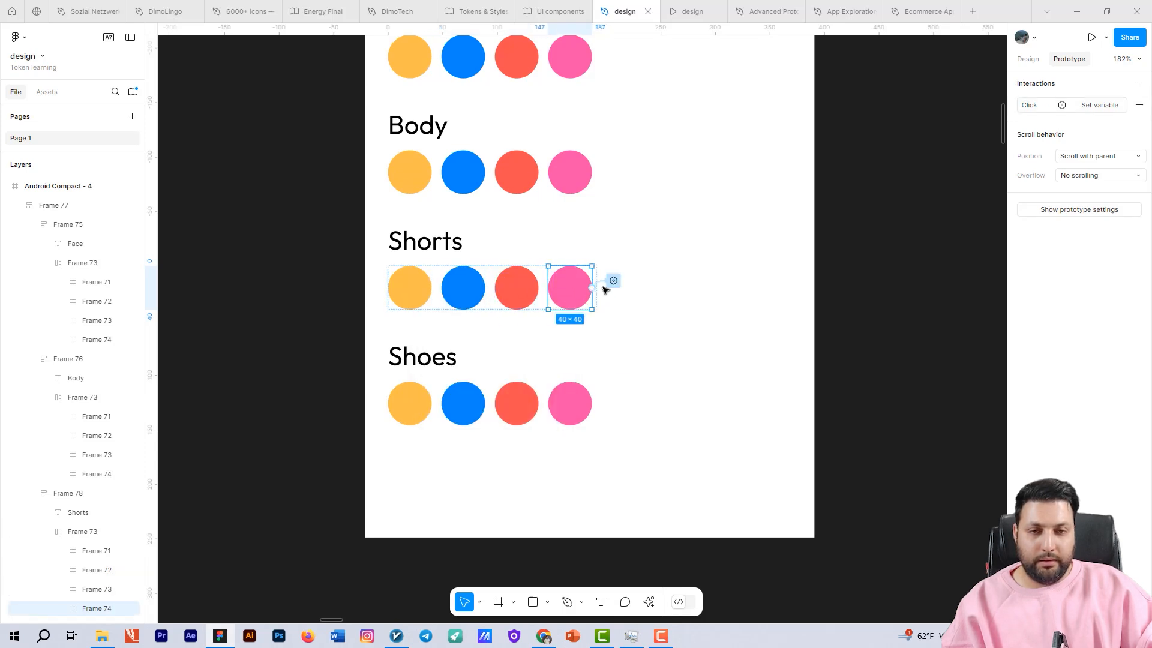
# Try to sample a new fill color for the yellow Shorts swatch from the robot with the eyedropper
pyautogui.scroll(1, 463, 283)
pyautogui.click(430, 332)
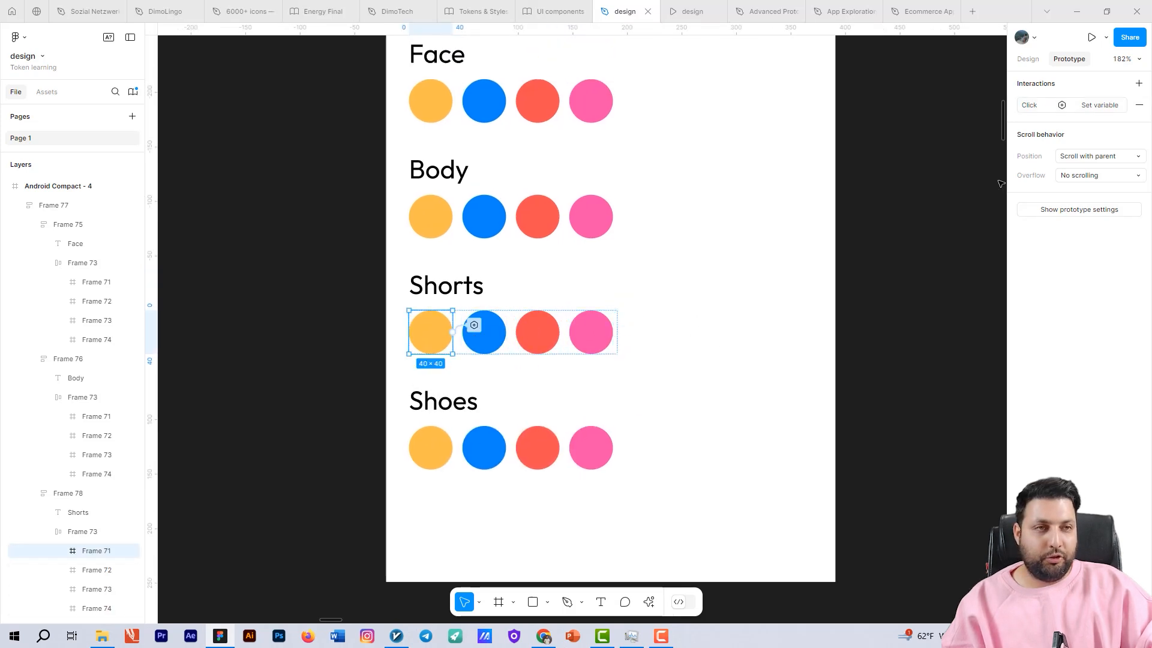
pyautogui.click(1027, 58)
pyautogui.click(1024, 345)
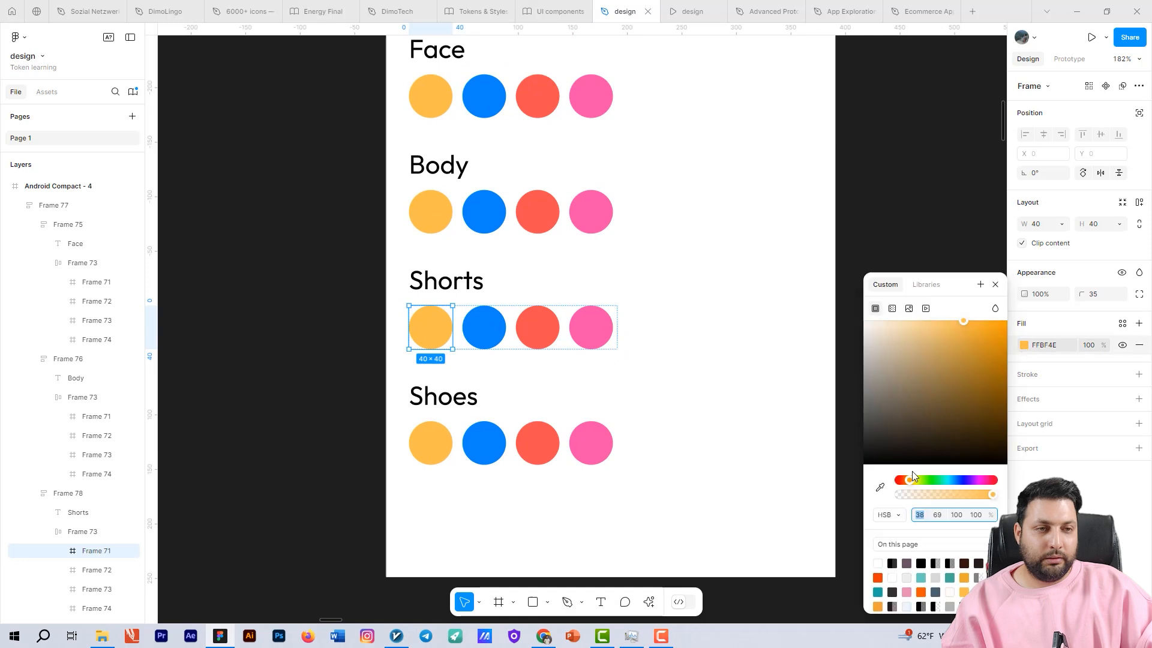
pyautogui.click(880, 487)
pyautogui.scroll(2, 859, 480)
pyautogui.moveTo(859, 480); pyautogui.dragTo(849, 552)
pyautogui.scroll(-3, 725, 296)
pyautogui.moveTo(664, 126); pyautogui.dragTo(638, 334)
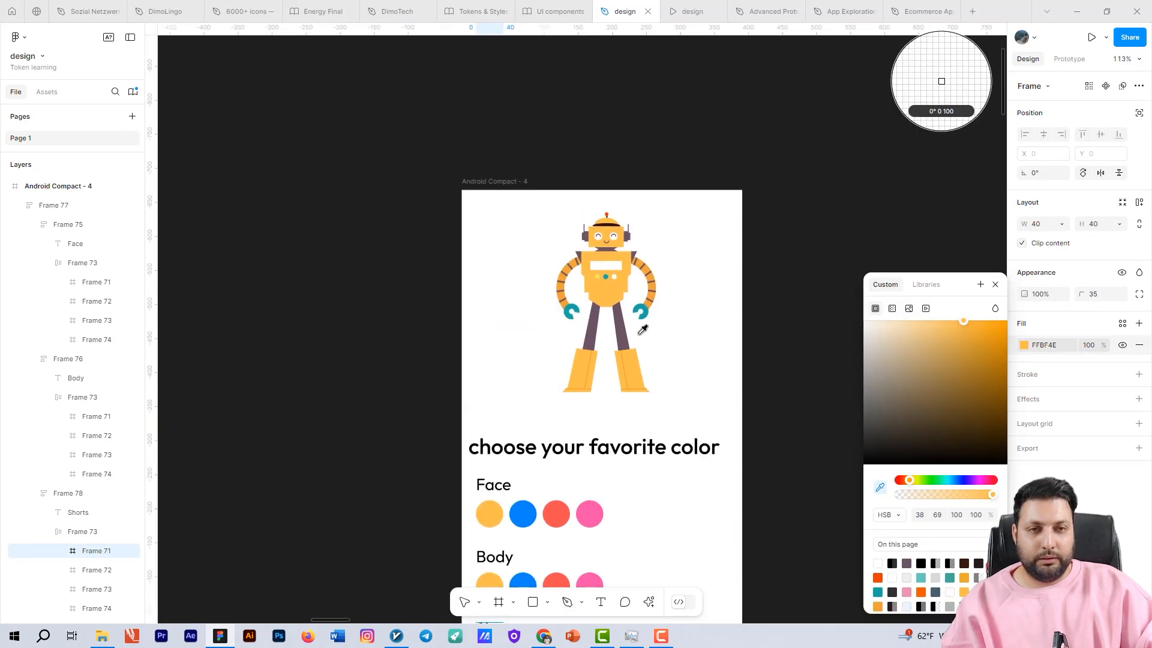
pyautogui.scroll(2, 633, 328)
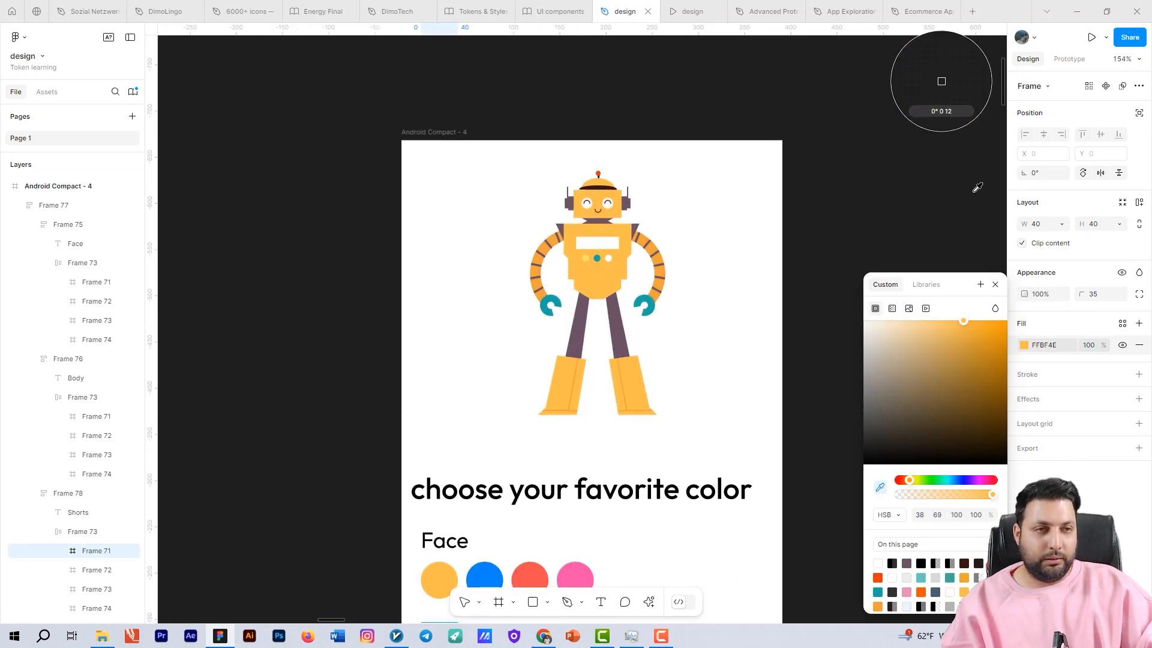
pyautogui.click(943, 181)
pyautogui.click(875, 178)
# Copy the color value EFA23B of the shorts variable from the local variables
pyautogui.click(1071, 60)
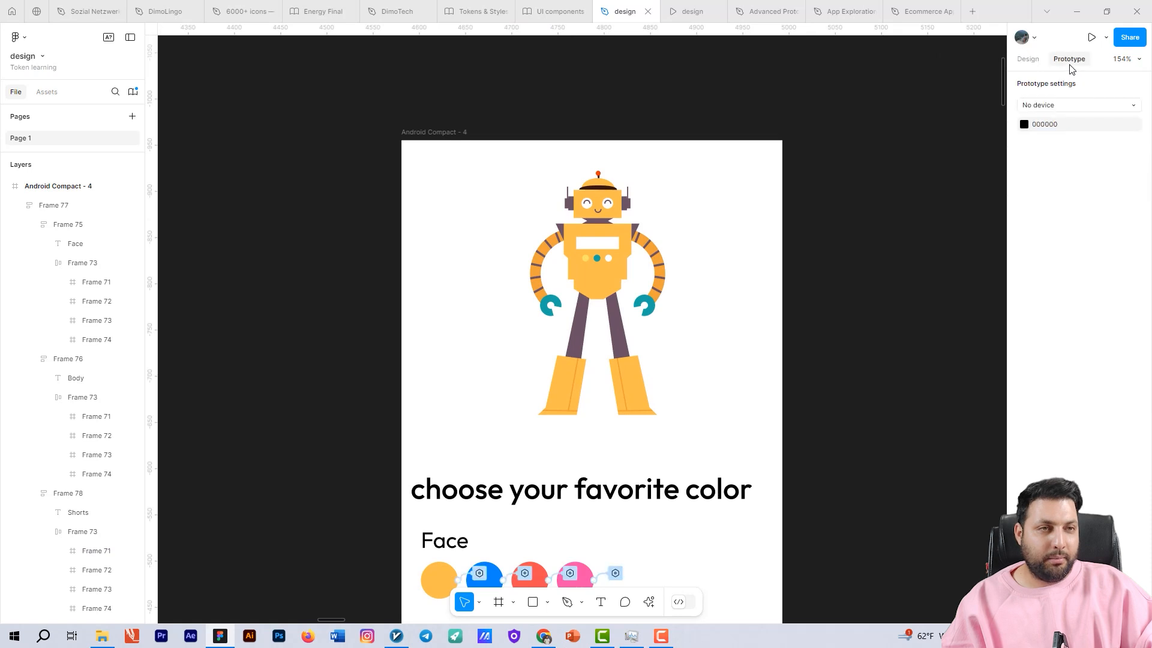
pyautogui.click(1028, 59)
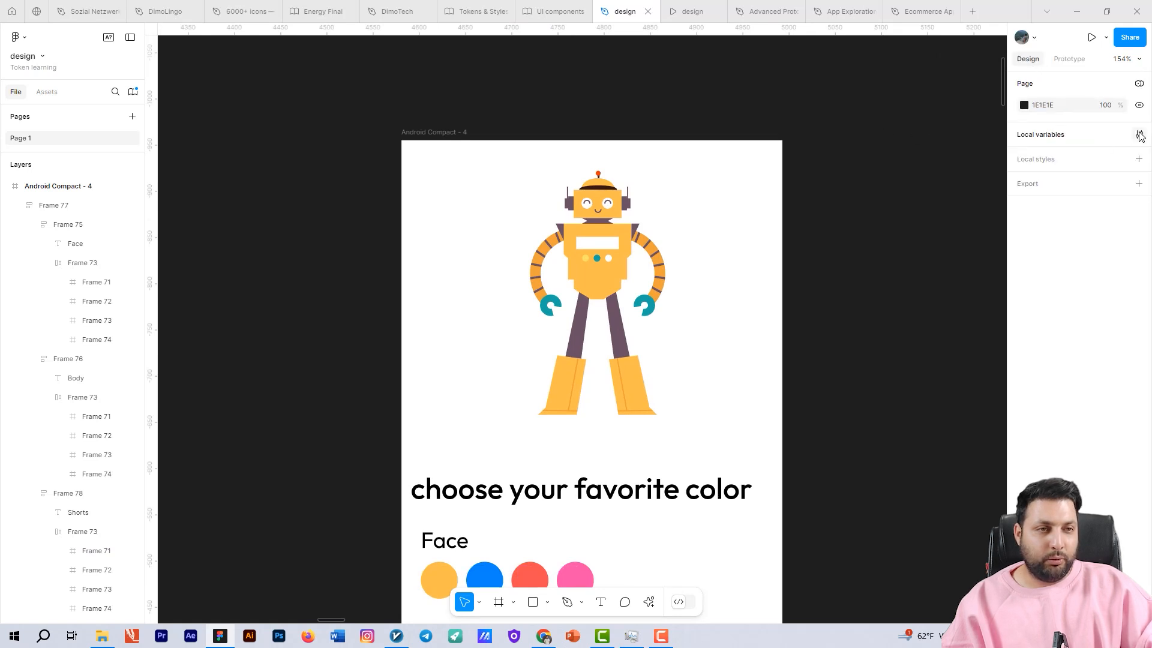
pyautogui.click(1139, 134)
pyautogui.click(893, 196)
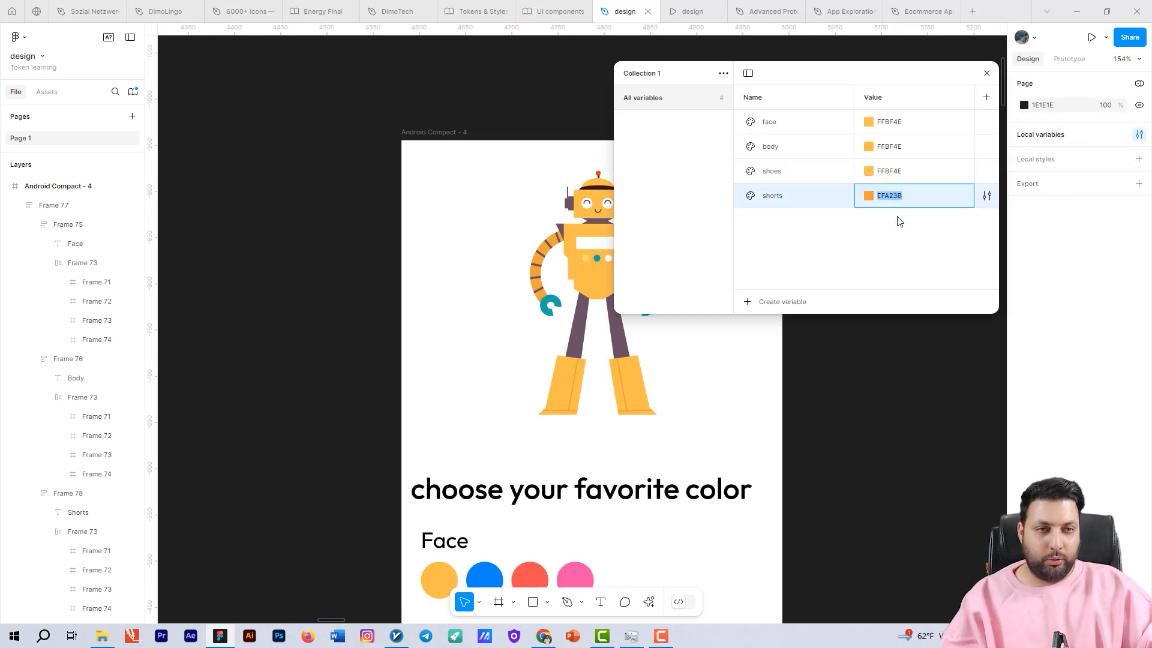
pyautogui.scroll(-5, 854, 360)
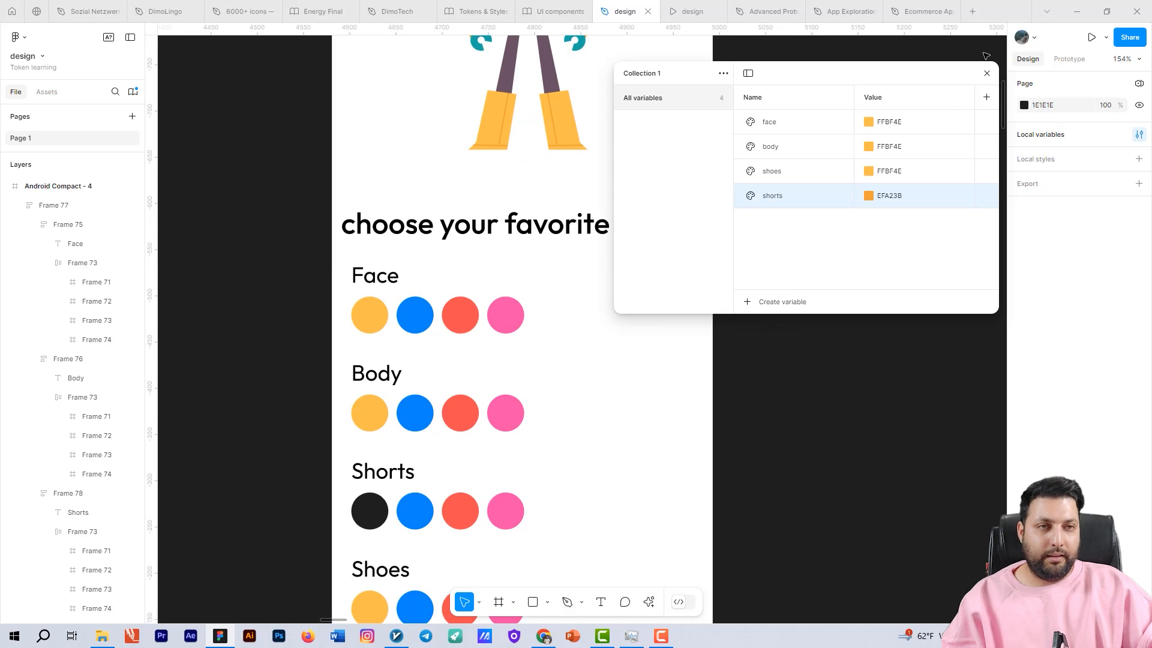
pyautogui.click(766, 348)
# Set the fill of the first Shorts swatch to EFA23B
pyautogui.scroll(-2, 765, 348)
pyautogui.hscroll(-2, 766, 347)
pyautogui.click(490, 386)
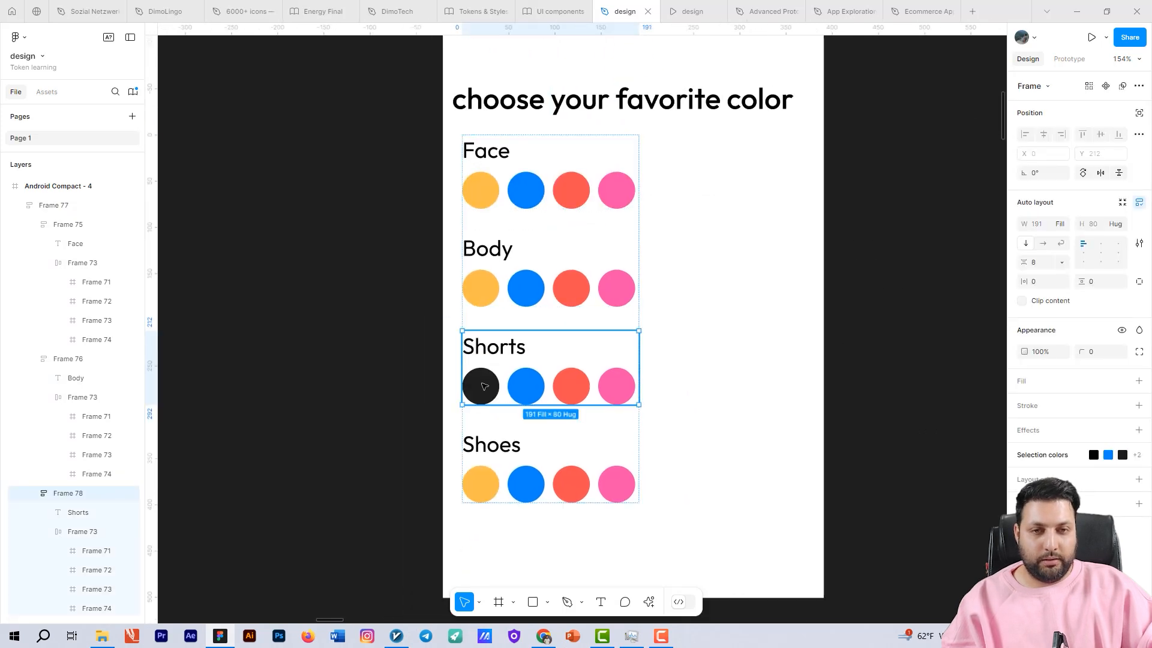
pyautogui.doubleClick(490, 386)
pyautogui.click(1051, 345)
pyautogui.write('EFA23B')
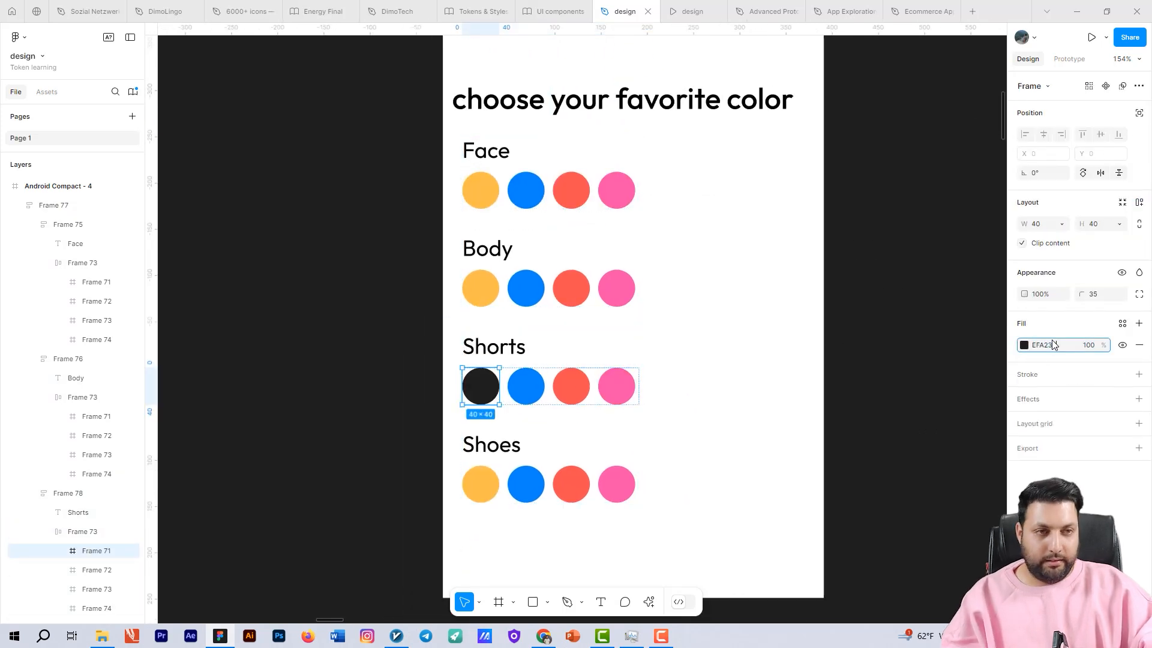
pyautogui.press('Return')
# Close the prototype tab and test the blue and red Shoes swatches in an inline preview of the design
pyautogui.scroll(-3, 1000, 383)
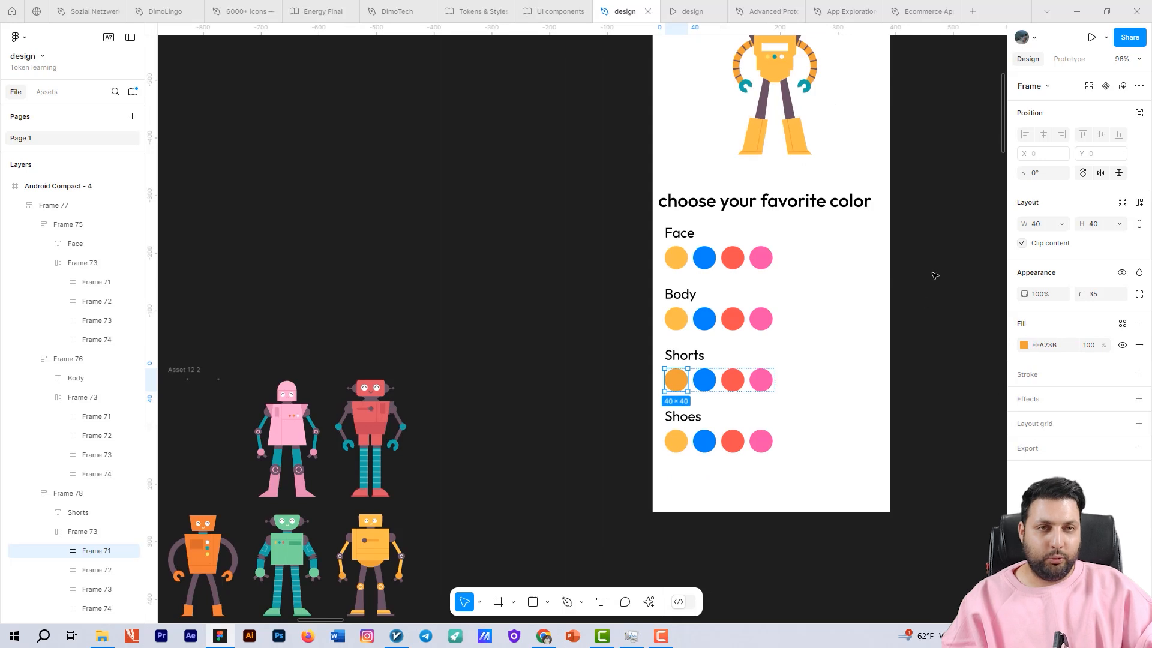
pyautogui.click(690, 18)
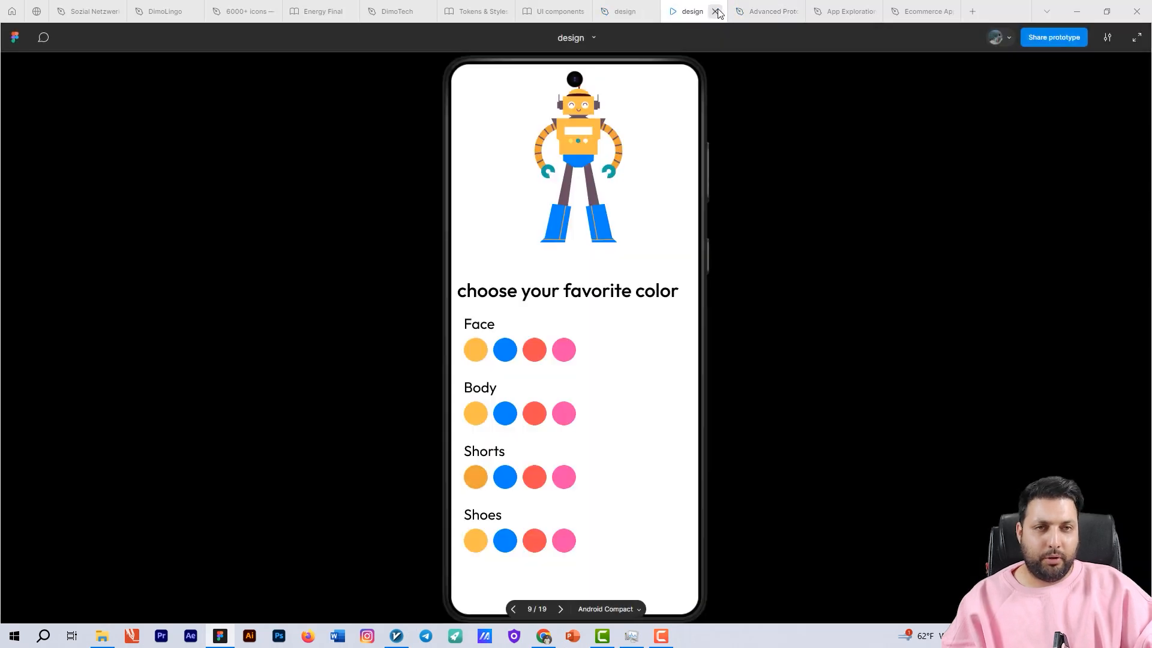
pyautogui.click(716, 11)
pyautogui.hotkey('shift', 'space')
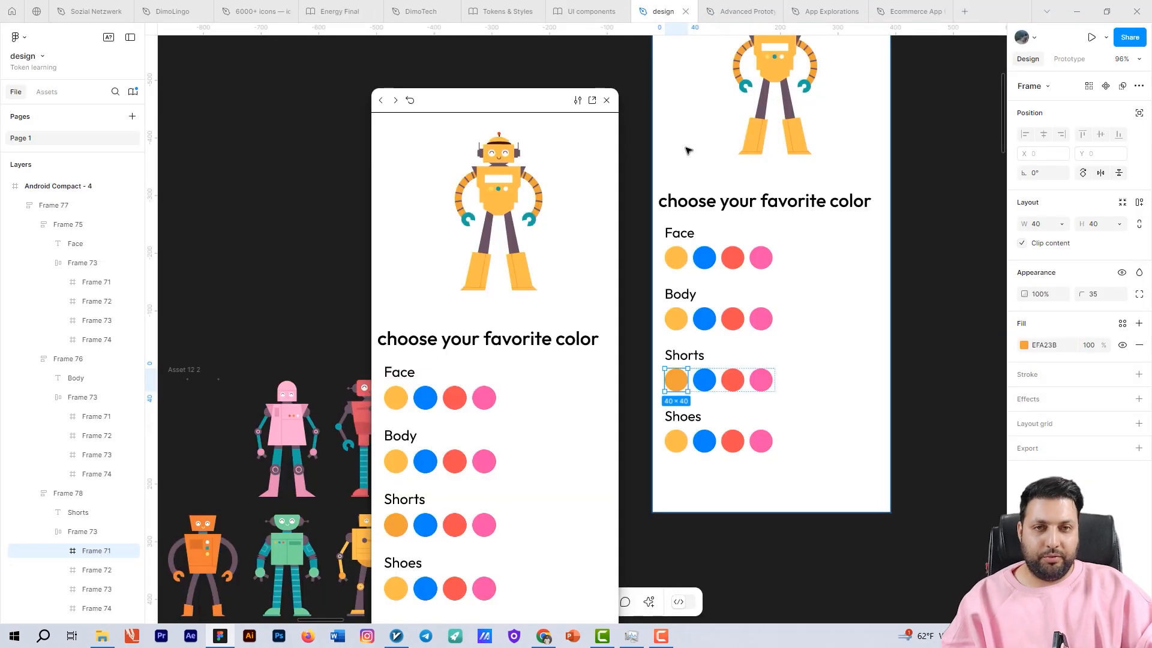
pyautogui.moveTo(506, 105); pyautogui.dragTo(516, 57)
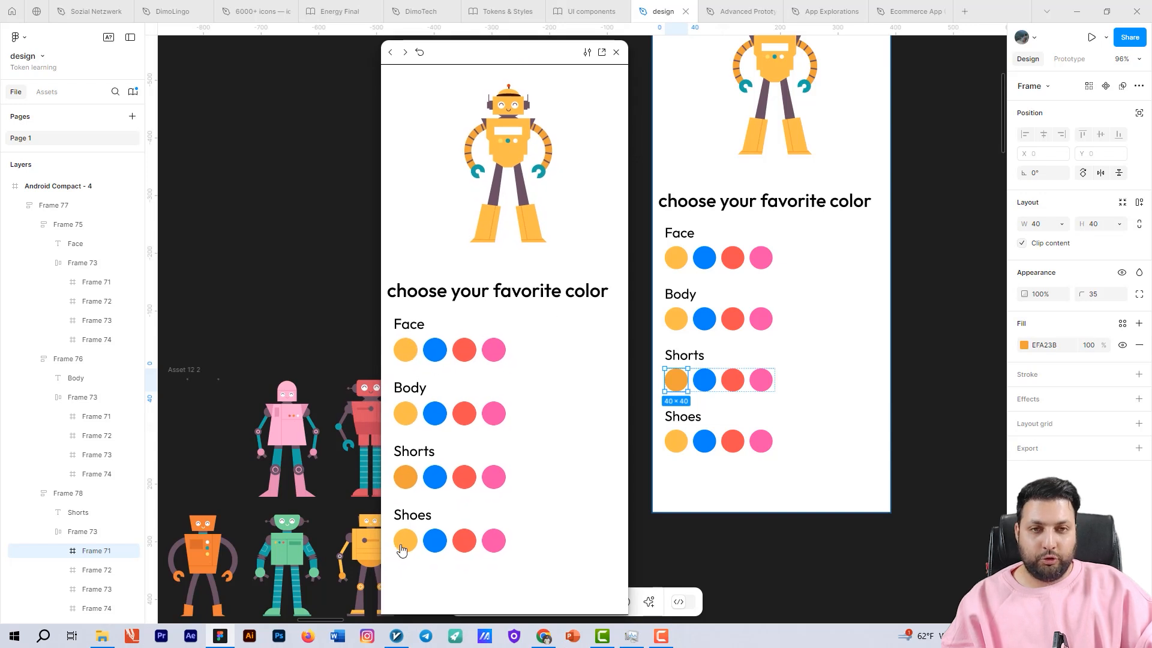
pyautogui.click(432, 542)
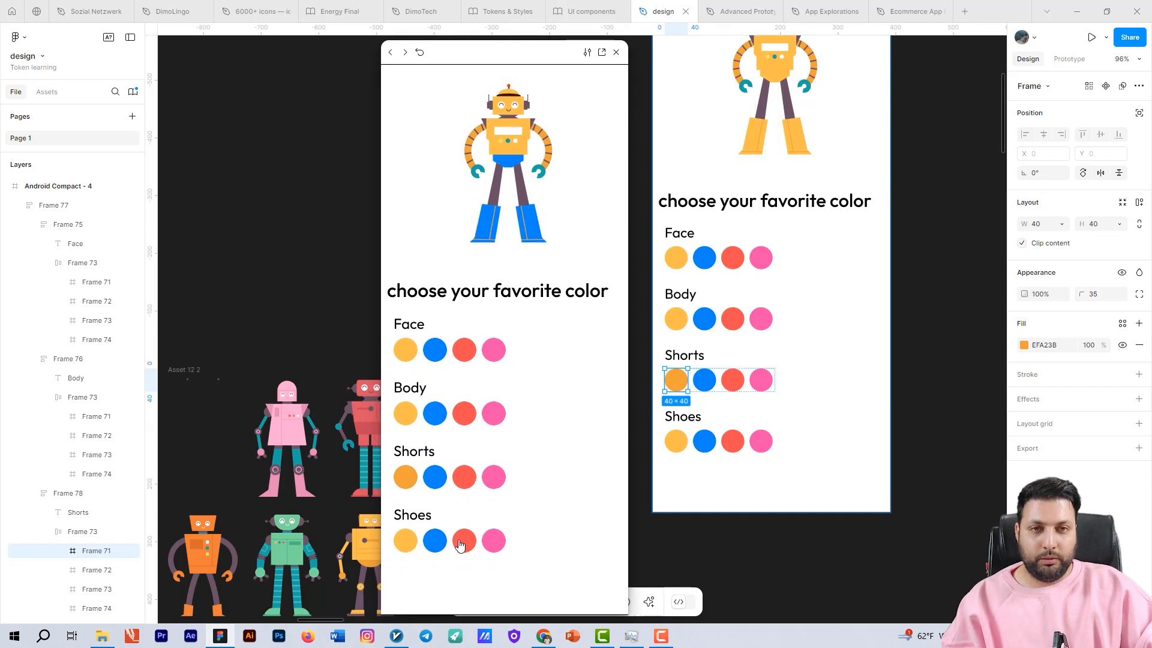
pyautogui.click(460, 543)
pyautogui.click(615, 54)
# Change the fill of the robot's shorts shape from the shoes variable to the shorts variable
pyautogui.moveTo(554, 197); pyautogui.dragTo(238, 420)
pyautogui.scroll(3, 528, 329)
pyautogui.doubleClick(423, 266)
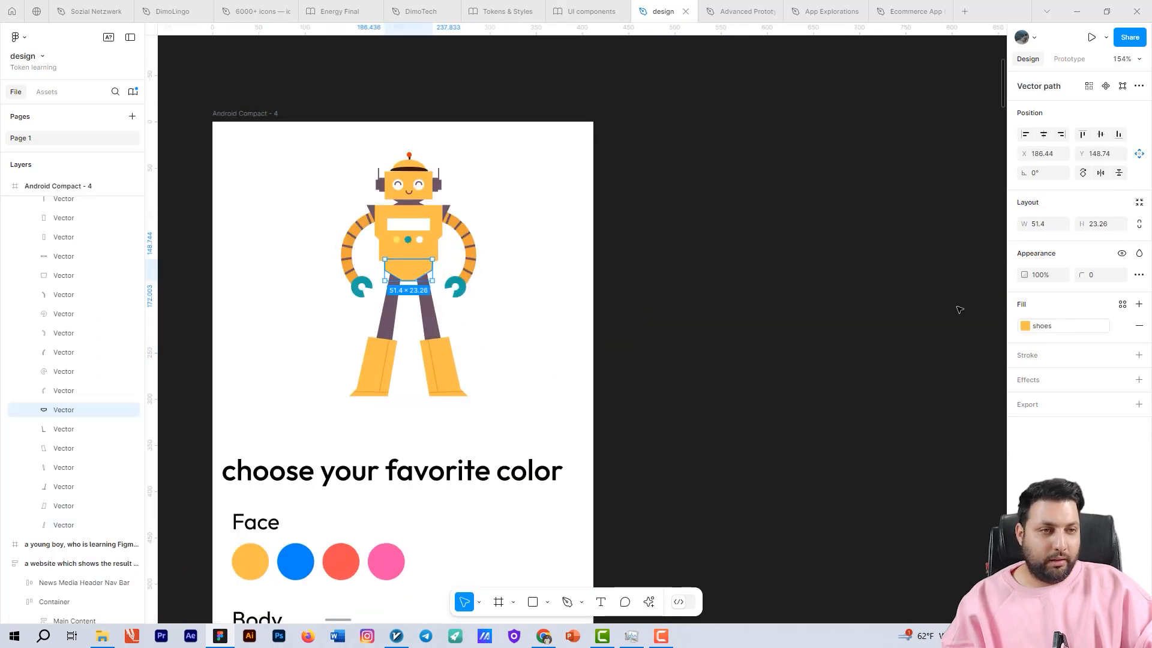
pyautogui.click(1033, 329)
pyautogui.click(921, 463)
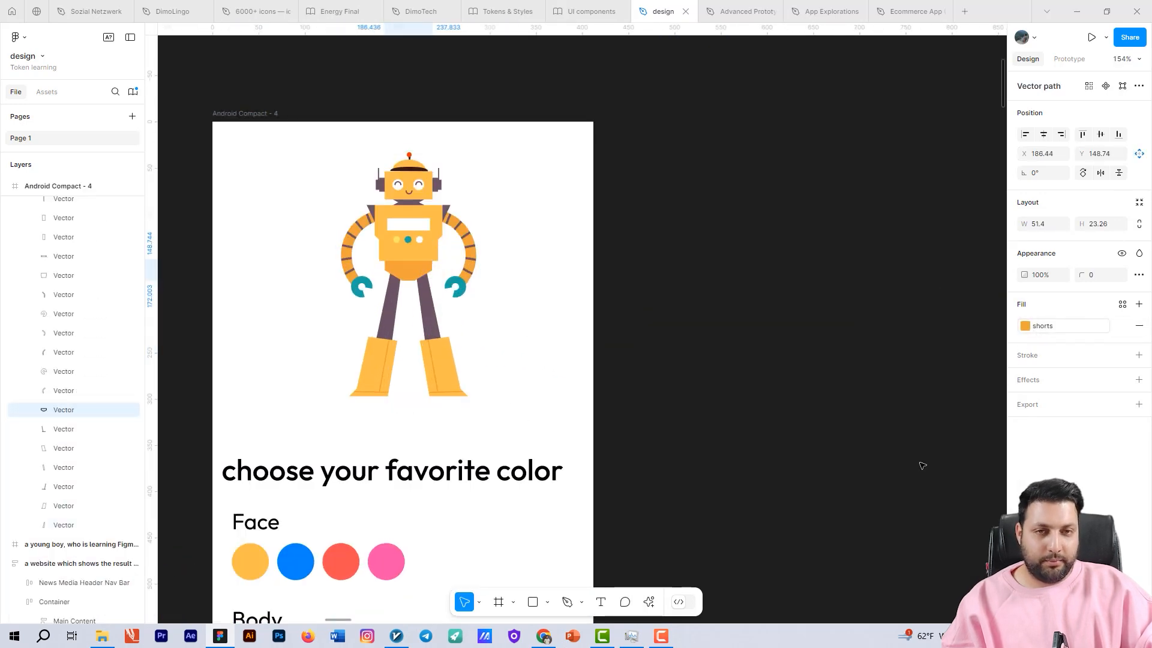
pyautogui.moveTo(776, 325); pyautogui.dragTo(800, 283)
pyautogui.scroll(-2, 801, 284)
pyautogui.click(802, 314)
# Preview the Android Compact - 4 frame, test its Face swatches and open the prototype in its own tab
pyautogui.click(445, 126)
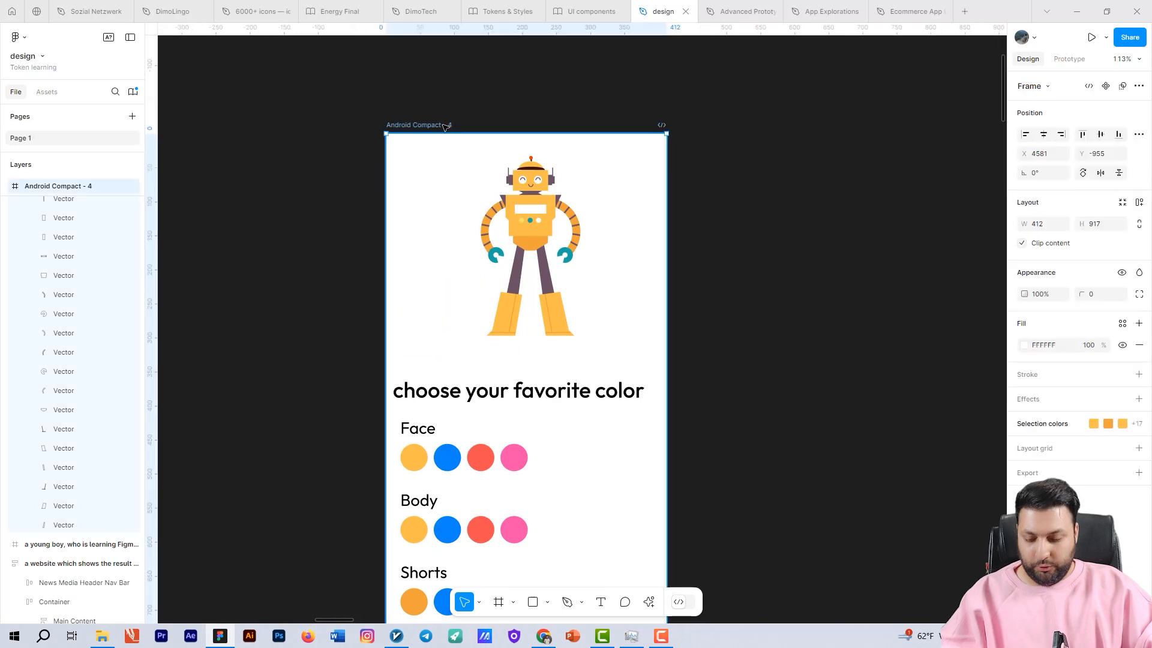
pyautogui.hotkey('shift', 'space')
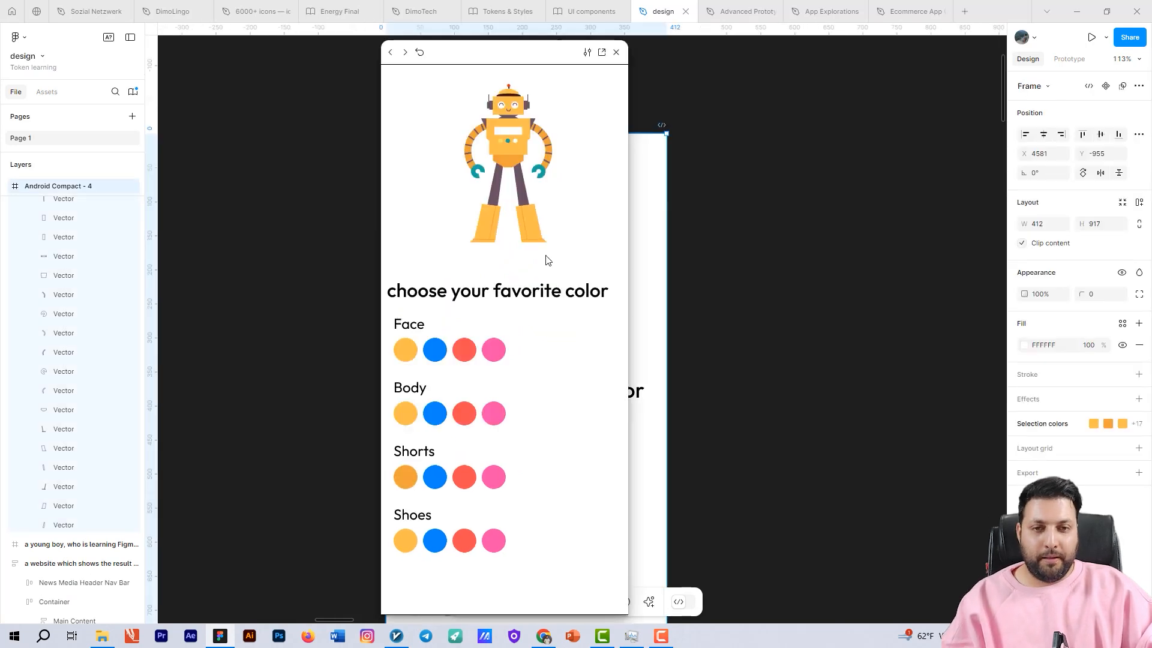
pyautogui.click(436, 355)
pyautogui.click(465, 353)
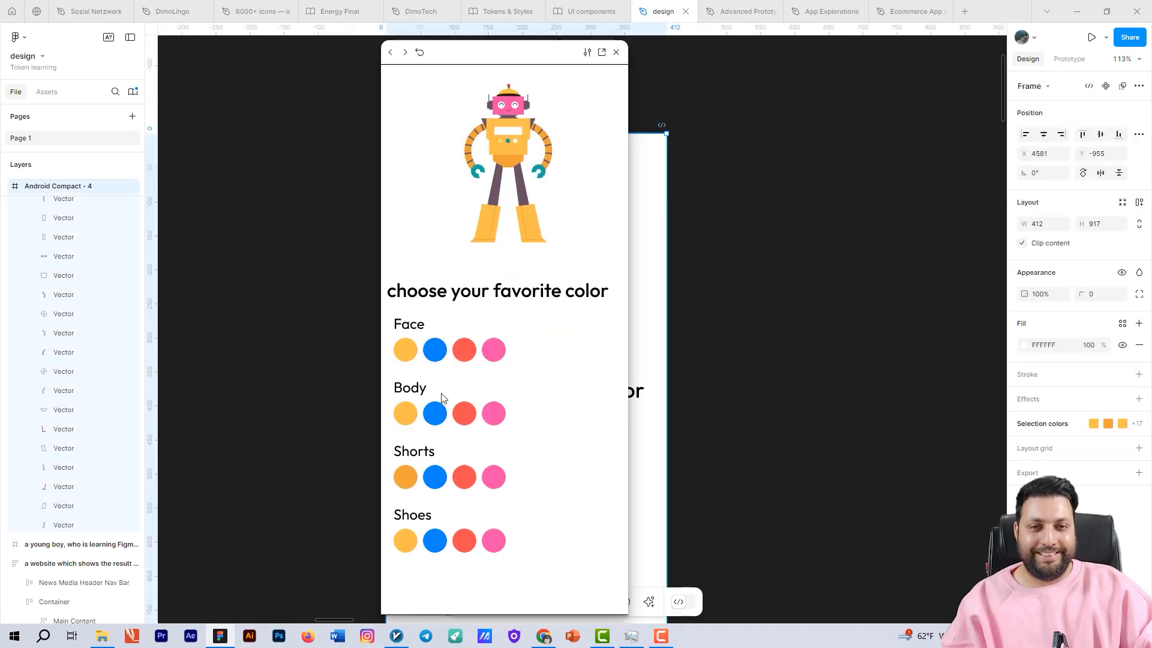
pyautogui.click(606, 54)
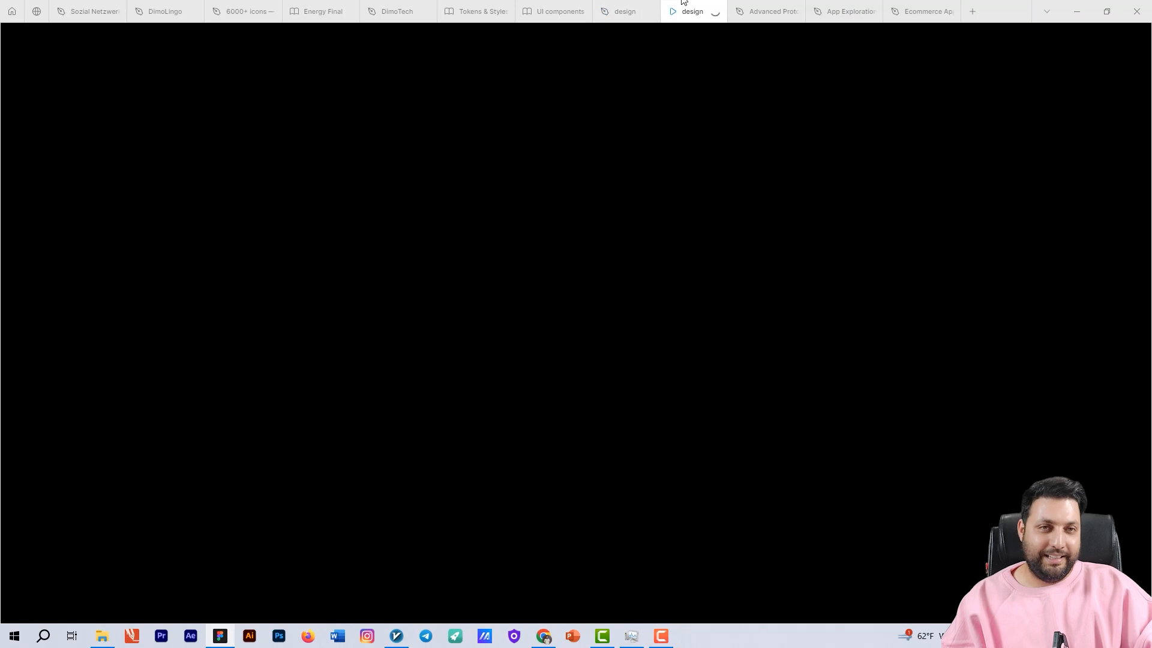
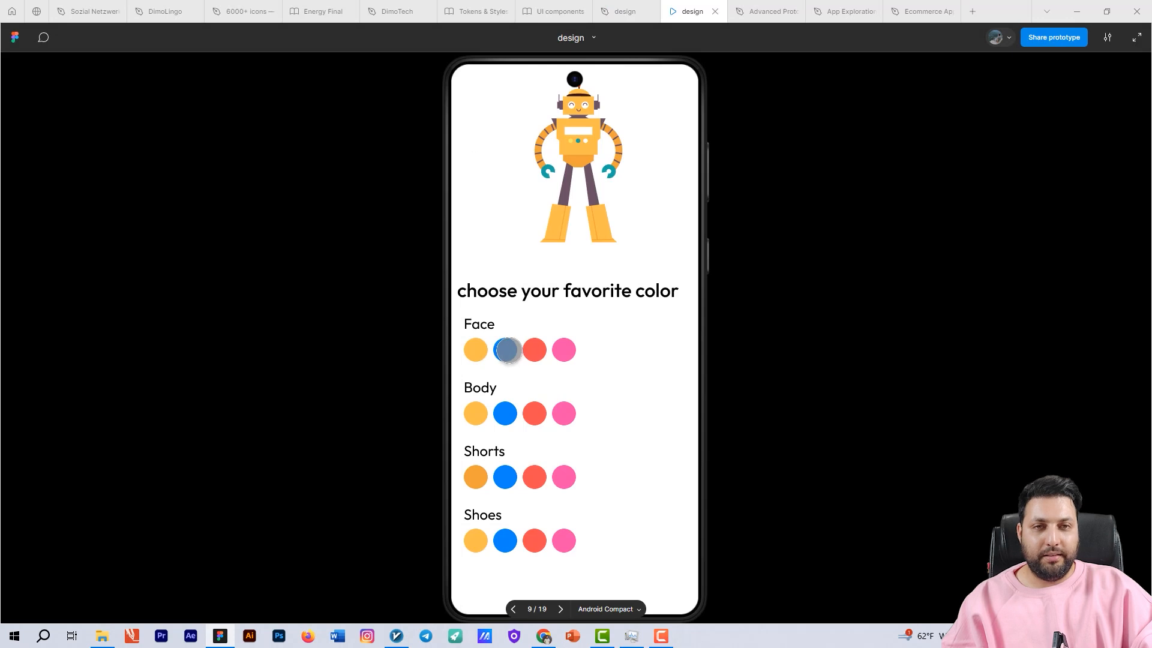
# Test the Face swatches in the full prototype, trying the blue, red and pink colors on the robot's face
pyautogui.click(507, 350)
pyautogui.click(535, 350)
pyautogui.click(564, 350)
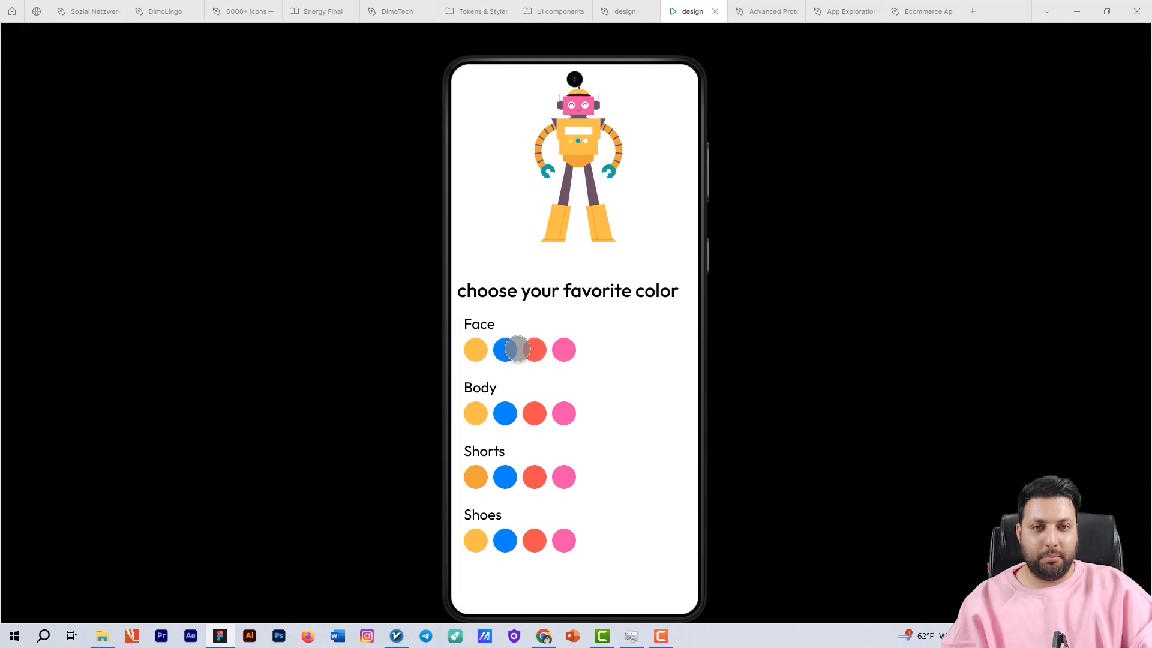
pyautogui.click(505, 350)
pyautogui.click(474, 349)
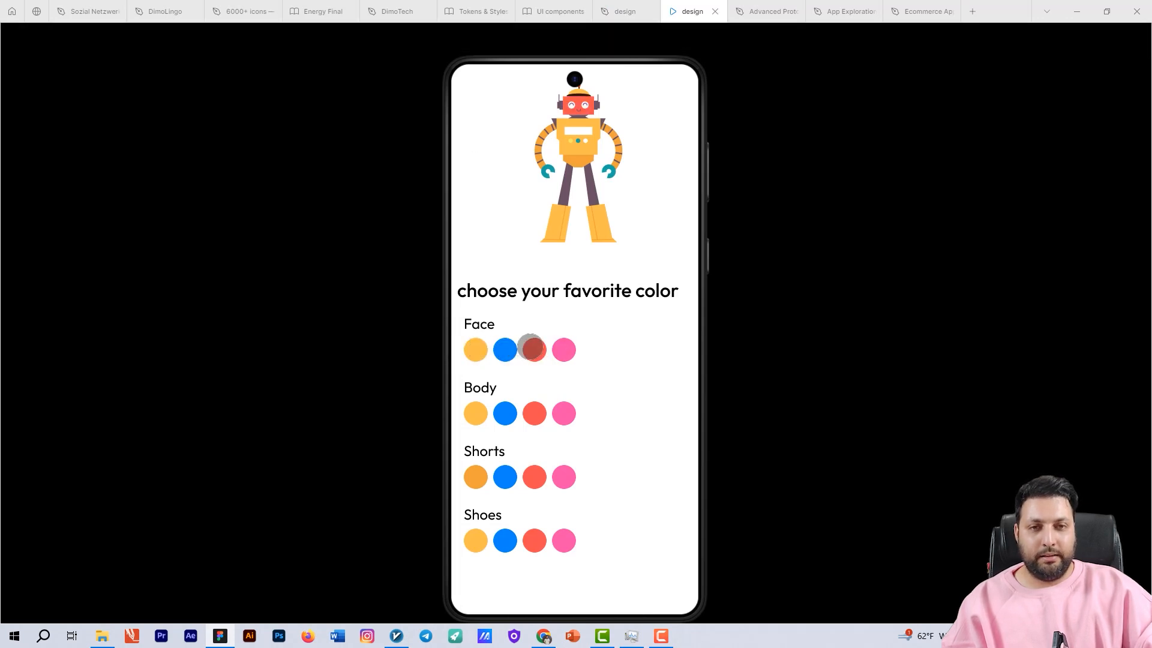
# Test the blue, red and pink Body swatches in the prototype, ending on a blue body
pyautogui.click(506, 414)
pyautogui.click(535, 414)
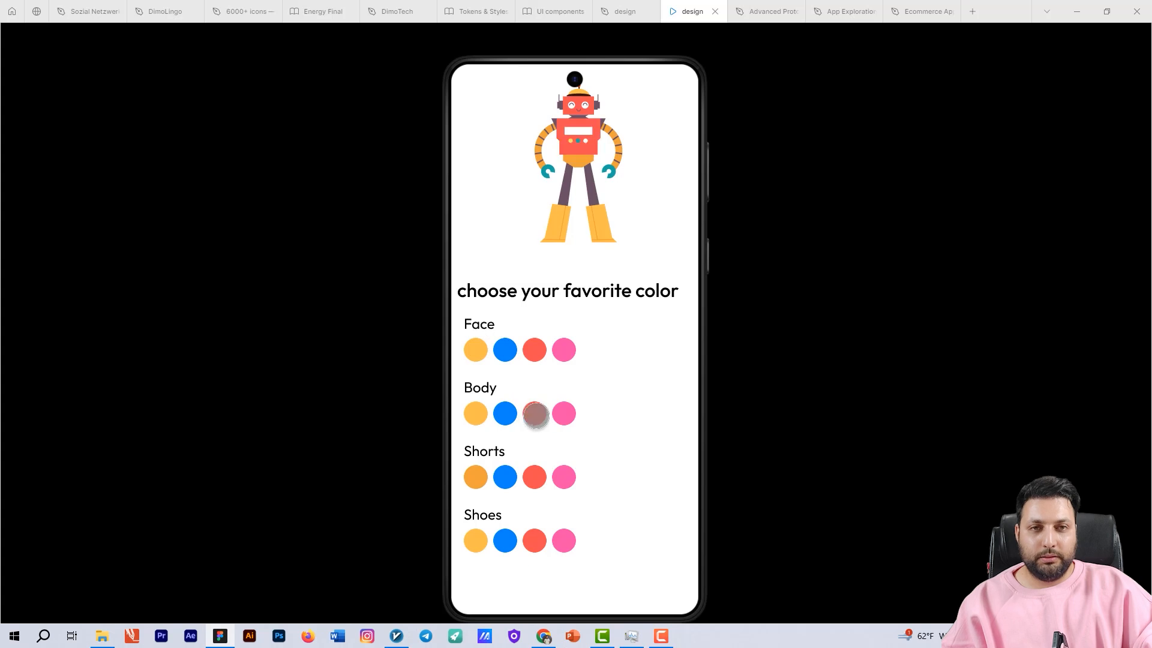
pyautogui.click(565, 414)
pyautogui.click(505, 413)
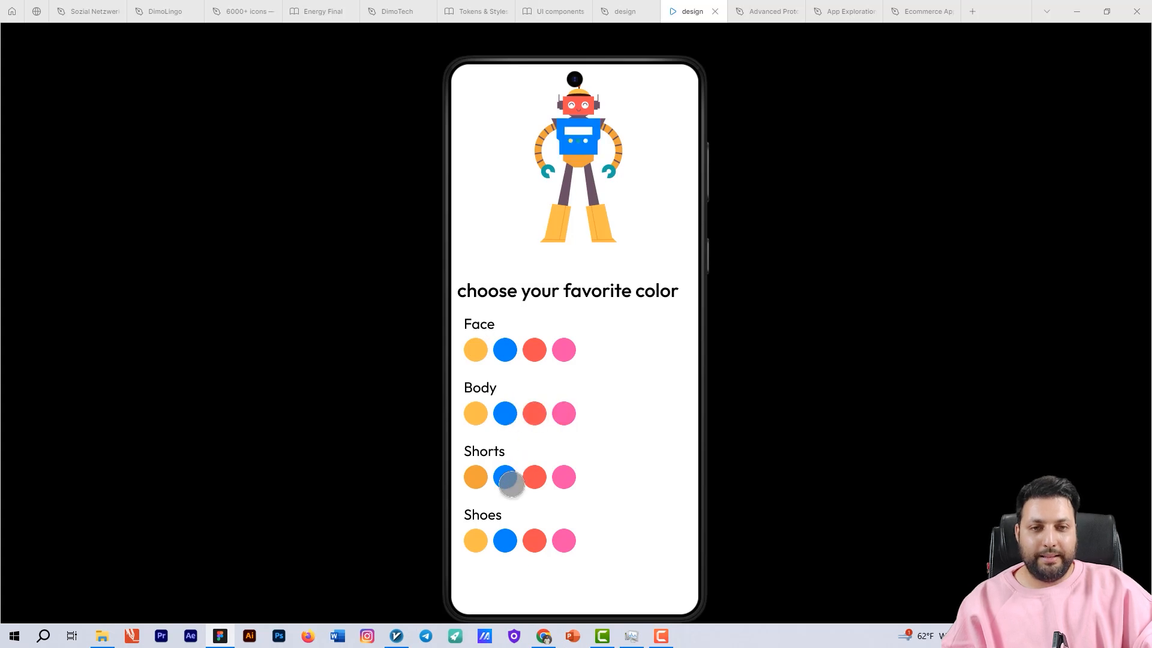
# Test the red and pink Shorts swatches and the blue Shoes swatch in the prototype
pyautogui.click(534, 477)
pyautogui.click(565, 477)
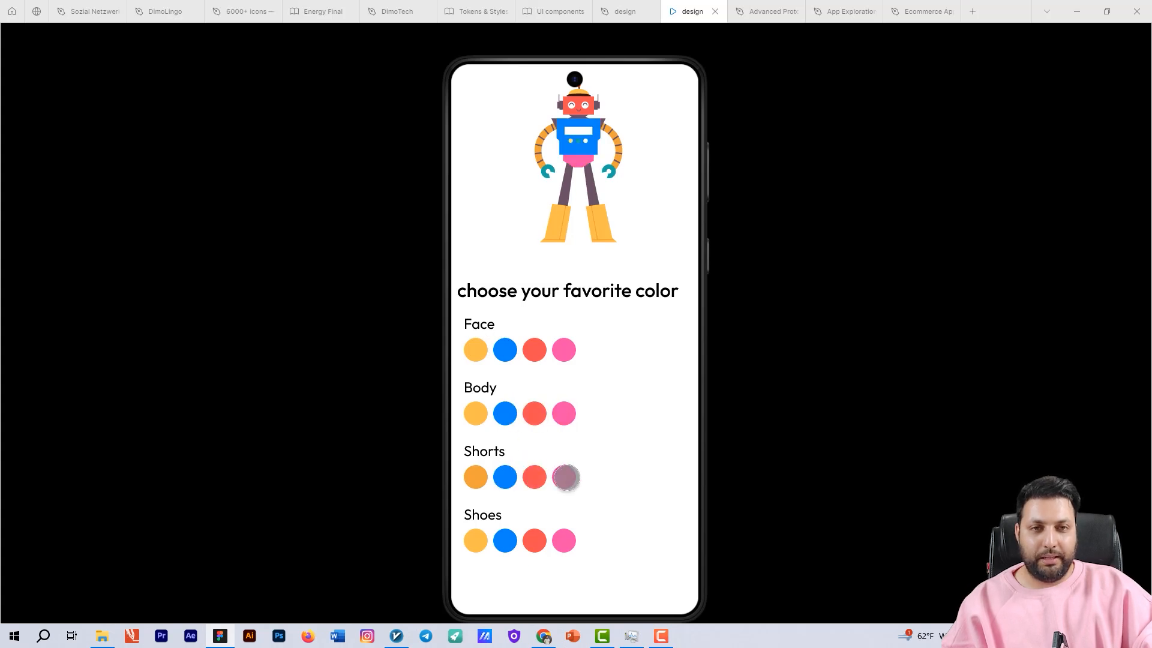
pyautogui.click(505, 536)
# Return to the design file and select the robot's hat group to examine its visibility variable
pyautogui.click(625, 12)
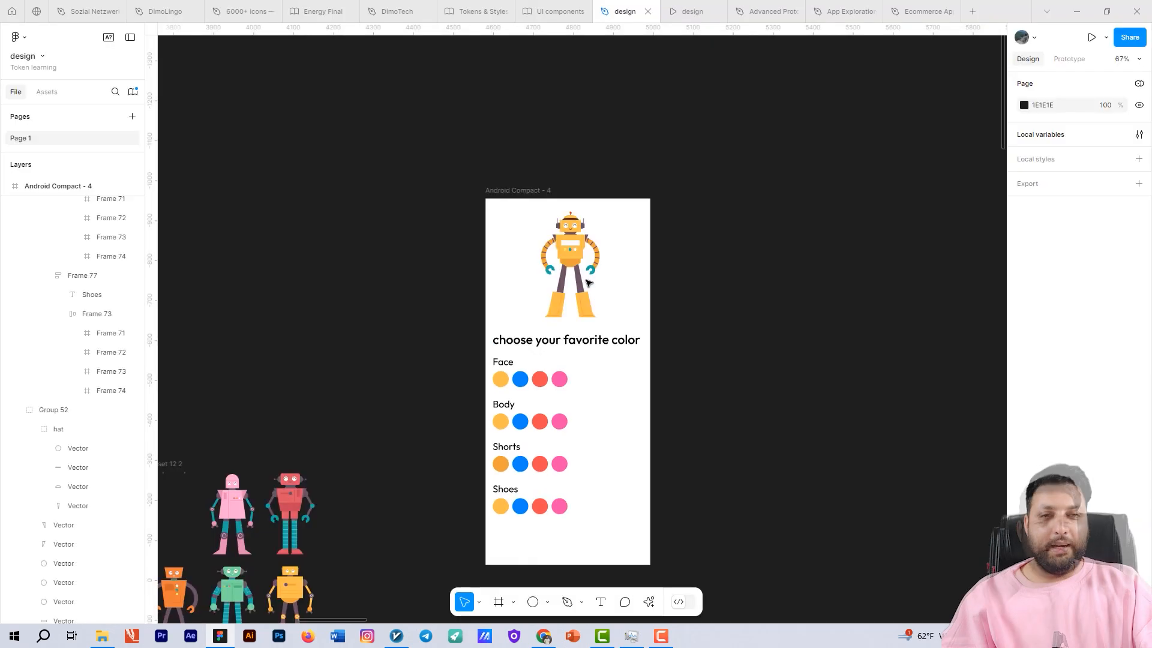
pyautogui.scroll(3, 568, 231)
pyautogui.scroll(4, 567, 230)
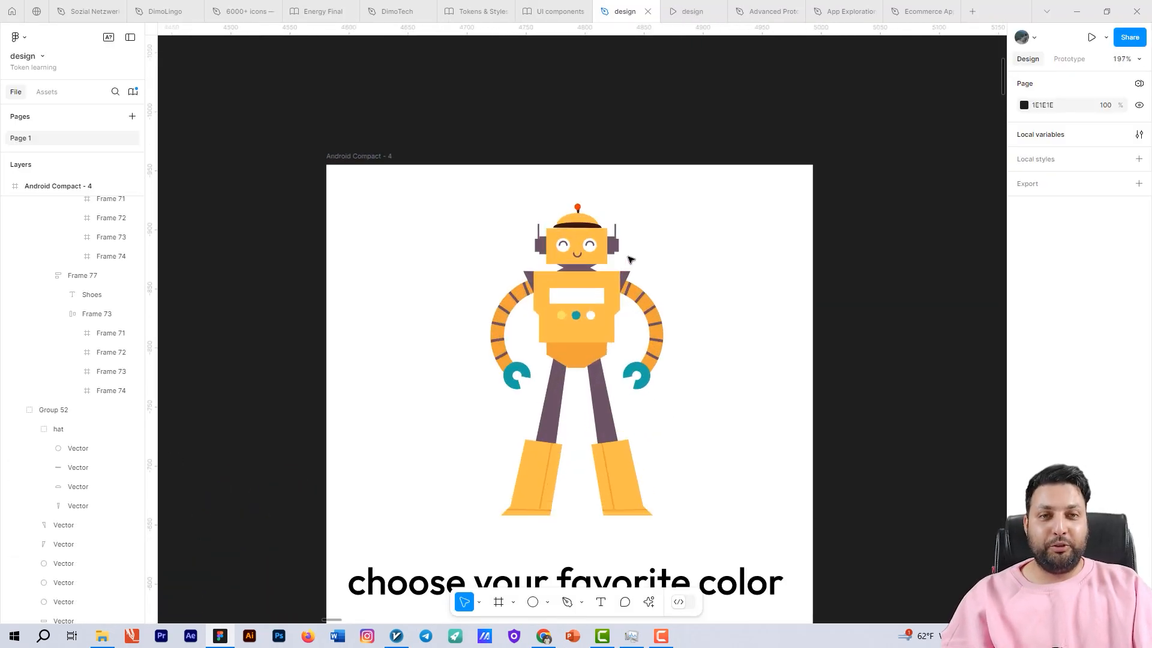
pyautogui.scroll(4, 630, 260)
pyautogui.click(569, 196)
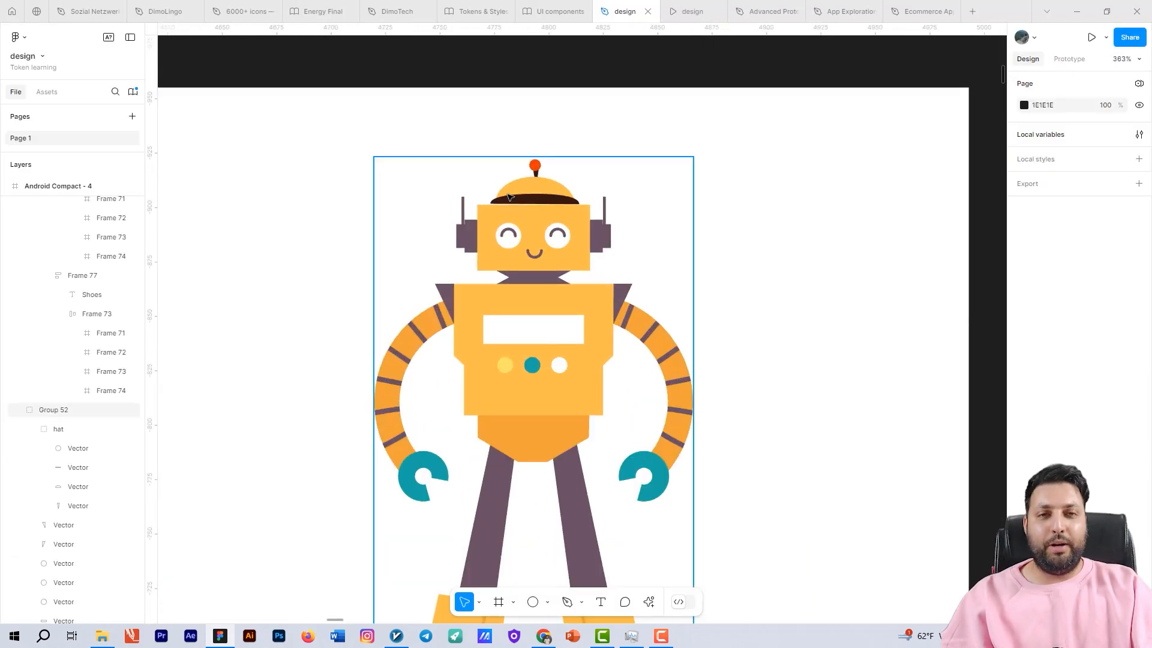
pyautogui.doubleClick(569, 196)
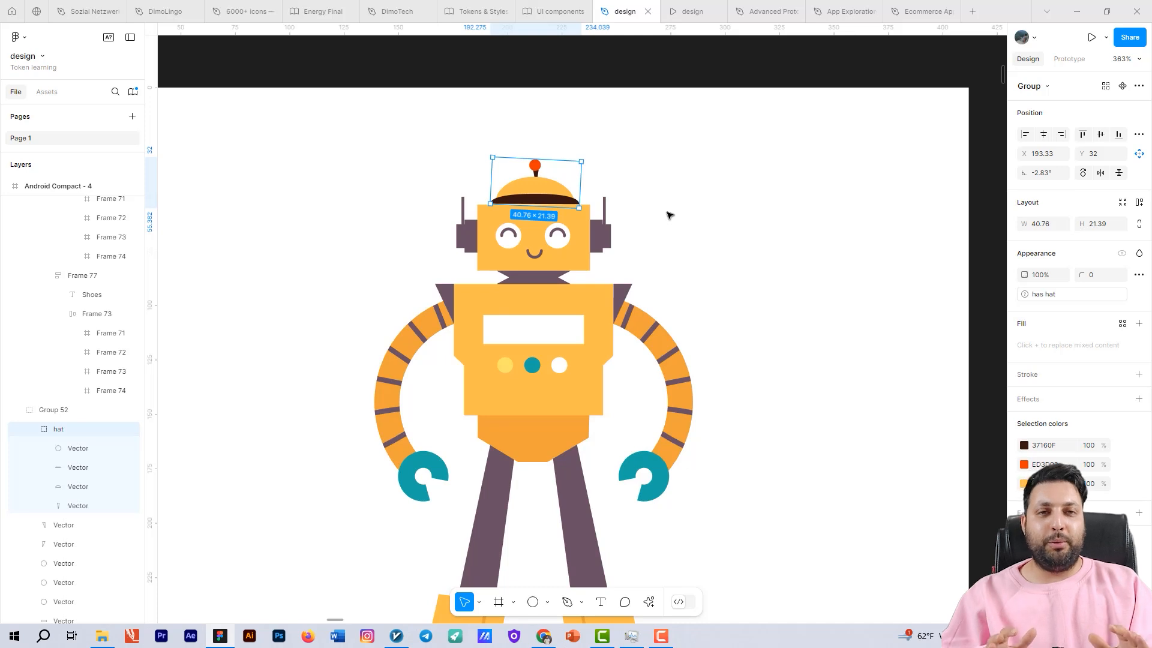
pyautogui.scroll(-5, 670, 215)
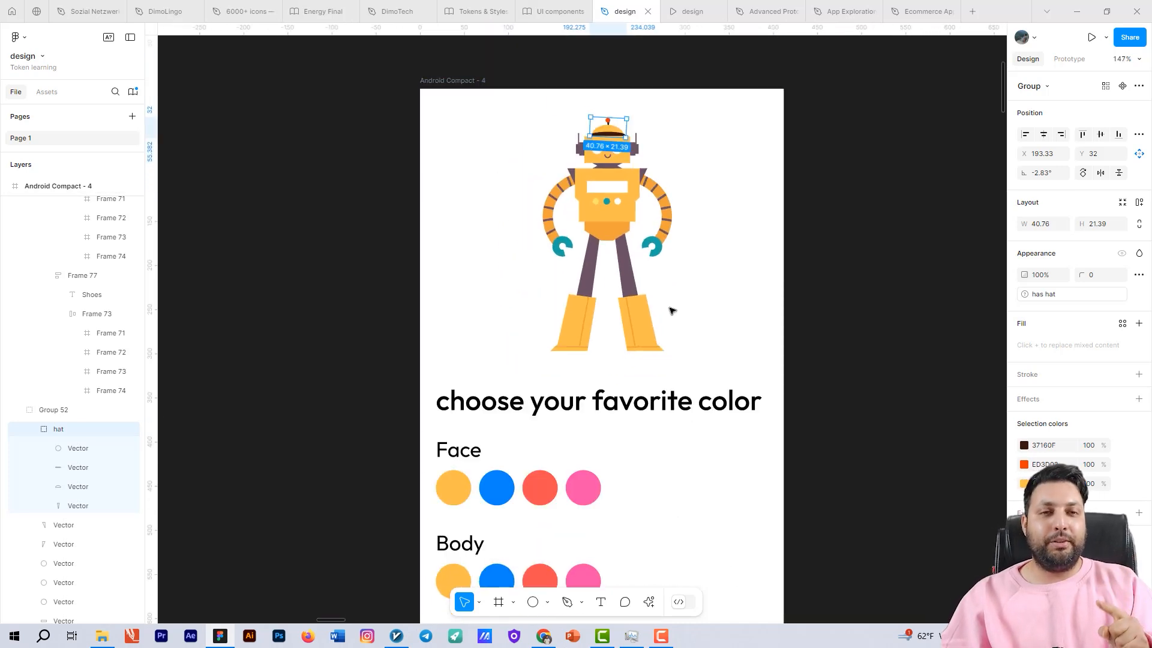
# Draw a frame about 104 × 41 in the empty space below the Shoes swatches
pyautogui.scroll(-3, 663, 329)
pyautogui.scroll(-5, 617, 442)
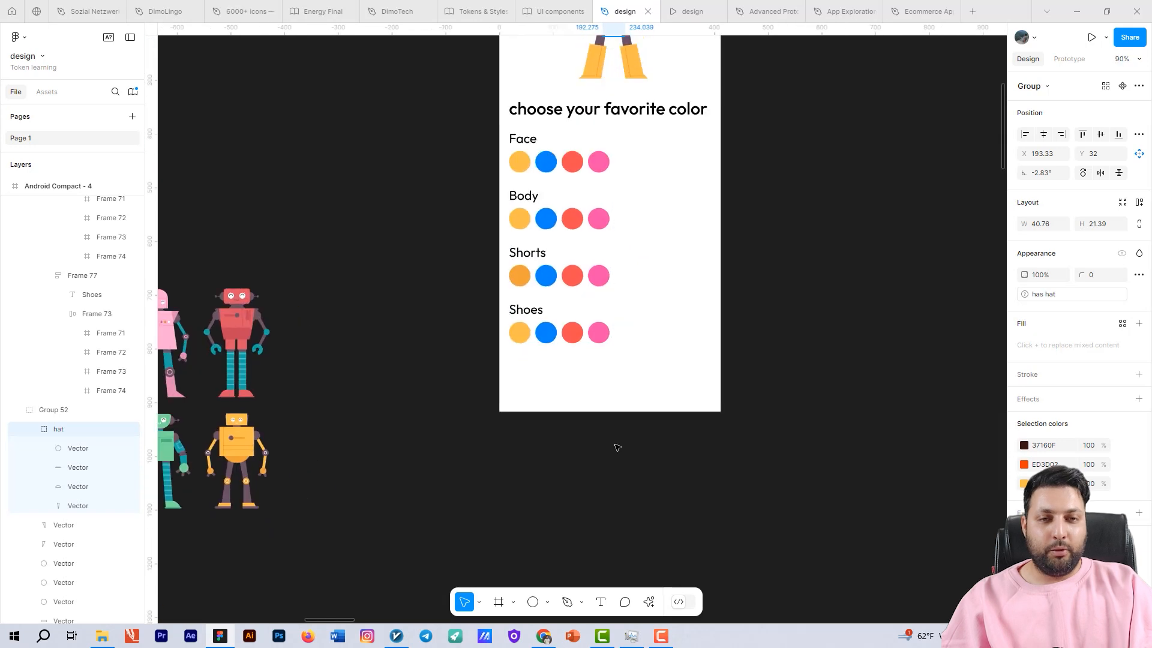
pyautogui.scroll(3, 577, 434)
pyautogui.scroll(-1, 577, 493)
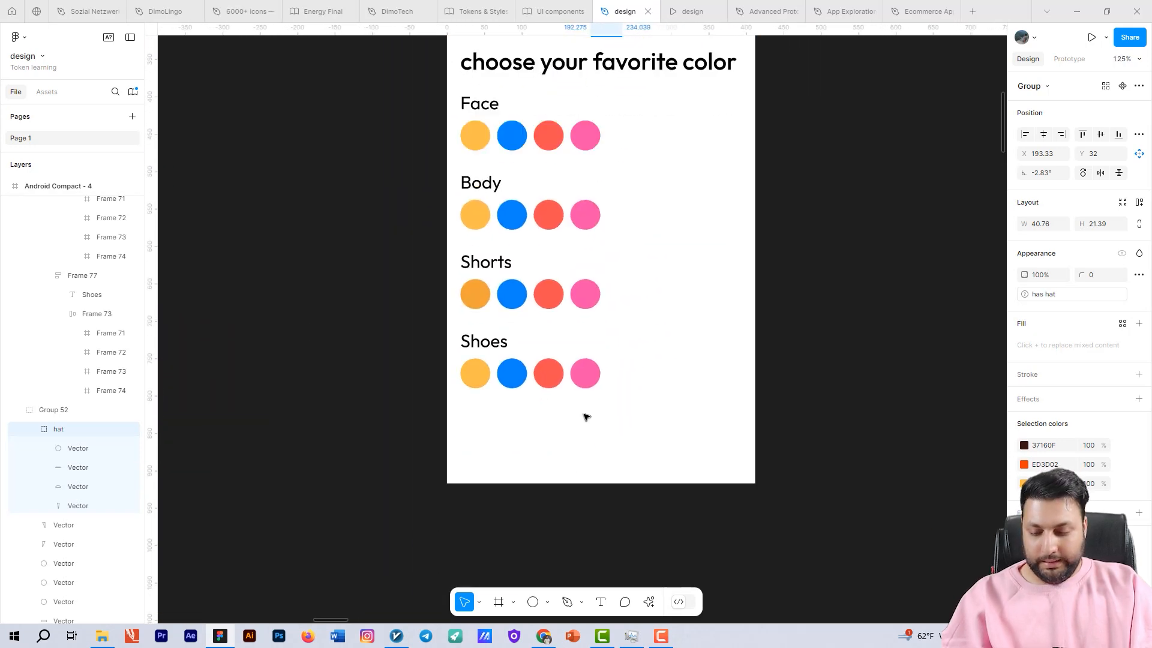
pyautogui.press('f')
pyautogui.scroll(3, 532, 385)
pyautogui.moveTo(491, 386); pyautogui.dragTo(649, 432)
# Style the new frame as a toggle track with a black 000000 fill, corner radius 48 and height 42
pyautogui.click(1138, 324)
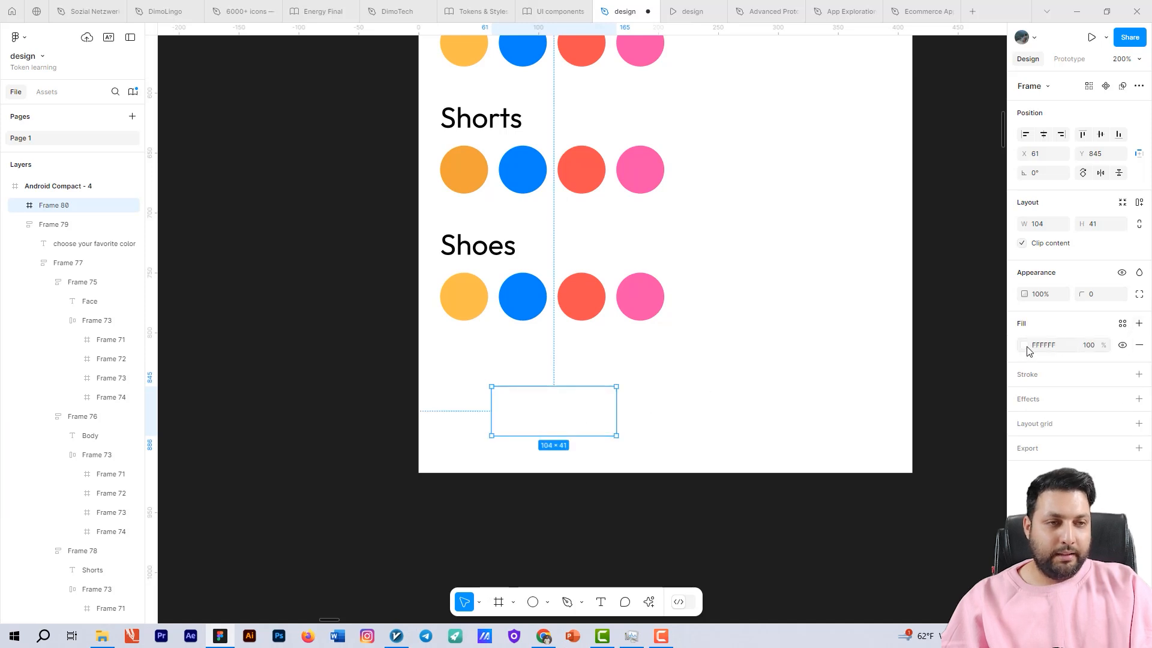
pyautogui.click(1024, 345)
pyautogui.moveTo(883, 423); pyautogui.dragTo(772, 500)
pyautogui.moveTo(1098, 292); pyautogui.dragTo(973, 256)
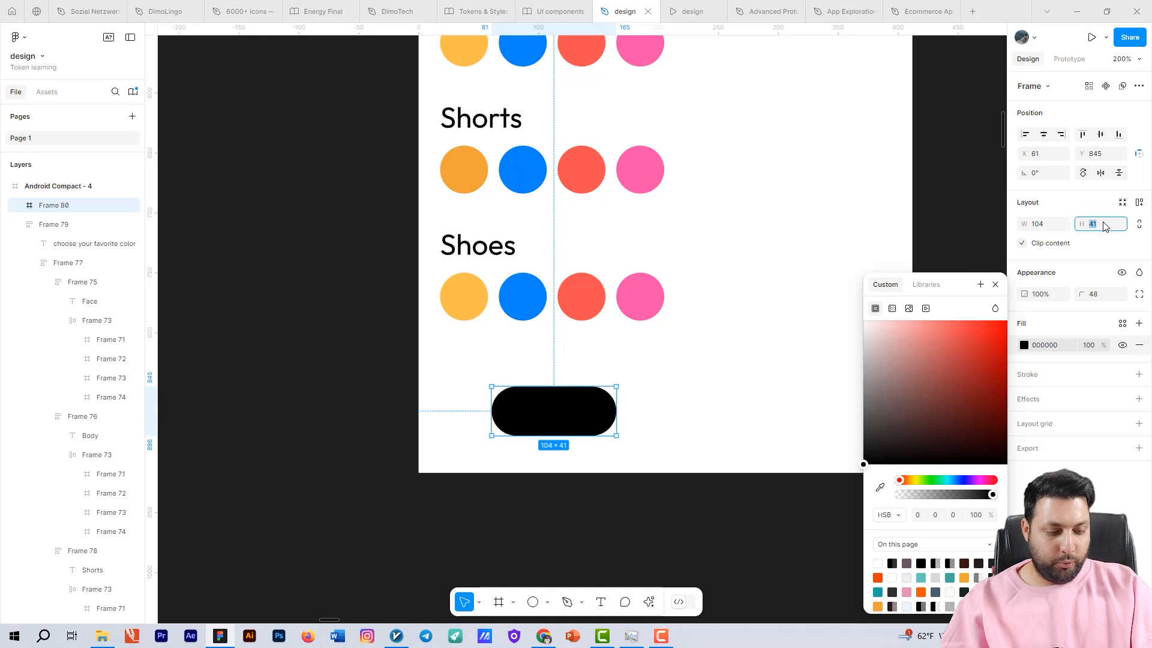
pyautogui.press('Return')
# Draw a 30 × 30 circle inside the black pill near its left end, placed at X 8
pyautogui.scroll(5, 550, 279)
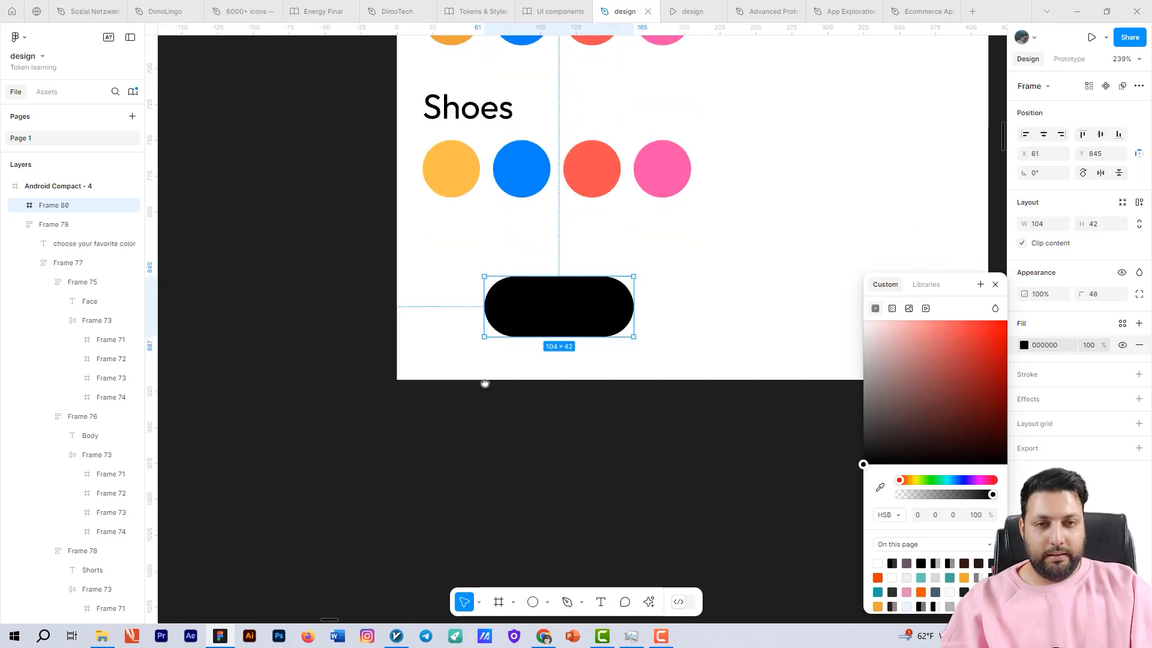
pyautogui.press('o')
pyautogui.scroll(3, 446, 293)
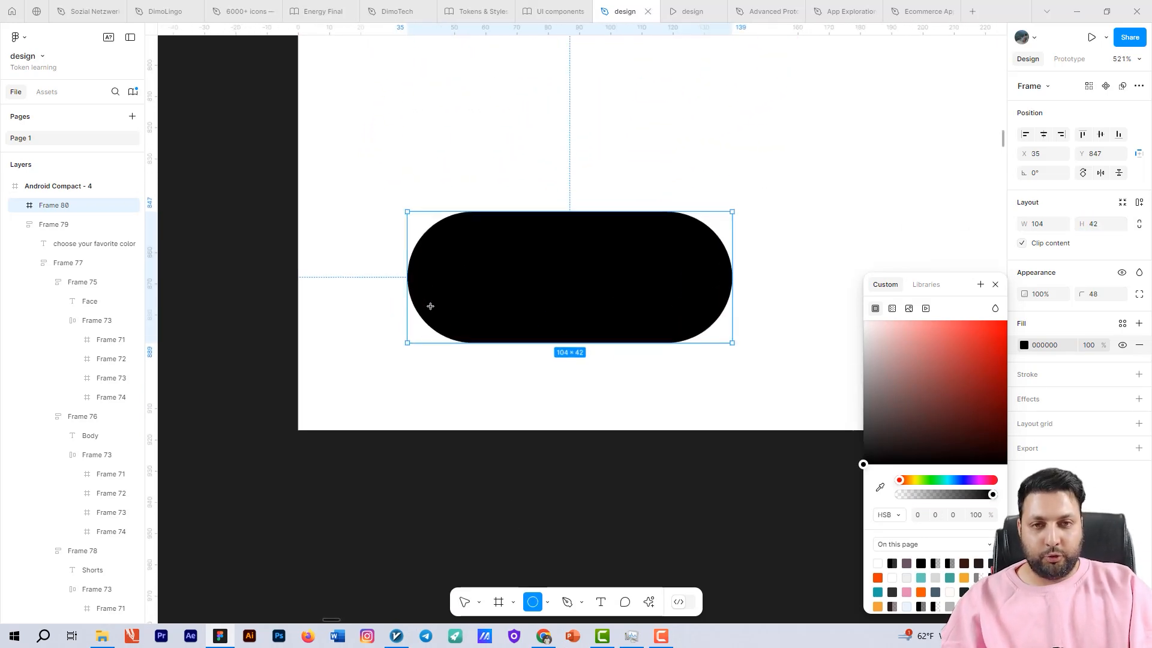
pyautogui.moveTo(455, 257)
pyautogui.mouseDown()
pyautogui.moveTo(500, 303)
pyautogui.moveTo(512, 287)
pyautogui.mouseUp()
pyautogui.press('alt')
pyautogui.press('Left')
pyautogui.press('Left')
pyautogui.press('Left')
pyautogui.press('Left')
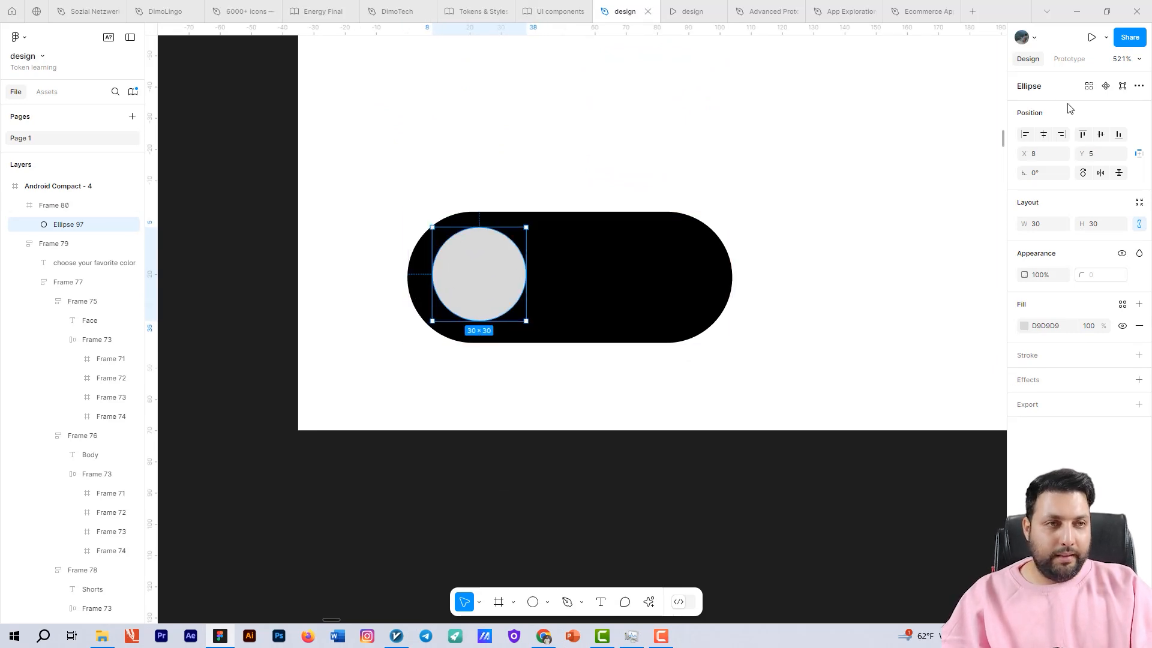
# Set the circle's size to 32 × 32 and center it vertically within the pill
pyautogui.click(1100, 134)
pyautogui.press('alt')
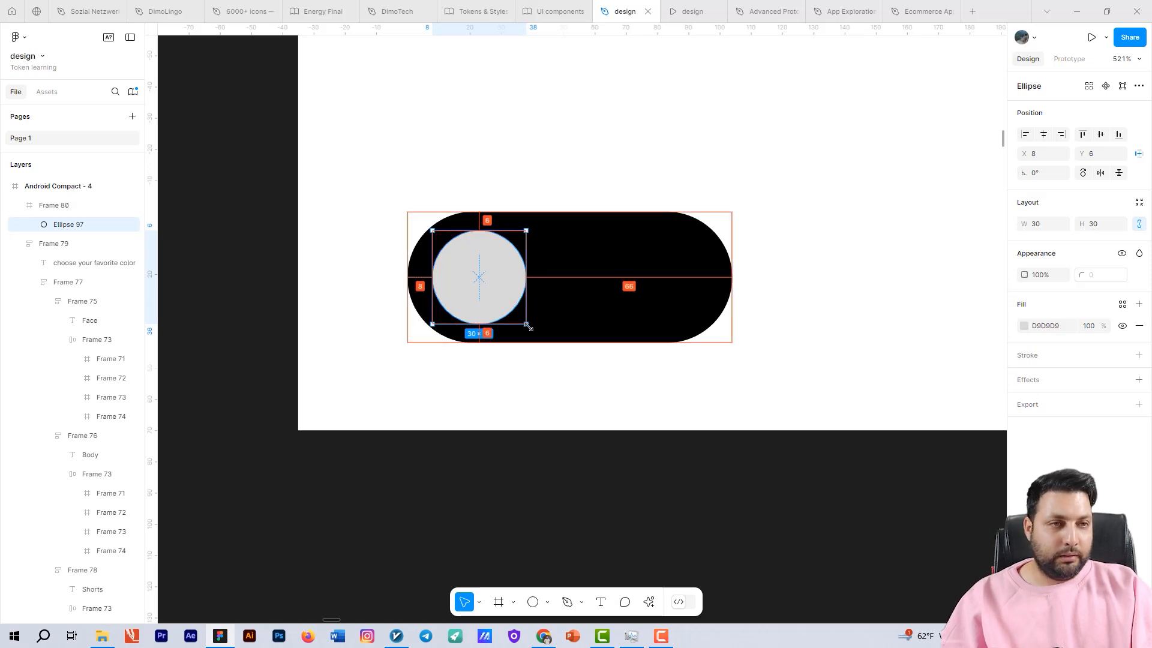
pyautogui.click(1047, 226)
pyautogui.write('3')
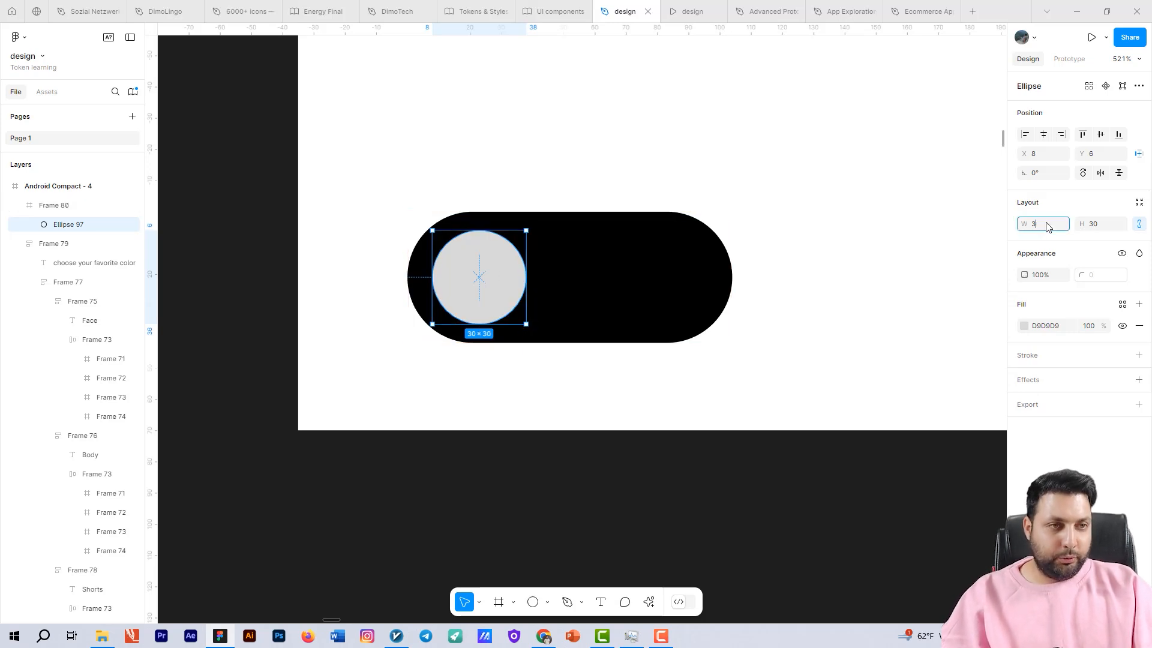
pyautogui.write('2')
pyautogui.press('Tab')
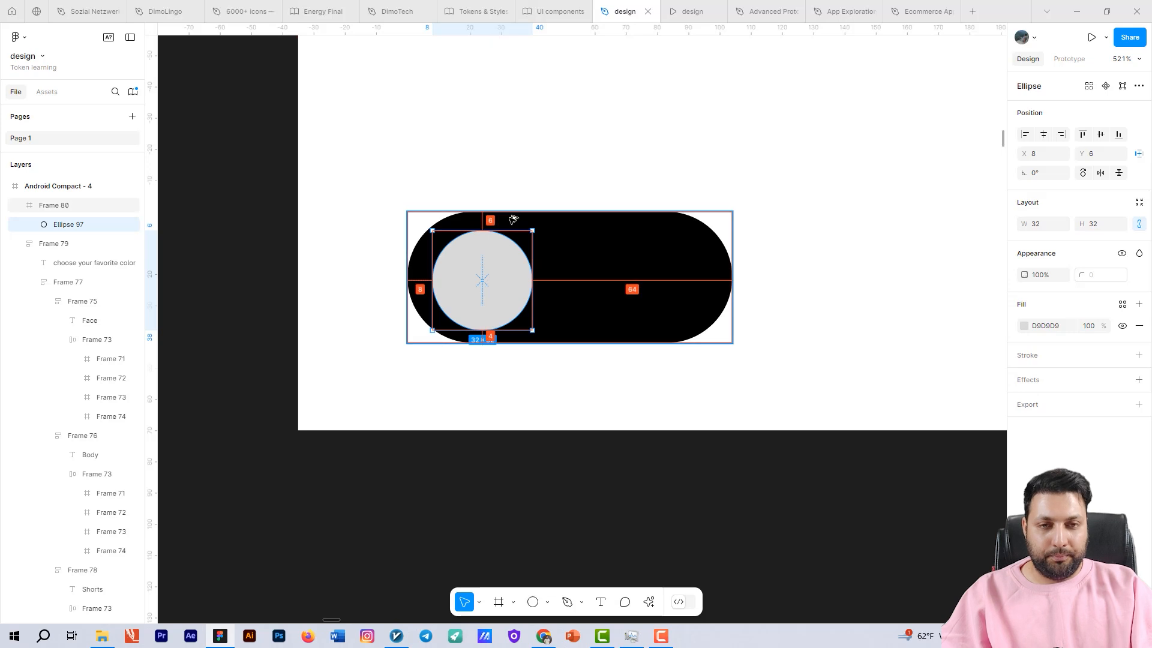
pyautogui.click(1100, 134)
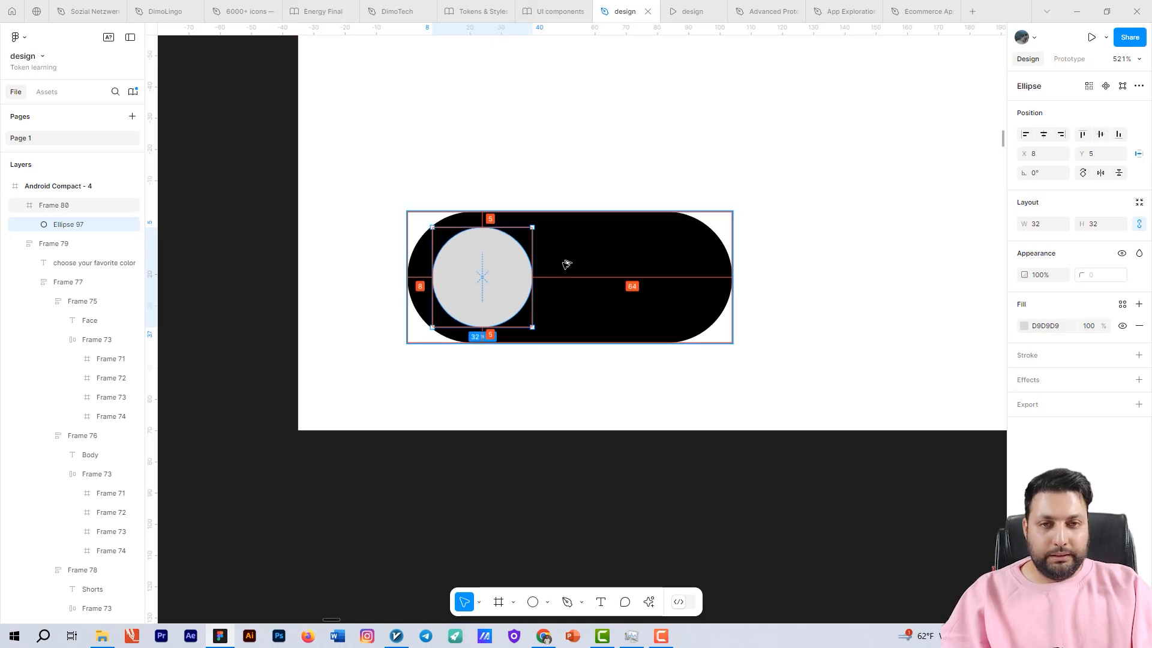
# Duplicate the toggle to the right of the original and move the copy's circle to X 64 at its right end
pyautogui.scroll(-5, 578, 268)
pyautogui.click(564, 288)
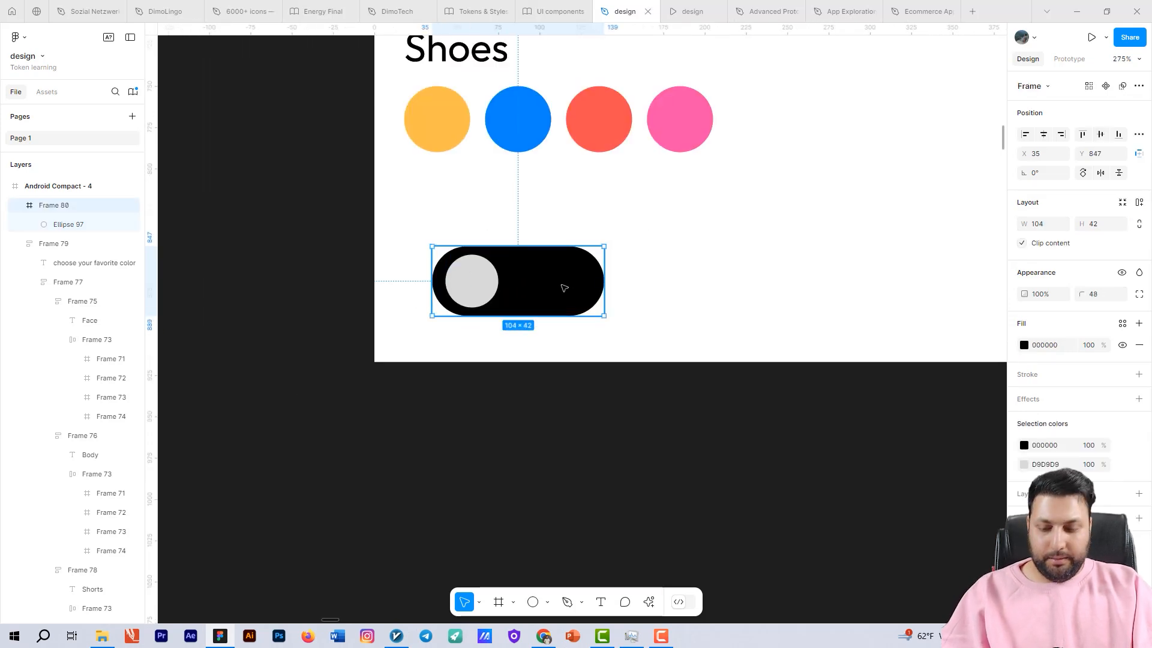
pyautogui.moveTo(558, 296); pyautogui.dragTo(747, 295)
pyautogui.doubleClick(686, 288)
pyautogui.hotkey('shift', 'Right')
pyautogui.hotkey('shift', 'Right')
pyautogui.hotkey('shift', 'Right')
pyautogui.hotkey('shift', 'Right')
pyautogui.hotkey('shift', 'Right')
pyautogui.hotkey('shift', 'Right')
pyautogui.hotkey('shift', 'Right')
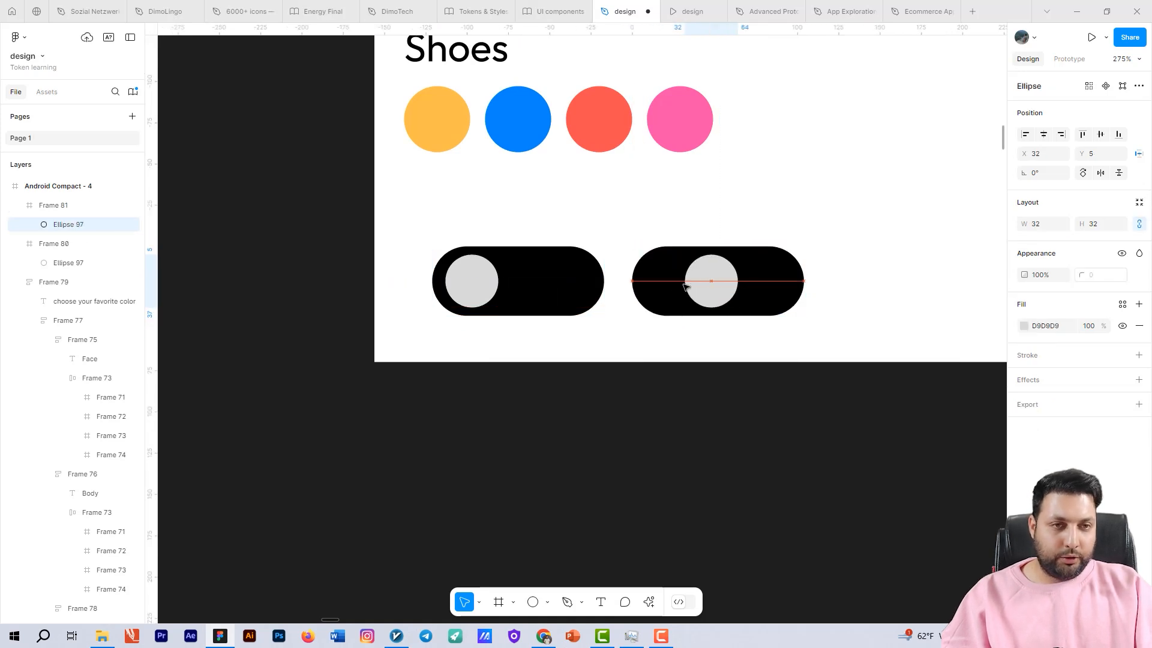
pyautogui.press('alt')
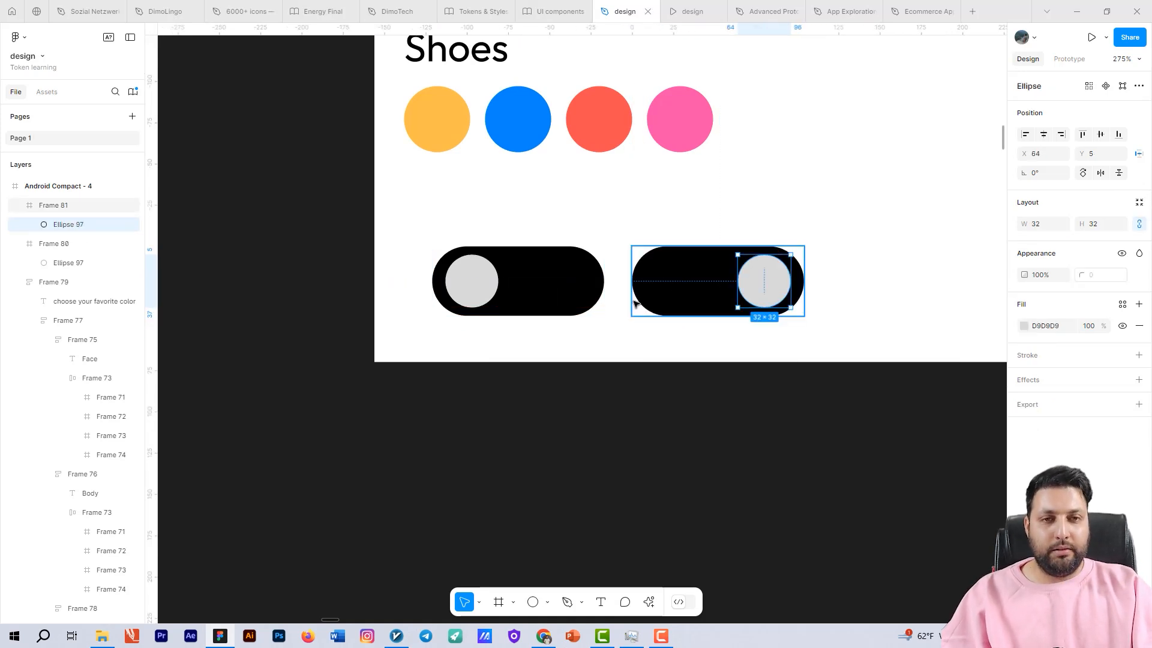
# Recolor the left toggle's circle bright red and the right toggle's circle white FFFFFF
pyautogui.doubleClick(489, 283)
pyautogui.click(1024, 325)
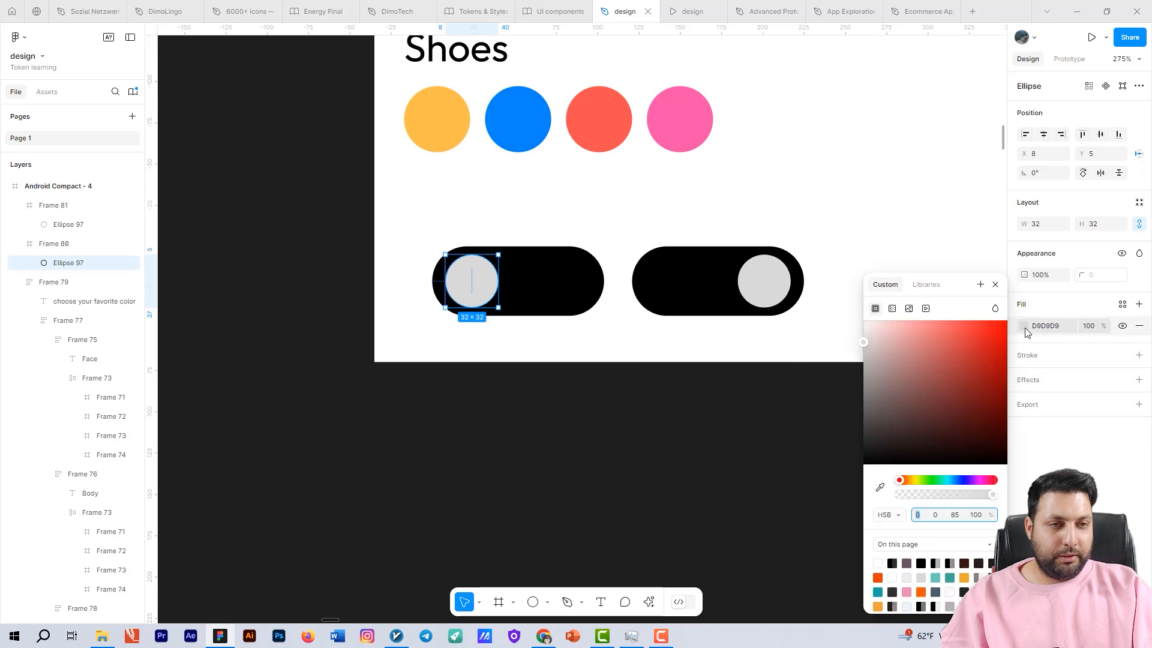
pyautogui.moveTo(937, 347); pyautogui.dragTo(1074, 290)
pyautogui.doubleClick(768, 280)
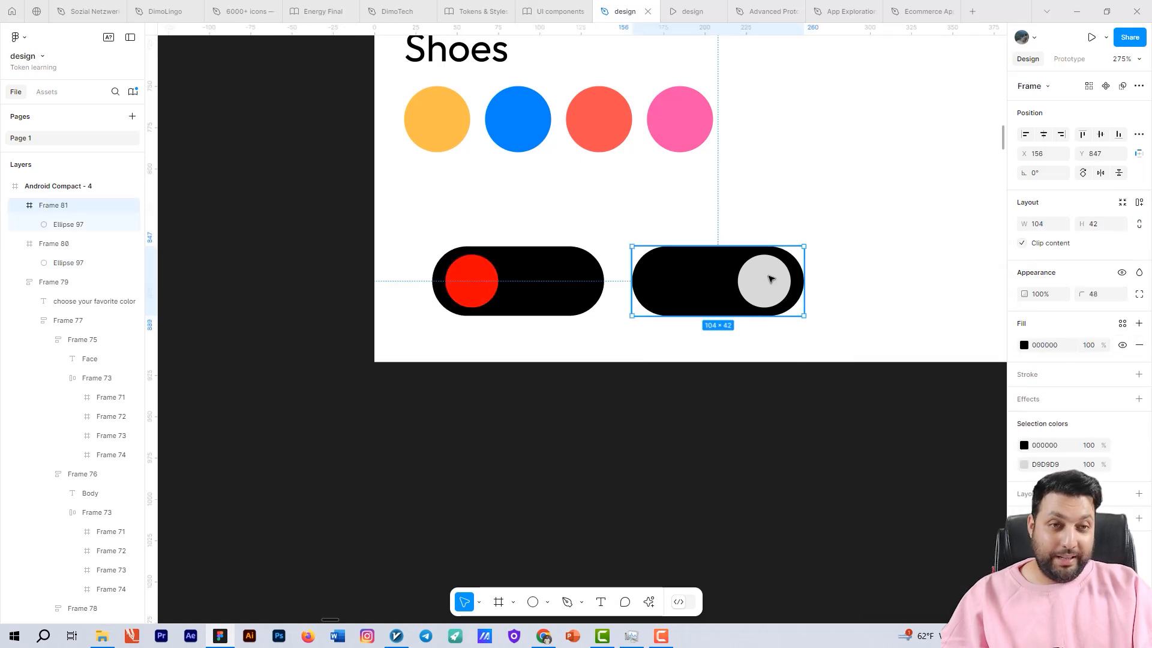
pyautogui.click(1024, 326)
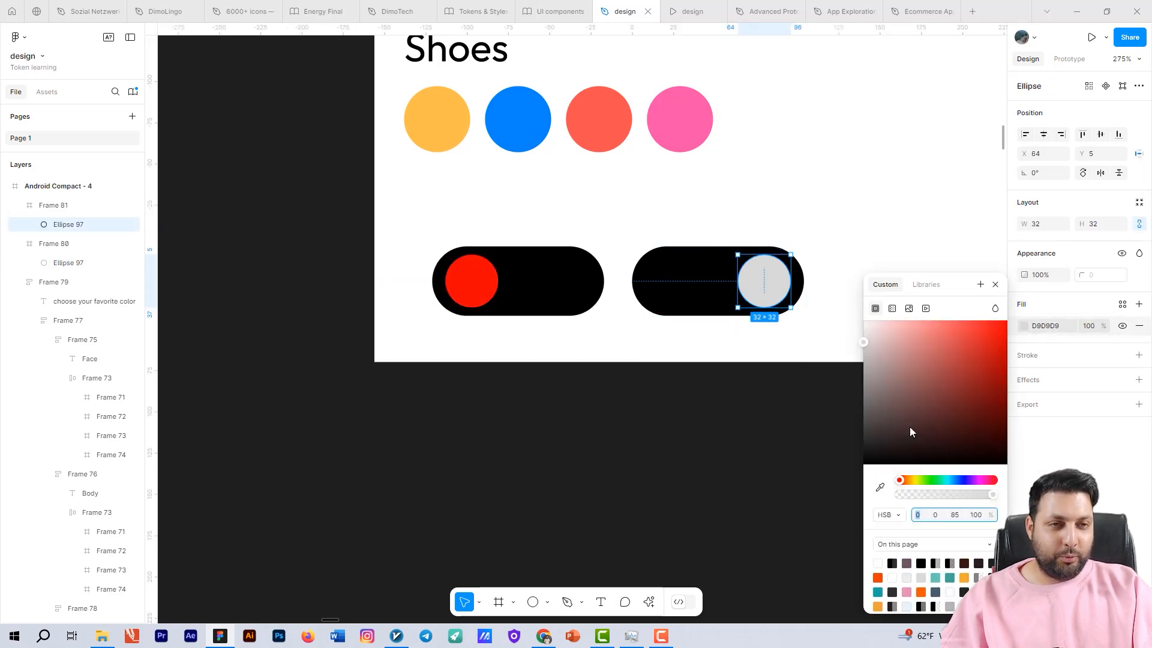
pyautogui.moveTo(910, 432); pyautogui.dragTo(864, 321)
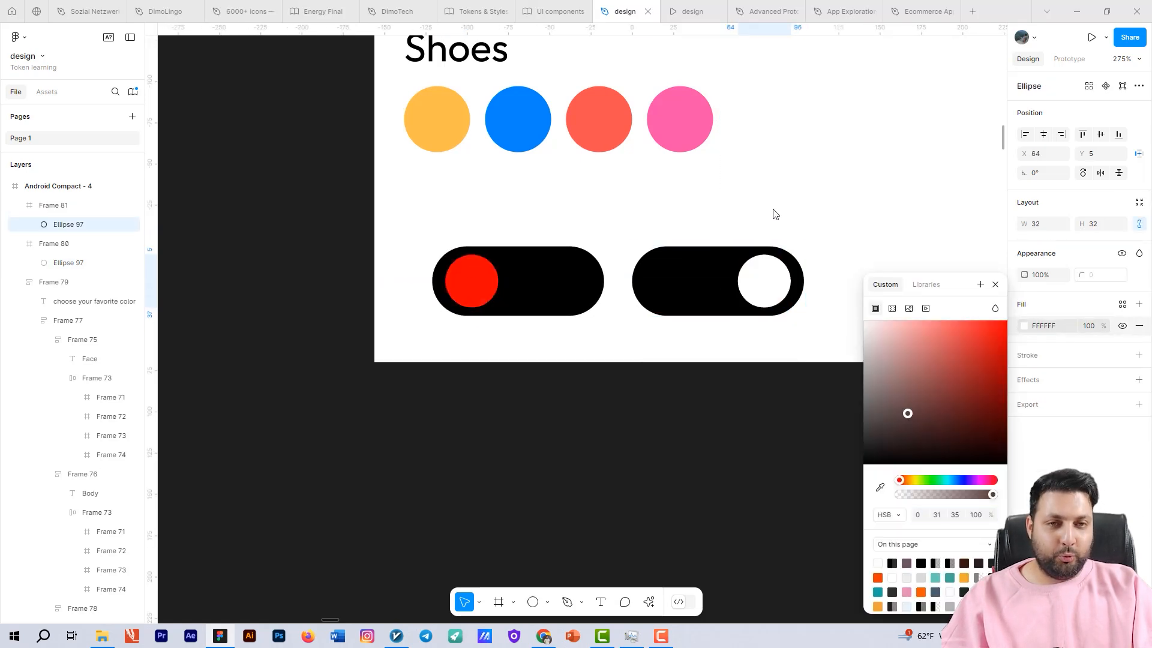
# Turn both toggles into separate components and combine them as variants of one component set
pyautogui.click(501, 304)
pyautogui.keyDown('shift'); pyautogui.click(674, 287); pyautogui.keyUp('shift')
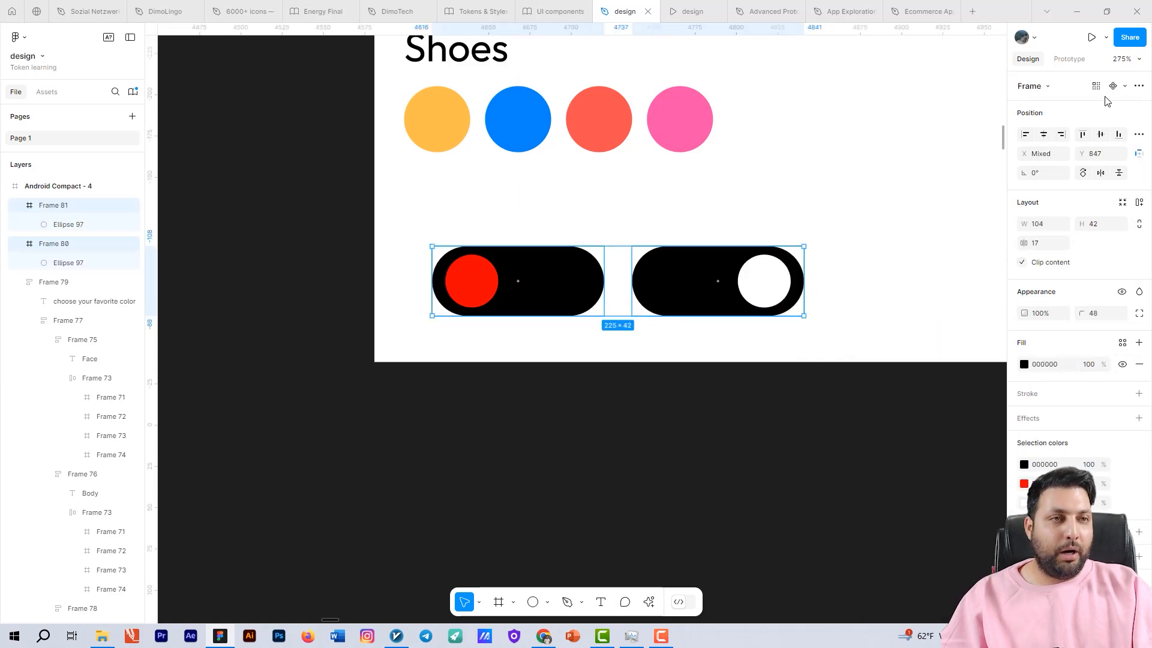
pyautogui.click(1124, 88)
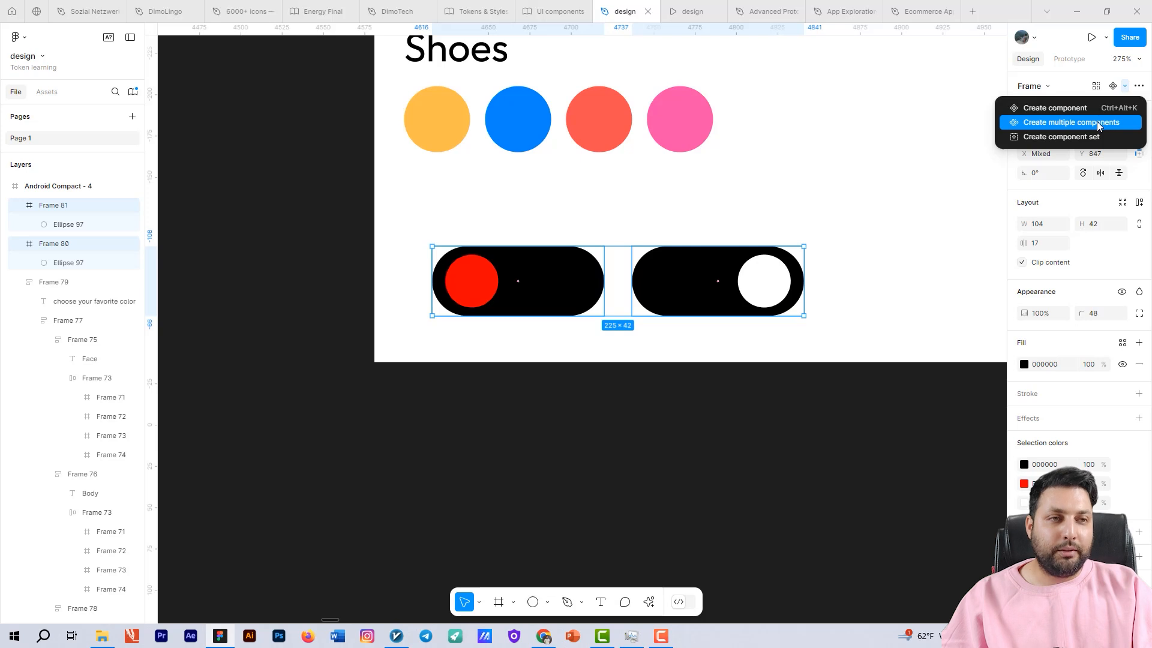
pyautogui.click(1020, 123)
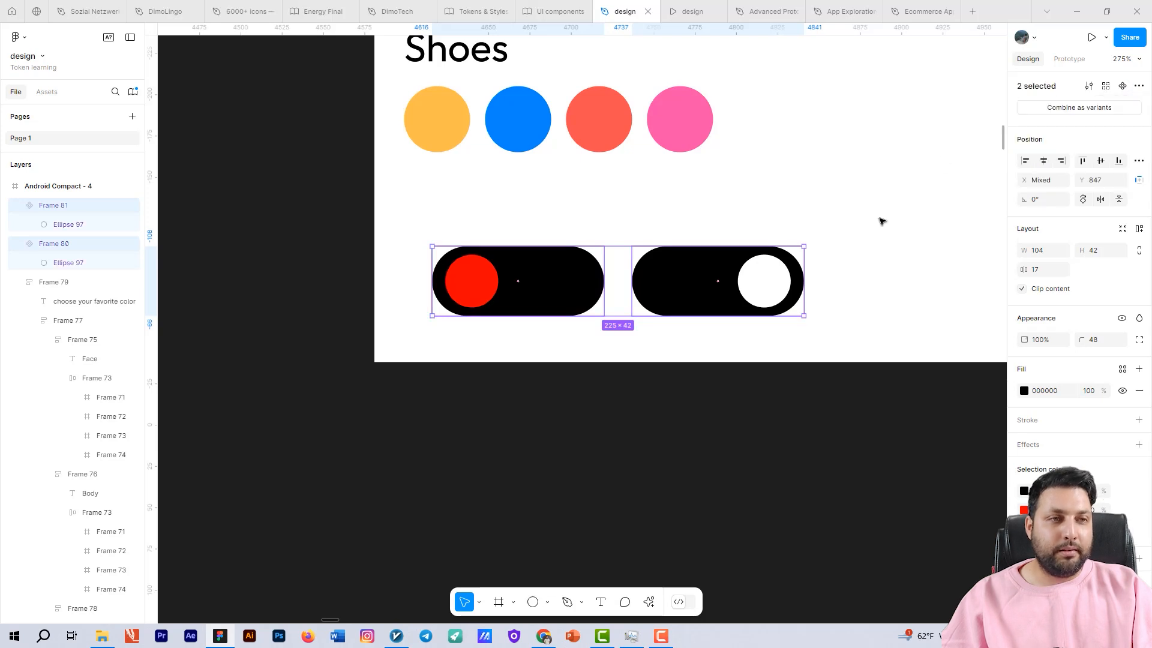
pyautogui.click(1080, 109)
# Move the toggle component set out of the phone frame onto the empty canvas below it
pyautogui.scroll(-5, 672, 251)
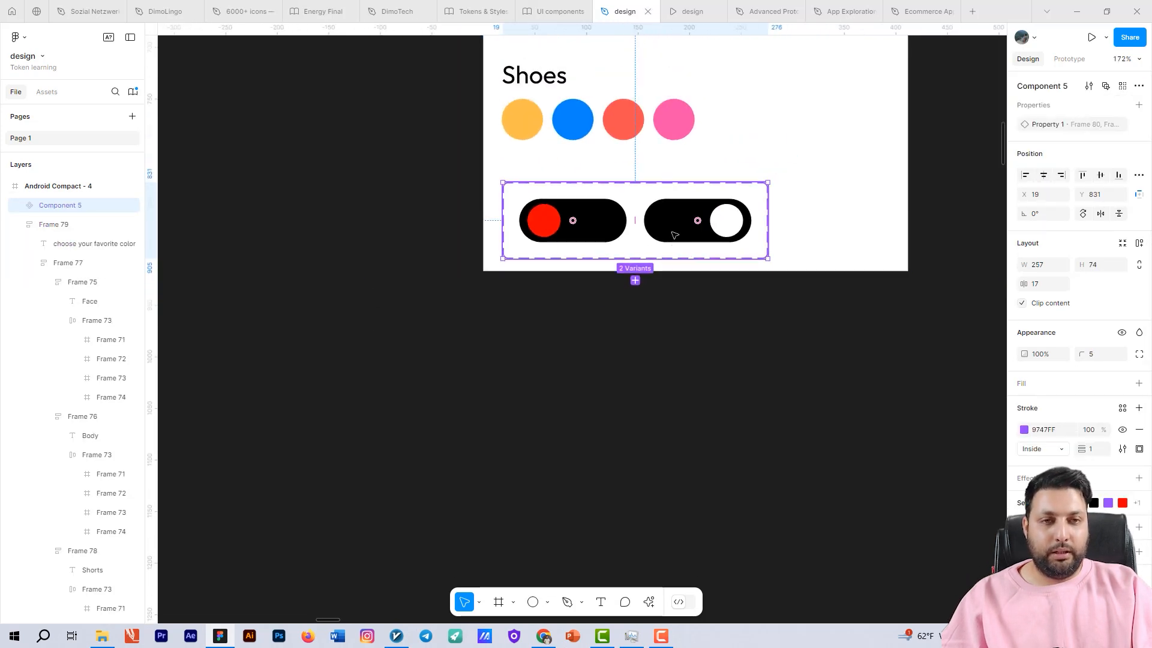
pyautogui.moveTo(672, 232); pyautogui.dragTo(630, 315)
pyautogui.scroll(5, 628, 316)
pyautogui.click(670, 403)
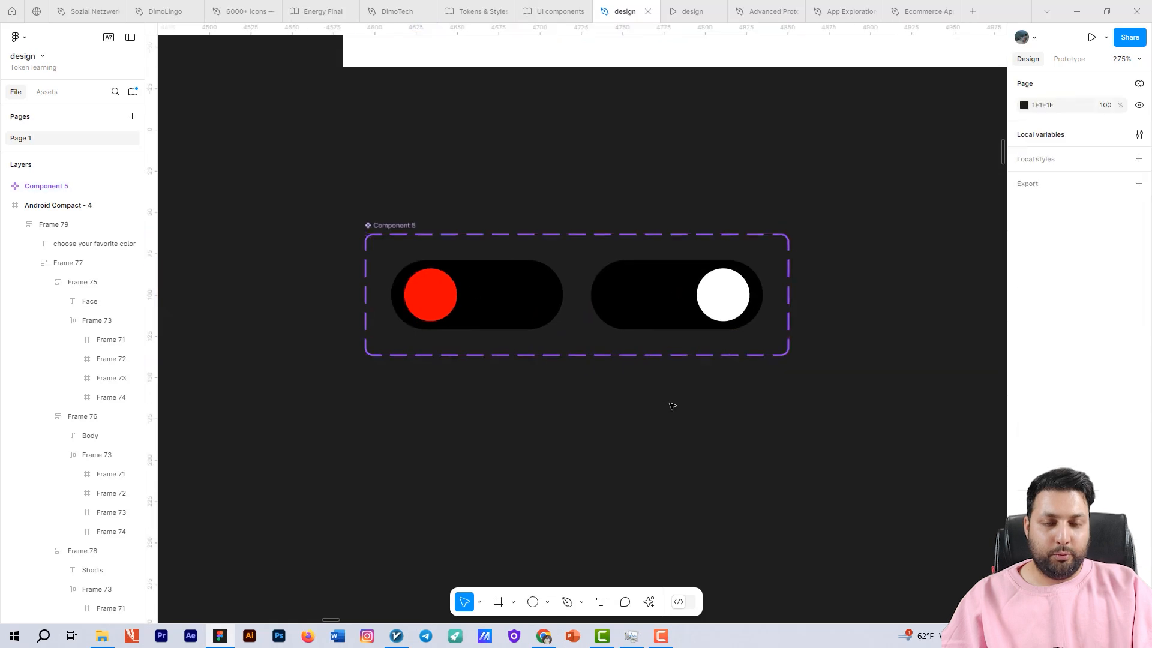
# Connect the red-circle variant to the white-circle variant with an On drag Change to interaction using Smart animate
pyautogui.click(538, 313)
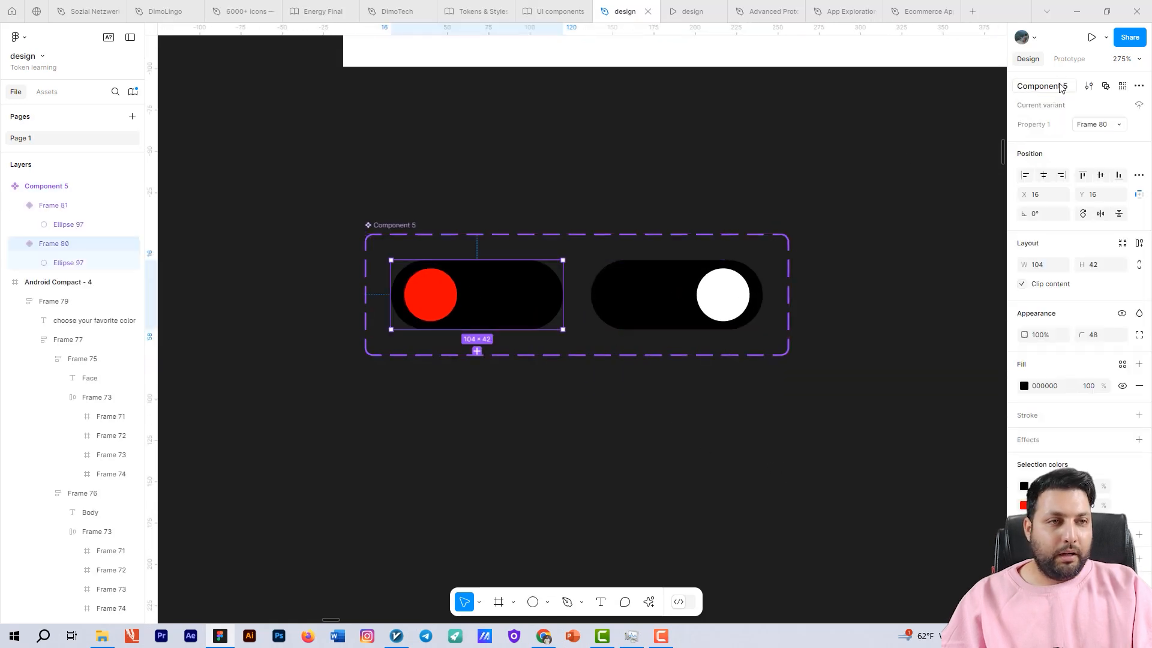
pyautogui.click(1068, 59)
pyautogui.scroll(5, 461, 337)
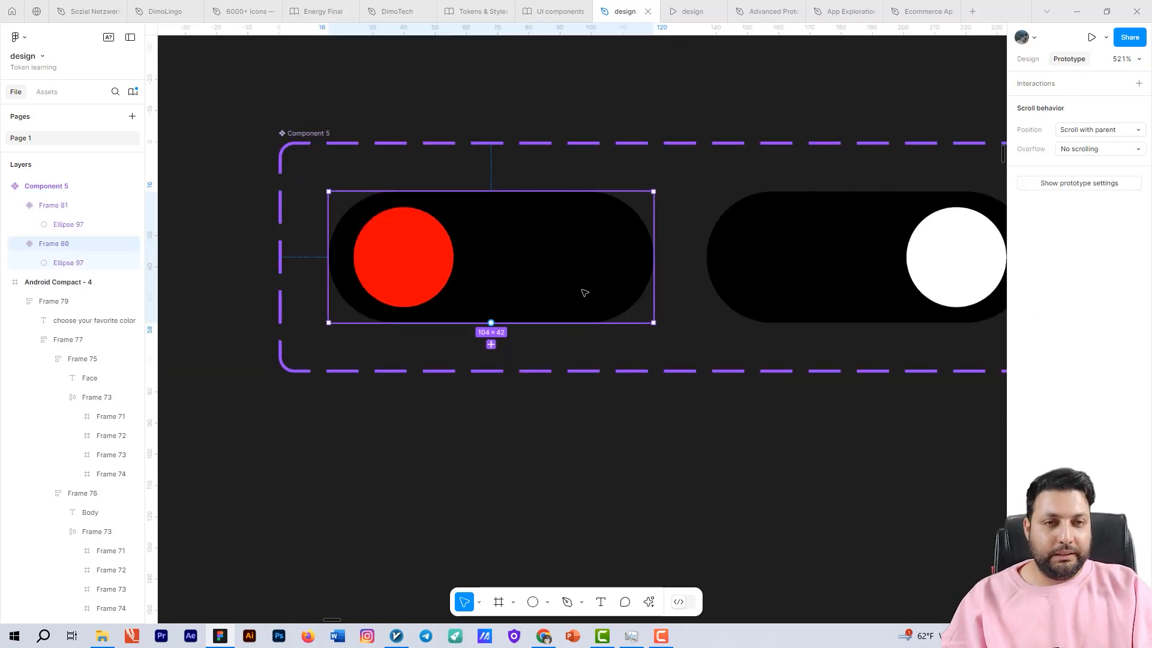
pyautogui.moveTo(653, 256); pyautogui.dragTo(715, 259)
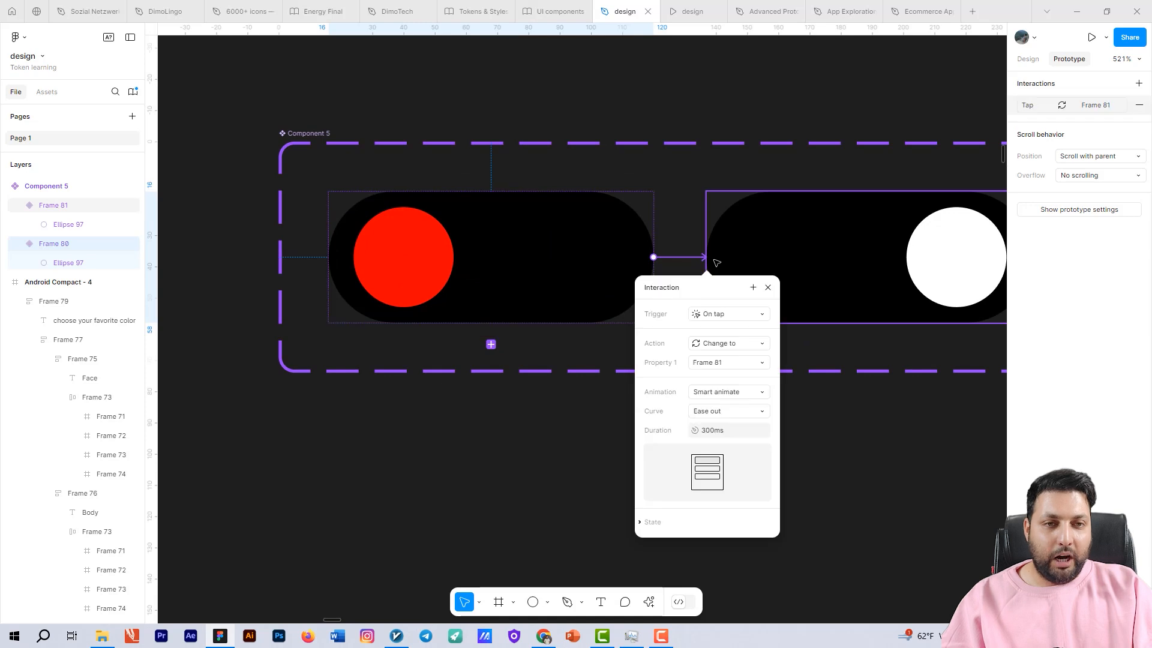
pyautogui.click(729, 324)
pyautogui.click(727, 328)
# Connect the white-circle variant back to the red-circle variant with an On tap, Smart animate Change to interaction, and review both connections
pyautogui.click(788, 261)
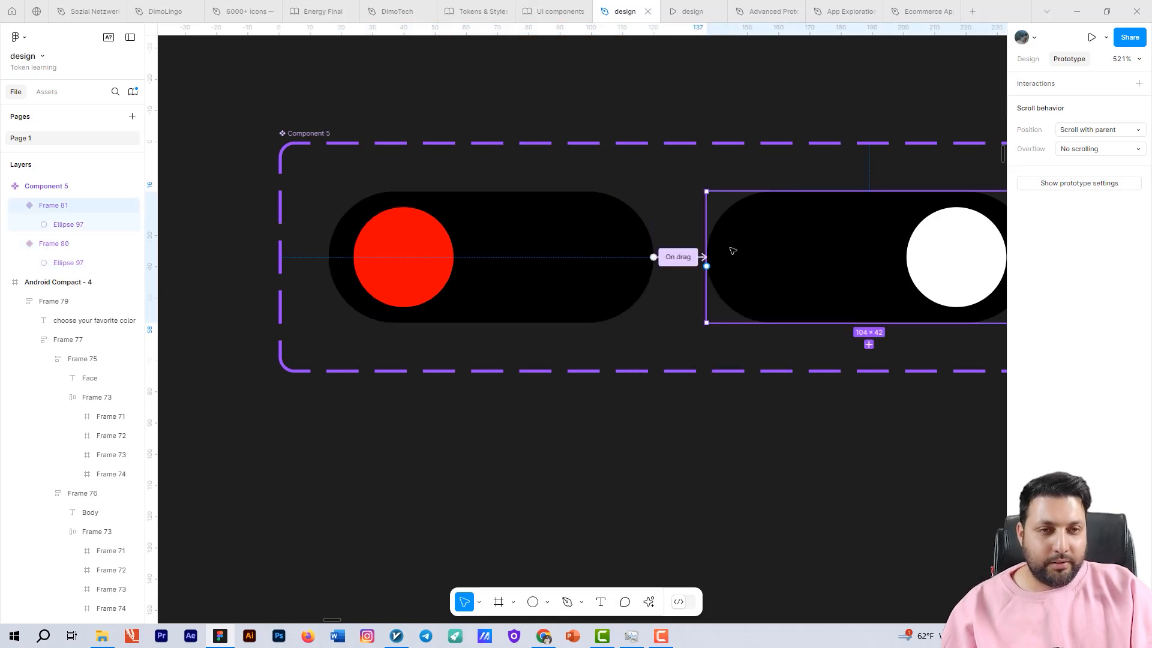
pyautogui.moveTo(706, 265); pyautogui.dragTo(605, 303)
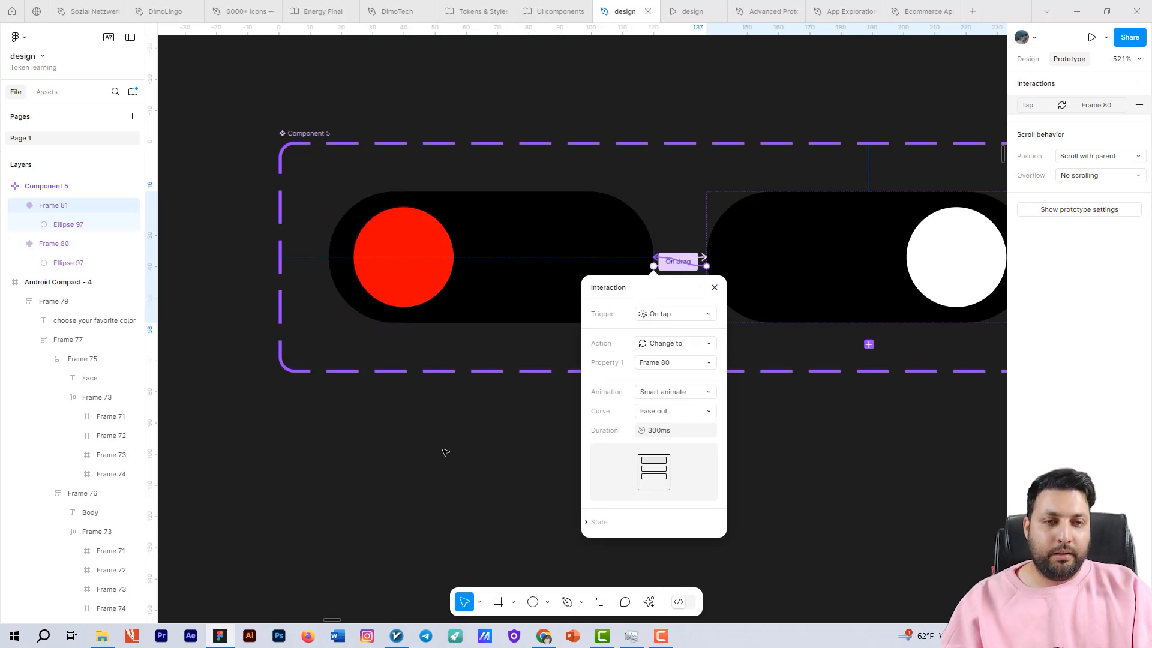
pyautogui.click(657, 392)
pyautogui.click(685, 361)
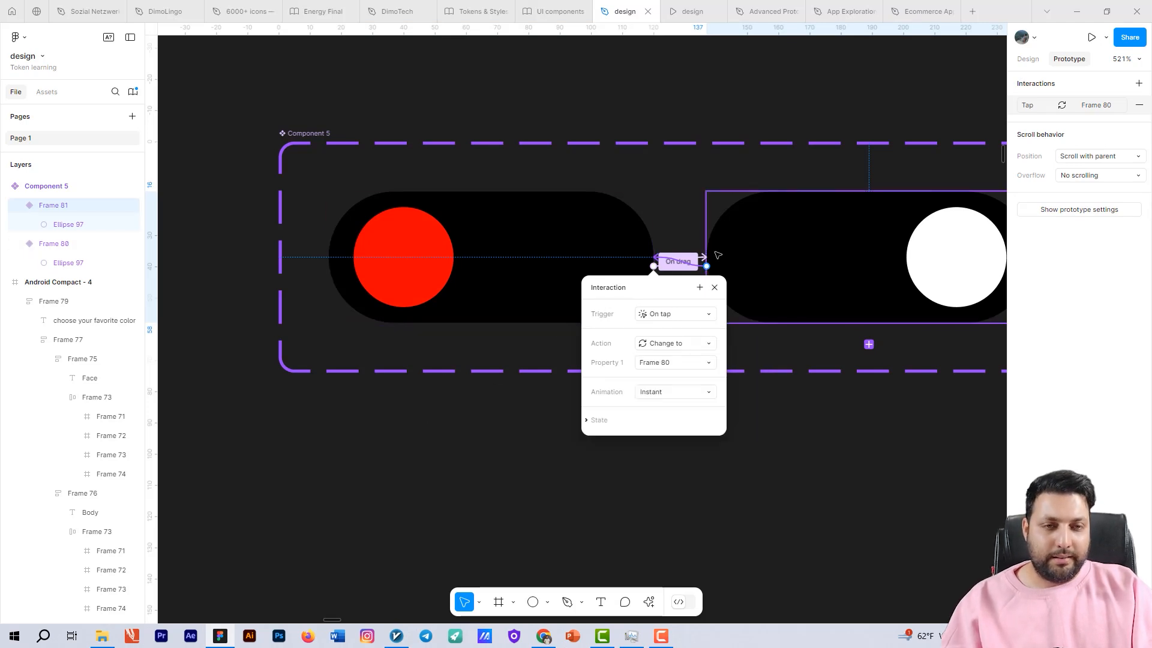
pyautogui.scroll(2, 714, 215)
pyautogui.scroll(4, 715, 214)
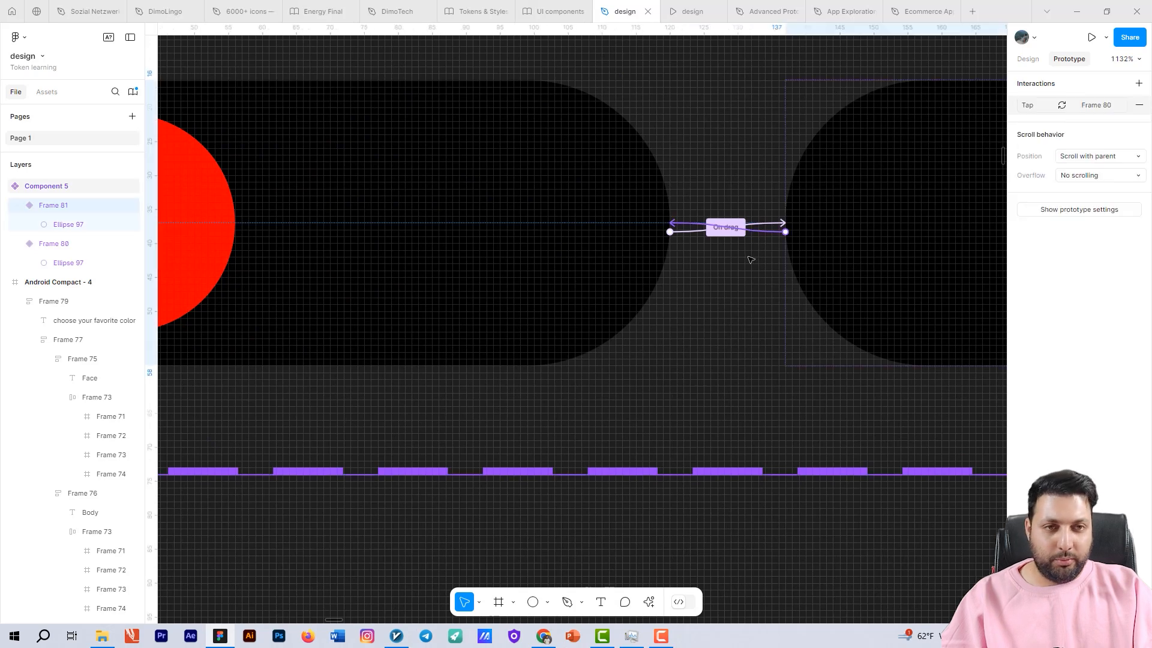
pyautogui.click(758, 234)
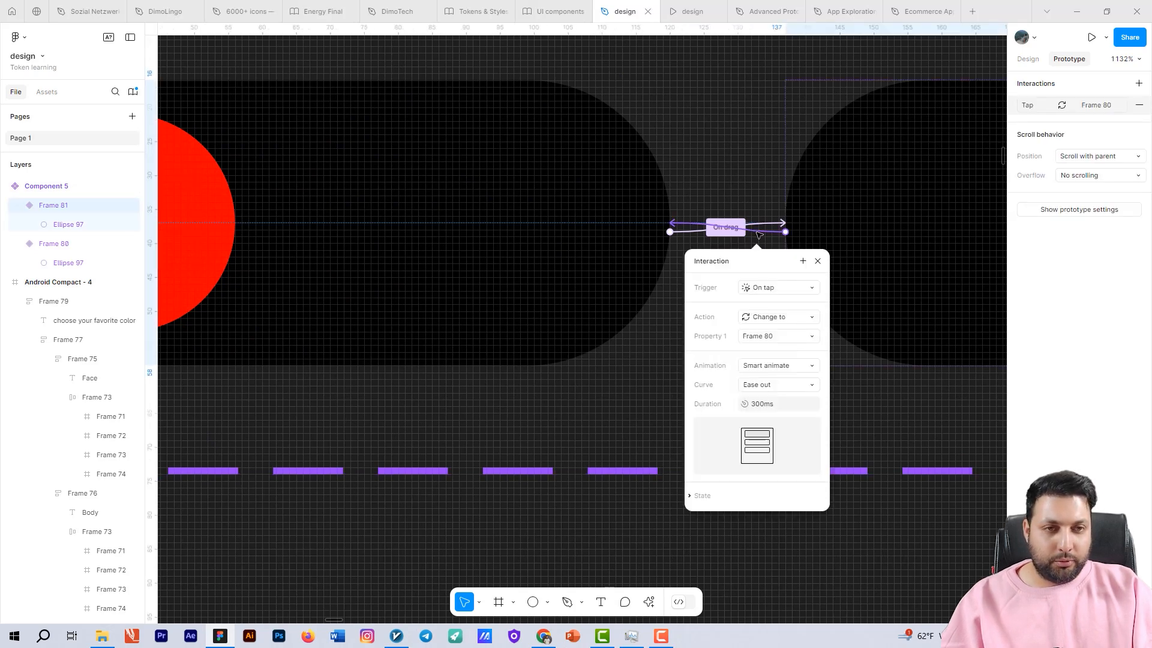
pyautogui.click(768, 226)
pyautogui.scroll(-7, 571, 391)
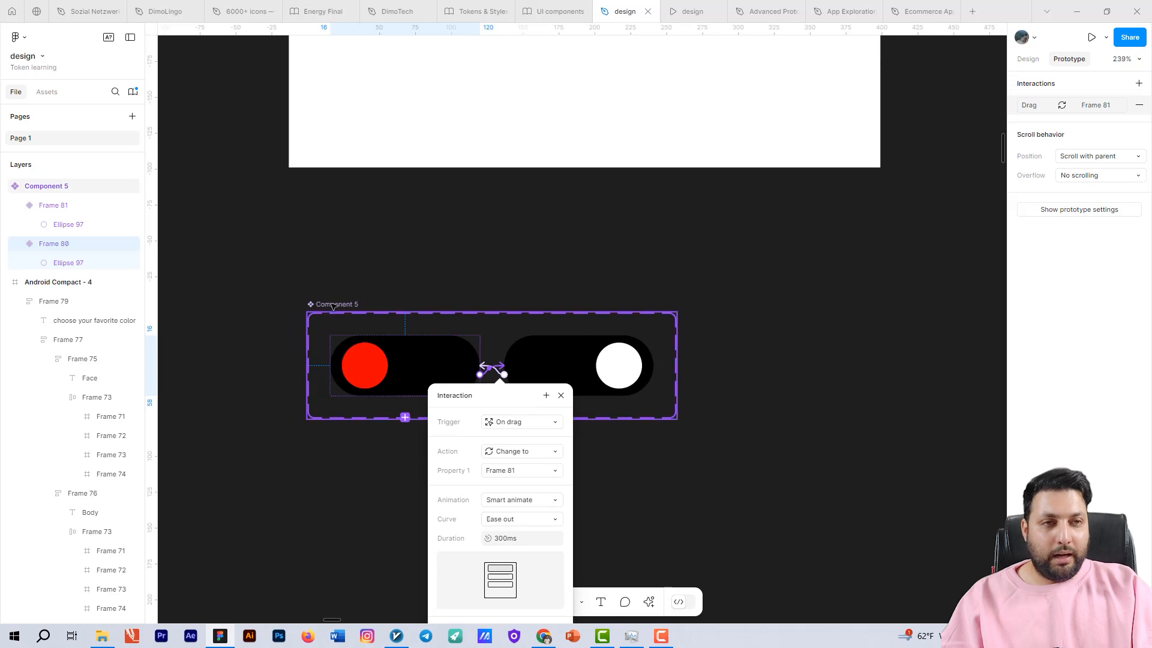
pyautogui.click(493, 376)
# Rename the toggle component set's variant property to "has hat"
pyautogui.click(1028, 58)
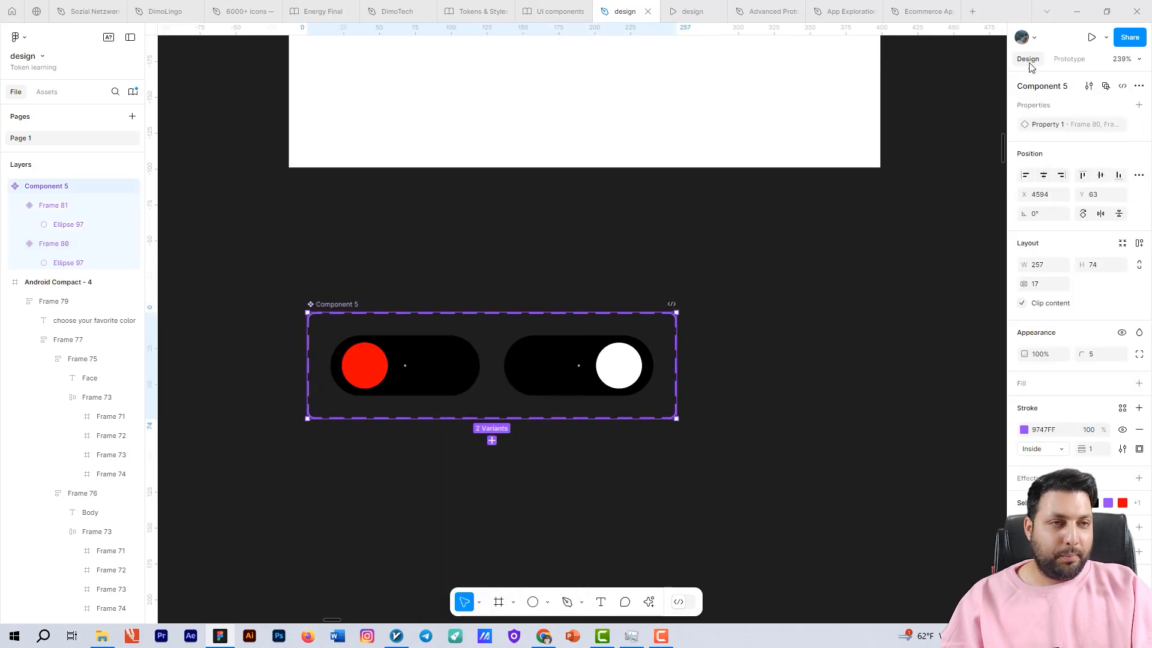
pyautogui.click(1122, 124)
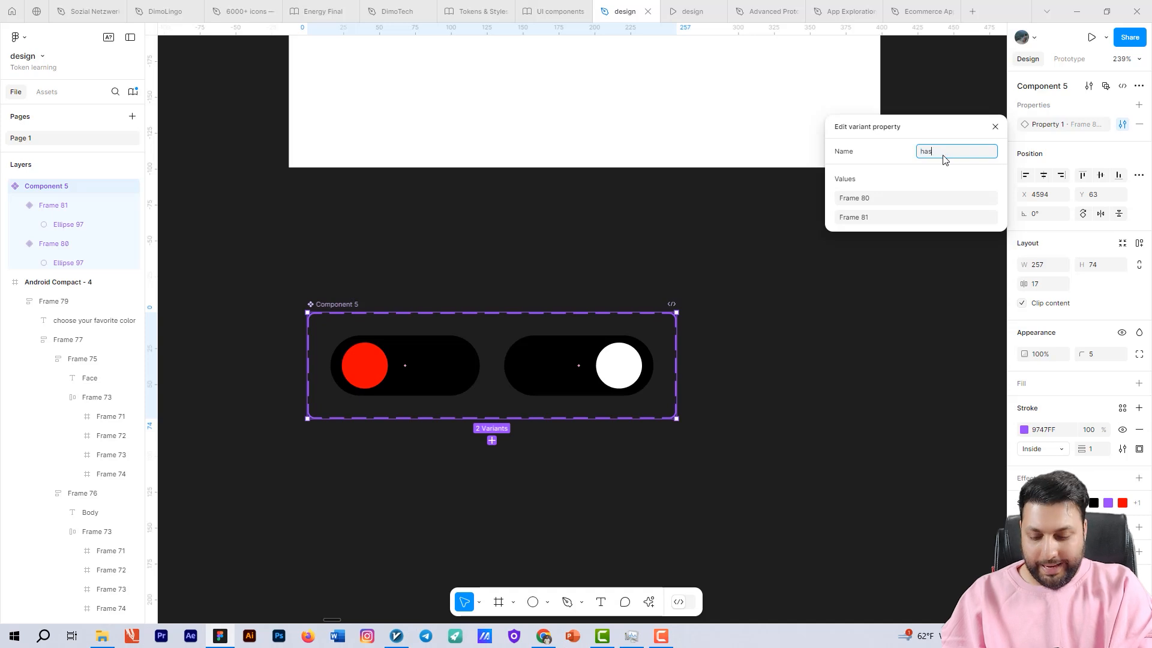
pyautogui.press('Return')
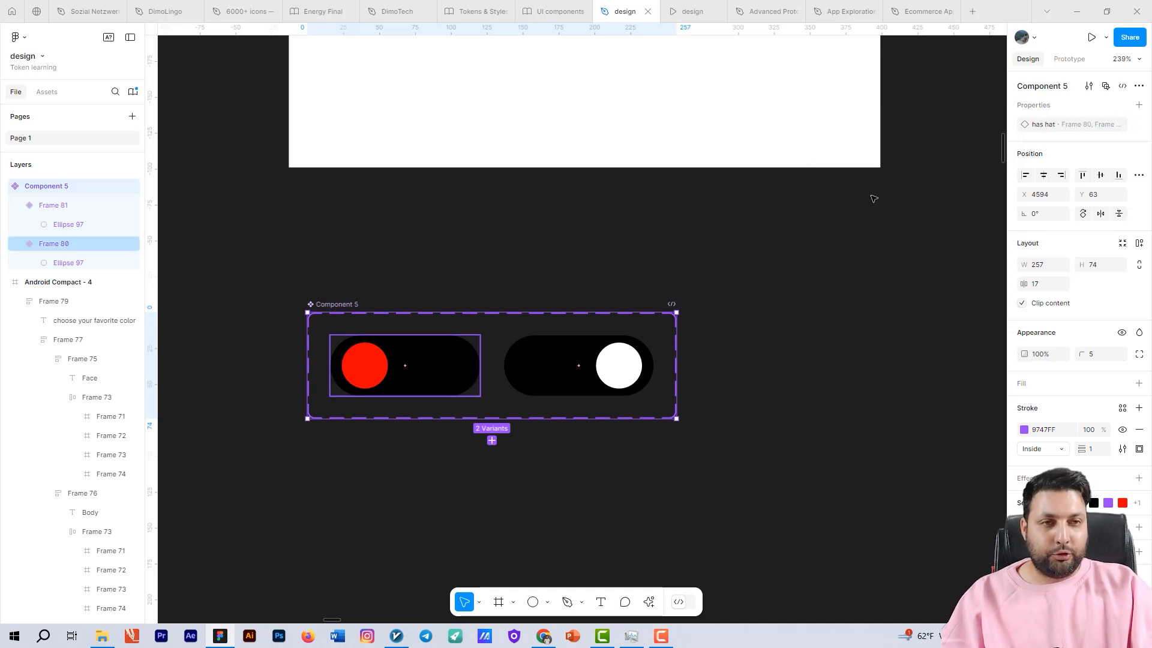
# Set the values of the "has hat" variant property to true for Frame 80 and false for Frame 81
pyautogui.click(1122, 124)
pyautogui.click(898, 201)
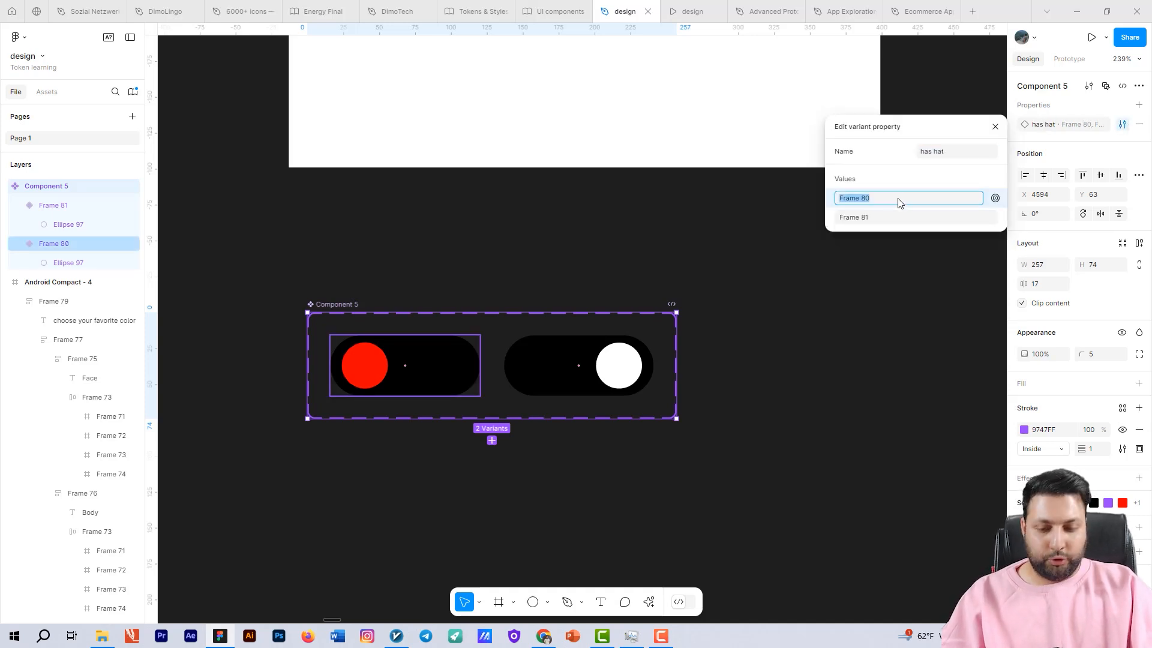
pyautogui.write('true')
pyautogui.press('Return')
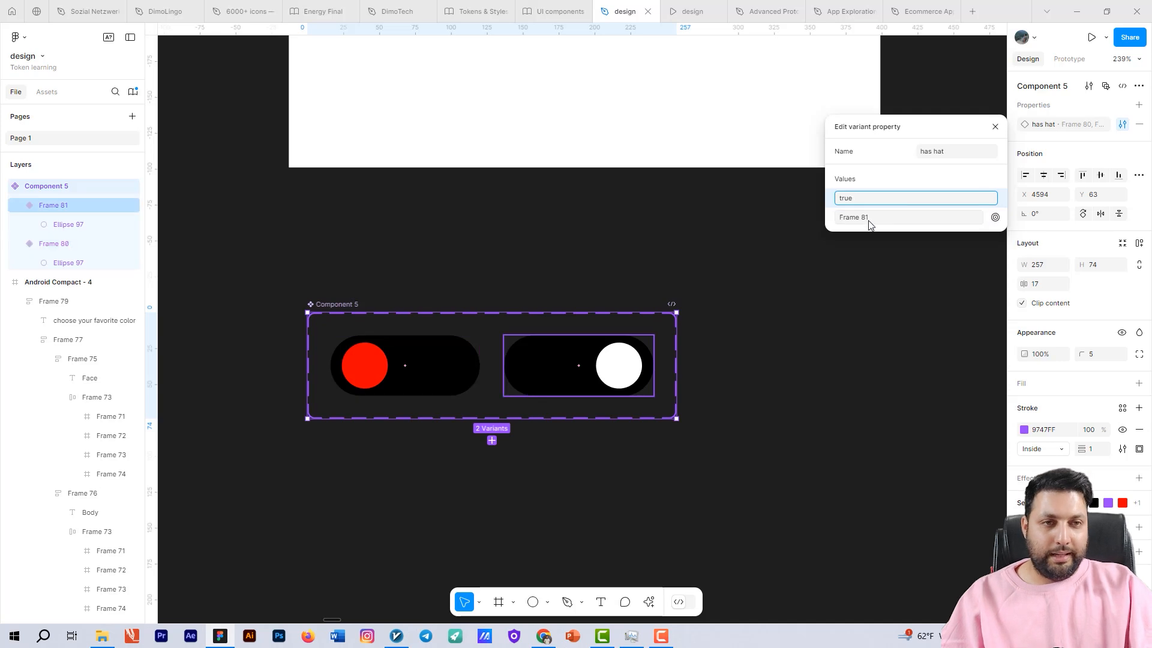
pyautogui.click(869, 220)
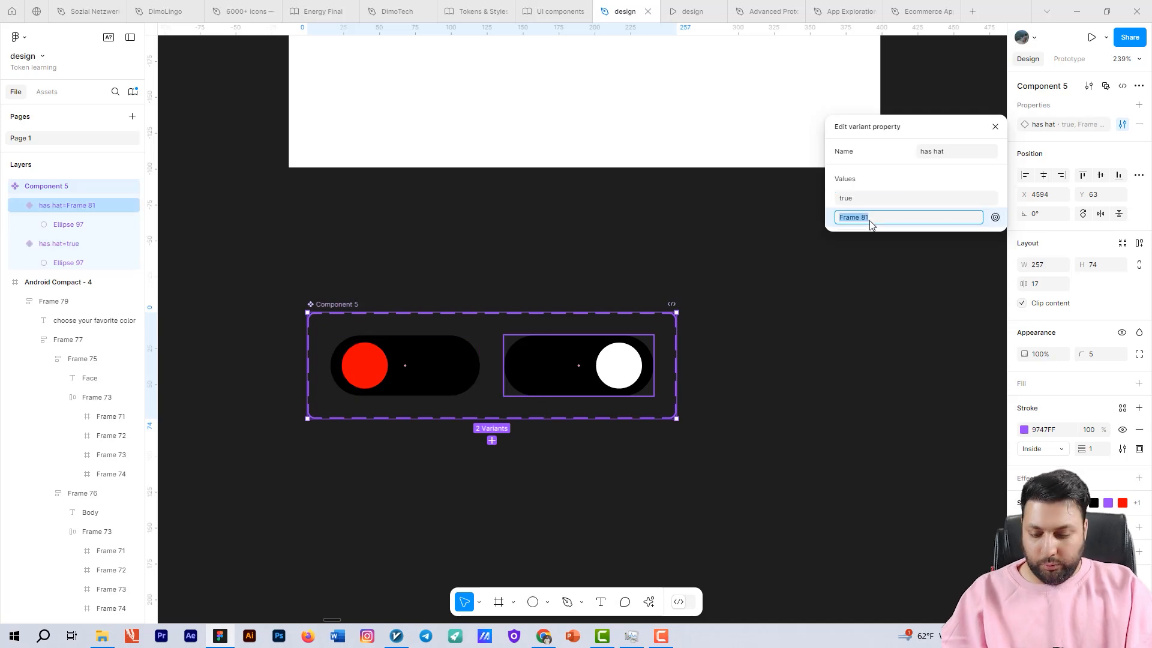
pyautogui.click(803, 364)
# Duplicate the Shoes section at the end of the color list and replace the copy's swatches with the red-circle toggle
pyautogui.keyDown('ctrl'); pyautogui.scroll(-3, 757, 456); pyautogui.keyUp('ctrl')
pyautogui.click(574, 401)
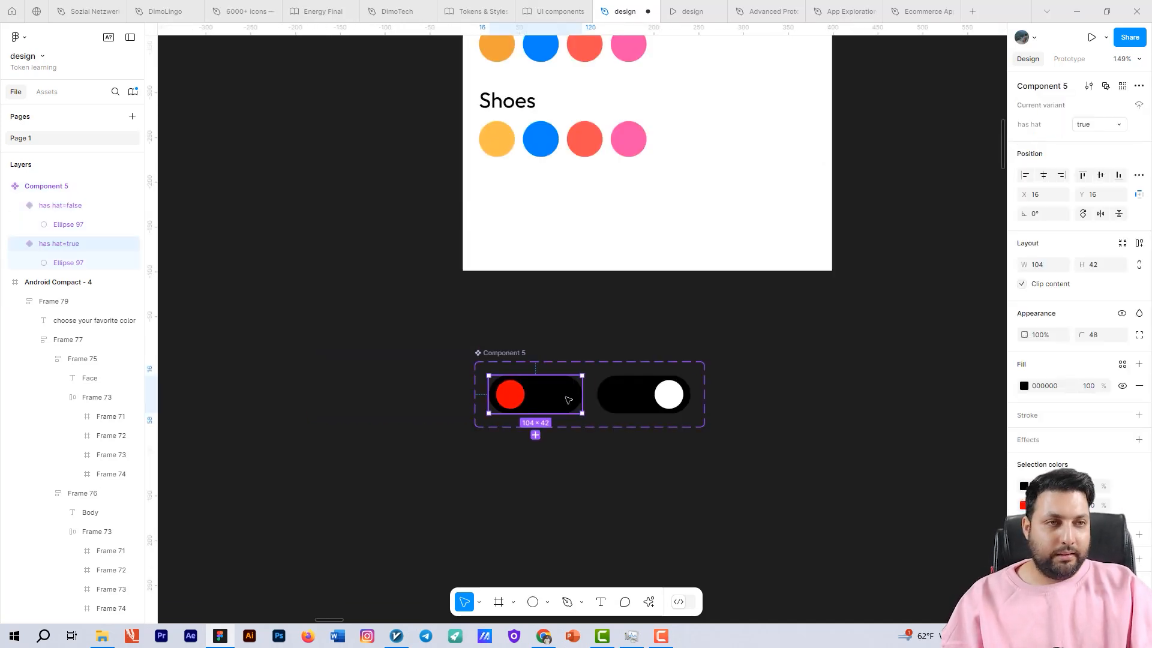
pyautogui.moveTo(626, 343); pyautogui.dragTo(652, 508)
pyautogui.click(575, 306)
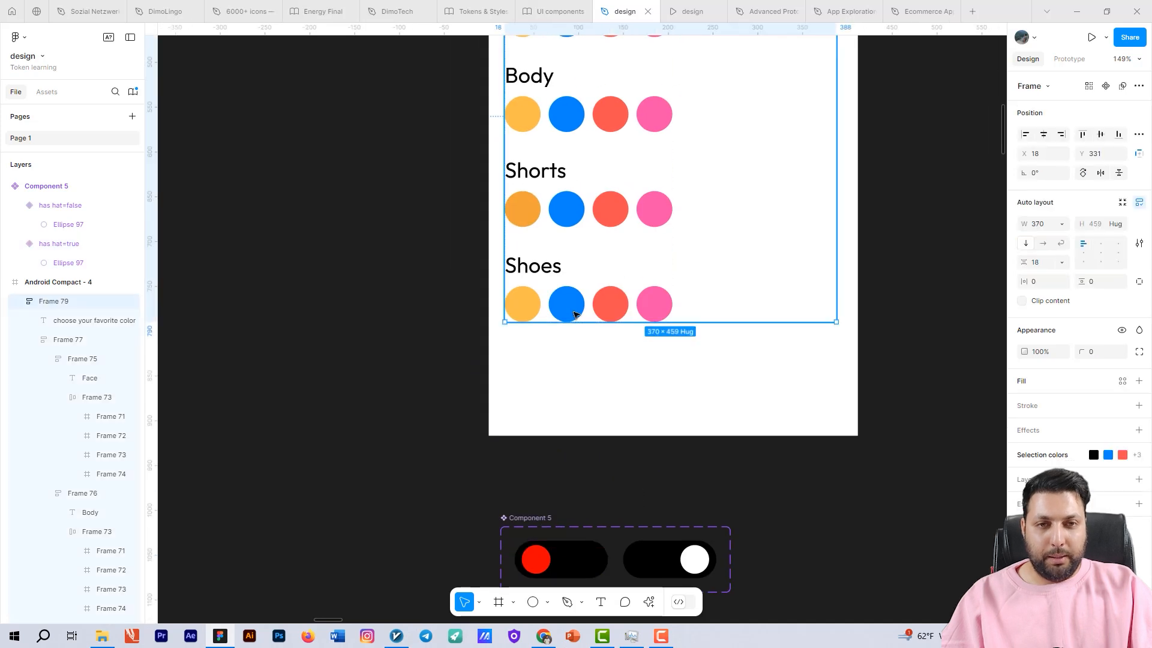
pyautogui.doubleClick(575, 305)
pyautogui.doubleClick(576, 306)
pyautogui.hotkey('ctrl', 'd')
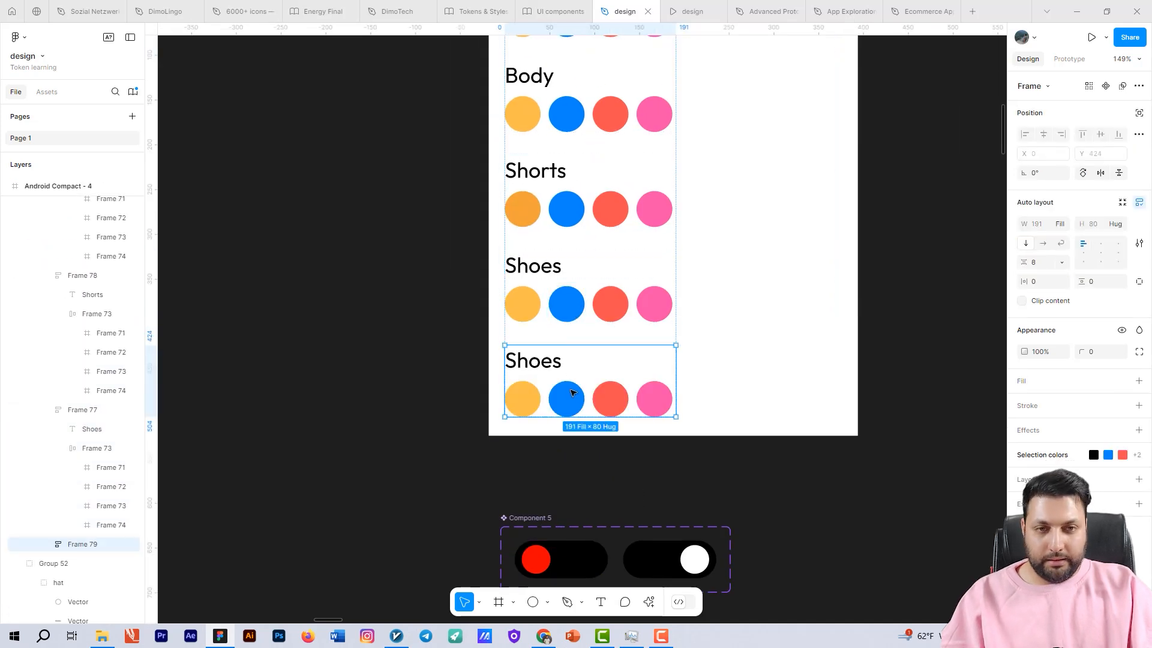
pyautogui.hotkey('ctrl', 'v')
pyautogui.click(581, 396)
pyautogui.press('Delete')
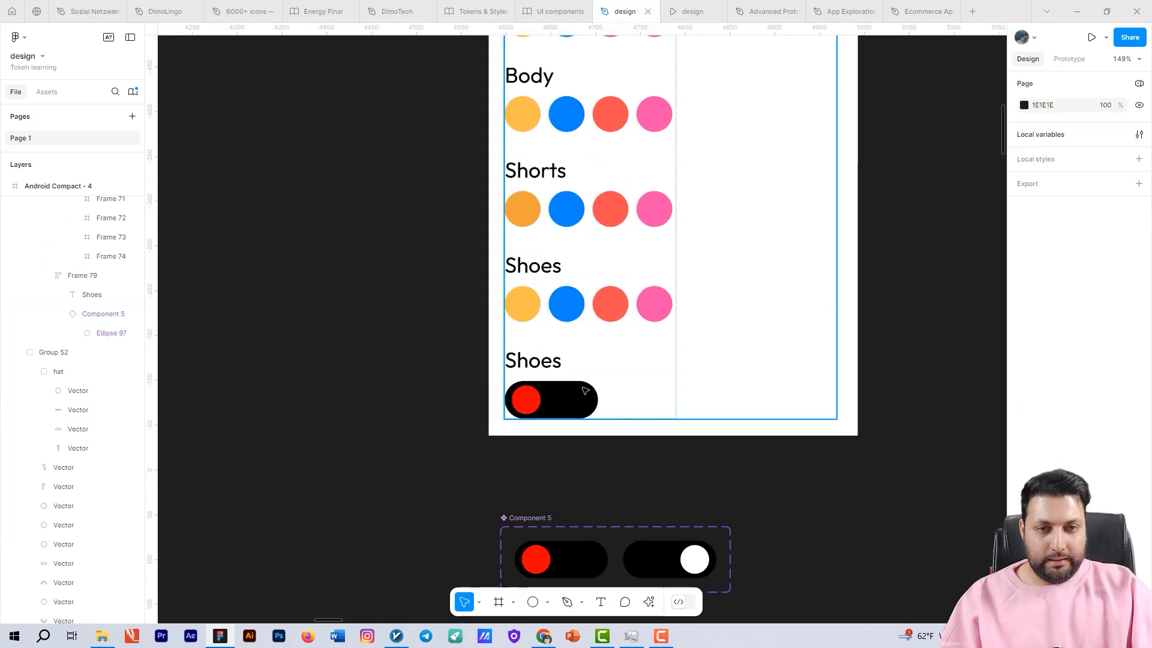
# Change the heading above the toggle to "has hat"
pyautogui.click(552, 368)
pyautogui.doubleClick(552, 369)
pyautogui.doubleClick(552, 368)
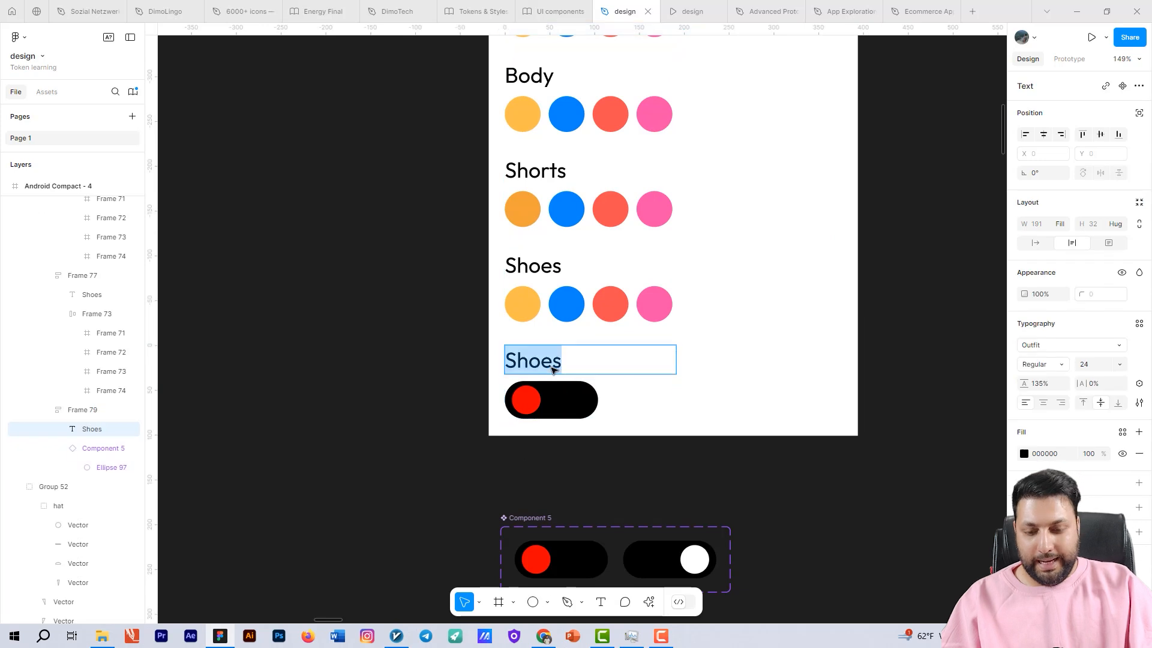
pyautogui.write('has hat')
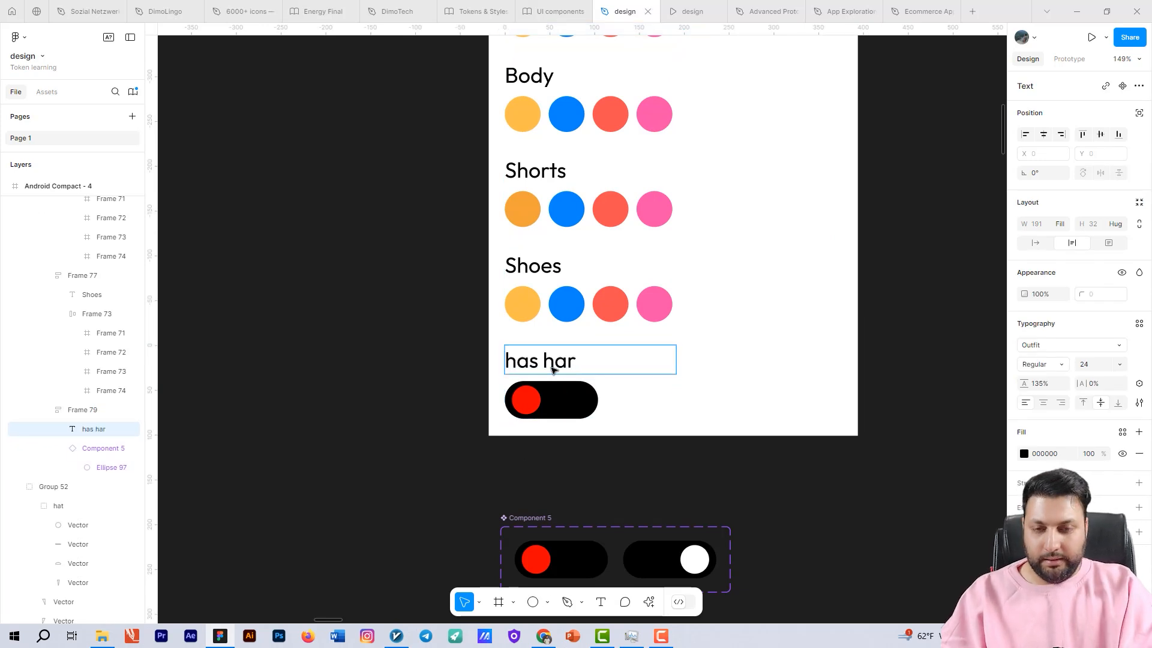
pyautogui.moveTo(613, 468); pyautogui.dragTo(586, 450)
pyautogui.click(618, 374)
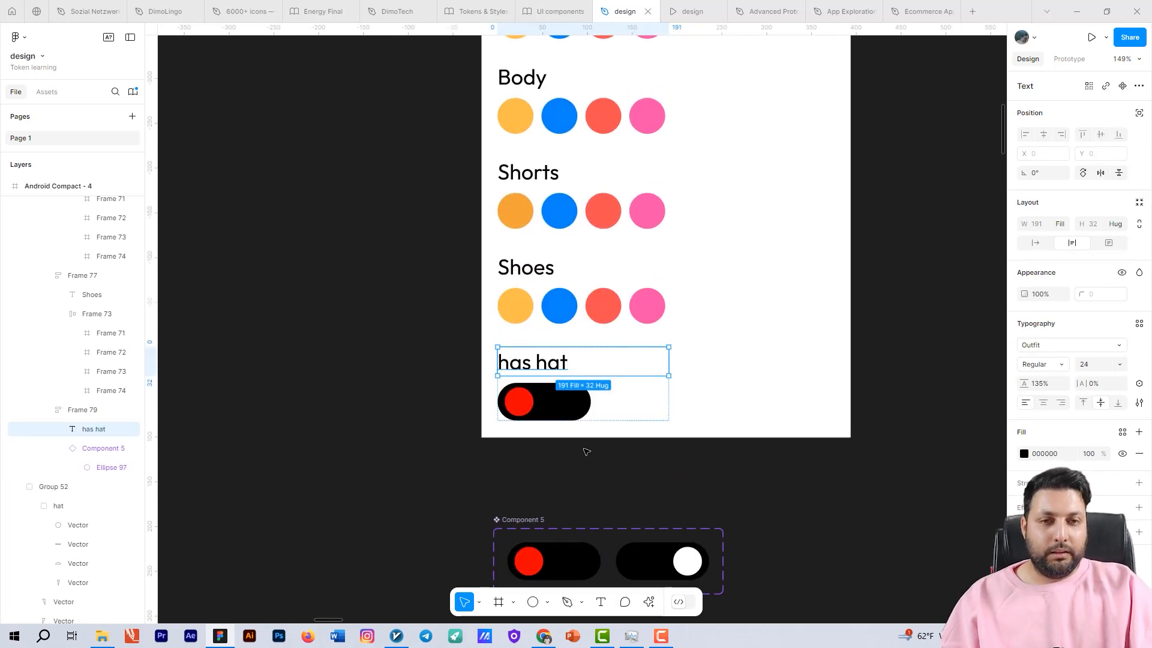
# Switch the "has hat" toggle on and off in the running prototype to test both interactions
pyautogui.click(570, 407)
pyautogui.moveTo(655, 443); pyautogui.dragTo(669, 373)
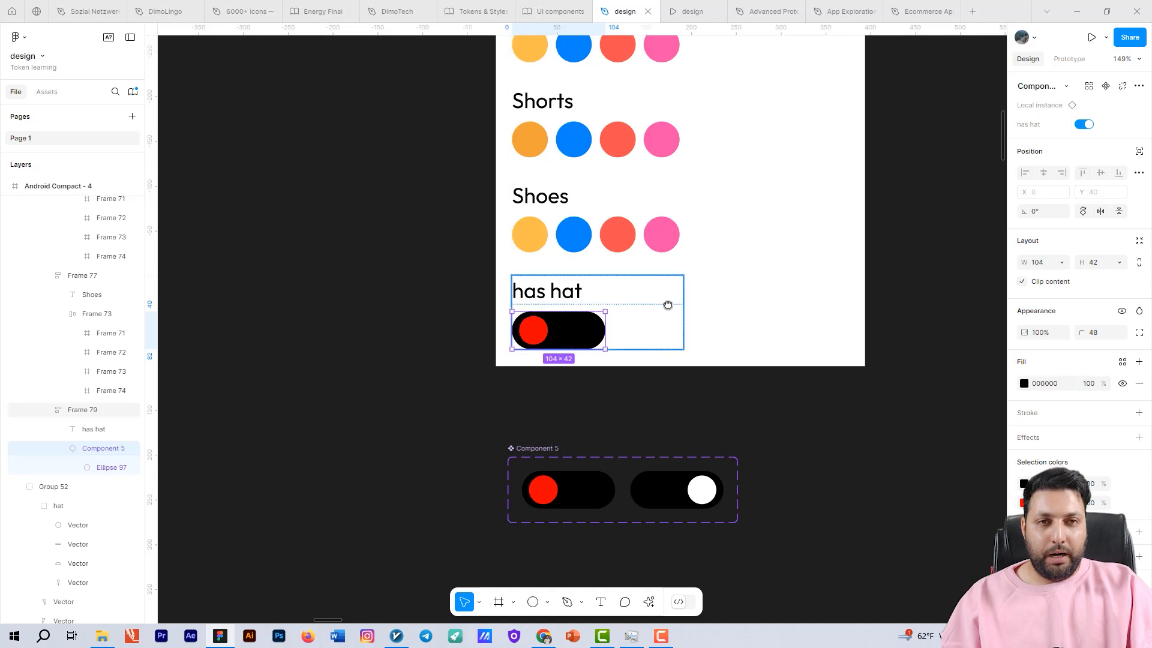
pyautogui.scroll(-3, 569, 344)
pyautogui.click(677, 11)
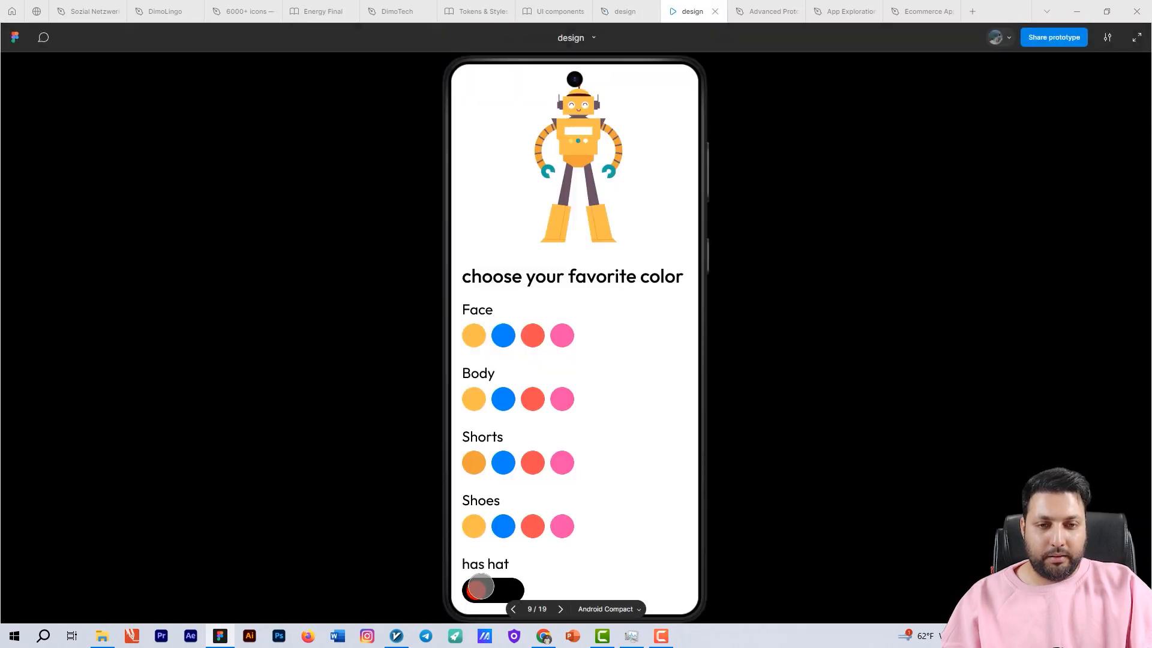
pyautogui.click(476, 590)
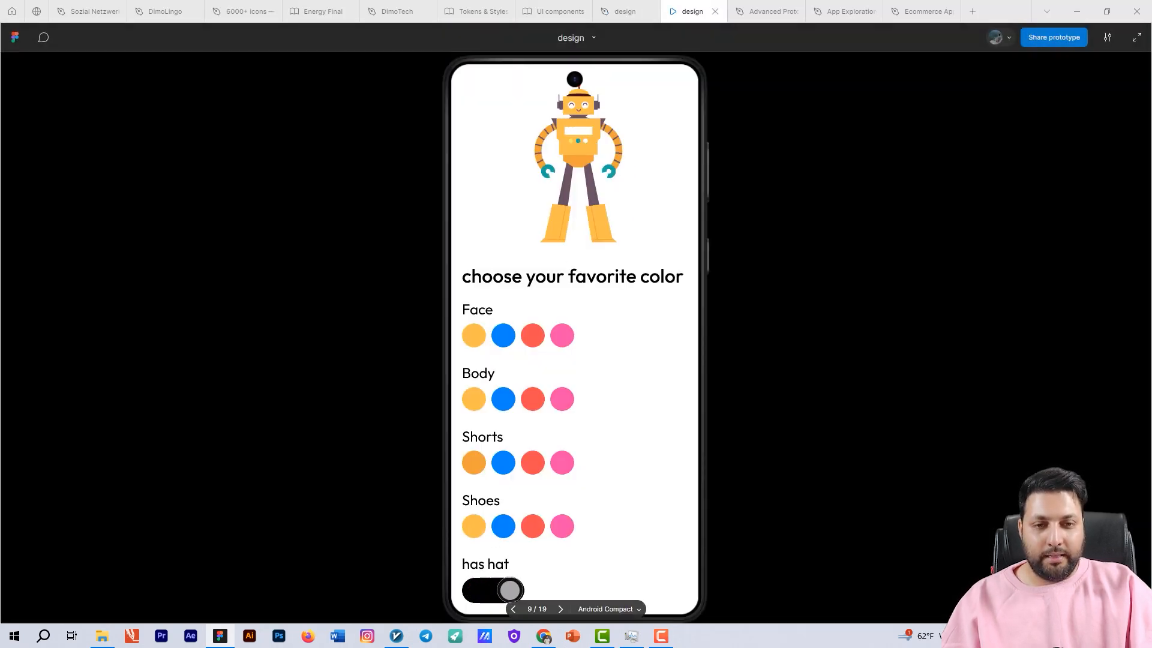
pyautogui.moveTo(513, 594); pyautogui.dragTo(477, 590)
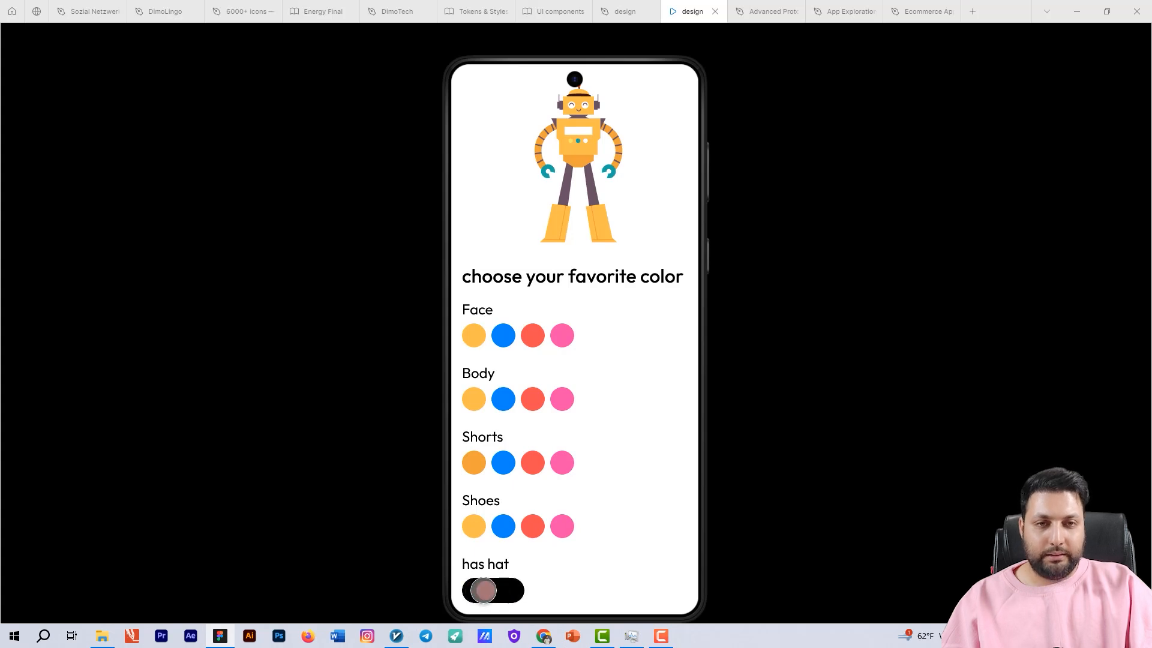
# Change the trigger of the white-circle variant's connection back to the red-circle variant to On drag
pyautogui.click(625, 12)
pyautogui.moveTo(576, 424); pyautogui.dragTo(633, 380)
pyautogui.scroll(8, 636, 382)
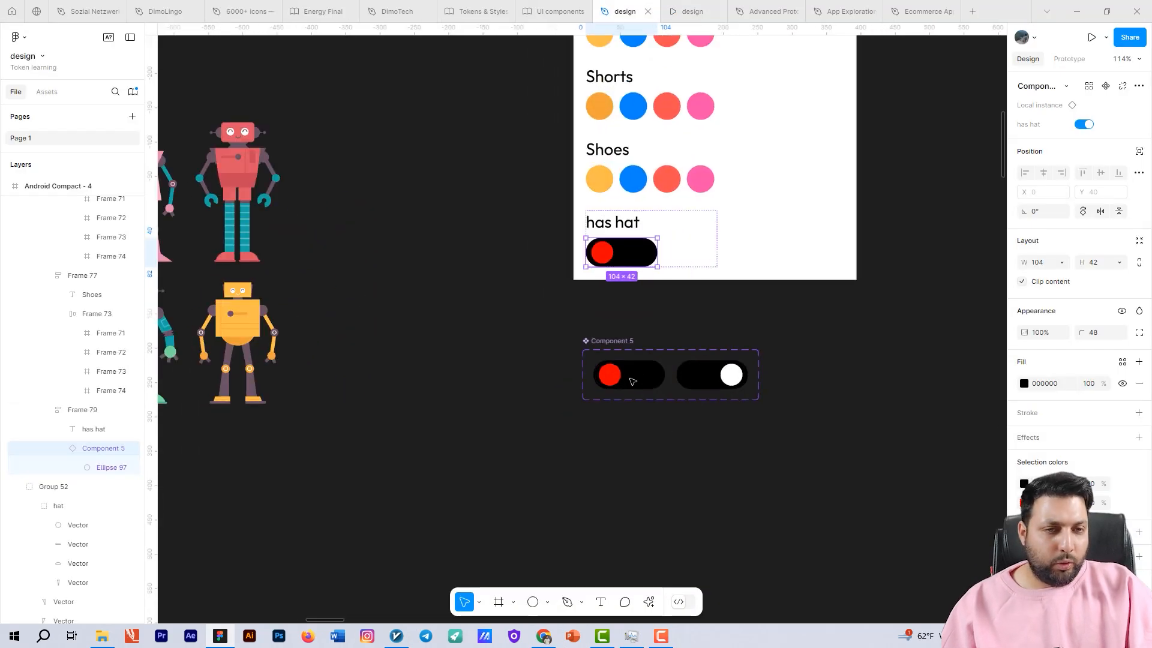
pyautogui.click(666, 383)
pyautogui.click(1069, 60)
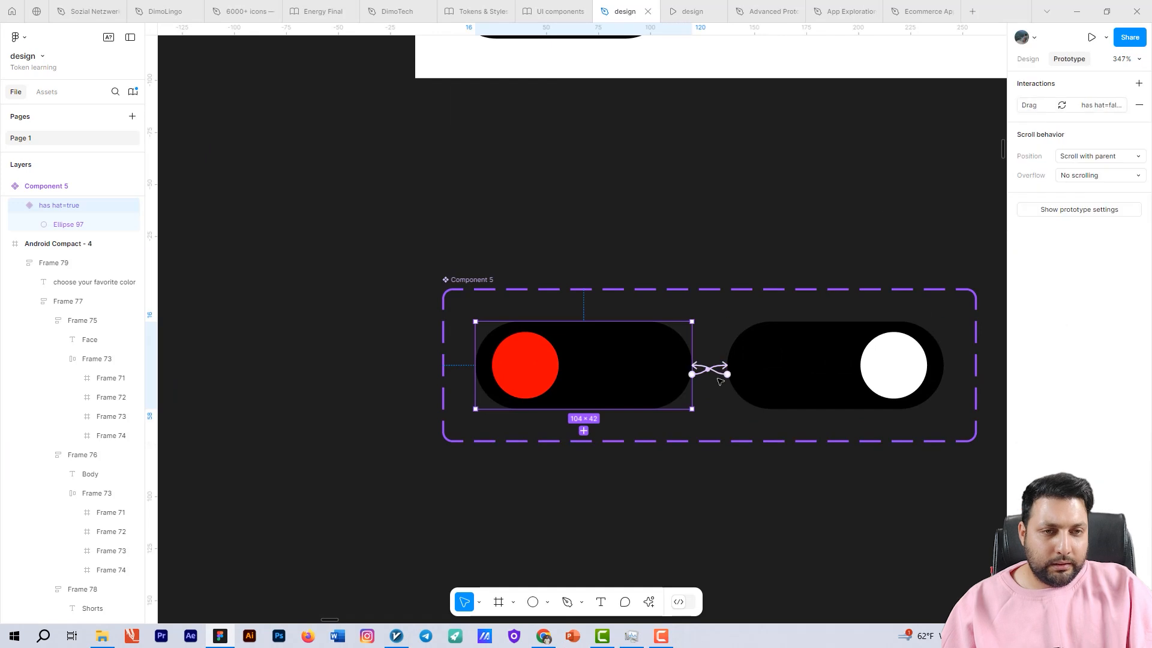
pyautogui.click(717, 374)
pyautogui.click(735, 428)
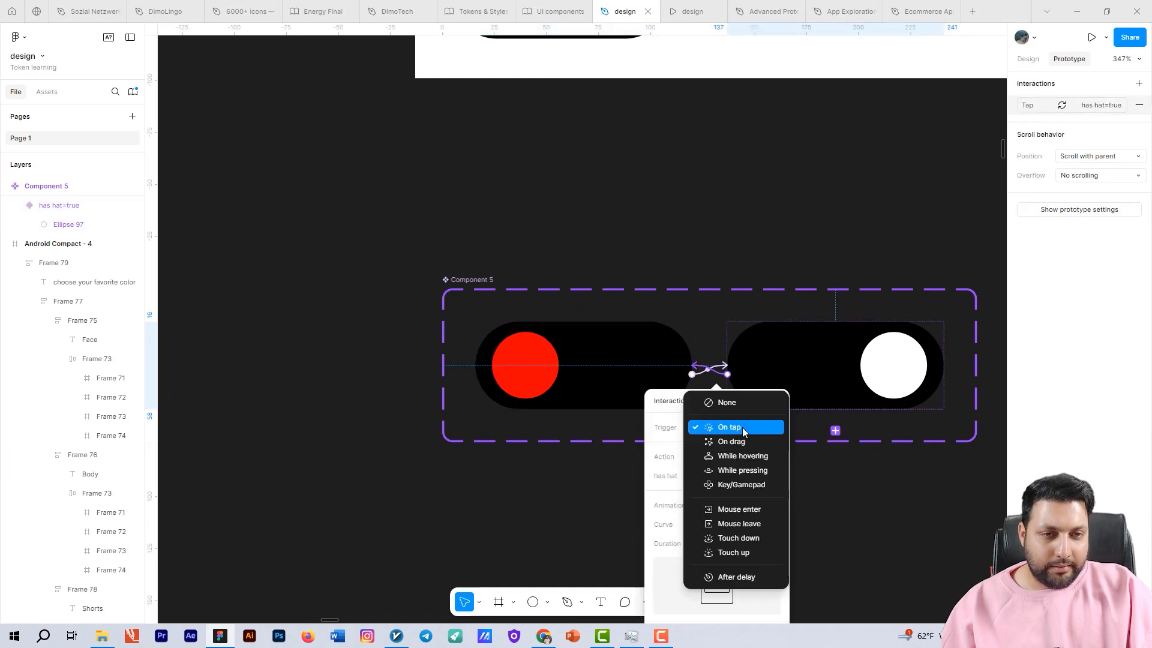
pyautogui.click(747, 442)
pyautogui.click(694, 178)
# Inspect the hat group on the robot's head in the phone frame
pyautogui.scroll(-3, 618, 403)
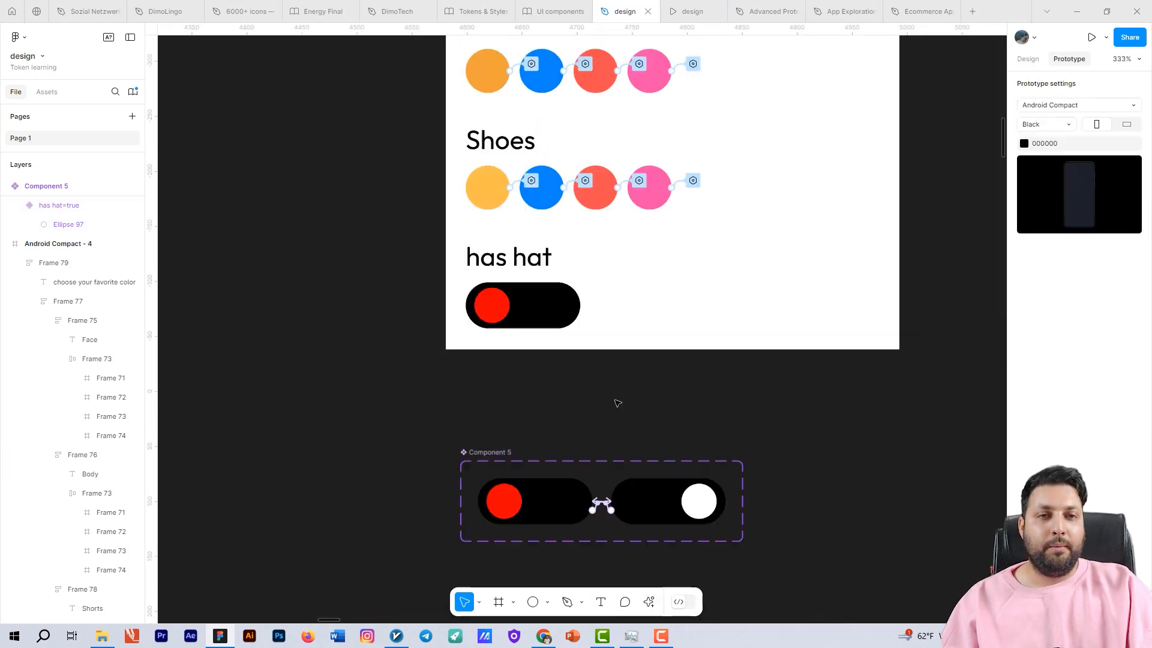
pyautogui.scroll(-1, 618, 403)
pyautogui.moveTo(678, 372); pyautogui.dragTo(678, 463)
pyautogui.scroll(-5, 763, 408)
pyautogui.moveTo(749, 129); pyautogui.dragTo(676, 224)
pyautogui.scroll(6, 674, 210)
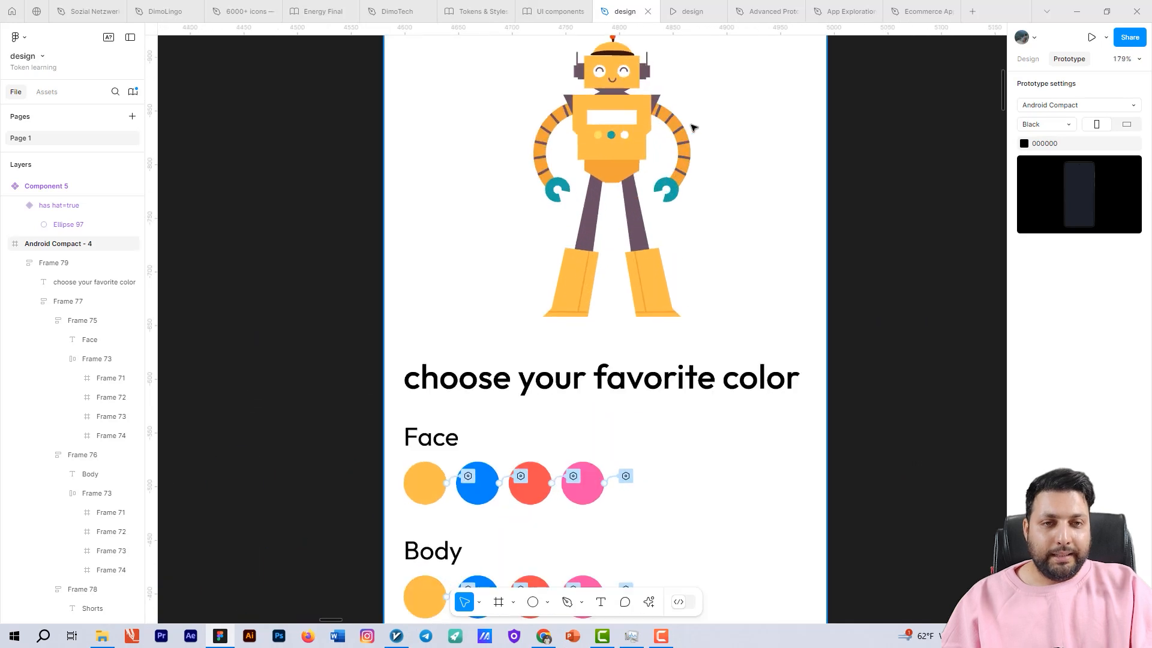
pyautogui.scroll(8, 666, 249)
pyautogui.click(506, 150)
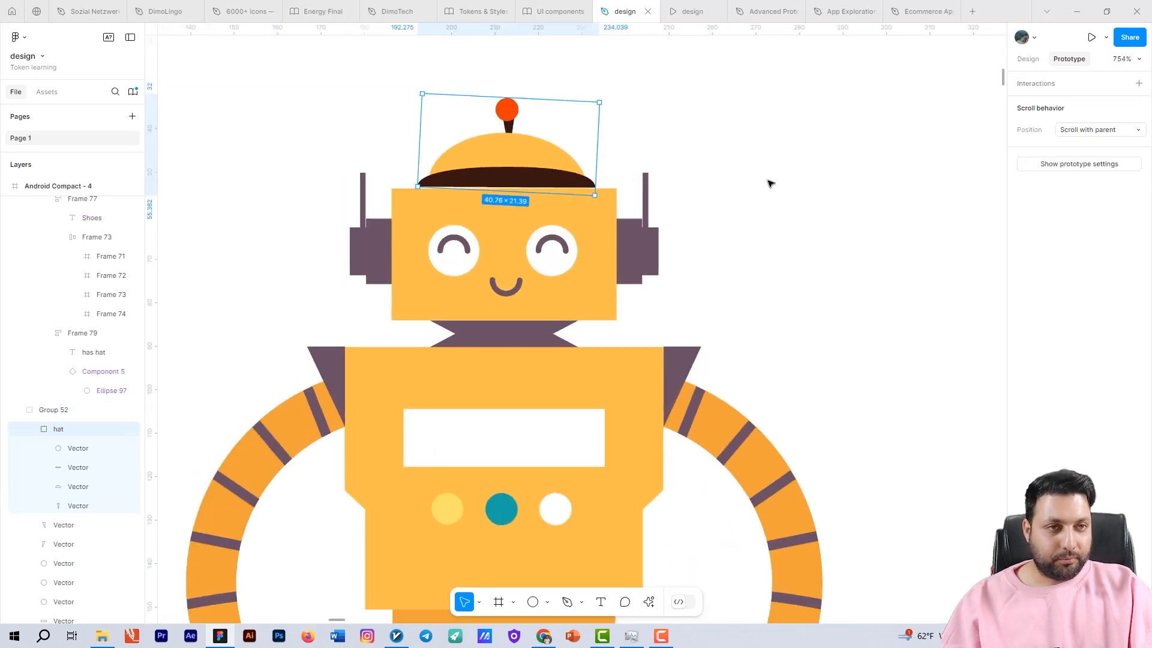
pyautogui.scroll(-8, 770, 183)
pyautogui.click(697, 285)
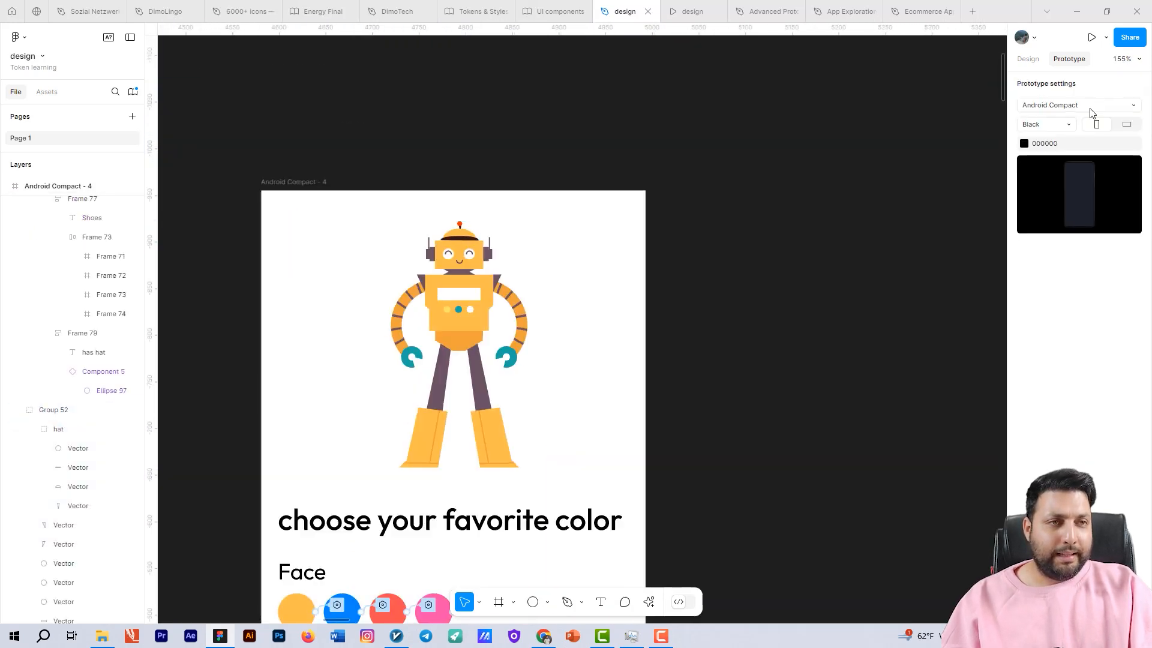
# Create a Boolean variable named "has hat" in Collection 1 with the value True
pyautogui.click(1027, 58)
pyautogui.click(1139, 135)
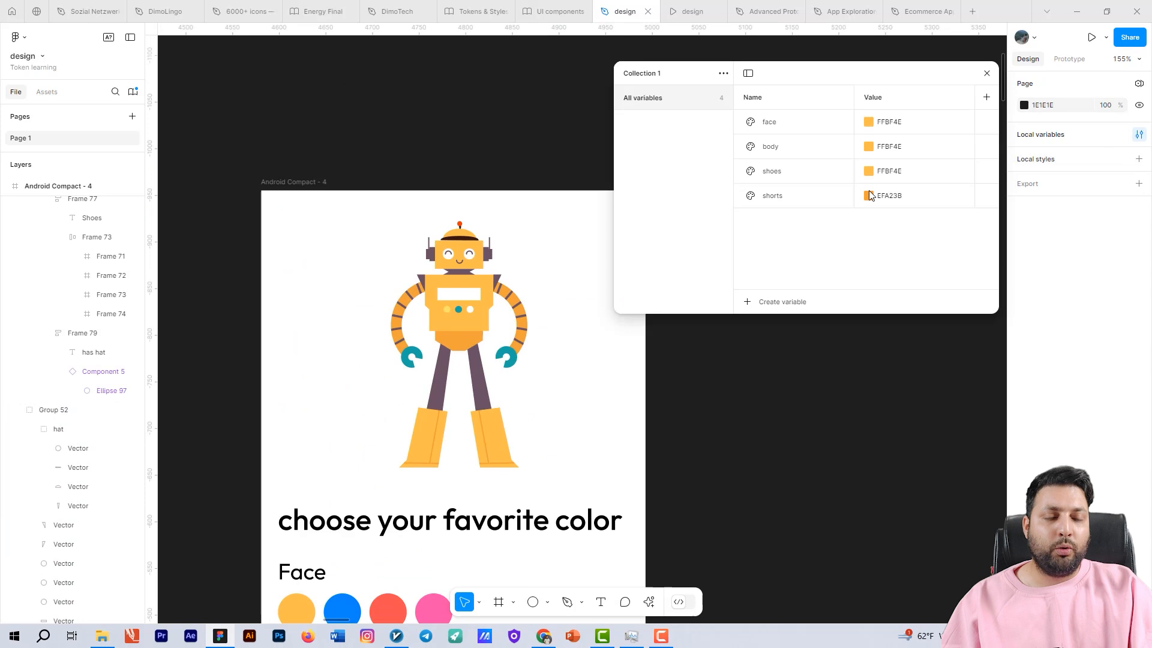
pyautogui.click(748, 307)
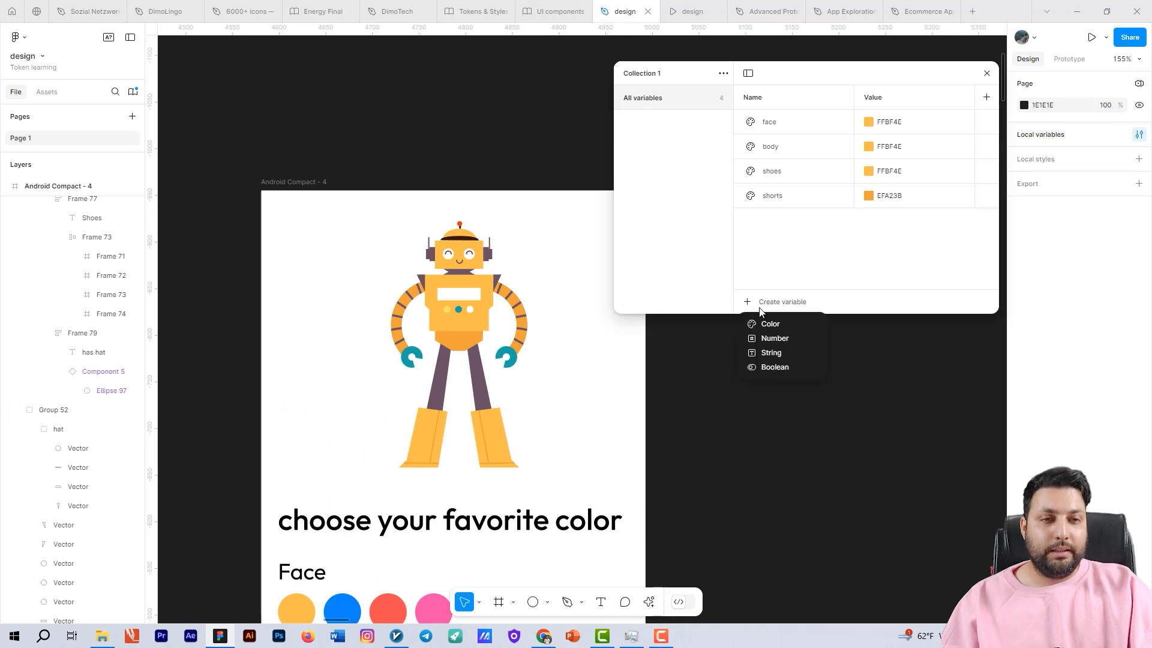
pyautogui.click(796, 363)
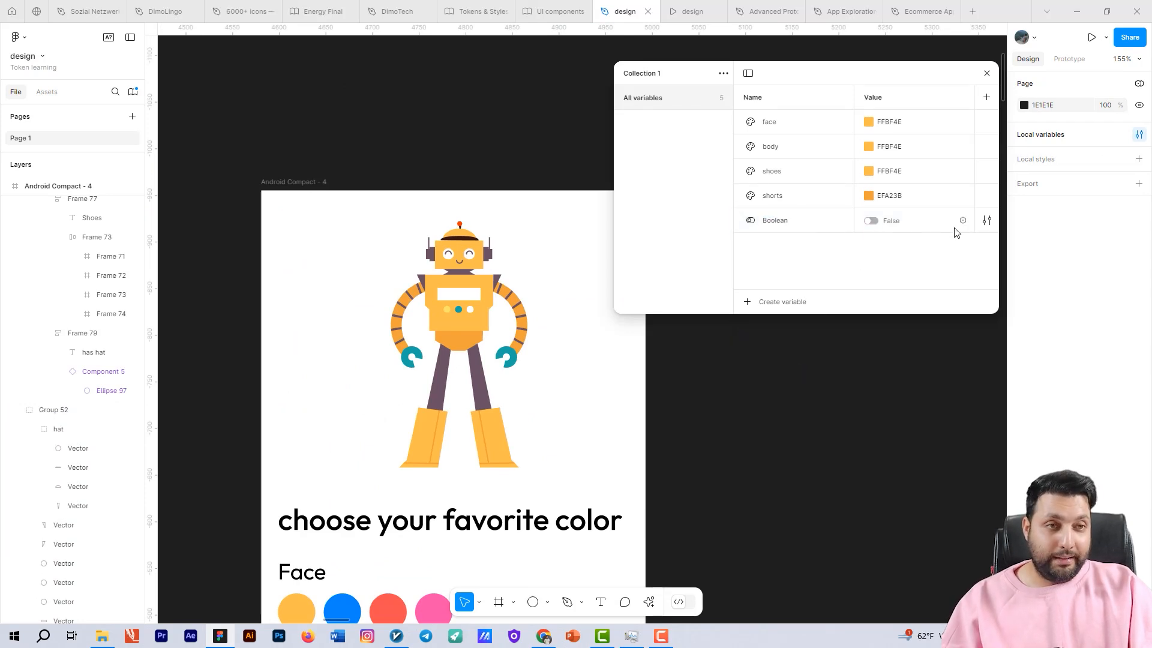
pyautogui.click(986, 220)
pyautogui.click(786, 258)
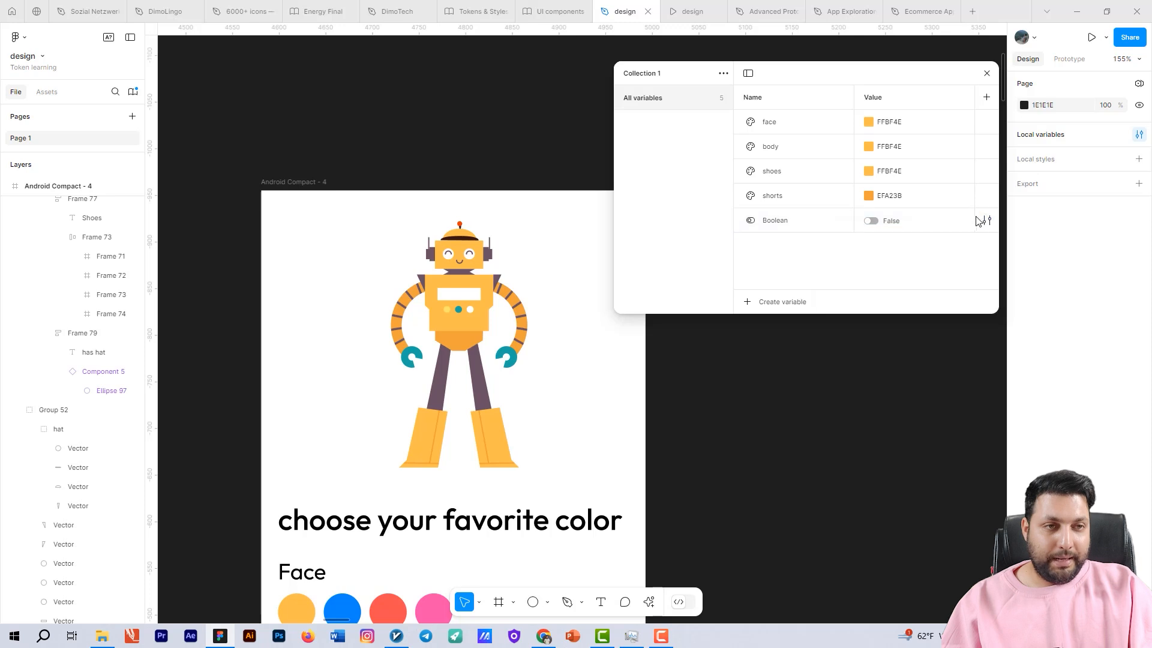
pyautogui.click(986, 221)
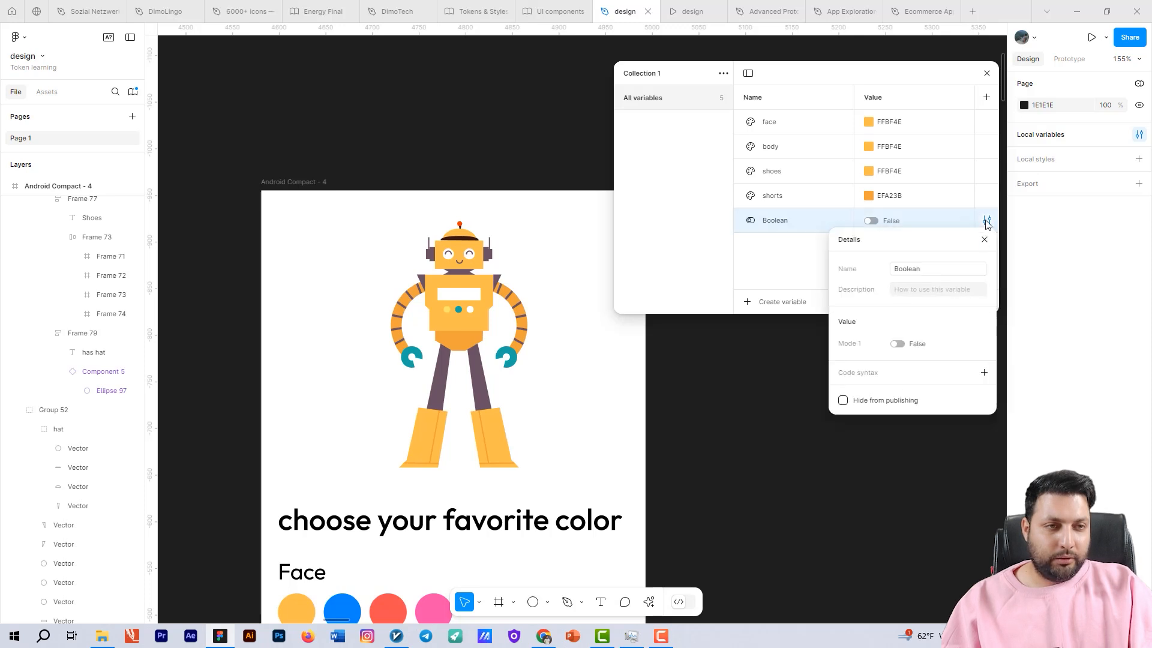
pyautogui.rightClick(987, 222)
pyautogui.click(1050, 282)
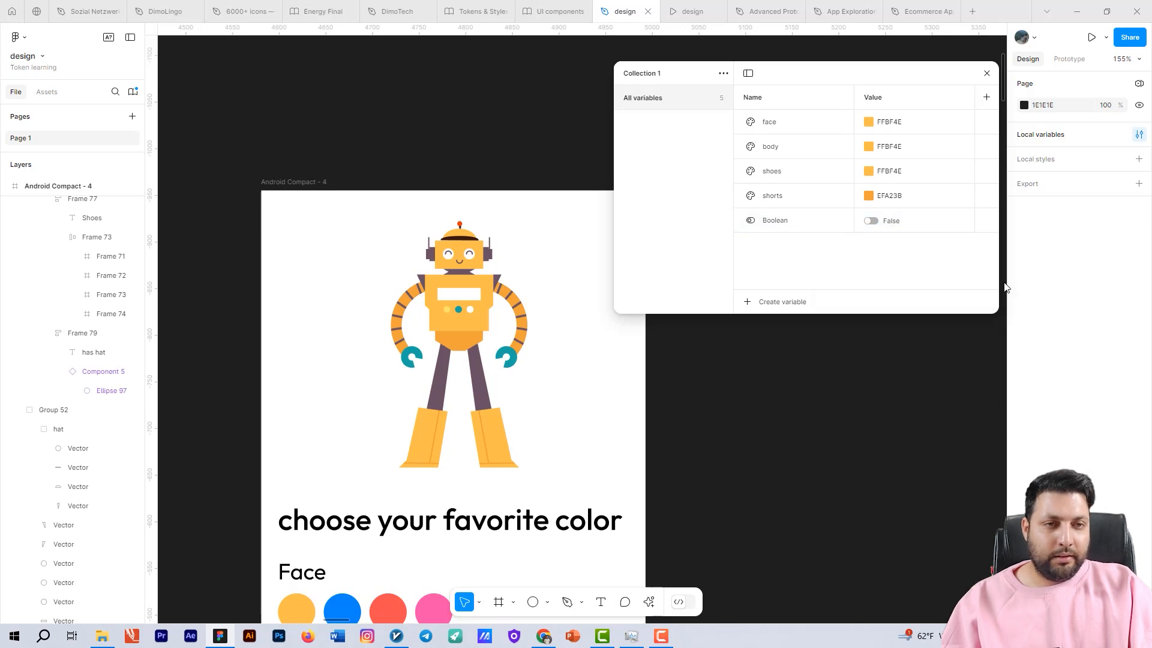
pyautogui.click(754, 303)
pyautogui.click(774, 367)
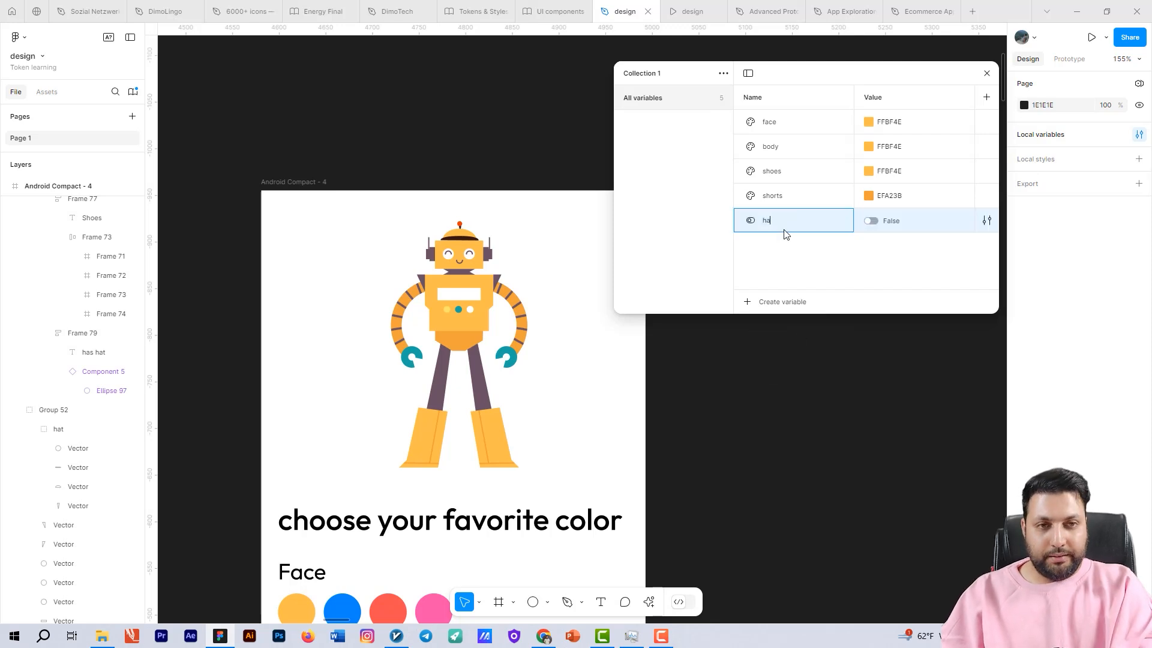
pyautogui.write('has hat')
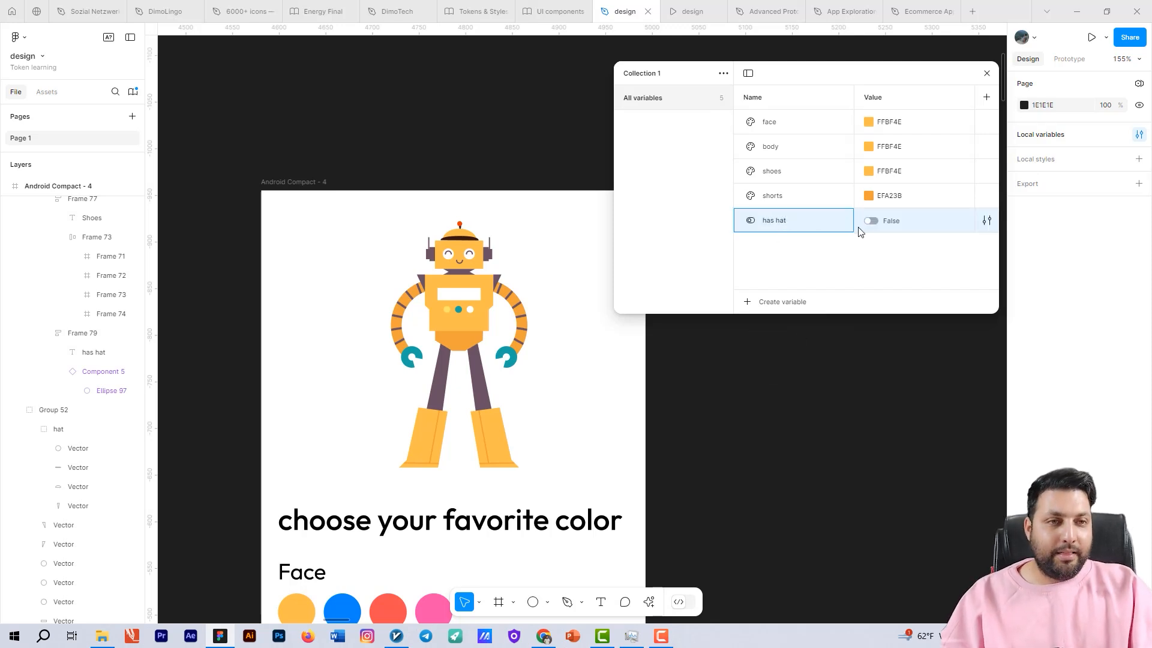
pyautogui.click(875, 221)
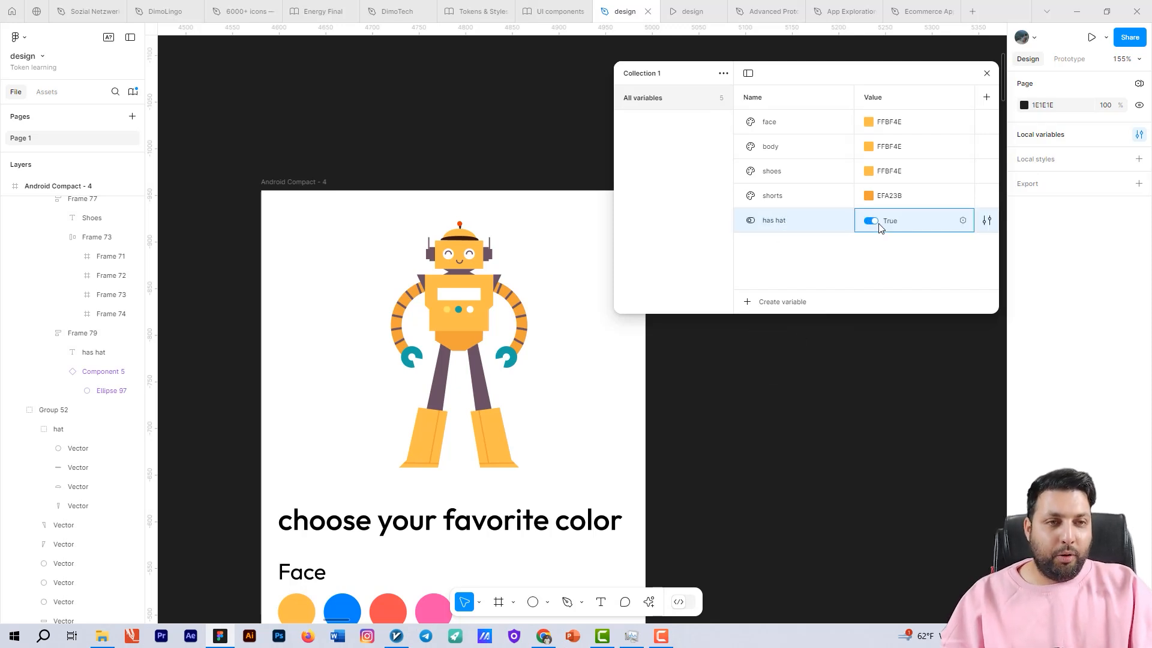
pyautogui.click(900, 361)
pyautogui.click(986, 72)
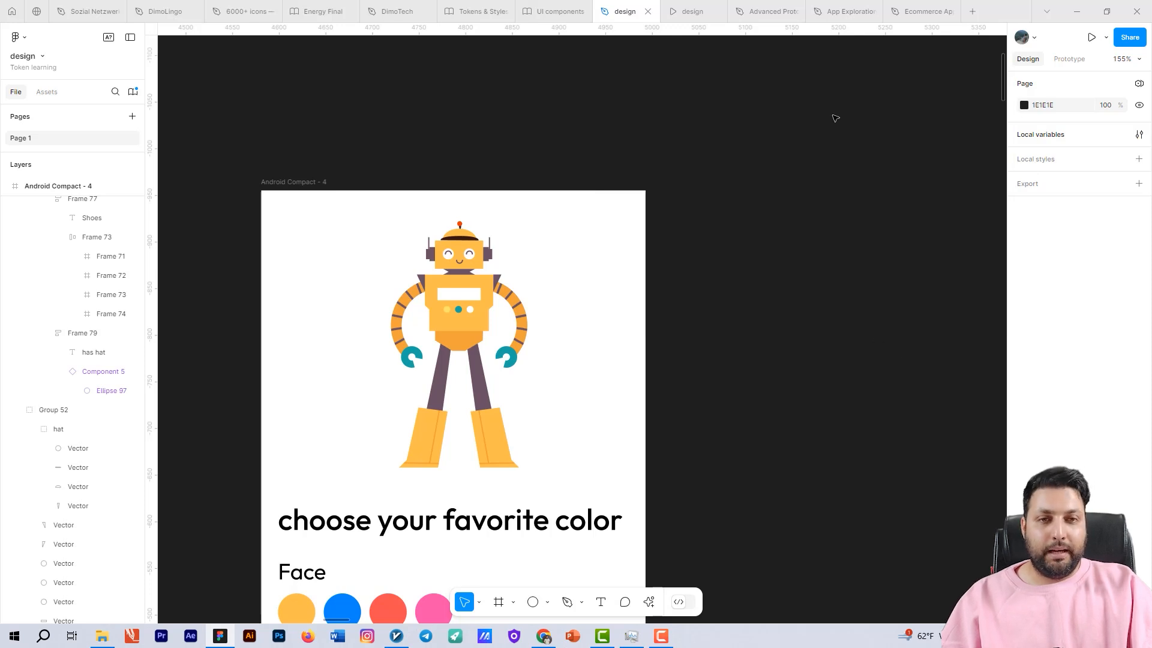
# Detach the hat group's old visibility variable and bind its visibility to the new "has hat" Boolean variable
pyautogui.scroll(4, 612, 181)
pyautogui.doubleClick(612, 181)
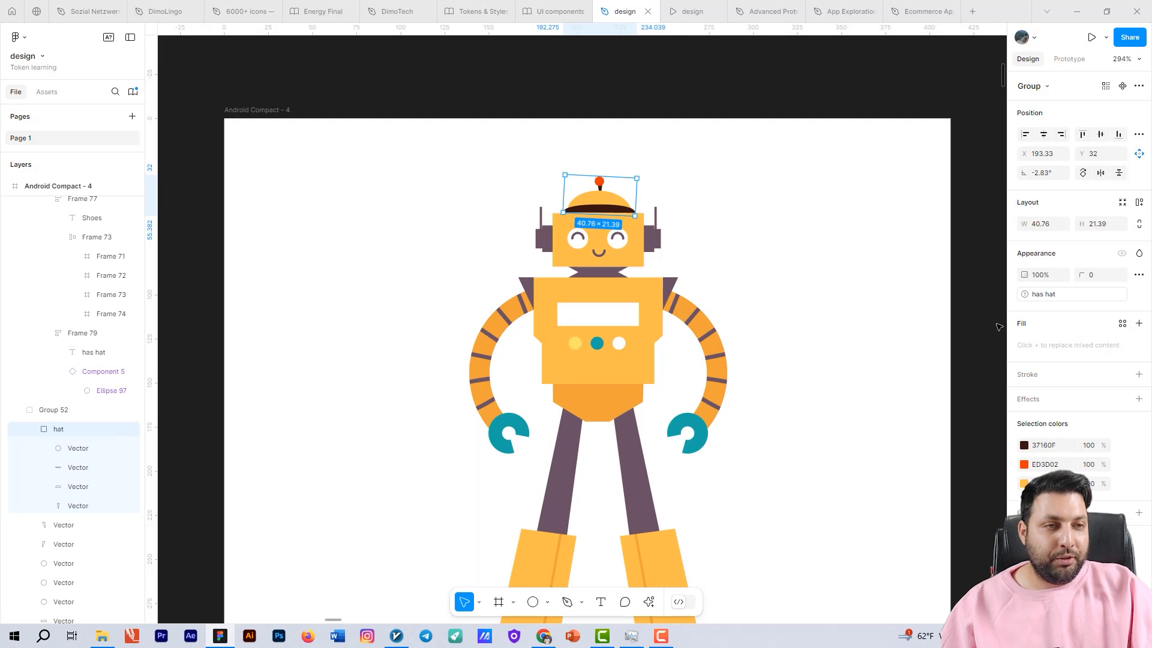
pyautogui.click(1135, 295)
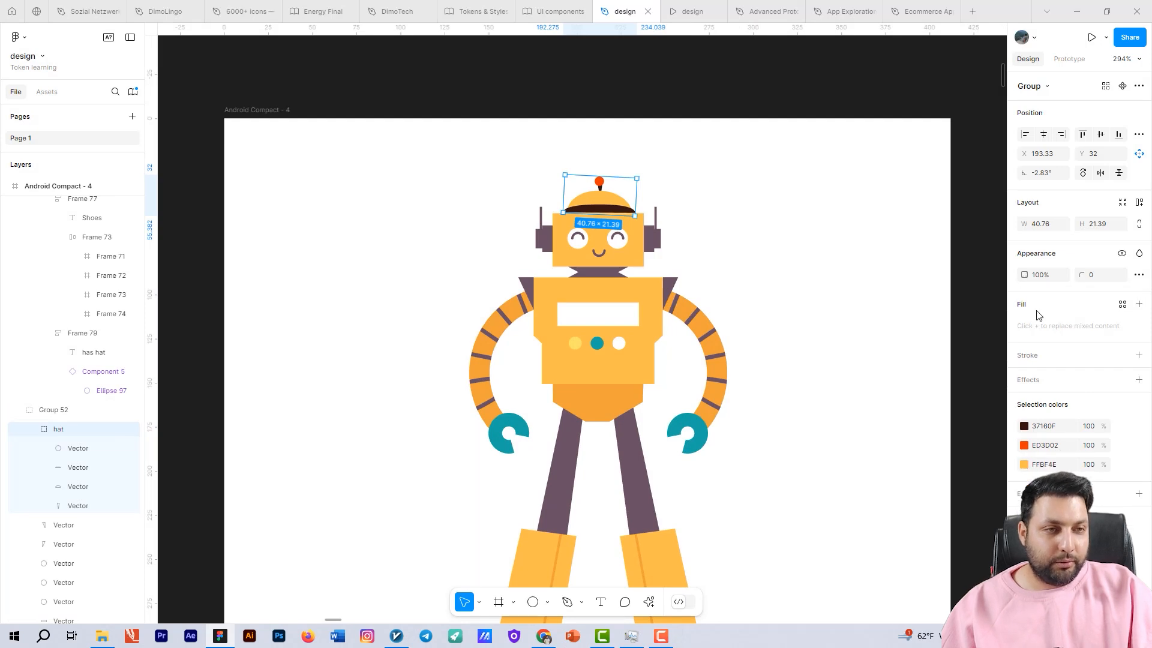
pyautogui.rightClick(1121, 256)
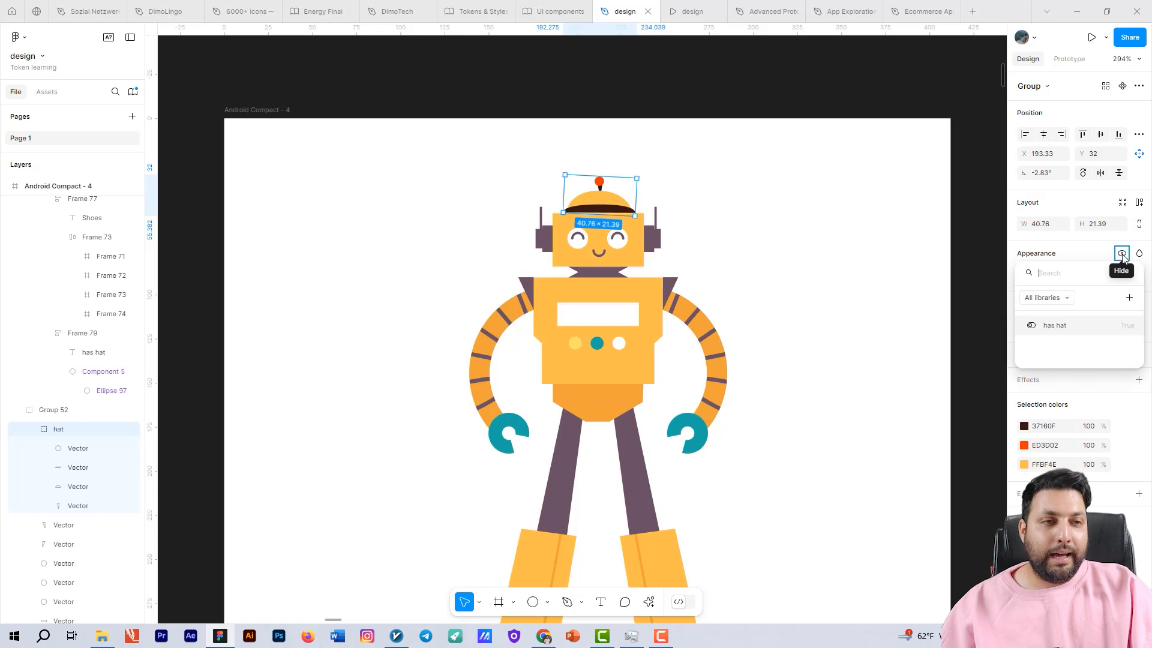
pyautogui.click(1053, 325)
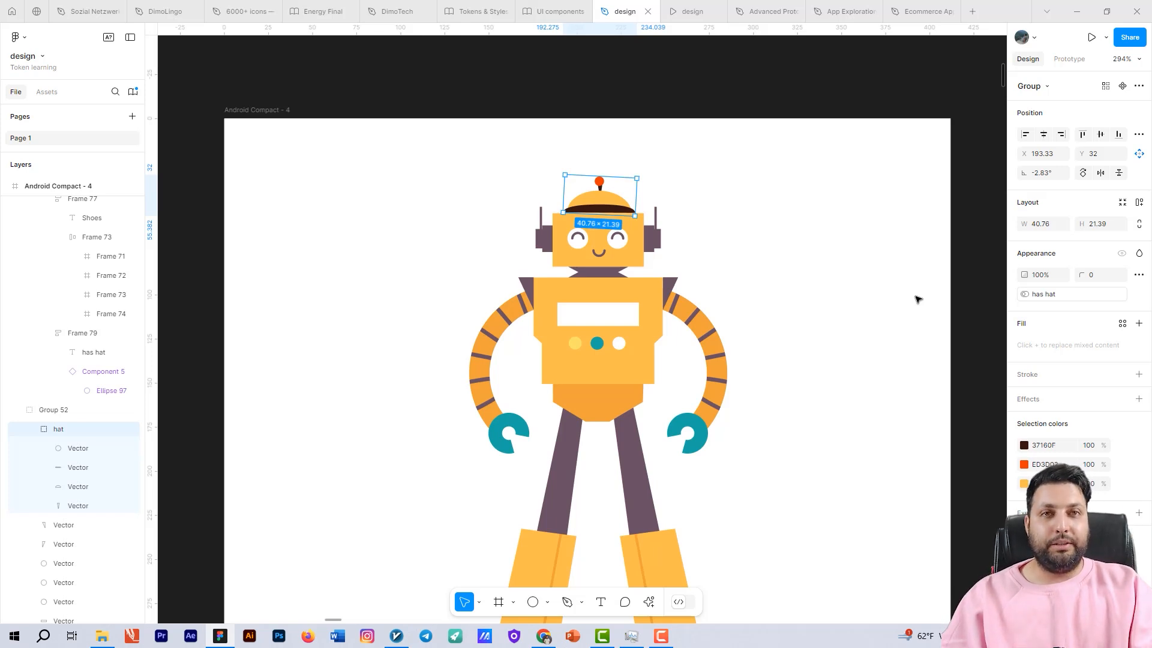
# Bind the "has hat" property of the toggle instance under the has hat label to the "has hat" Boolean variable
pyautogui.scroll(-5, 806, 342)
pyautogui.scroll(-5, 792, 404)
pyautogui.scroll(-3, 714, 205)
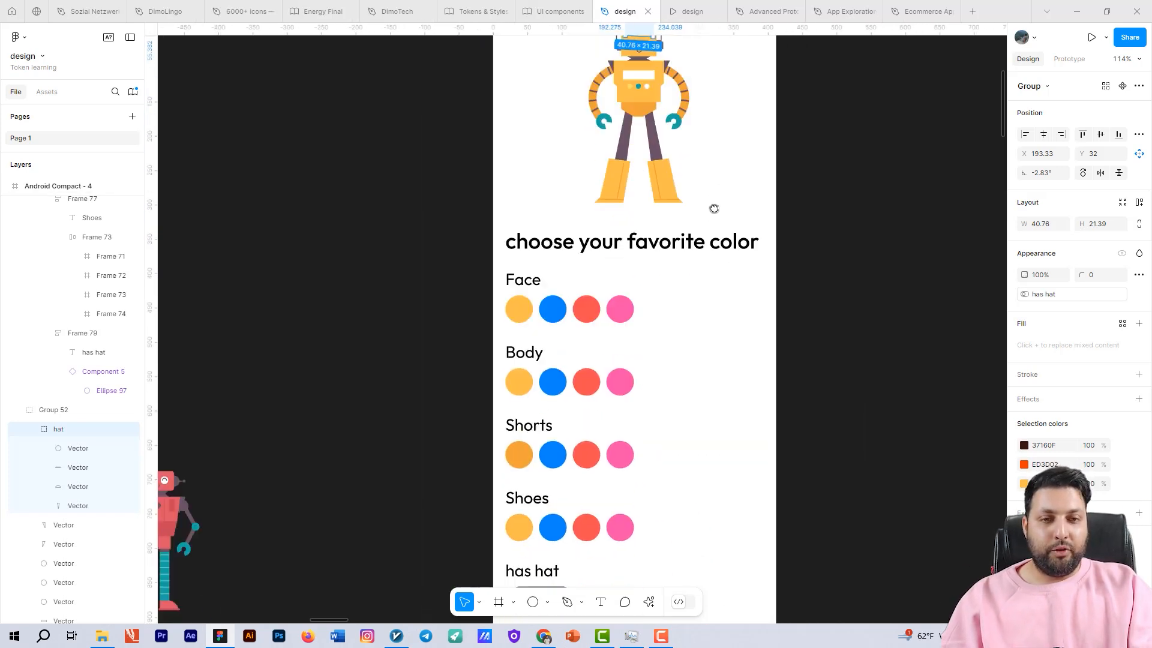
pyautogui.moveTo(748, 291); pyautogui.dragTo(743, 118)
pyautogui.moveTo(683, 319); pyautogui.dragTo(593, 395)
pyautogui.click(464, 475)
pyautogui.scroll(3, 586, 458)
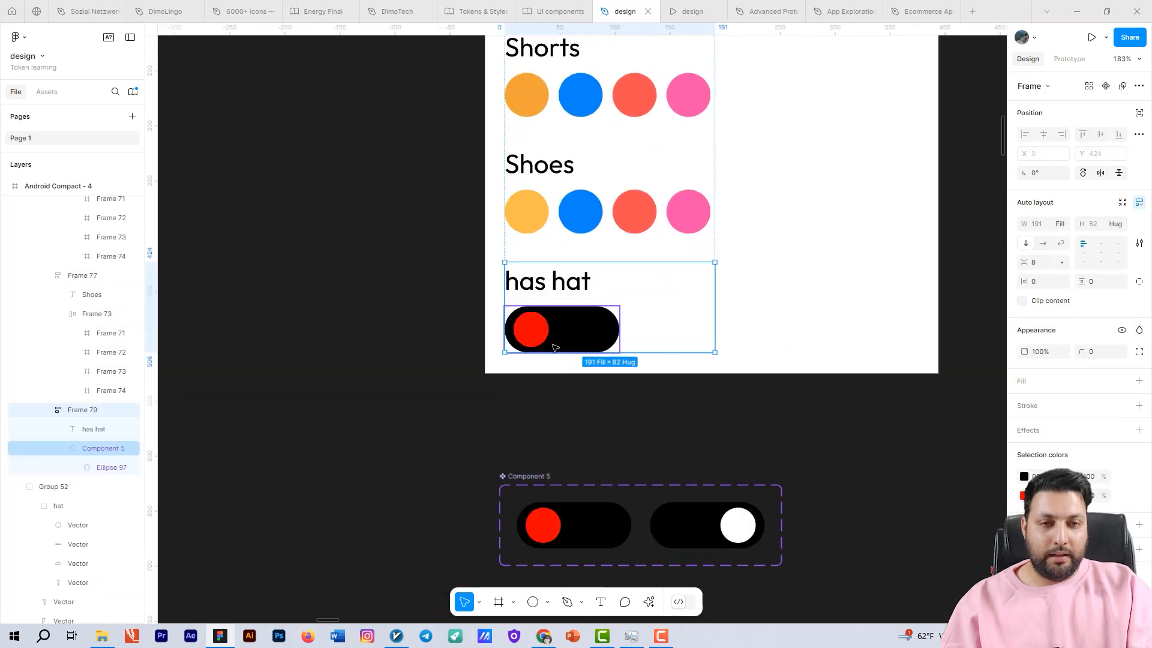
pyautogui.click(560, 341)
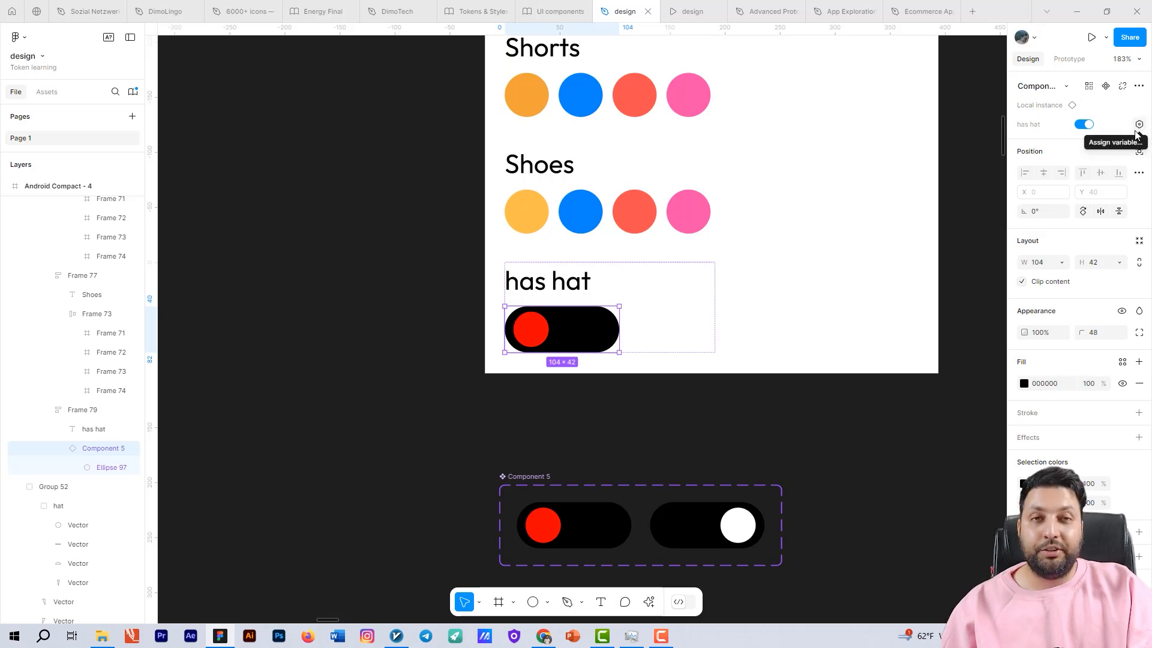
pyautogui.click(1138, 124)
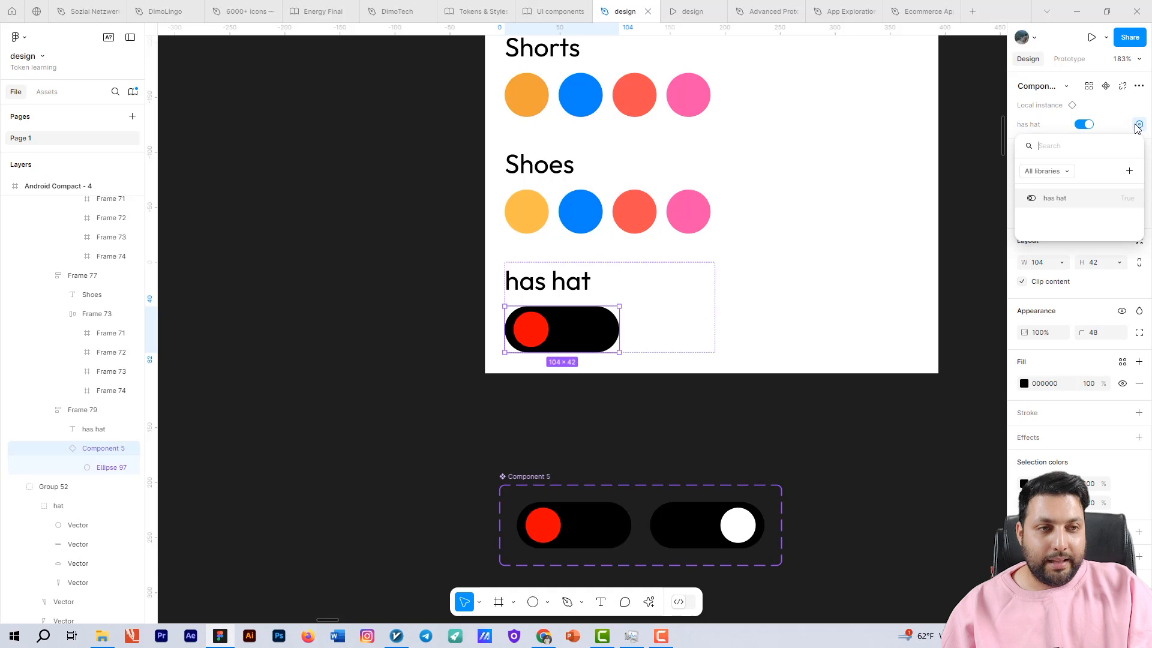
pyautogui.click(1060, 201)
# Present the prototype, return to the design file, and open an inline preview of Android Compact - 4 beside the frame
pyautogui.scroll(-5, 425, 554)
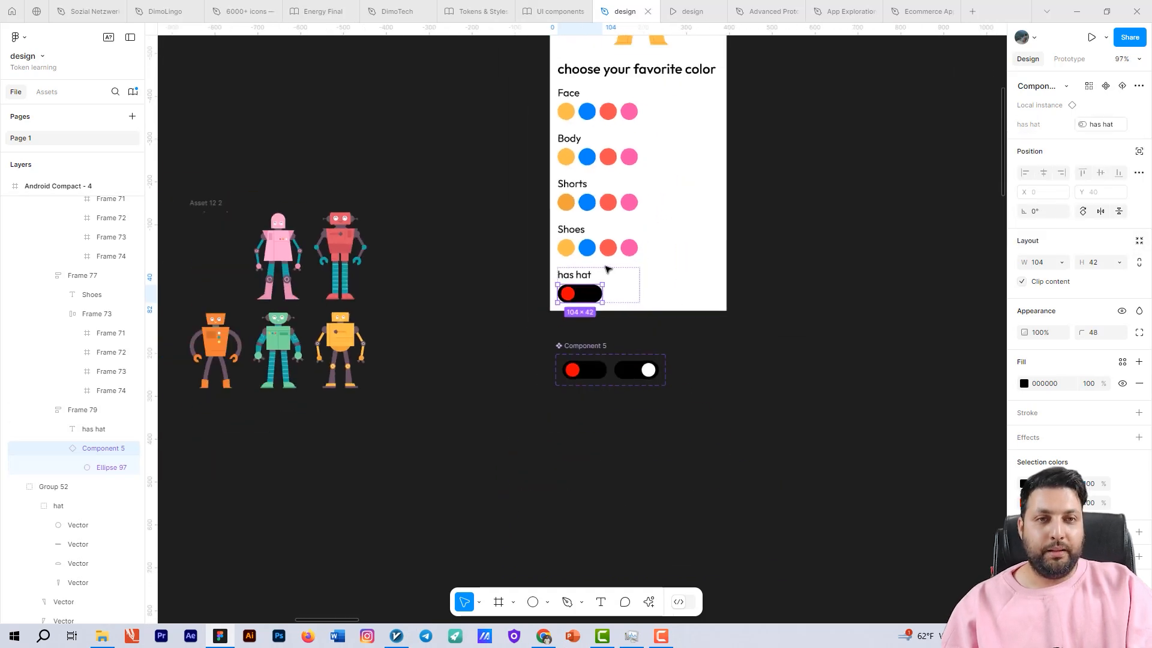
pyautogui.hotkey('ctrl', 'alt', 'Return')
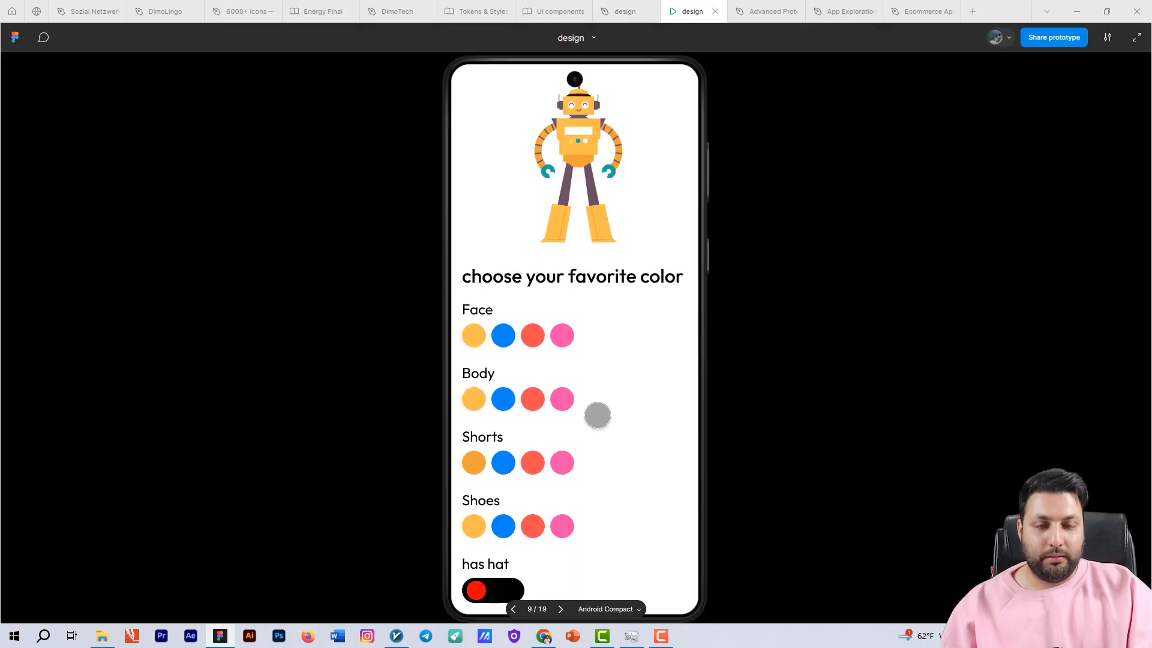
pyautogui.click(618, 10)
pyautogui.scroll(3, 444, 175)
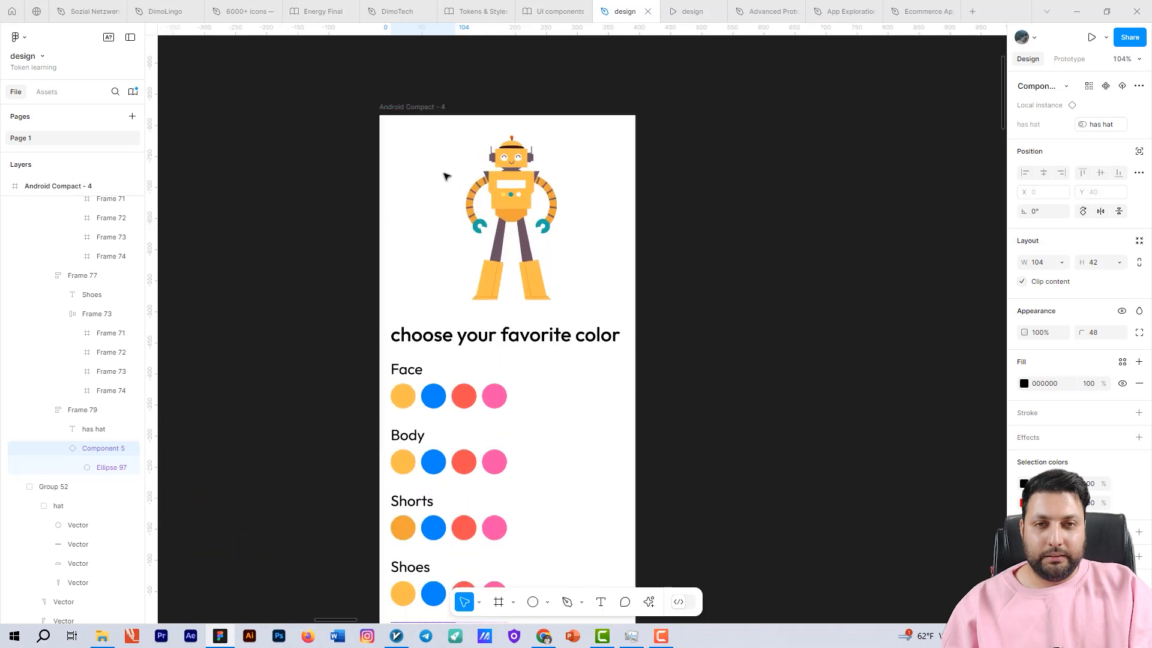
pyautogui.click(422, 107)
pyautogui.hotkey('shift', 'space')
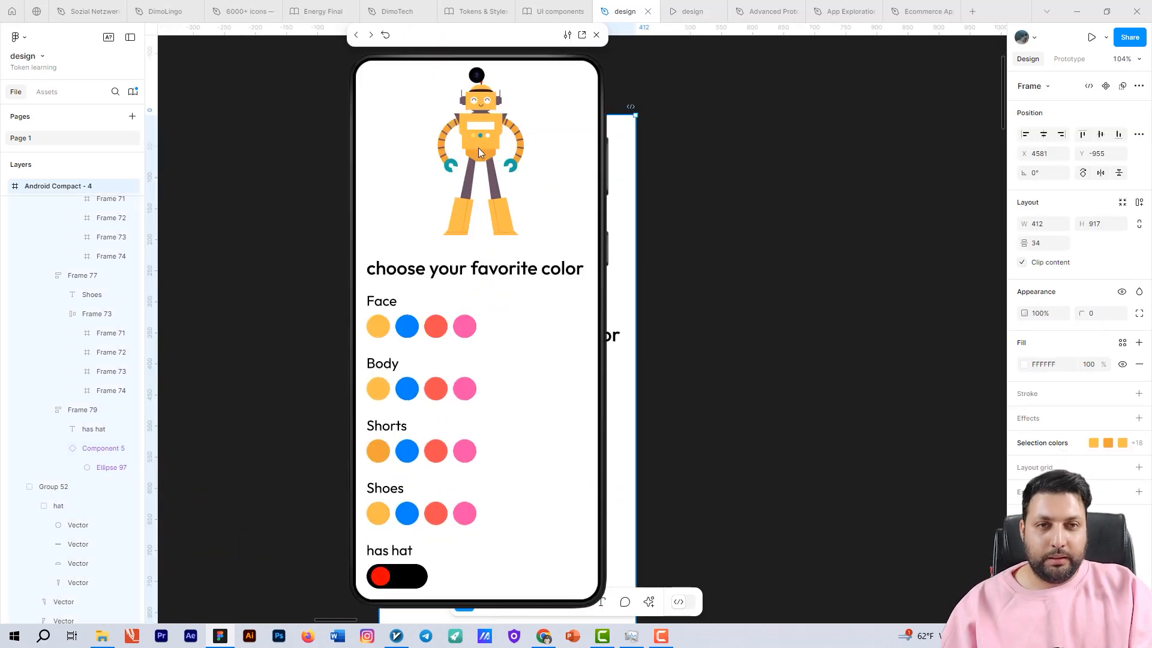
pyautogui.click(681, 159)
pyautogui.moveTo(552, 45); pyautogui.dragTo(956, 107)
# Nudge the robot group down inside the Android Compact - 4 frame to Y 56
pyautogui.scroll(5, 506, 234)
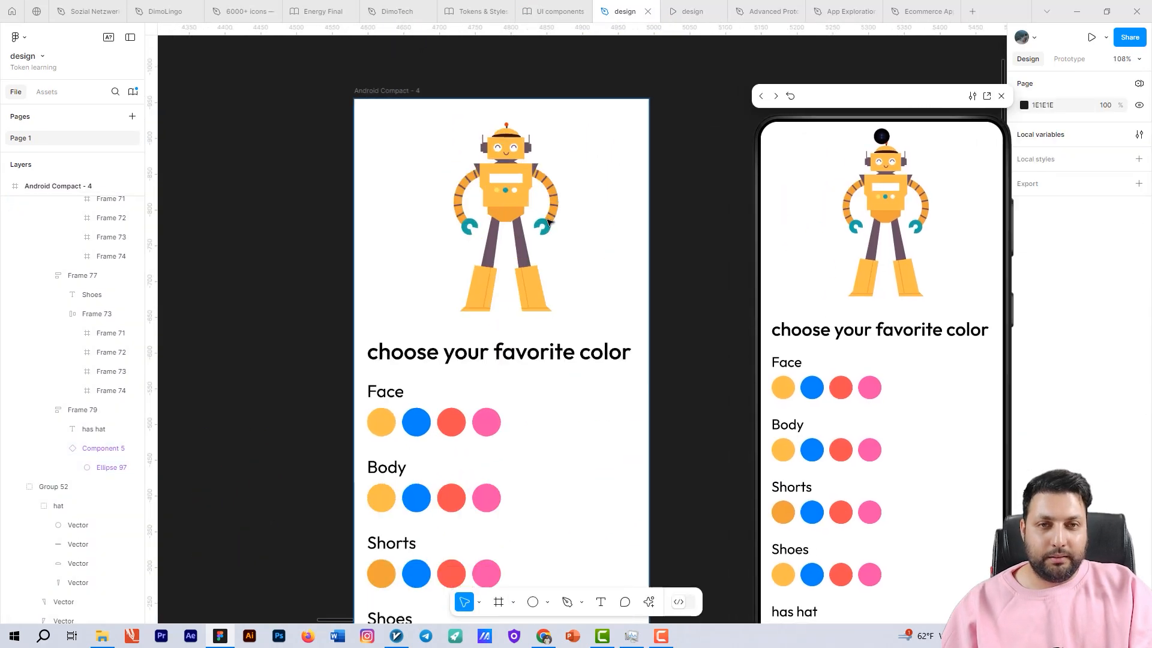
pyautogui.click(507, 234)
pyautogui.press('Down')
pyautogui.press('Down')
pyautogui.press('Down')
pyautogui.press('Down')
pyautogui.press('Down')
pyautogui.press('Down')
pyautogui.press('Down')
pyautogui.press('Down')
pyautogui.press('Down')
pyautogui.press('Down')
pyautogui.press('Down')
pyautogui.press('Down')
pyautogui.press('Down')
pyautogui.press('Down')
pyautogui.press('Down')
pyautogui.press('Down')
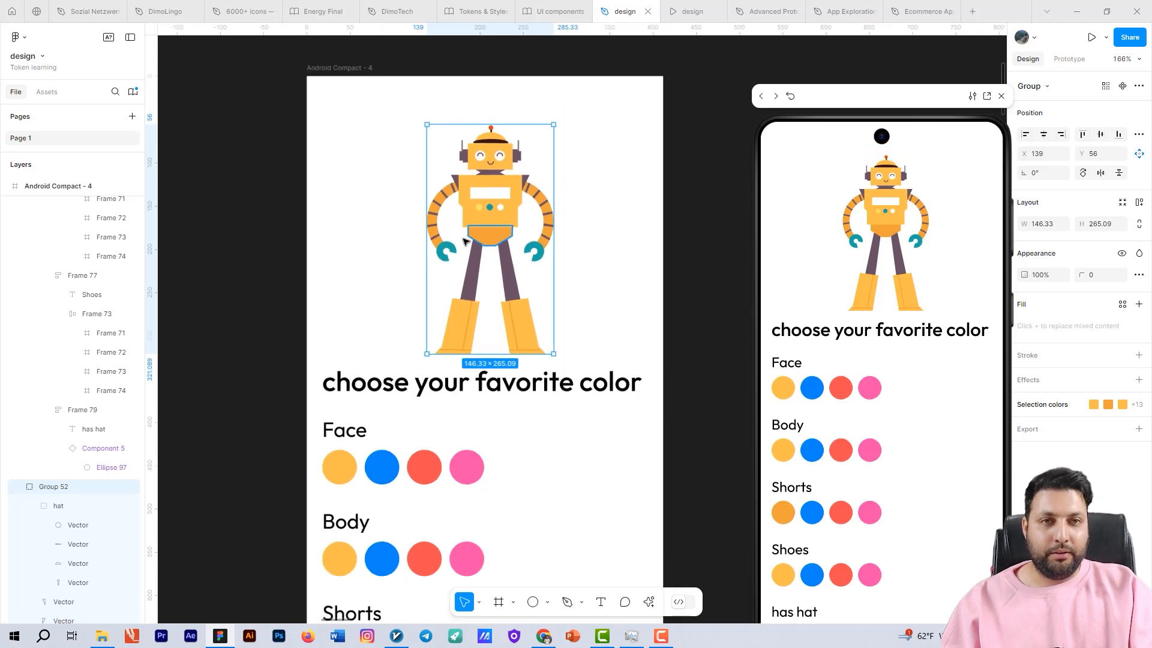
# Test the has hat toggle in the presented prototype by switching it off, on and off again
pyautogui.click(690, 11)
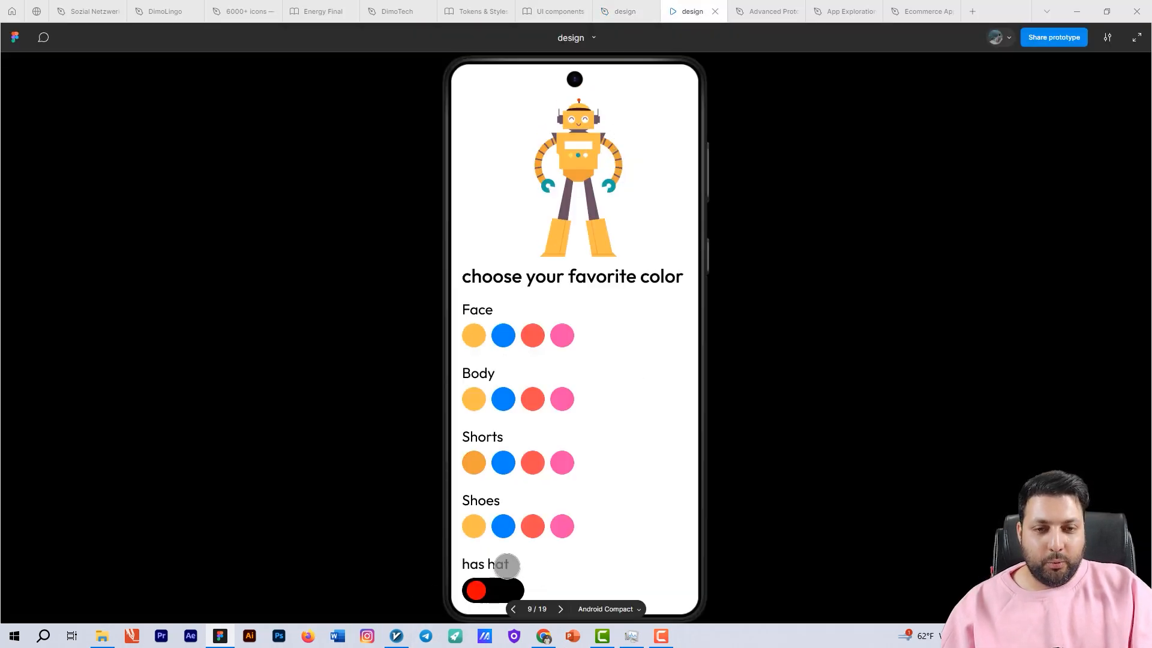
pyautogui.click(477, 590)
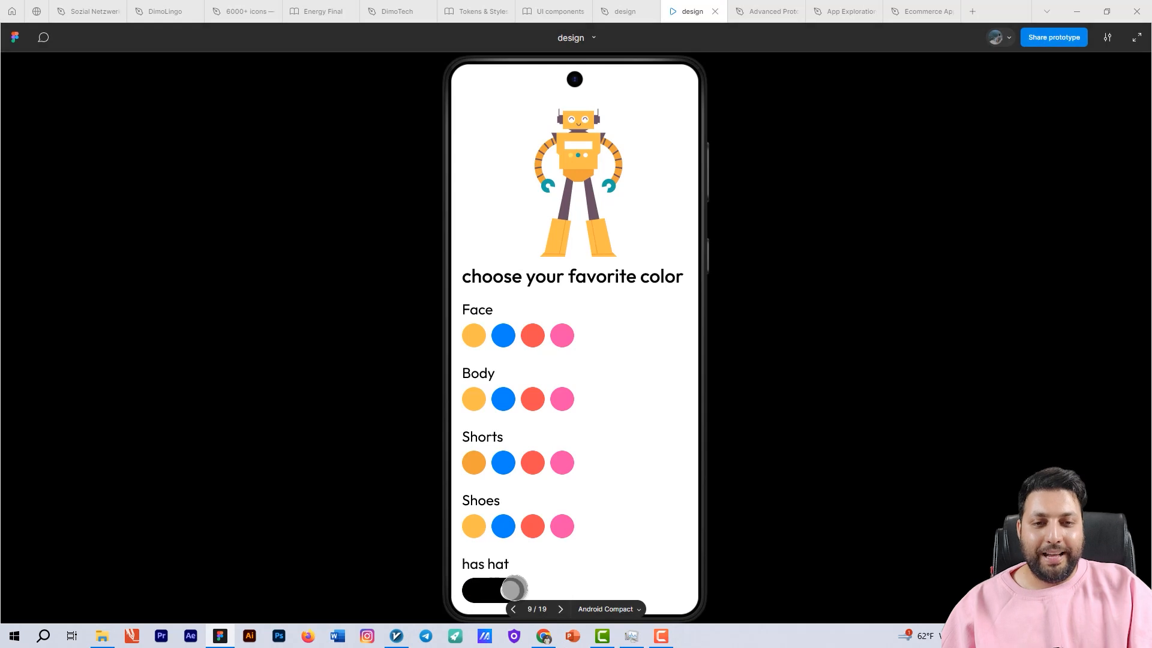
pyautogui.click(509, 590)
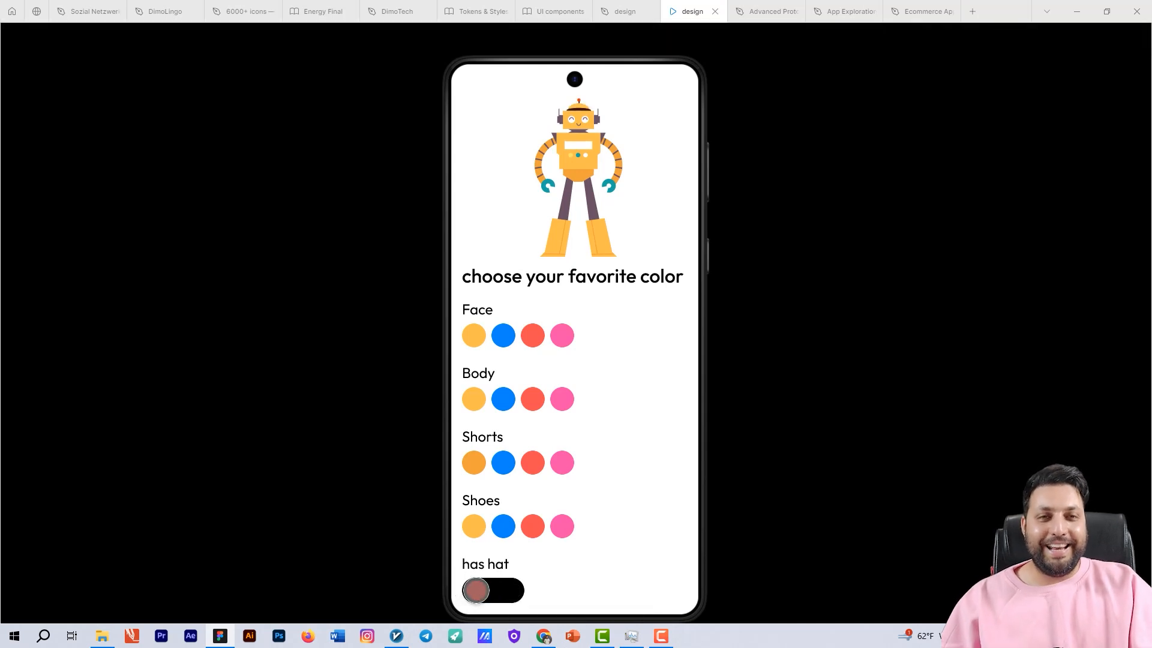
pyautogui.click(480, 591)
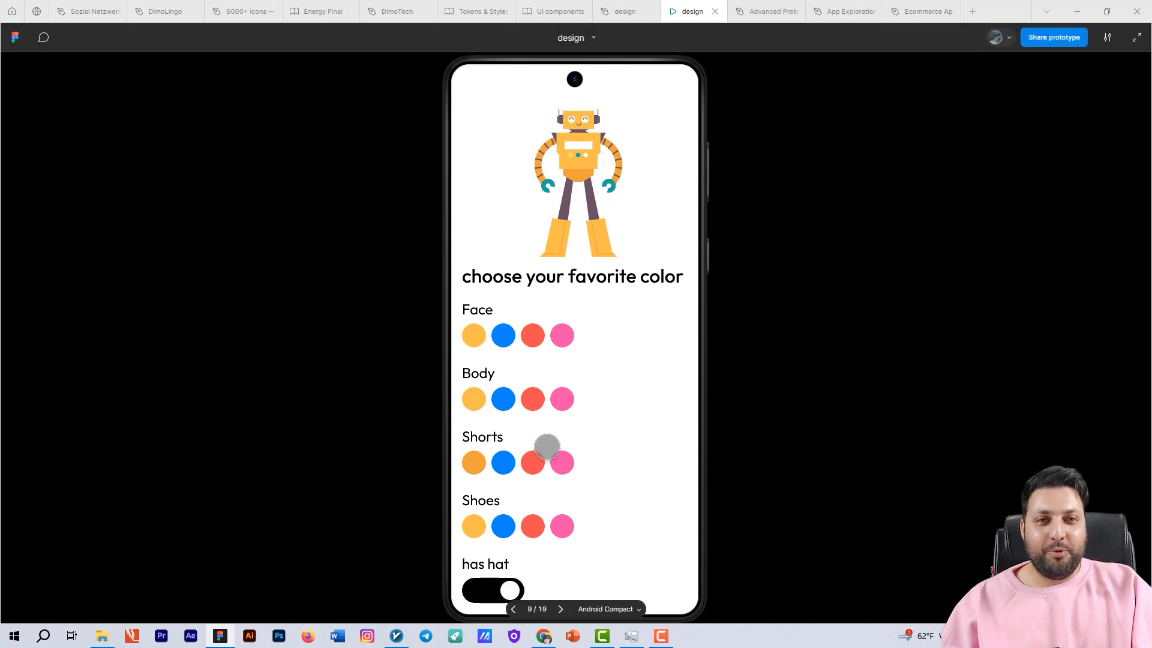
# Return to the design file, reposition the inline preview to reveal the has hat toggle, and try dragging its red circle
pyautogui.click(631, 13)
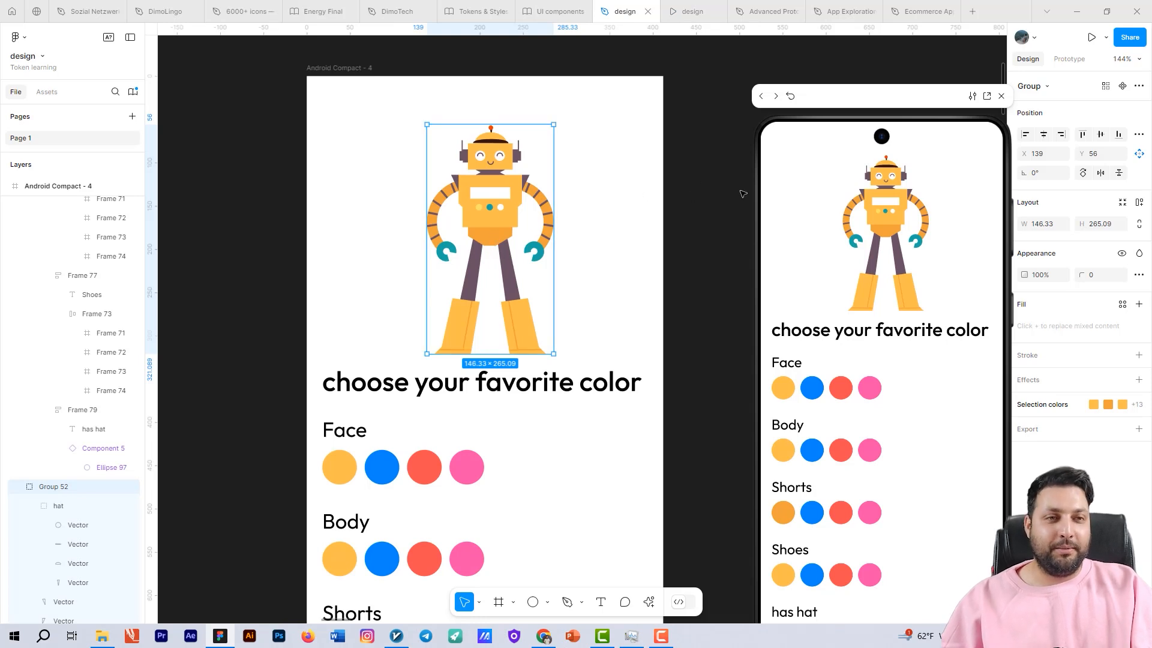
pyautogui.moveTo(831, 99); pyautogui.dragTo(733, 67)
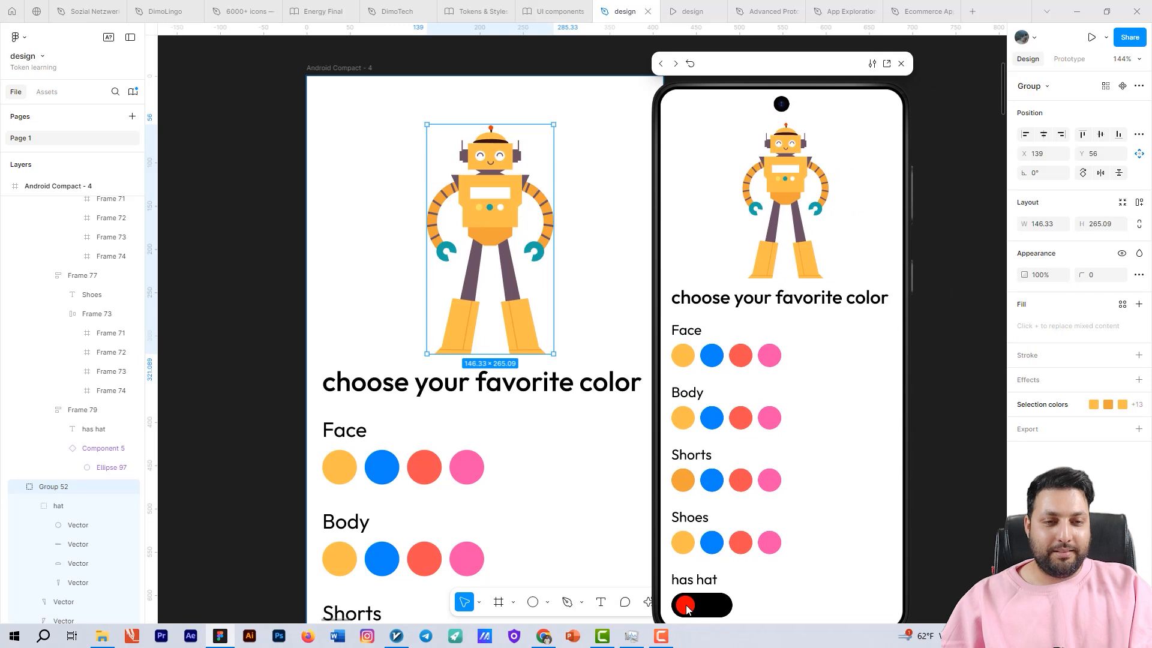
pyautogui.moveTo(689, 605)
pyautogui.mouseDown()
pyautogui.moveTo(725, 606)
pyautogui.moveTo(640, 611)
pyautogui.moveTo(715, 604)
pyautogui.moveTo(672, 593)
pyautogui.mouseUp()
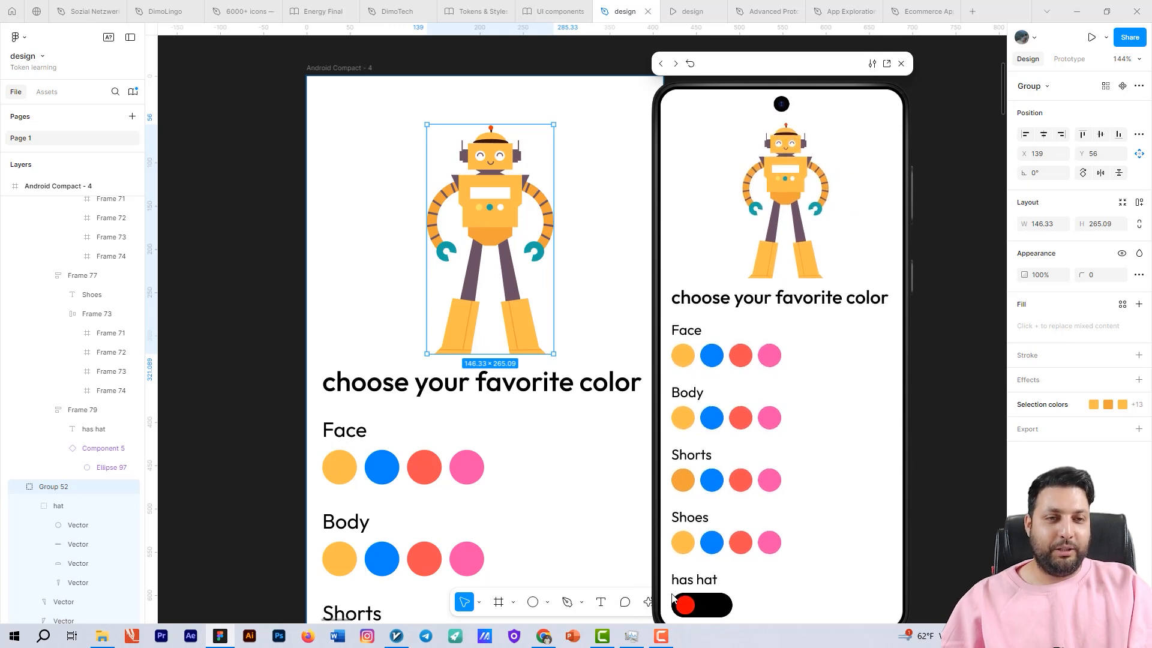
# Test the color swatches in the inline preview, ending with a red face, pink body, blue shorts and blue shoes
pyautogui.click(715, 360)
pyautogui.click(741, 358)
pyautogui.click(742, 427)
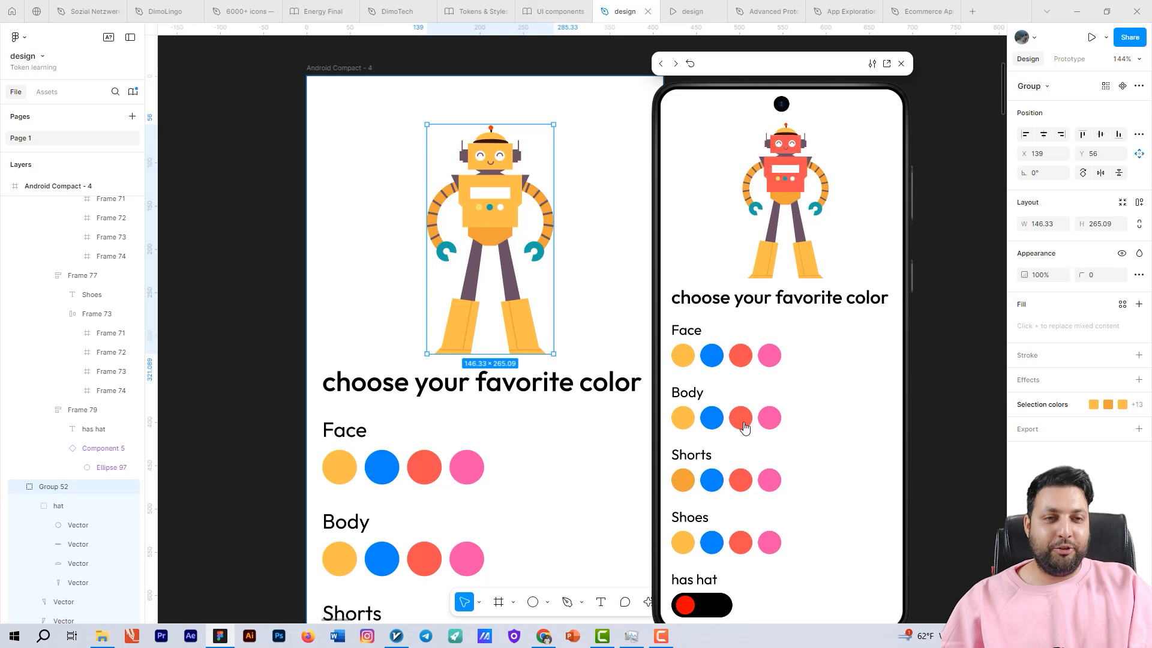
pyautogui.click(769, 423)
pyautogui.click(743, 481)
pyautogui.click(713, 482)
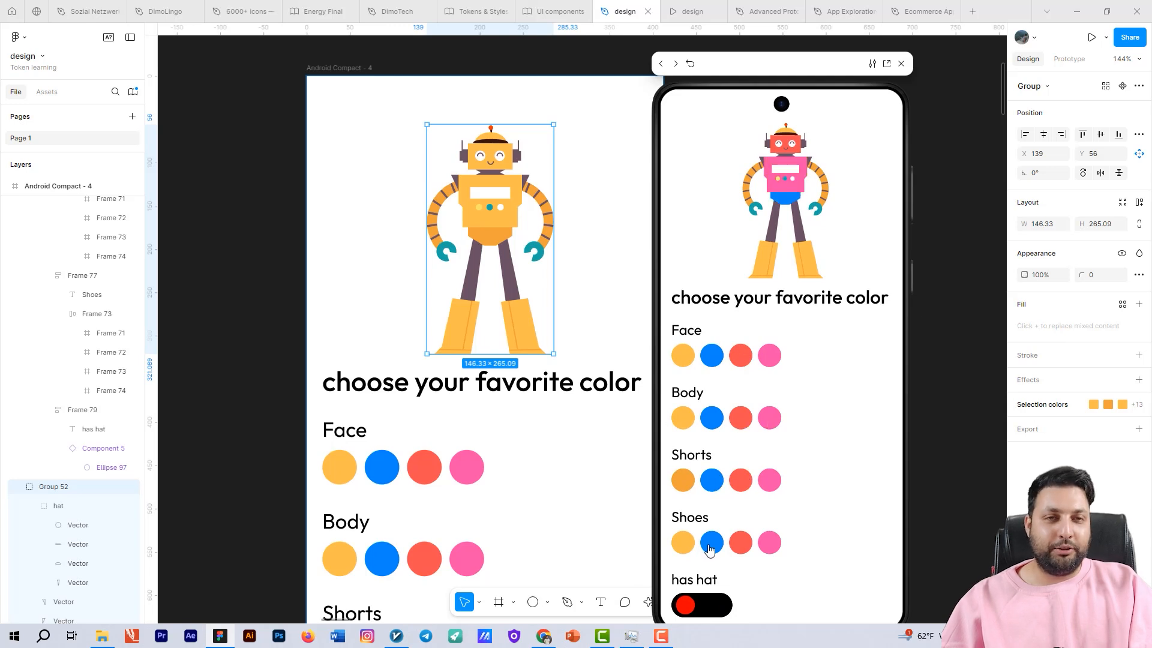
pyautogui.click(716, 544)
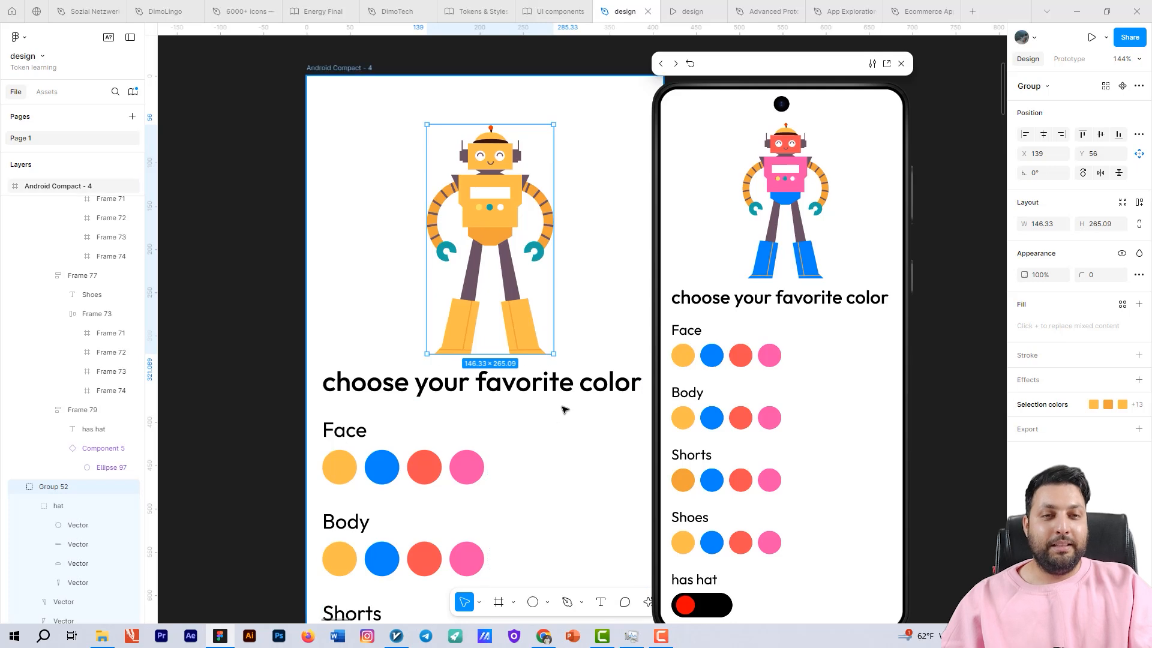
# Go back to the presented prototype and switch the has hat toggle on to test showing the robot's hat
pyautogui.scroll(-4, 564, 406)
pyautogui.moveTo(566, 406); pyautogui.dragTo(469, 307)
pyautogui.scroll(-3, 469, 307)
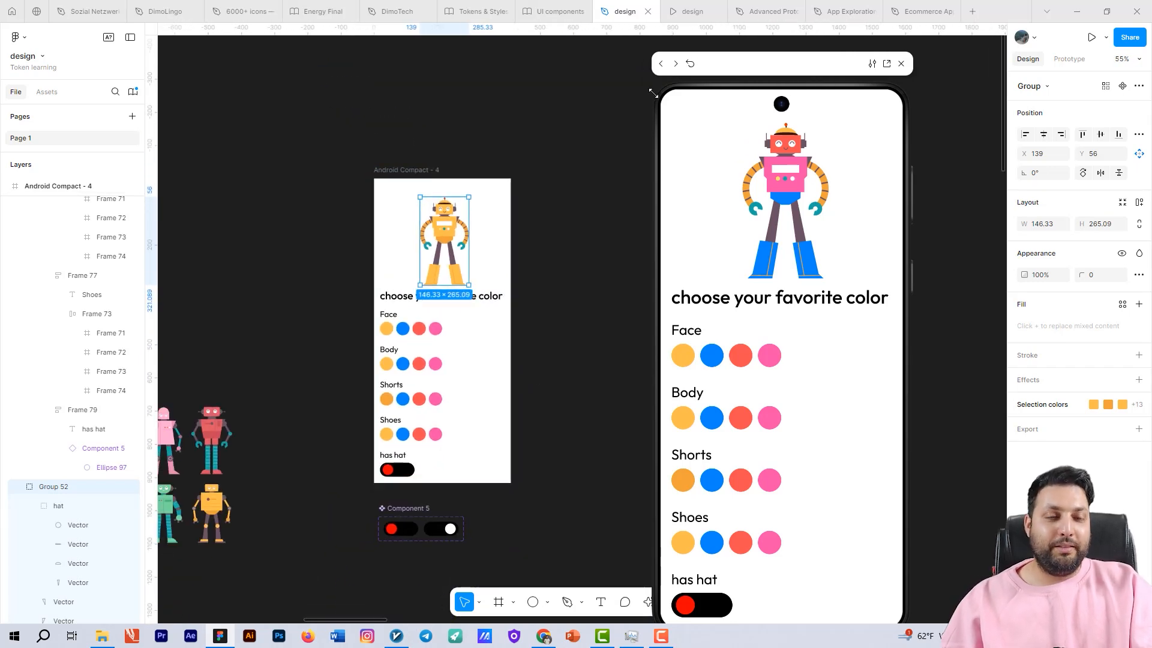
pyautogui.click(690, 11)
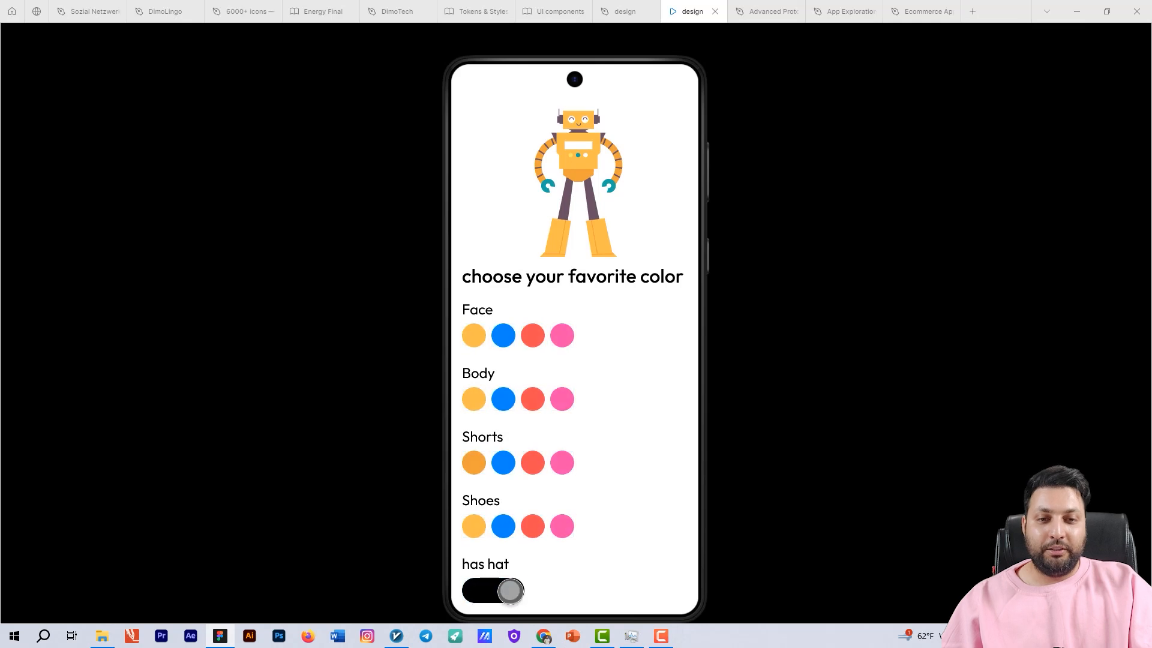
pyautogui.click(489, 590)
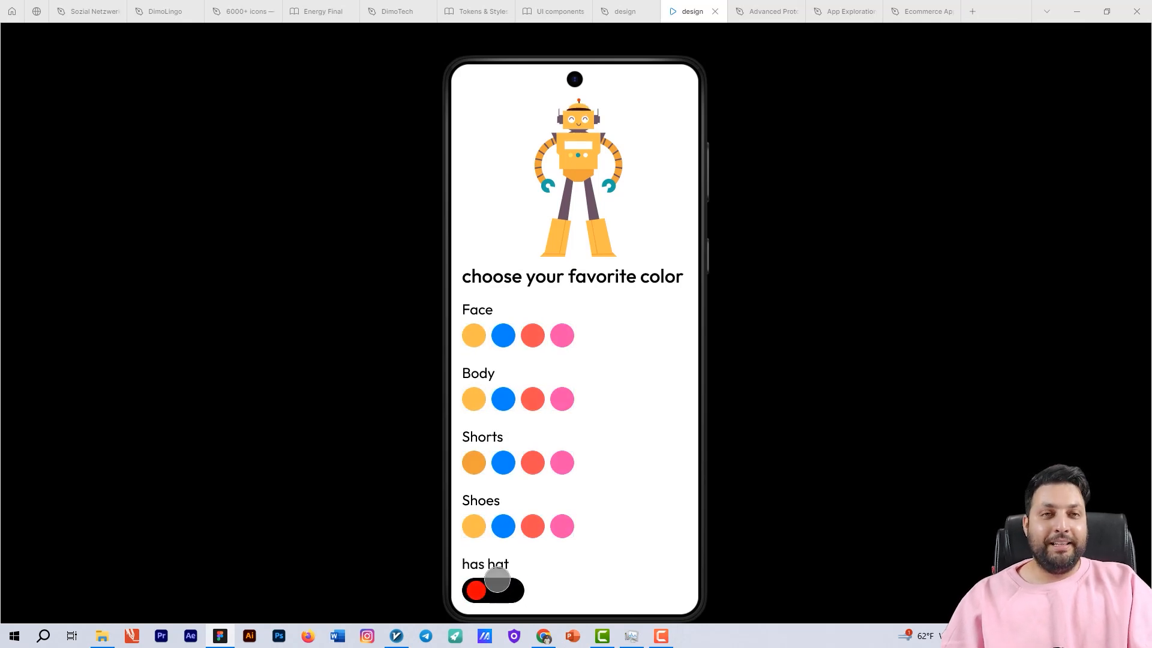